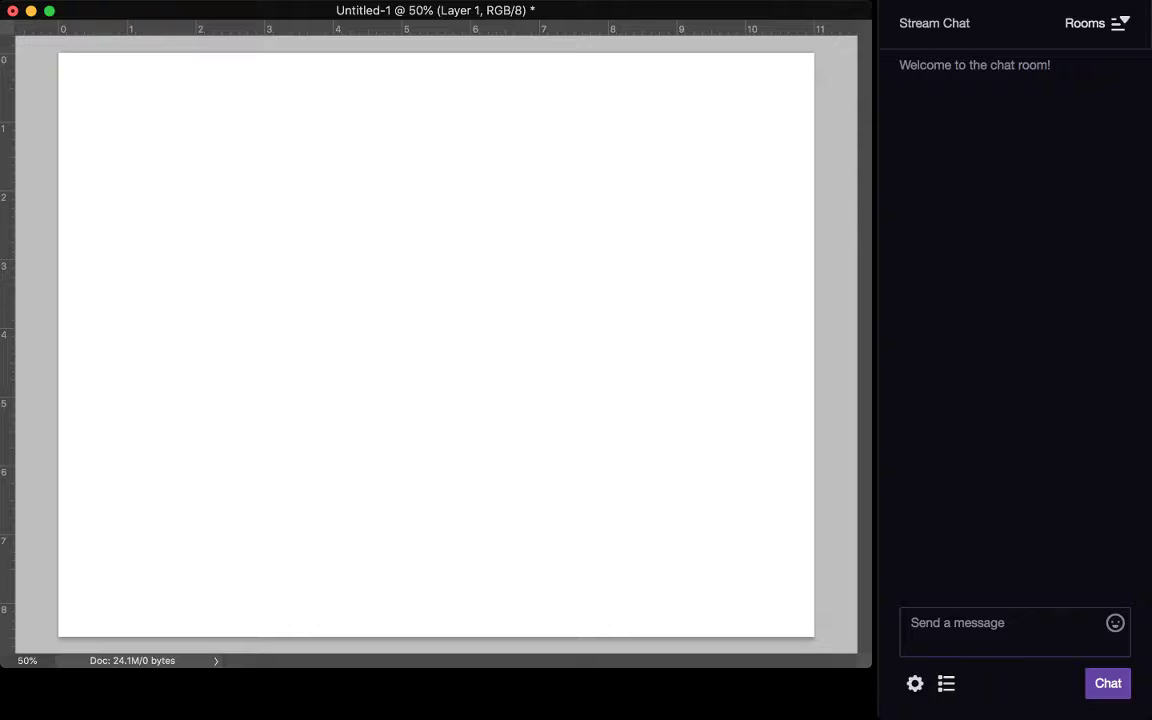
{"action": "scroll", "coordinate": [308, 315], "scroll_direction": "down", "scroll_amount": 5}
{"action": "scroll", "coordinate": [308, 315], "scroll_direction": "up", "scroll_amount": 8}
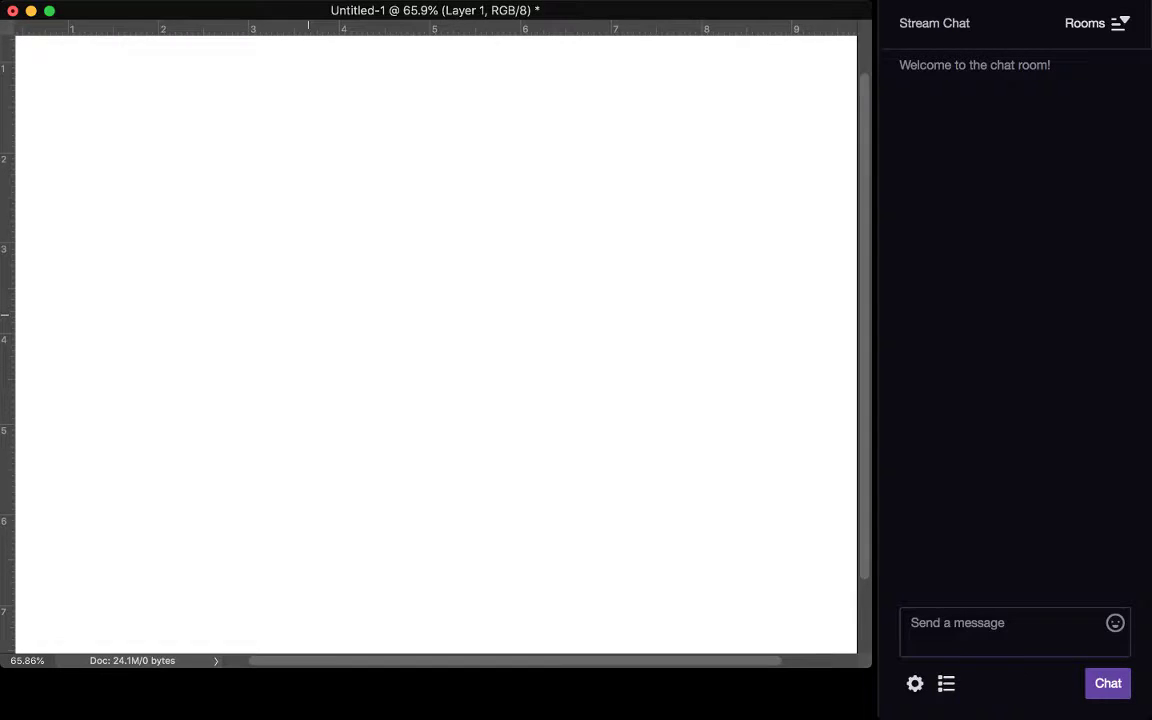
{"action": "left_click_drag", "start_coordinate": [308, 315], "coordinate": [346, 380]}
{"action": "scroll", "coordinate": [345, 380], "scroll_direction": "down", "scroll_amount": 2}
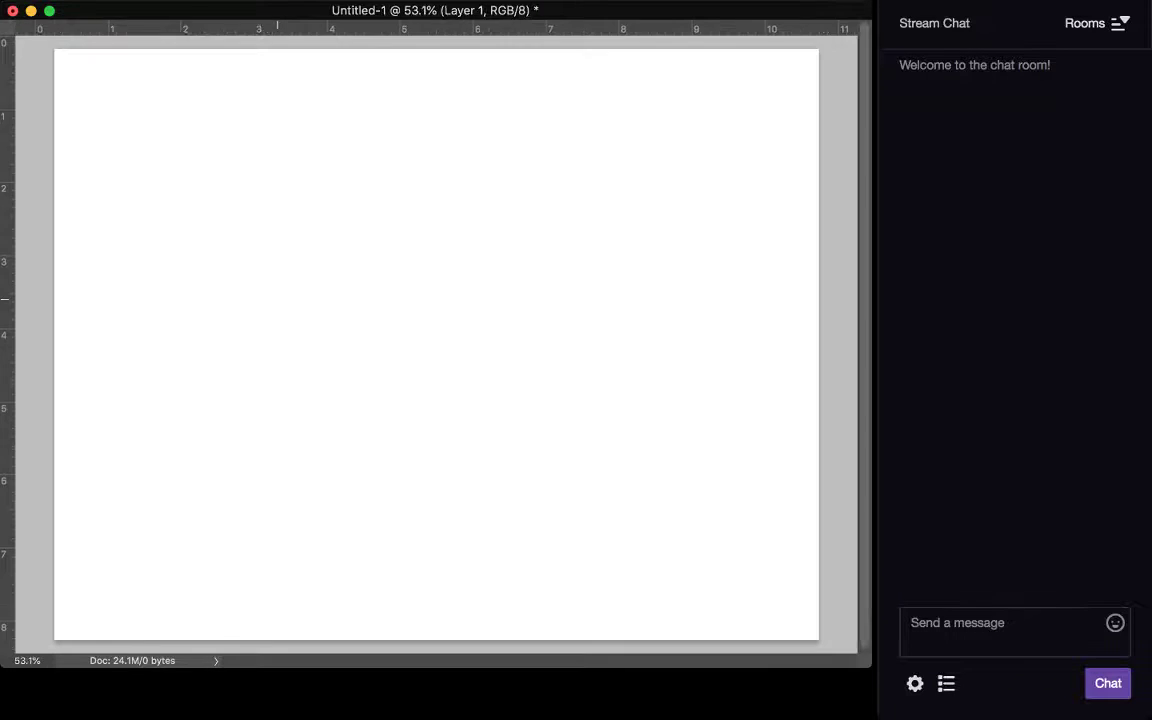
{"action": "key", "text": "super+0"}
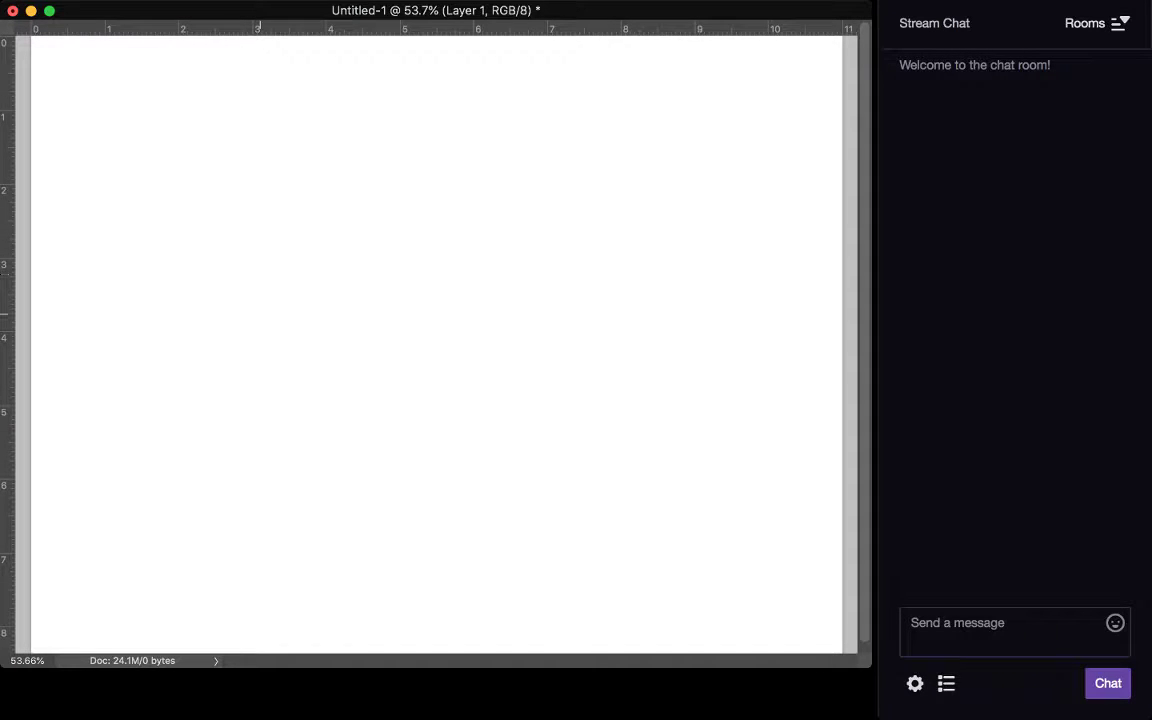
{"action": "scroll", "coordinate": [436, 345], "scroll_direction": "down", "scroll_amount": 3}
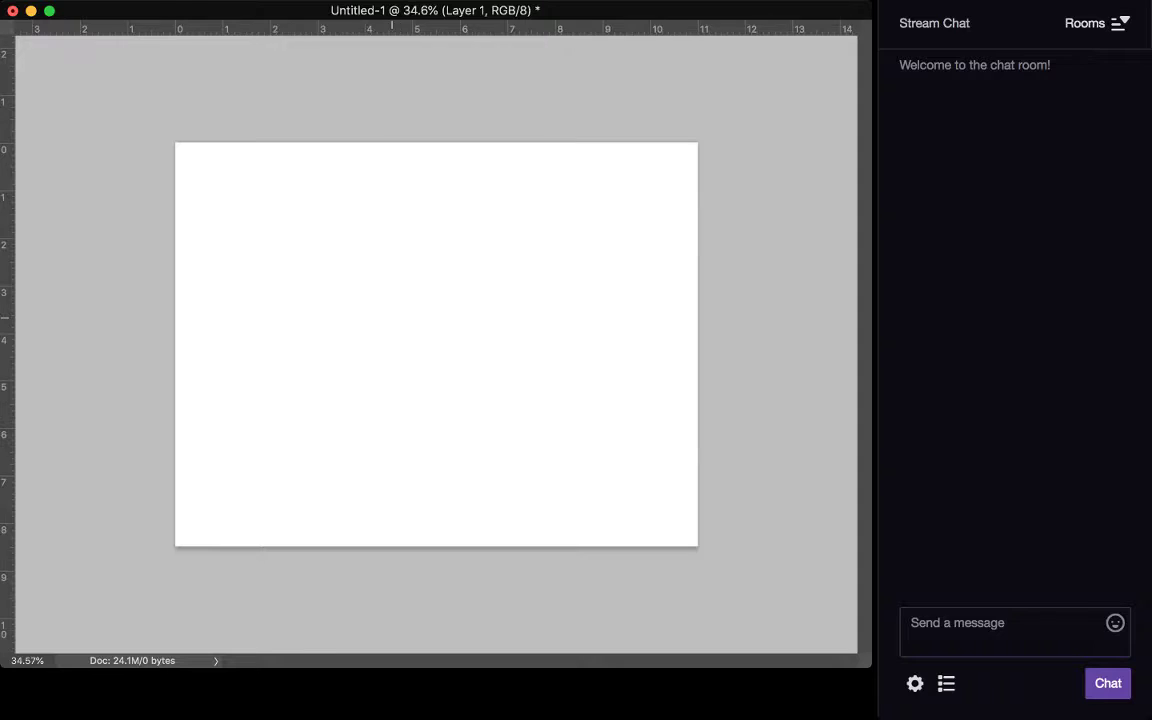
{"action": "scroll", "coordinate": [436, 345], "scroll_direction": "up", "scroll_amount": 3}
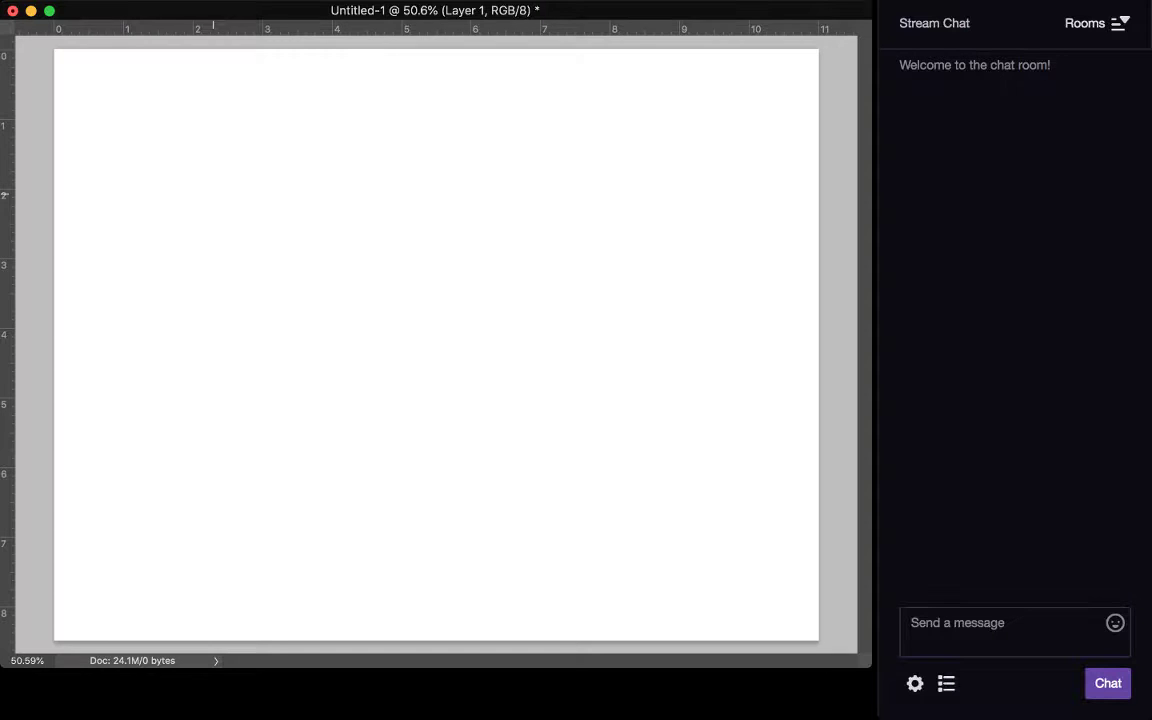
{"action": "scroll", "coordinate": [436, 345], "scroll_direction": "up", "scroll_amount": 3}
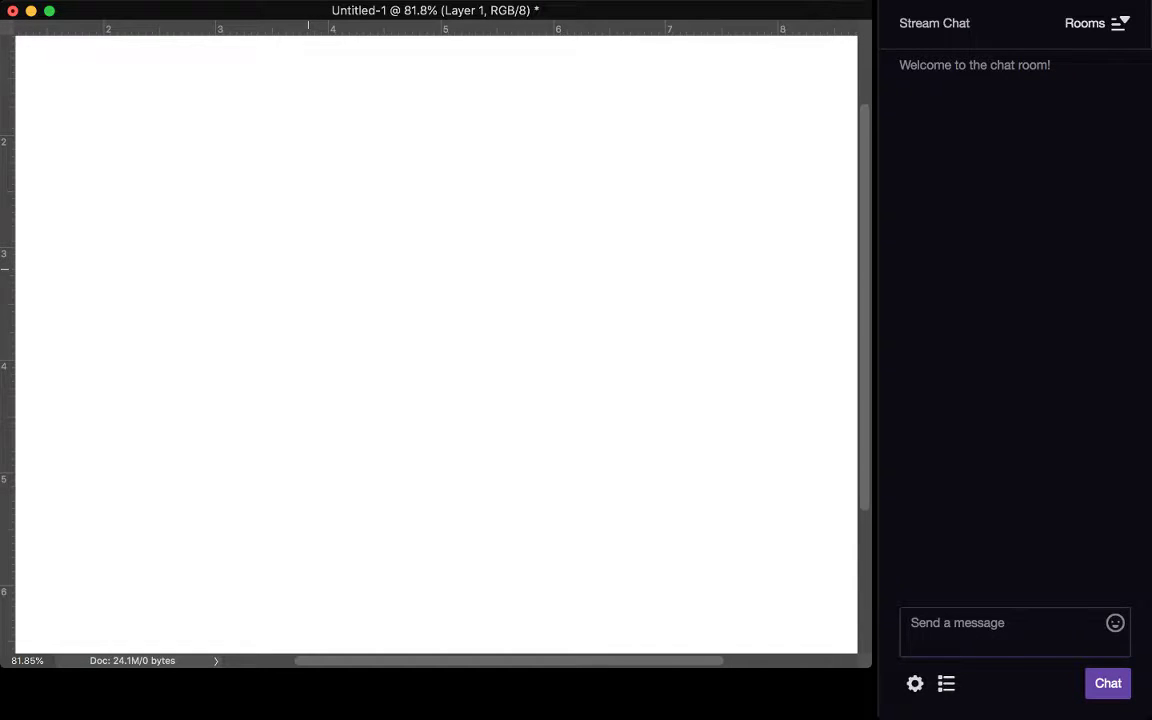
{"action": "scroll", "coordinate": [308, 268], "scroll_direction": "up", "scroll_amount": 3}
{"action": "scroll", "coordinate": [308, 268], "scroll_direction": "left", "scroll_amount": 3}
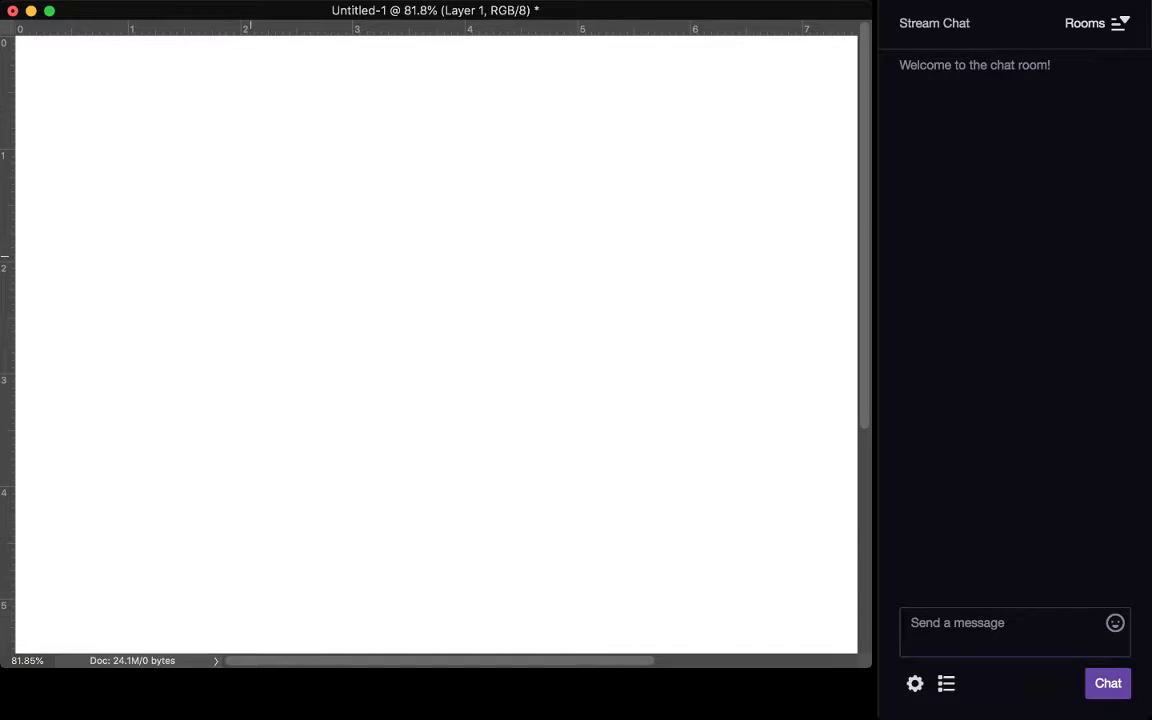
{"action": "scroll", "coordinate": [313, 333], "scroll_direction": "down", "scroll_amount": 3}
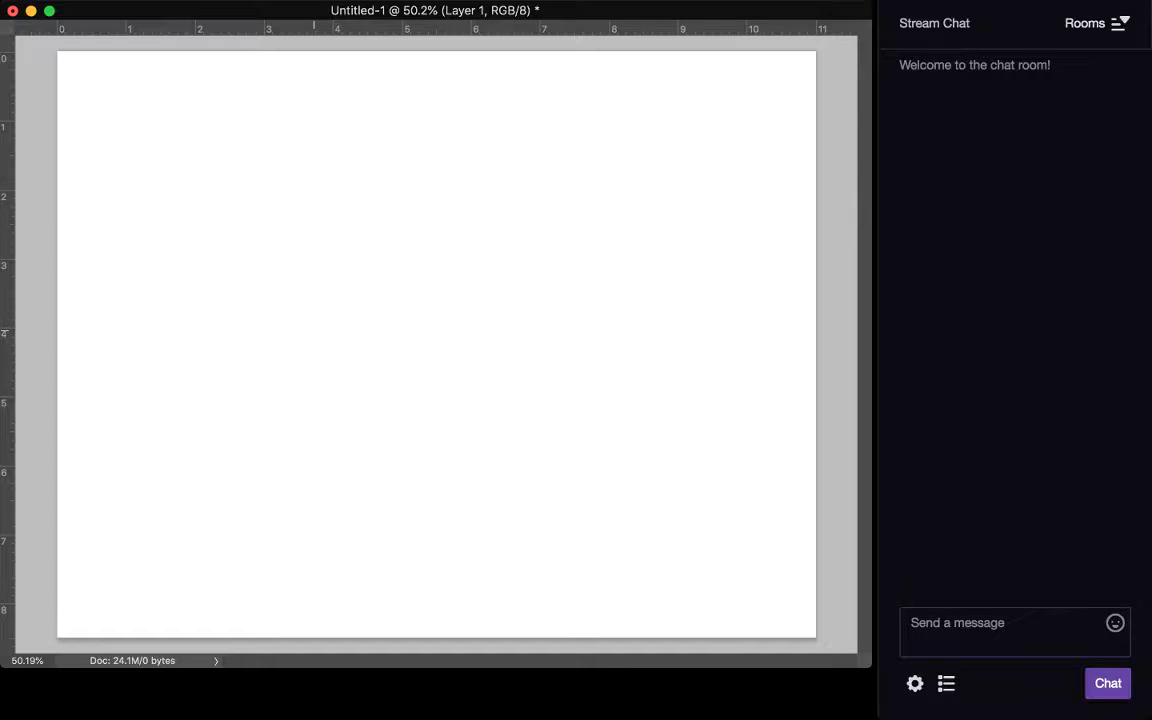
{"action": "scroll", "coordinate": [260, 327], "scroll_direction": "up", "scroll_amount": 2}
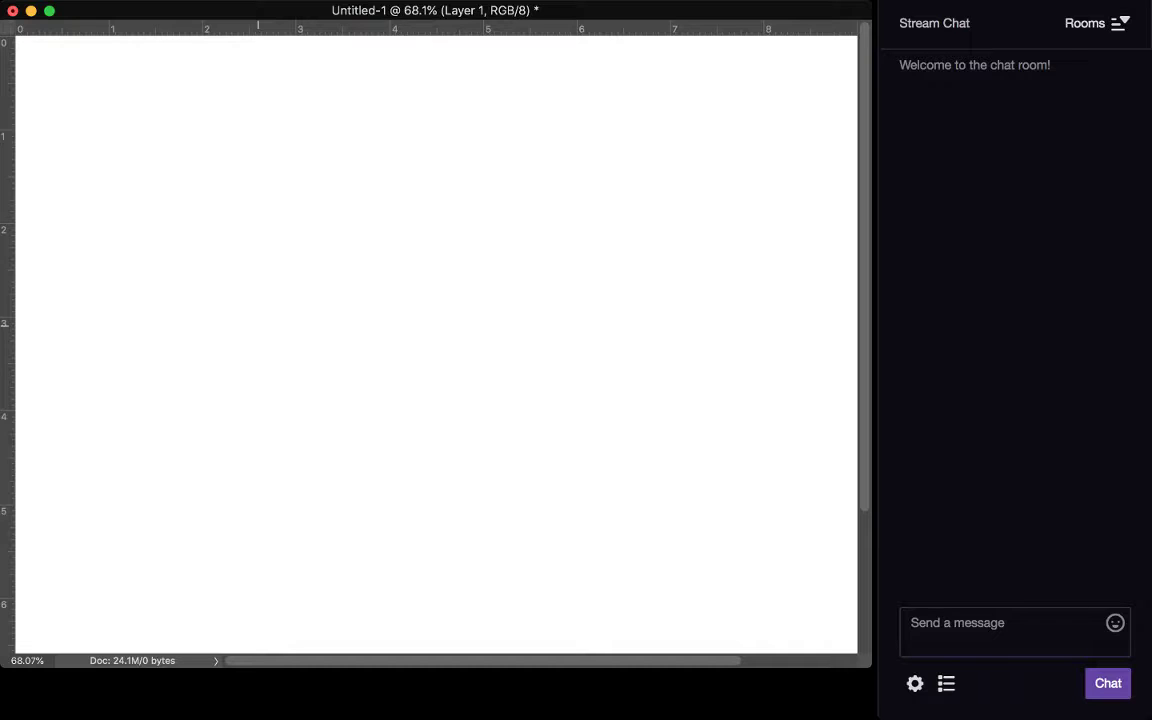
Step: Sketch a light head circle and the long curved outline down the left side of the character's body
{"action": "left_click_drag", "start_coordinate": [212, 177], "coordinate": [284, 205]}
{"action": "mouse_move", "coordinate": [253, 165]}
{"action": "left_mouse_down"}
{"action": "mouse_move", "coordinate": [275, 277]}
{"action": "mouse_move", "coordinate": [293, 256]}
{"action": "left_mouse_up"}
{"action": "mouse_move", "coordinate": [222, 157]}
{"action": "left_mouse_down"}
{"action": "mouse_move", "coordinate": [172, 229]}
{"action": "mouse_move", "coordinate": [207, 159]}
{"action": "mouse_move", "coordinate": [170, 282]}
{"action": "left_mouse_up"}
{"action": "left_click_drag", "start_coordinate": [209, 159], "coordinate": [174, 331]}
{"action": "left_click_drag", "start_coordinate": [210, 157], "coordinate": [172, 355]}
{"action": "left_click_drag", "start_coordinate": [184, 195], "coordinate": [180, 389]}
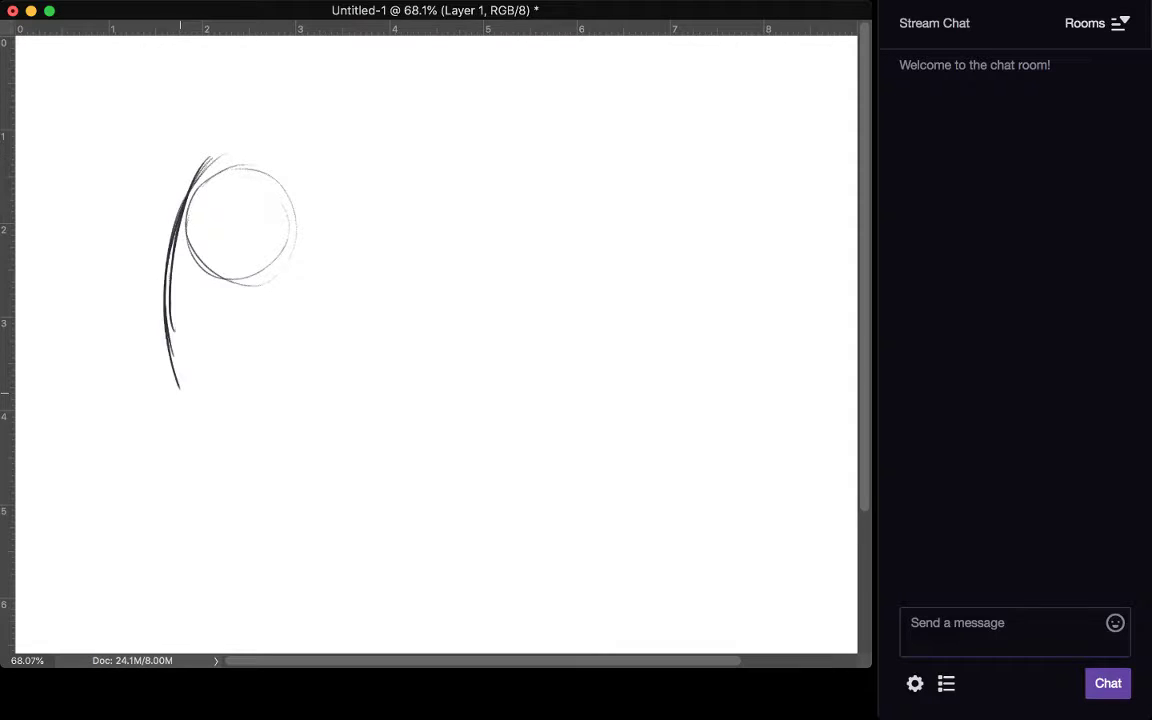
{"action": "left_click_drag", "start_coordinate": [169, 265], "coordinate": [195, 405]}
Step: Sketch a small rounded left foot with toe lines below the body outline, and an arch from it towards the right leg
{"action": "mouse_move", "coordinate": [167, 330]}
{"action": "left_mouse_down"}
{"action": "mouse_move", "coordinate": [206, 432]}
{"action": "mouse_move", "coordinate": [198, 418]}
{"action": "mouse_move", "coordinate": [140, 433]}
{"action": "left_mouse_up"}
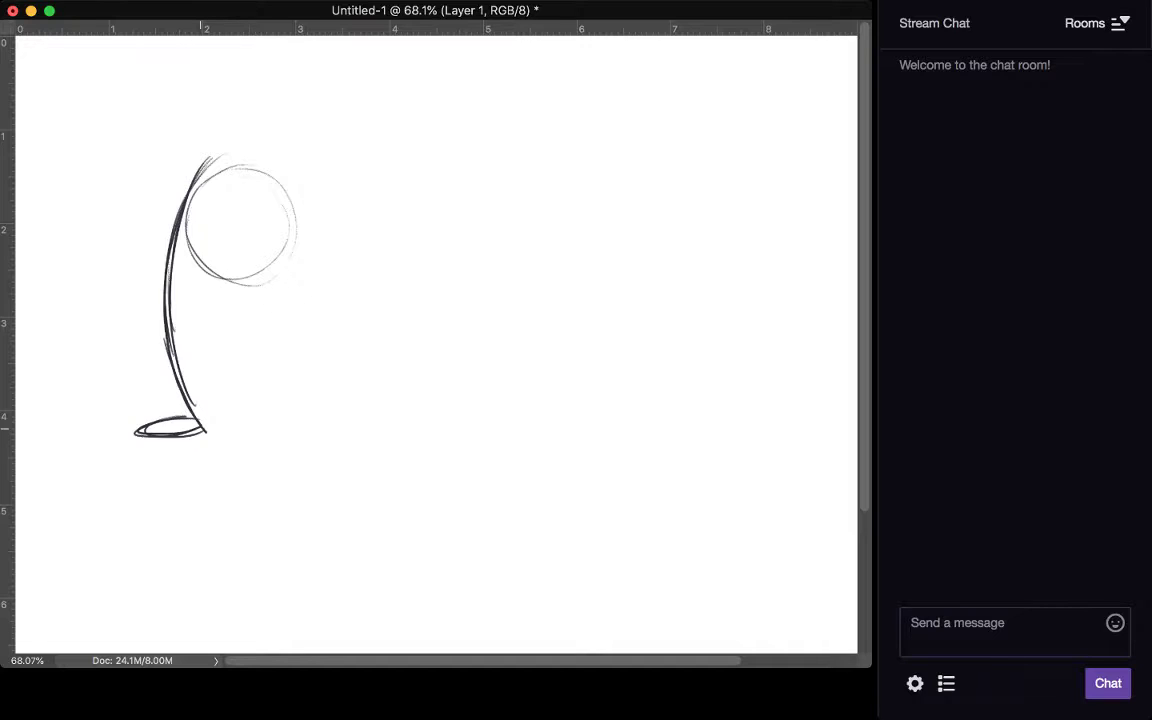
{"action": "key", "text": "super+z"}
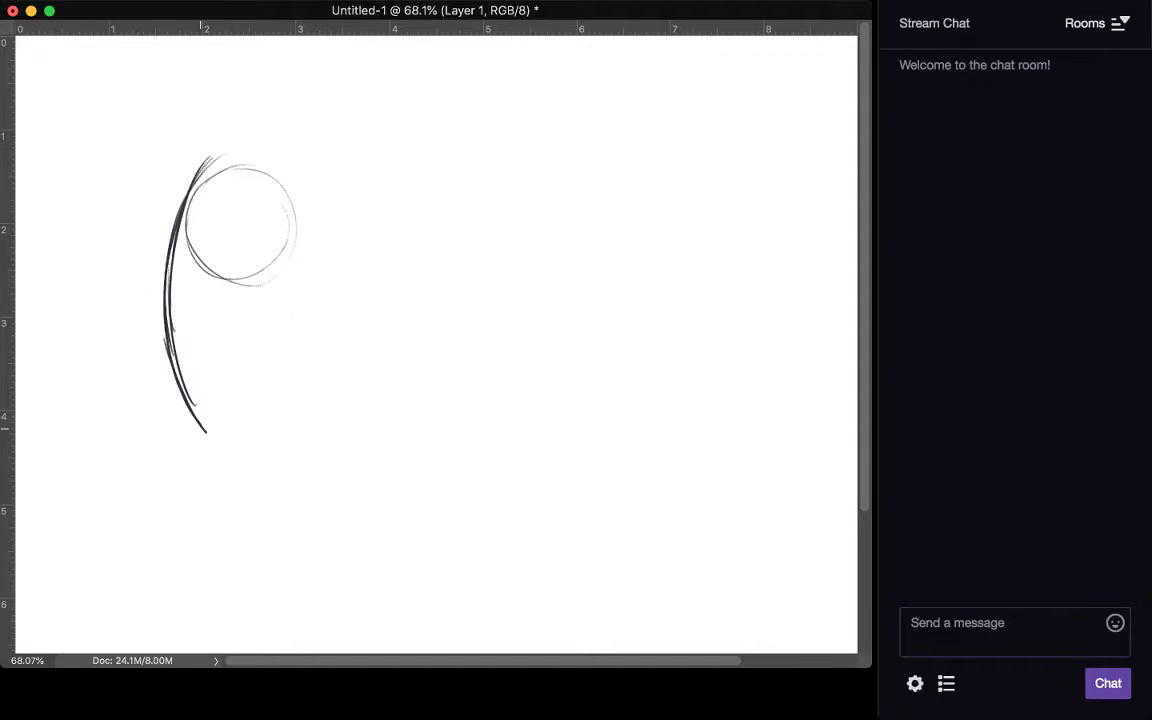
{"action": "mouse_move", "coordinate": [205, 431]}
{"action": "left_mouse_down"}
{"action": "mouse_move", "coordinate": [164, 453]}
{"action": "mouse_move", "coordinate": [187, 456]}
{"action": "left_mouse_up"}
{"action": "left_click_drag", "start_coordinate": [164, 455], "coordinate": [211, 453]}
{"action": "mouse_move", "coordinate": [227, 426]}
{"action": "left_mouse_down"}
{"action": "mouse_move", "coordinate": [215, 451]}
{"action": "mouse_move", "coordinate": [232, 423]}
{"action": "mouse_move", "coordinate": [293, 428]}
{"action": "left_mouse_up"}
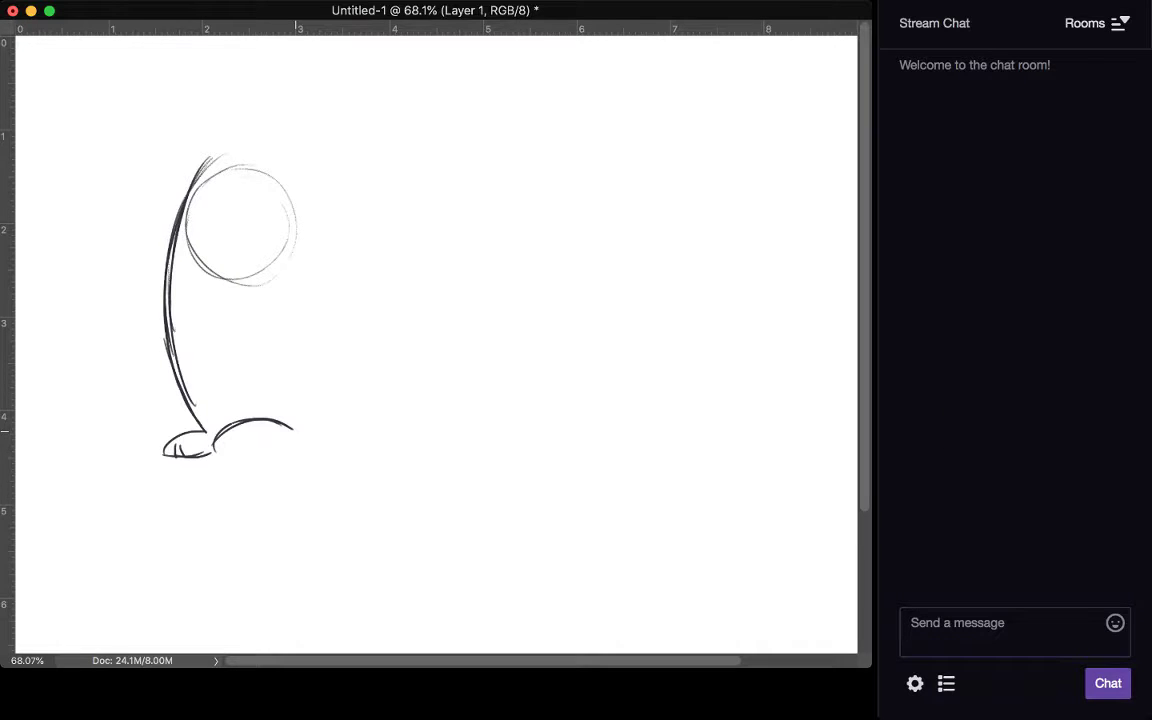
Step: Draw the right side of the body down to the arch and add a small right foot with toe lines
{"action": "left_click_drag", "start_coordinate": [301, 235], "coordinate": [317, 420]}
{"action": "left_click_drag", "start_coordinate": [305, 300], "coordinate": [318, 453]}
{"action": "left_click_drag", "start_coordinate": [313, 409], "coordinate": [324, 452]}
{"action": "mouse_move", "coordinate": [312, 445]}
{"action": "left_mouse_down"}
{"action": "mouse_move", "coordinate": [312, 460]}
{"action": "mouse_move", "coordinate": [350, 491]}
{"action": "left_mouse_up"}
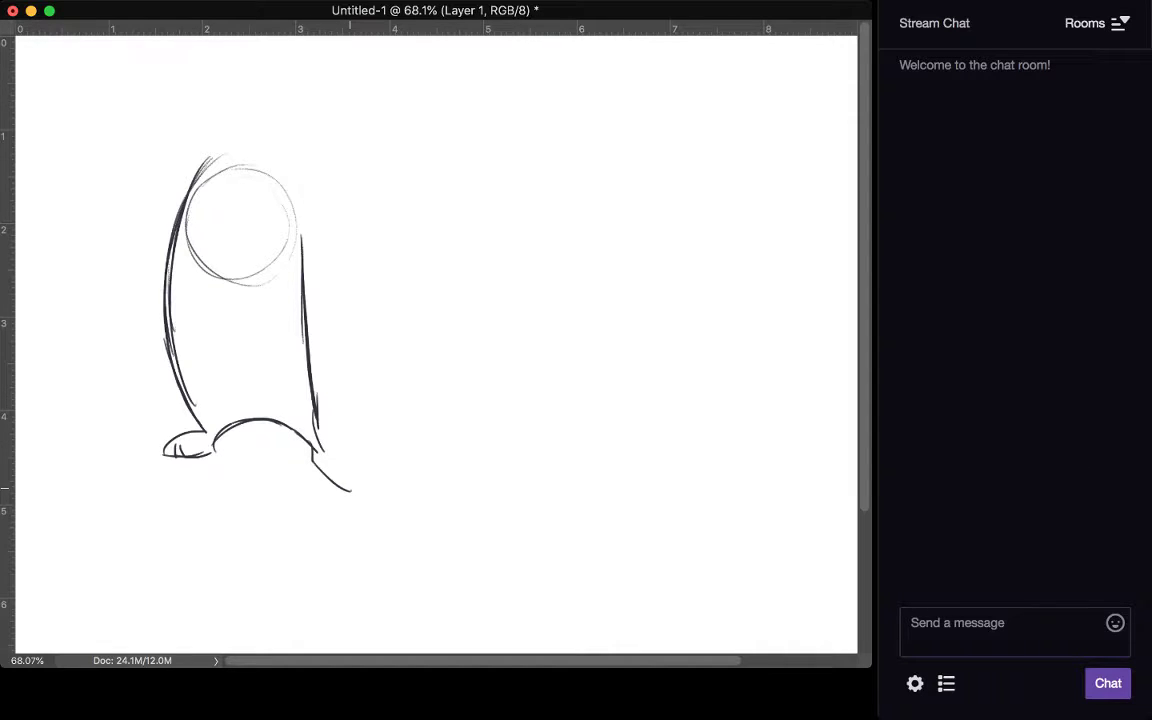
{"action": "key", "text": "super+z"}
{"action": "mouse_move", "coordinate": [337, 442]}
{"action": "left_mouse_down"}
{"action": "mouse_move", "coordinate": [354, 464]}
{"action": "mouse_move", "coordinate": [334, 473]}
{"action": "left_mouse_up"}
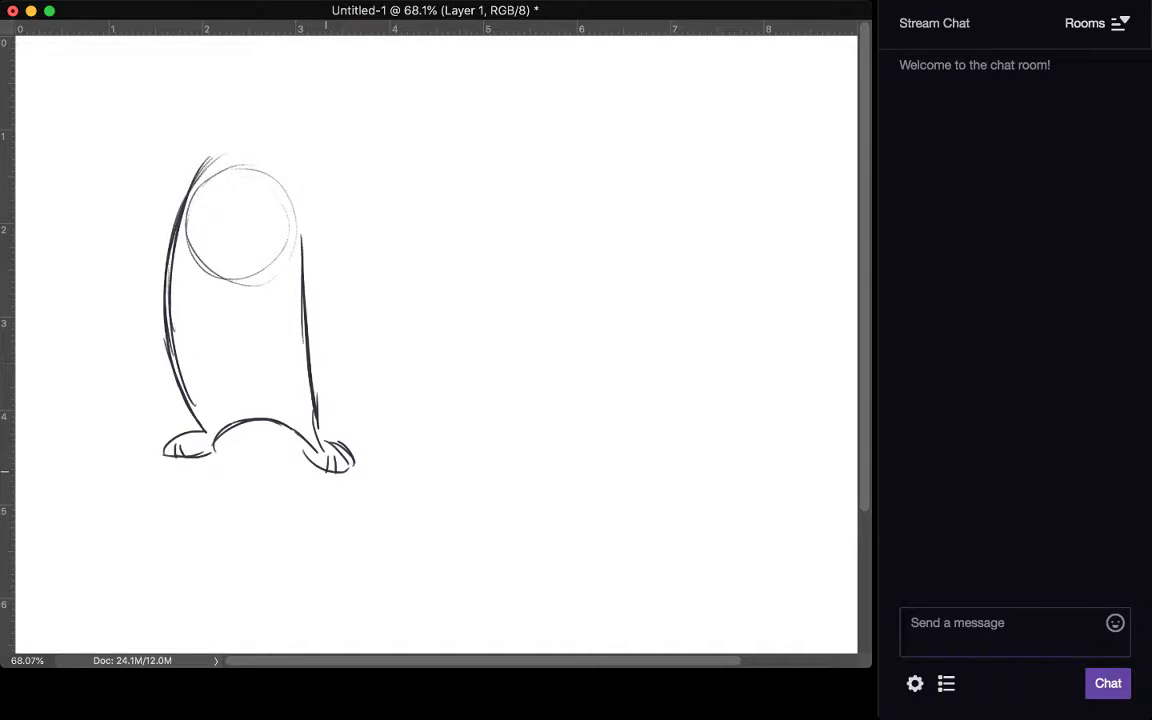
Step: Draw a zigzag lightning-bolt tail rising from the lower right of the body, with a jagged marking near its base
{"action": "mouse_move", "coordinate": [316, 410]}
{"action": "left_mouse_down"}
{"action": "mouse_move", "coordinate": [344, 381]}
{"action": "mouse_move", "coordinate": [404, 368]}
{"action": "left_mouse_up"}
{"action": "mouse_move", "coordinate": [314, 380]}
{"action": "left_mouse_down"}
{"action": "mouse_move", "coordinate": [338, 359]}
{"action": "mouse_move", "coordinate": [361, 371]}
{"action": "mouse_move", "coordinate": [402, 311]}
{"action": "left_mouse_up"}
{"action": "mouse_move", "coordinate": [364, 367]}
{"action": "left_mouse_down"}
{"action": "mouse_move", "coordinate": [407, 305]}
{"action": "mouse_move", "coordinate": [470, 358]}
{"action": "mouse_move", "coordinate": [430, 393]}
{"action": "mouse_move", "coordinate": [471, 358]}
{"action": "mouse_move", "coordinate": [430, 393]}
{"action": "mouse_move", "coordinate": [443, 391]}
{"action": "left_mouse_up"}
{"action": "key", "text": "super+z"}
{"action": "key", "text": "super+z"}
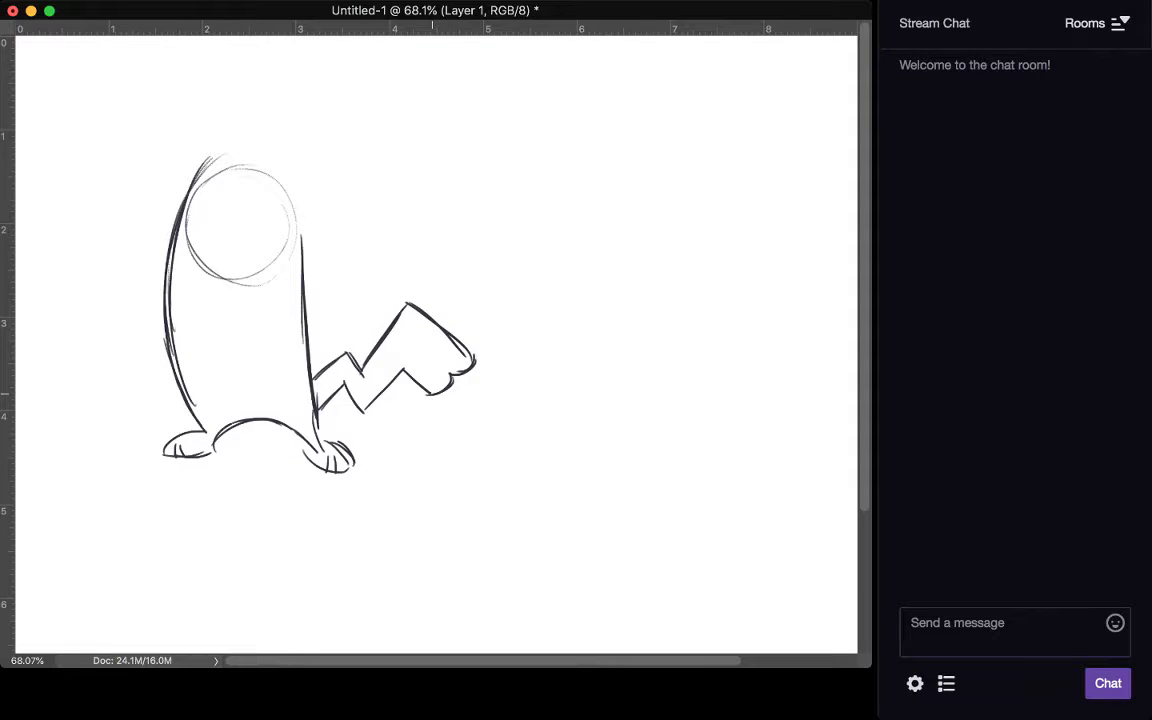
{"action": "left_click_drag", "start_coordinate": [348, 377], "coordinate": [358, 384]}
Step: Draw the face with slanted brows, eyes, nose, mouth and round cheeks, and outline an oval belly below it
{"action": "mouse_move", "coordinate": [219, 217]}
{"action": "left_mouse_down"}
{"action": "mouse_move", "coordinate": [232, 217]}
{"action": "mouse_move", "coordinate": [226, 234]}
{"action": "mouse_move", "coordinate": [276, 219]}
{"action": "mouse_move", "coordinate": [197, 210]}
{"action": "mouse_move", "coordinate": [237, 207]}
{"action": "mouse_move", "coordinate": [225, 195]}
{"action": "left_mouse_up"}
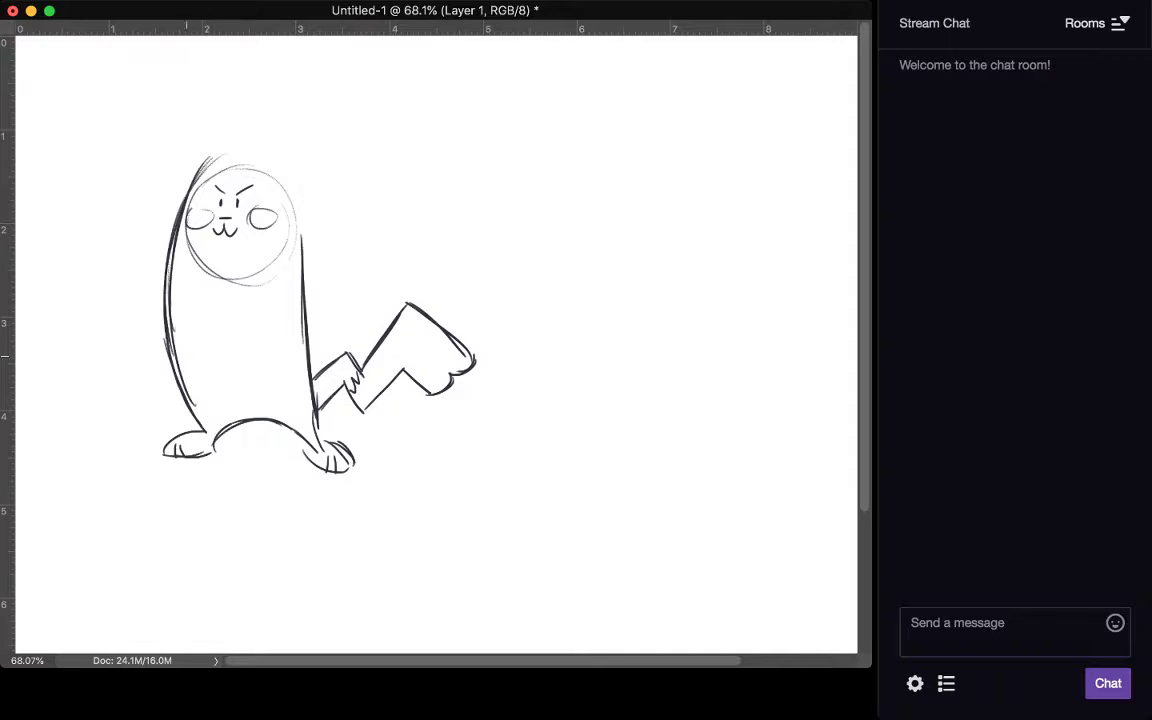
{"action": "mouse_move", "coordinate": [224, 421]}
{"action": "left_mouse_down"}
{"action": "mouse_move", "coordinate": [214, 276]}
{"action": "mouse_move", "coordinate": [270, 272]}
{"action": "mouse_move", "coordinate": [276, 408]}
{"action": "left_mouse_up"}
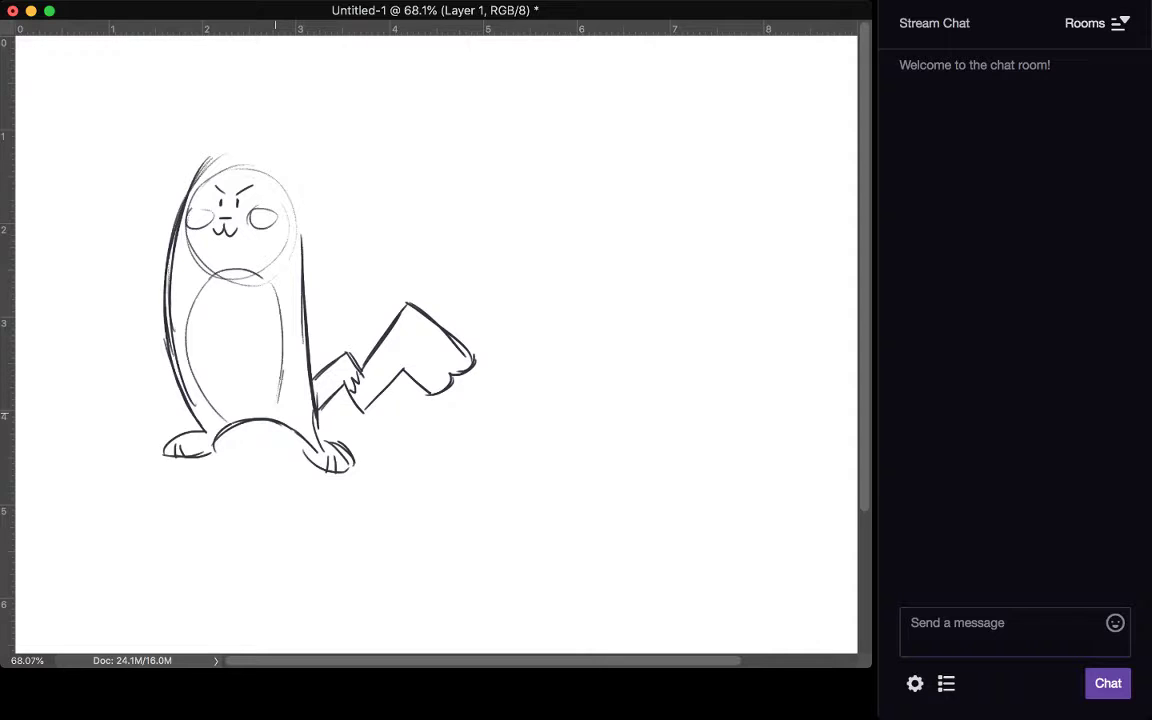
Step: Draw two long pointed ears with darkened tips and connect them with the curved top of the head
{"action": "left_click_drag", "start_coordinate": [305, 360], "coordinate": [310, 78]}
{"action": "left_click_drag", "start_coordinate": [290, 195], "coordinate": [311, 77]}
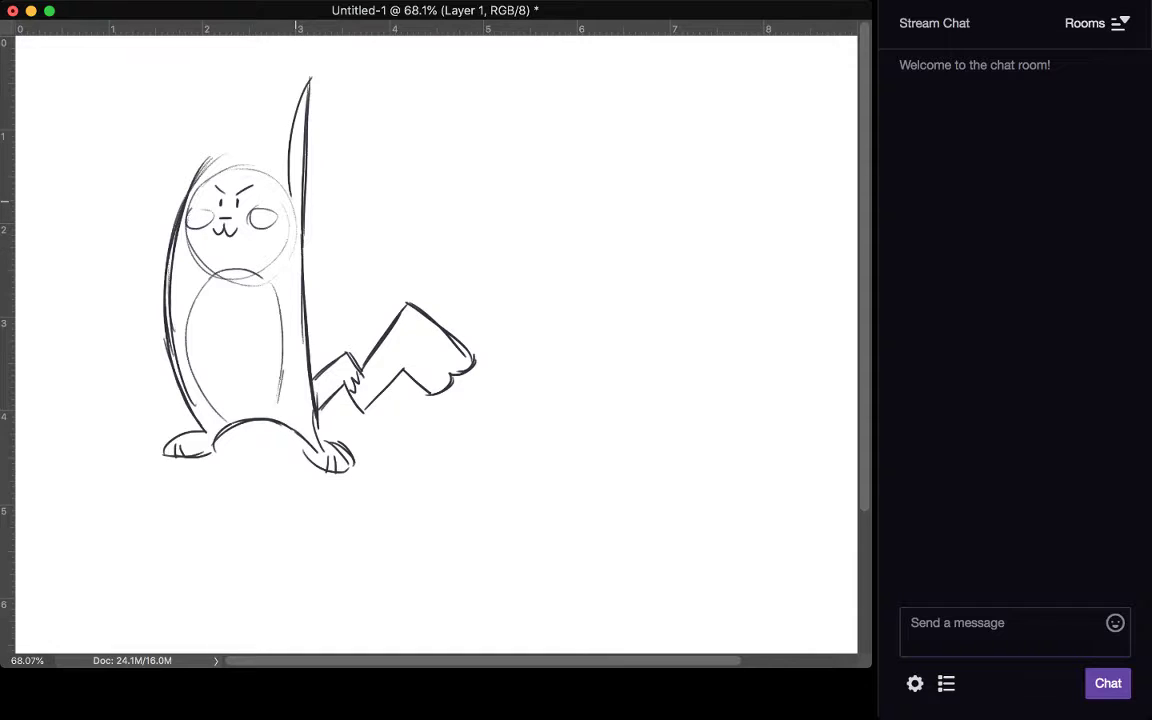
{"action": "mouse_move", "coordinate": [238, 66]}
{"action": "left_mouse_down"}
{"action": "mouse_move", "coordinate": [238, 158]}
{"action": "mouse_move", "coordinate": [216, 158]}
{"action": "mouse_move", "coordinate": [238, 111]}
{"action": "mouse_move", "coordinate": [302, 128]}
{"action": "mouse_move", "coordinate": [308, 90]}
{"action": "mouse_move", "coordinate": [305, 109]}
{"action": "left_mouse_up"}
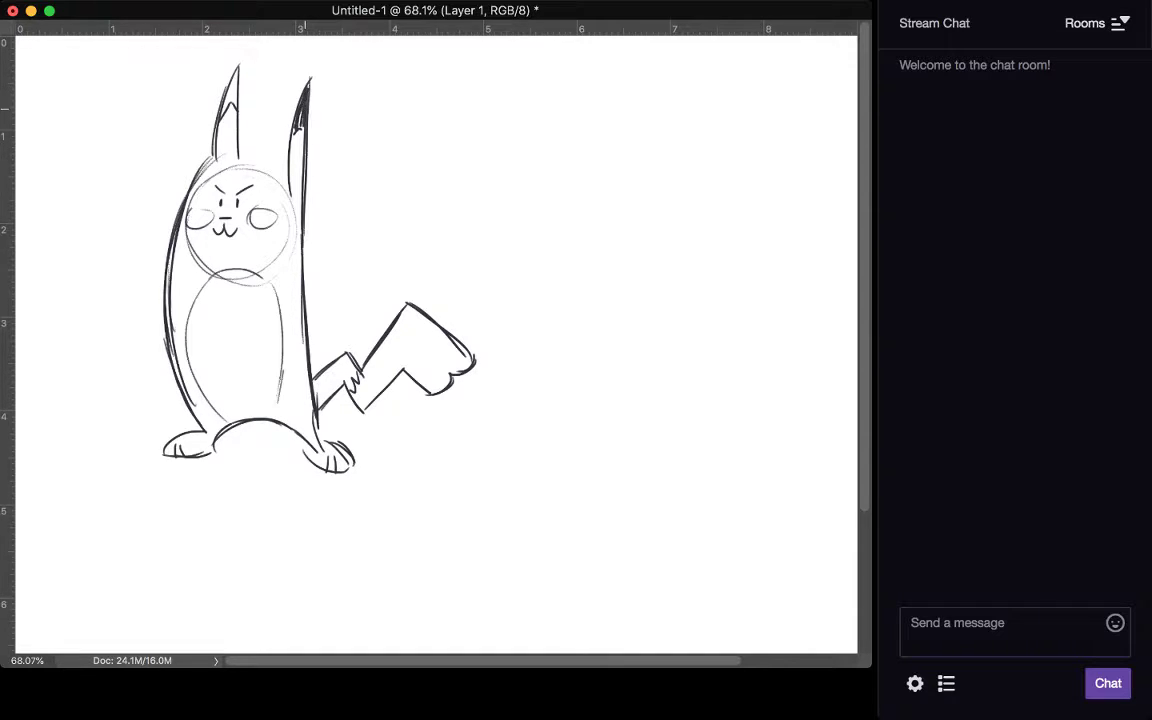
{"action": "left_click_drag", "start_coordinate": [230, 105], "coordinate": [238, 75]}
{"action": "left_click_drag", "start_coordinate": [212, 158], "coordinate": [285, 167]}
{"action": "left_click_drag", "start_coordinate": [230, 102], "coordinate": [234, 85]}
Step: Try to draw the right arm bent at the elbow with its paw resting against the belly
{"action": "left_click_drag", "start_coordinate": [304, 274], "coordinate": [313, 320]}
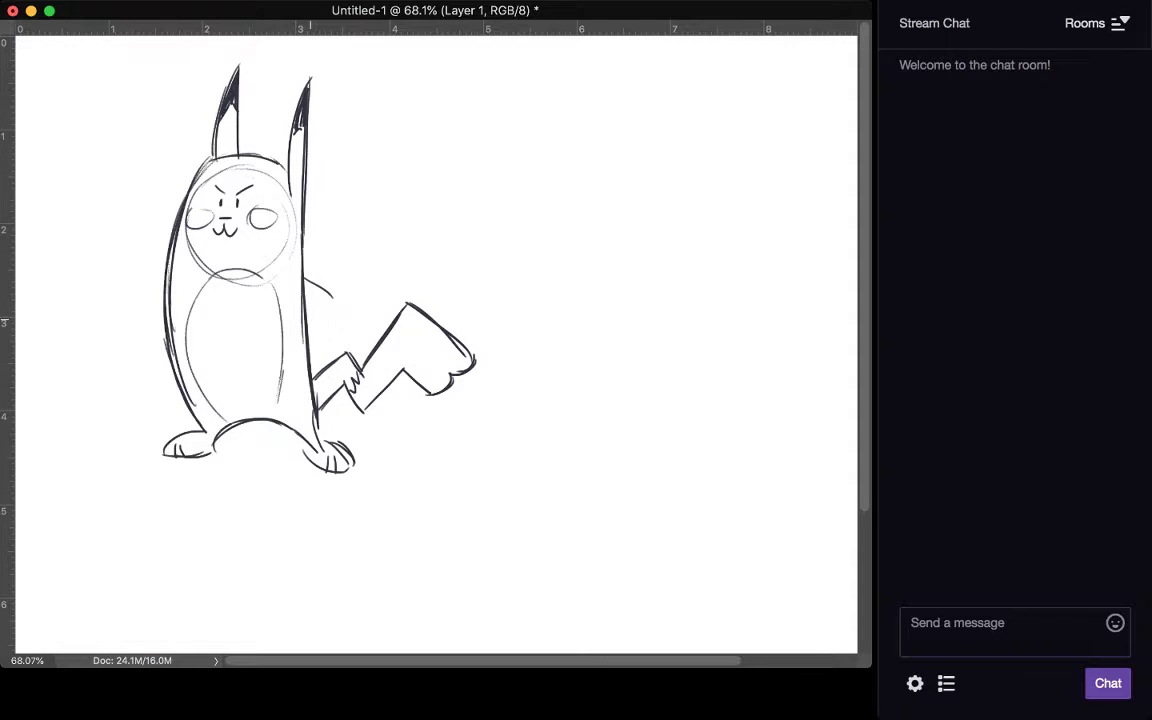
{"action": "mouse_move", "coordinate": [305, 271]}
{"action": "left_mouse_down"}
{"action": "mouse_move", "coordinate": [326, 291]}
{"action": "mouse_move", "coordinate": [301, 333]}
{"action": "left_mouse_up"}
{"action": "mouse_move", "coordinate": [323, 290]}
{"action": "left_mouse_down"}
{"action": "mouse_move", "coordinate": [284, 345]}
{"action": "mouse_move", "coordinate": [298, 338]}
{"action": "left_mouse_up"}
{"action": "key", "text": "super+z"}
{"action": "left_click_drag", "start_coordinate": [288, 330], "coordinate": [284, 352]}
{"action": "key", "text": "super+z"}
{"action": "mouse_move", "coordinate": [323, 313]}
{"action": "left_mouse_down"}
{"action": "mouse_move", "coordinate": [291, 320]}
{"action": "mouse_move", "coordinate": [285, 355]}
{"action": "mouse_move", "coordinate": [309, 346]}
{"action": "left_mouse_up"}
{"action": "key", "text": "super+z"}
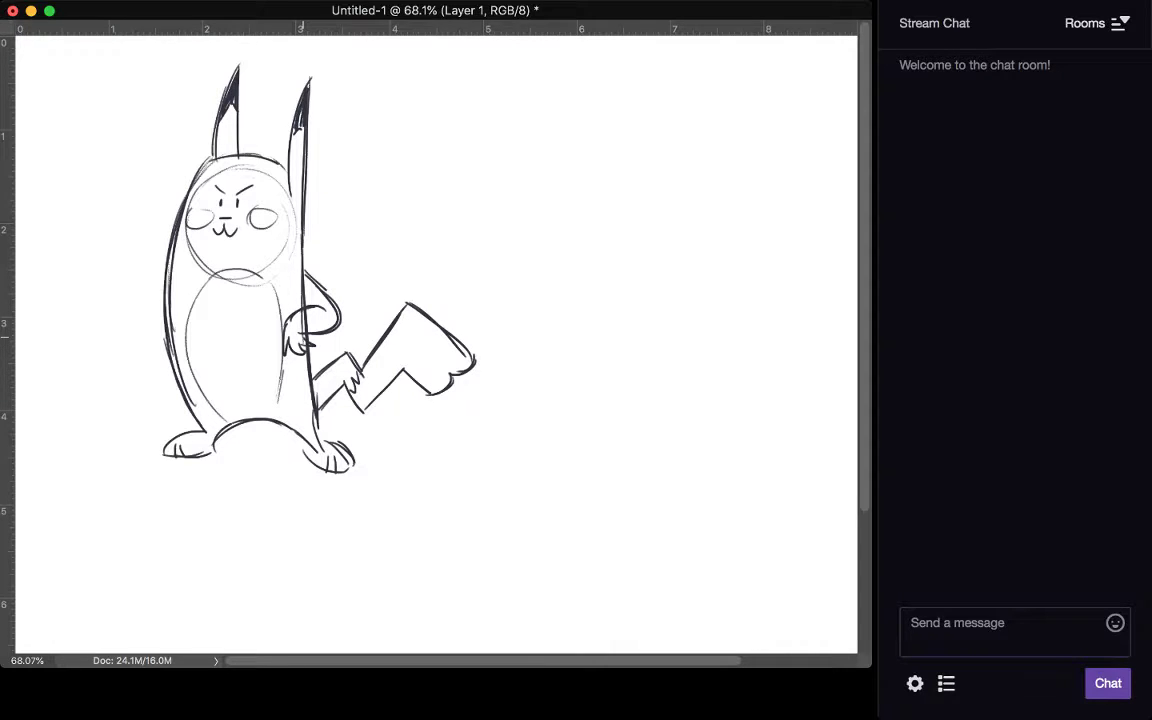
{"action": "key", "text": "super+z"}
{"action": "mouse_move", "coordinate": [286, 324]}
{"action": "left_mouse_down"}
{"action": "mouse_move", "coordinate": [287, 350]}
{"action": "mouse_move", "coordinate": [294, 334]}
{"action": "left_mouse_up"}
{"action": "left_click_drag", "start_coordinate": [293, 338], "coordinate": [304, 341]}
{"action": "key", "text": "super+z"}
{"action": "key", "text": "super+z"}
{"action": "key", "text": "super+z"}
{"action": "key", "text": "super+z"}
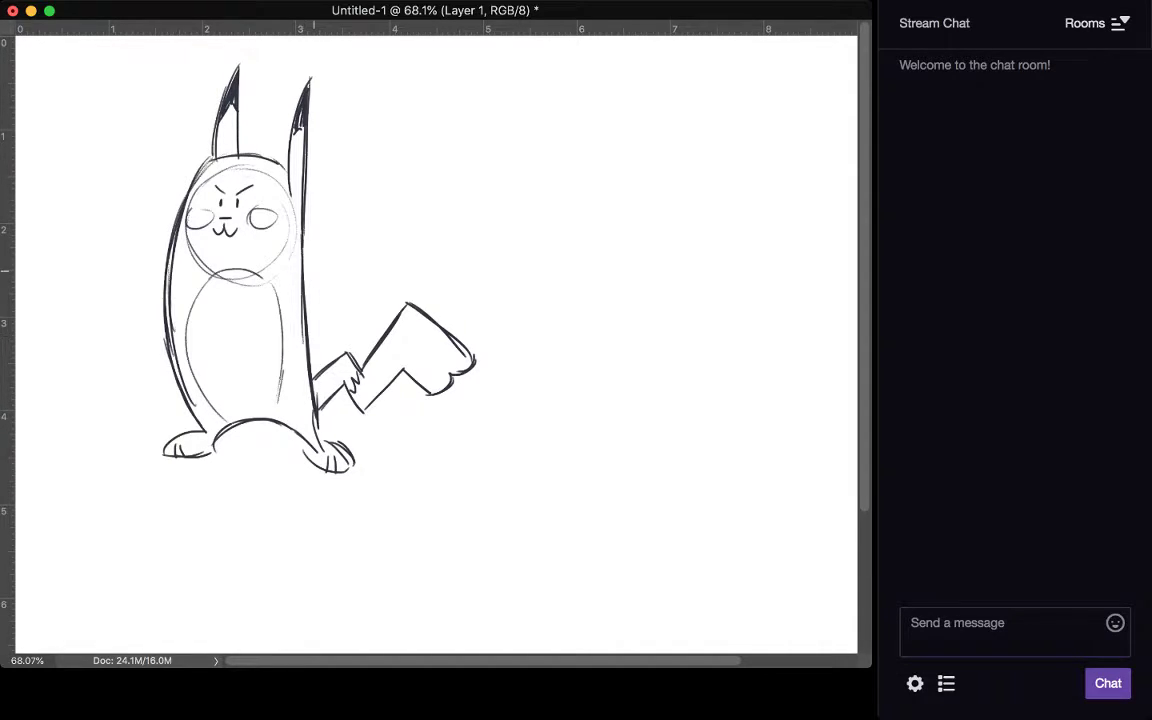
Step: Draw both arms bent outward at the elbows with the hands on the hips
{"action": "mouse_move", "coordinate": [306, 258]}
{"action": "left_mouse_down"}
{"action": "mouse_move", "coordinate": [344, 276]}
{"action": "mouse_move", "coordinate": [309, 341]}
{"action": "mouse_move", "coordinate": [326, 282]}
{"action": "mouse_move", "coordinate": [341, 282]}
{"action": "mouse_move", "coordinate": [300, 296]}
{"action": "left_mouse_up"}
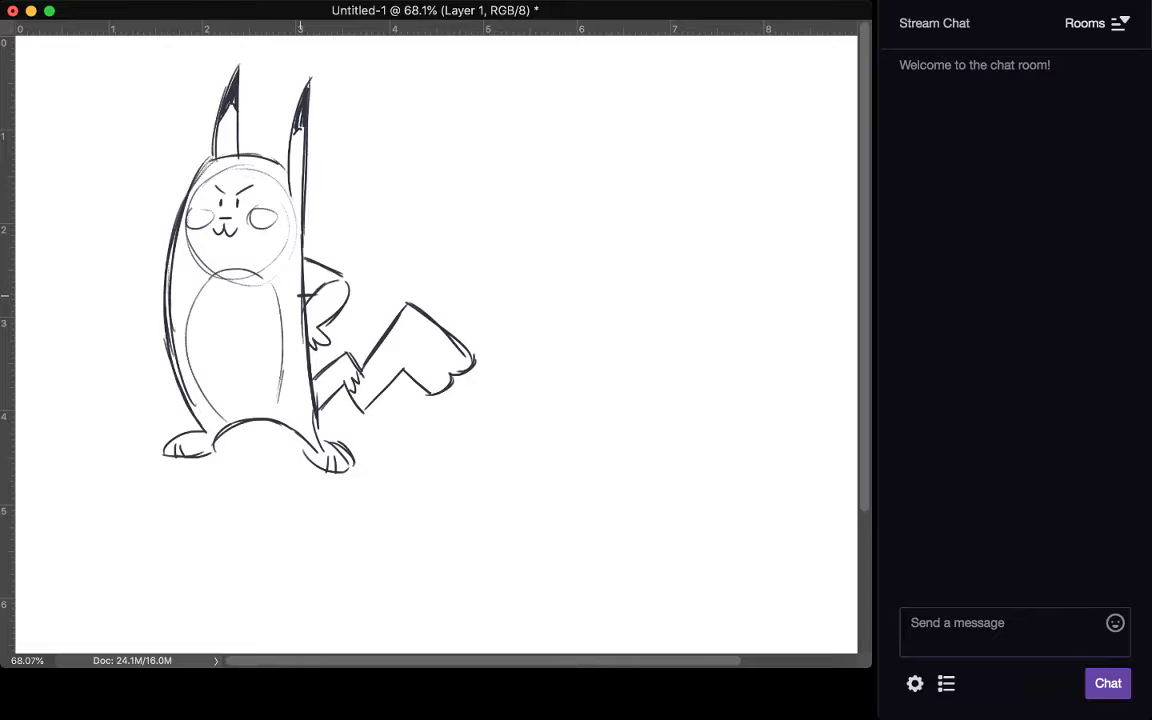
{"action": "left_click_drag", "start_coordinate": [152, 227], "coordinate": [128, 249]}
{"action": "mouse_move", "coordinate": [150, 230]}
{"action": "left_mouse_down"}
{"action": "mouse_move", "coordinate": [115, 292]}
{"action": "mouse_move", "coordinate": [138, 306]}
{"action": "left_mouse_up"}
{"action": "key", "text": "super+z"}
{"action": "key", "text": "super+z"}
{"action": "mouse_move", "coordinate": [167, 256]}
{"action": "left_mouse_down"}
{"action": "mouse_move", "coordinate": [127, 276]}
{"action": "mouse_move", "coordinate": [151, 335]}
{"action": "left_mouse_up"}
{"action": "key", "text": "super+z"}
{"action": "left_click_drag", "start_coordinate": [125, 273], "coordinate": [155, 329]}
{"action": "key", "text": "super+z"}
{"action": "left_click_drag", "start_coordinate": [122, 276], "coordinate": [158, 340]}
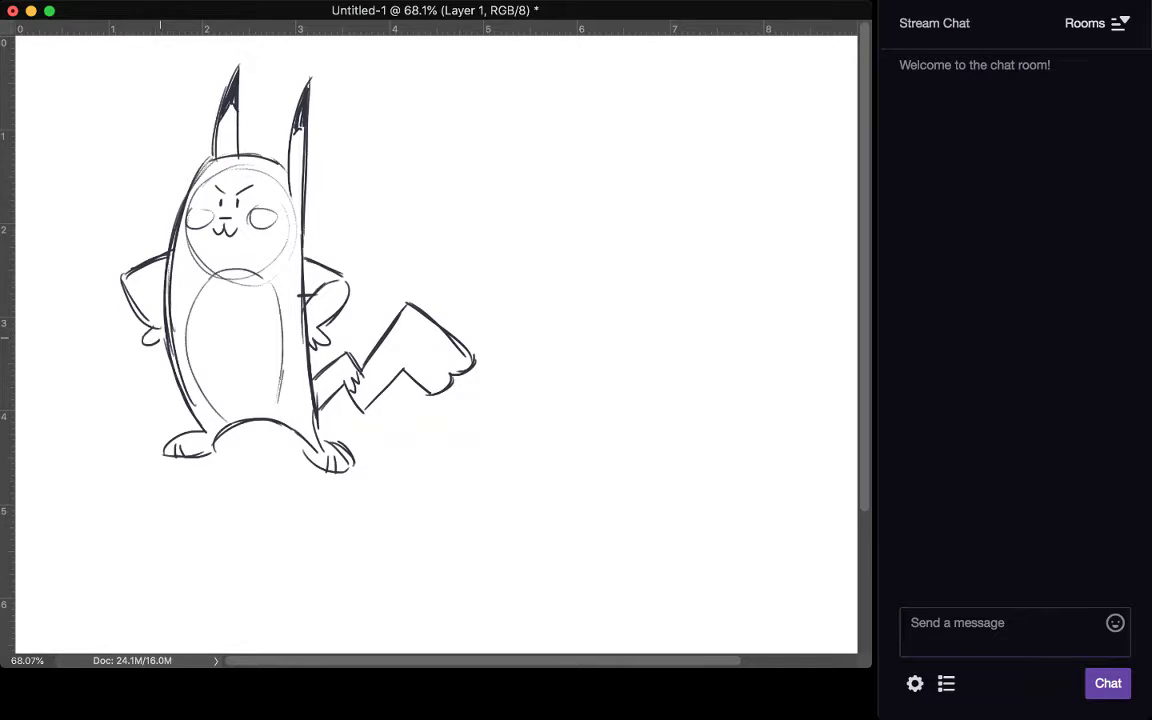
{"action": "left_click_drag", "start_coordinate": [160, 286], "coordinate": [162, 305]}
{"action": "left_click_drag", "start_coordinate": [323, 278], "coordinate": [306, 298]}
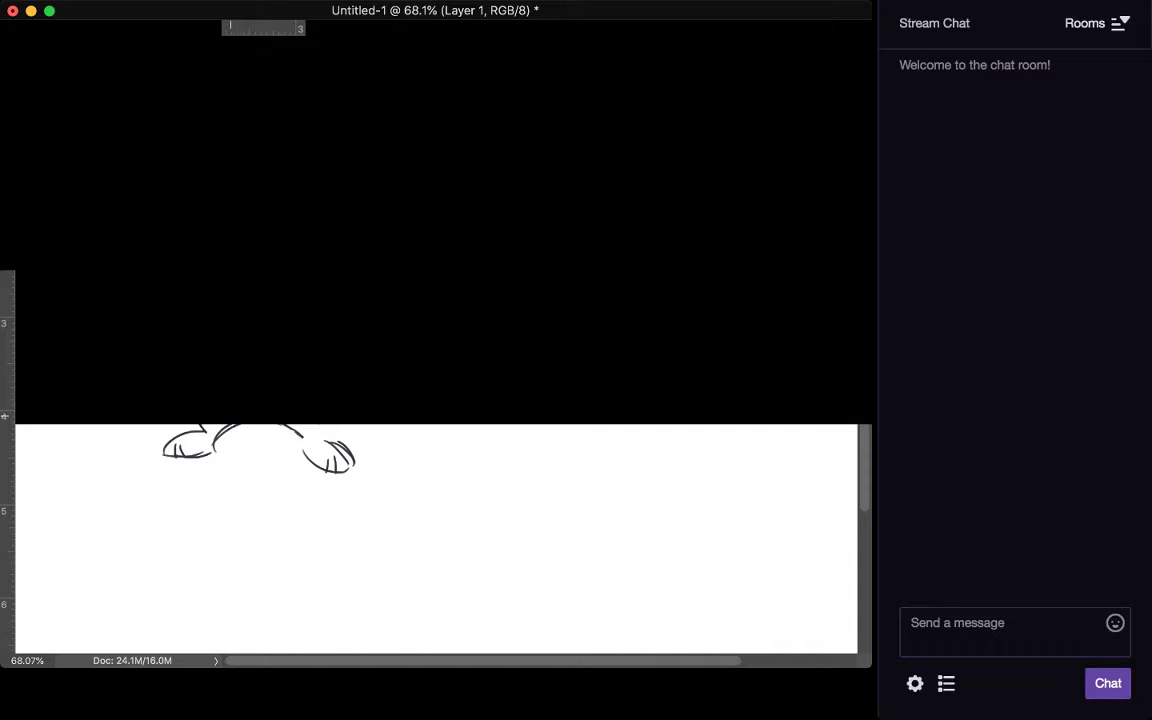
Step: Erase the feet and arch beneath the body, and the lower part of the head circle above the belly
{"action": "mouse_move", "coordinate": [278, 426]}
{"action": "left_mouse_down"}
{"action": "mouse_move", "coordinate": [175, 438]}
{"action": "mouse_move", "coordinate": [272, 406]}
{"action": "left_mouse_up"}
{"action": "mouse_move", "coordinate": [180, 456]}
{"action": "left_mouse_down"}
{"action": "mouse_move", "coordinate": [352, 462]}
{"action": "mouse_move", "coordinate": [343, 446]}
{"action": "mouse_move", "coordinate": [332, 471]}
{"action": "left_mouse_up"}
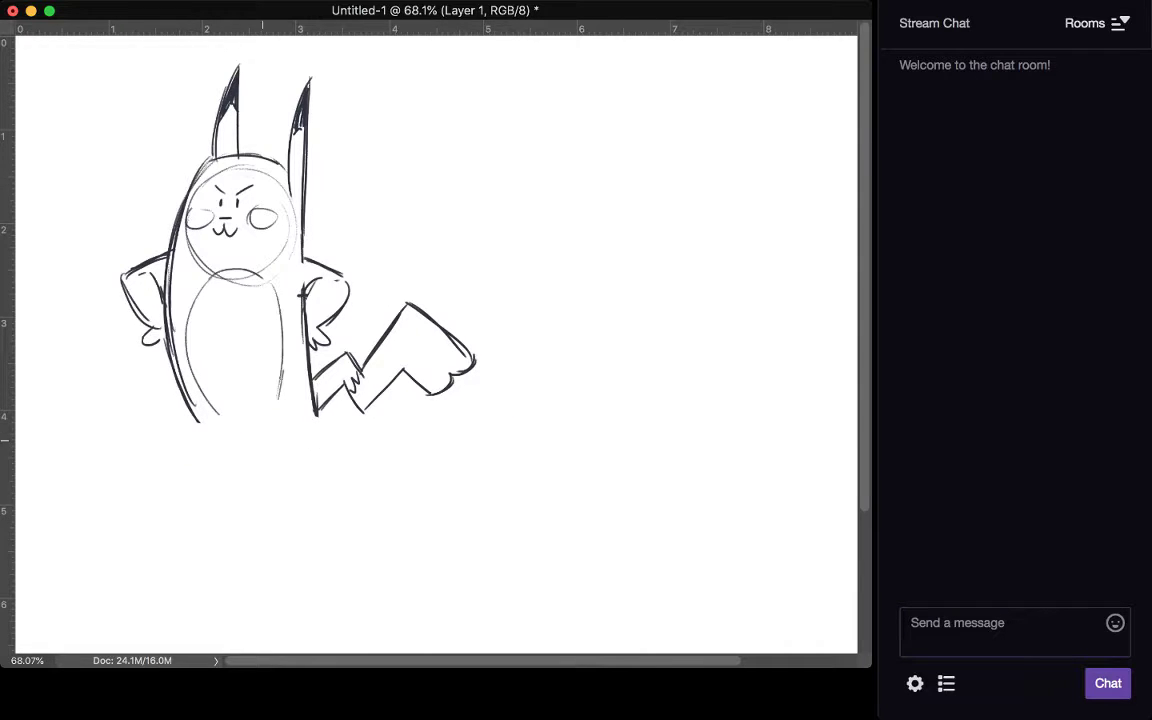
{"action": "left_click_drag", "start_coordinate": [200, 273], "coordinate": [244, 282]}
{"action": "left_click_drag", "start_coordinate": [208, 266], "coordinate": [167, 210]}
{"action": "left_click_drag", "start_coordinate": [260, 274], "coordinate": [254, 282]}
{"action": "left_click_drag", "start_coordinate": [252, 271], "coordinate": [276, 291]}
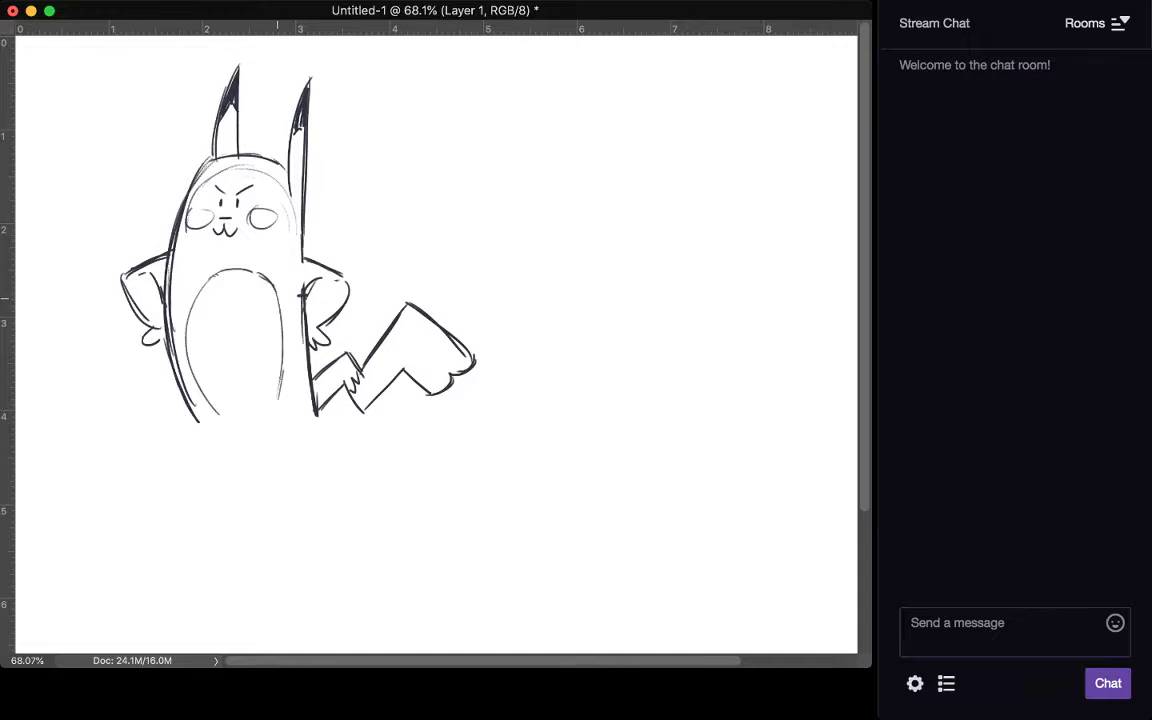
Step: Close the bottom of the body with a rounded curve joining its left and right sides
{"action": "mouse_move", "coordinate": [181, 398]}
{"action": "left_mouse_down"}
{"action": "mouse_move", "coordinate": [271, 433]}
{"action": "mouse_move", "coordinate": [192, 419]}
{"action": "left_mouse_up"}
{"action": "key", "text": "super+z"}
{"action": "left_click_drag", "start_coordinate": [246, 452], "coordinate": [284, 447]}
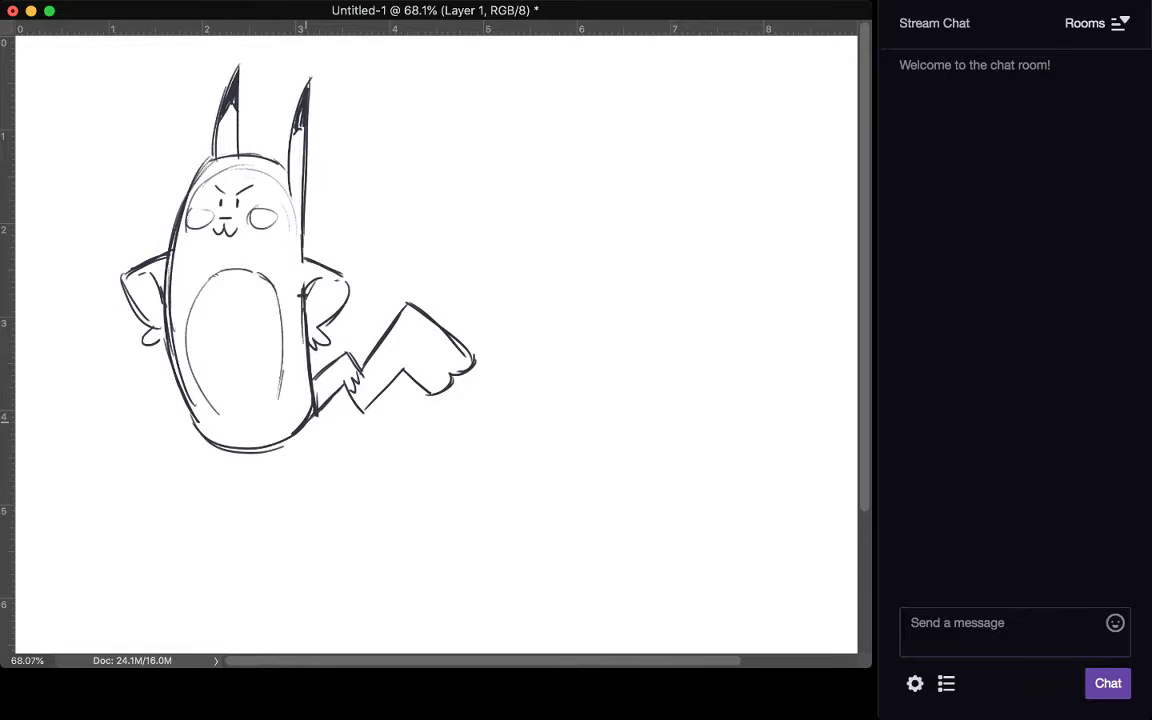
Step: Draw the left thigh curve at the base of the body and a long slanted foot beneath it
{"action": "mouse_move", "coordinate": [187, 403]}
{"action": "left_mouse_down"}
{"action": "mouse_move", "coordinate": [185, 430]}
{"action": "mouse_move", "coordinate": [212, 451]}
{"action": "mouse_move", "coordinate": [165, 463]}
{"action": "left_mouse_up"}
{"action": "key", "text": "super+z"}
{"action": "mouse_move", "coordinate": [207, 450]}
{"action": "left_mouse_down"}
{"action": "mouse_move", "coordinate": [162, 480]}
{"action": "mouse_move", "coordinate": [182, 489]}
{"action": "left_mouse_up"}
{"action": "left_click_drag", "start_coordinate": [162, 486], "coordinate": [199, 489]}
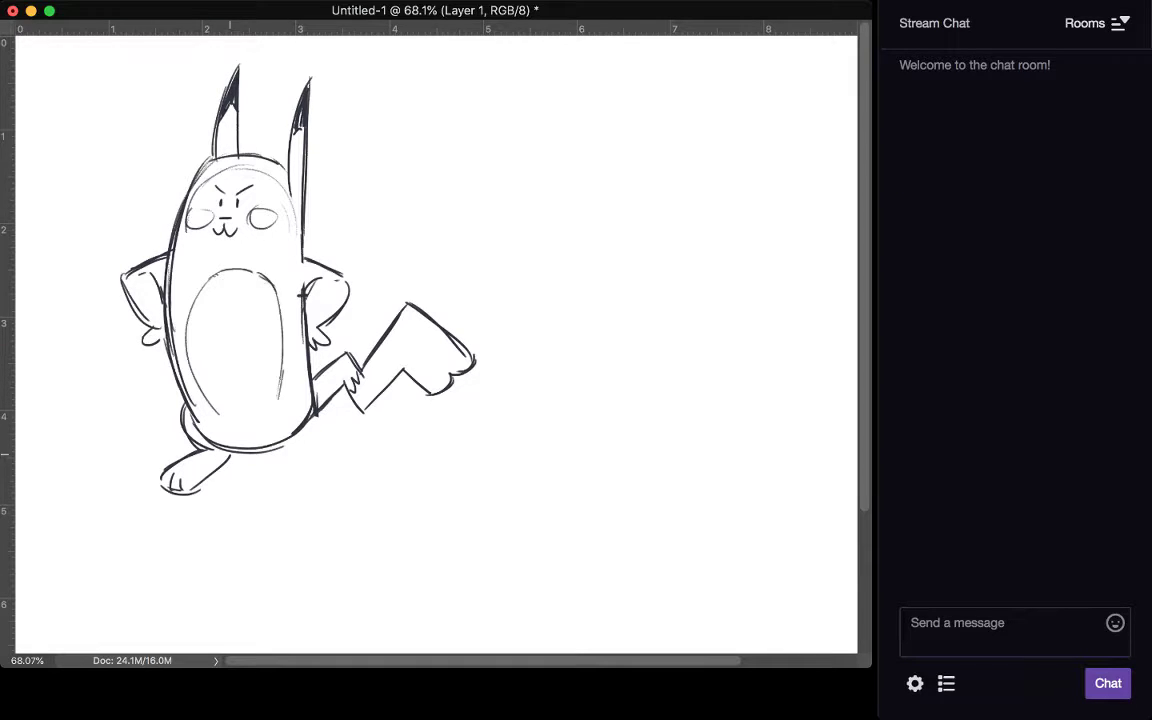
{"action": "key", "text": "super+z"}
{"action": "key", "text": "super+z"}
{"action": "key", "text": "super+z"}
{"action": "key", "text": "super+z"}
{"action": "key", "text": "super+z"}
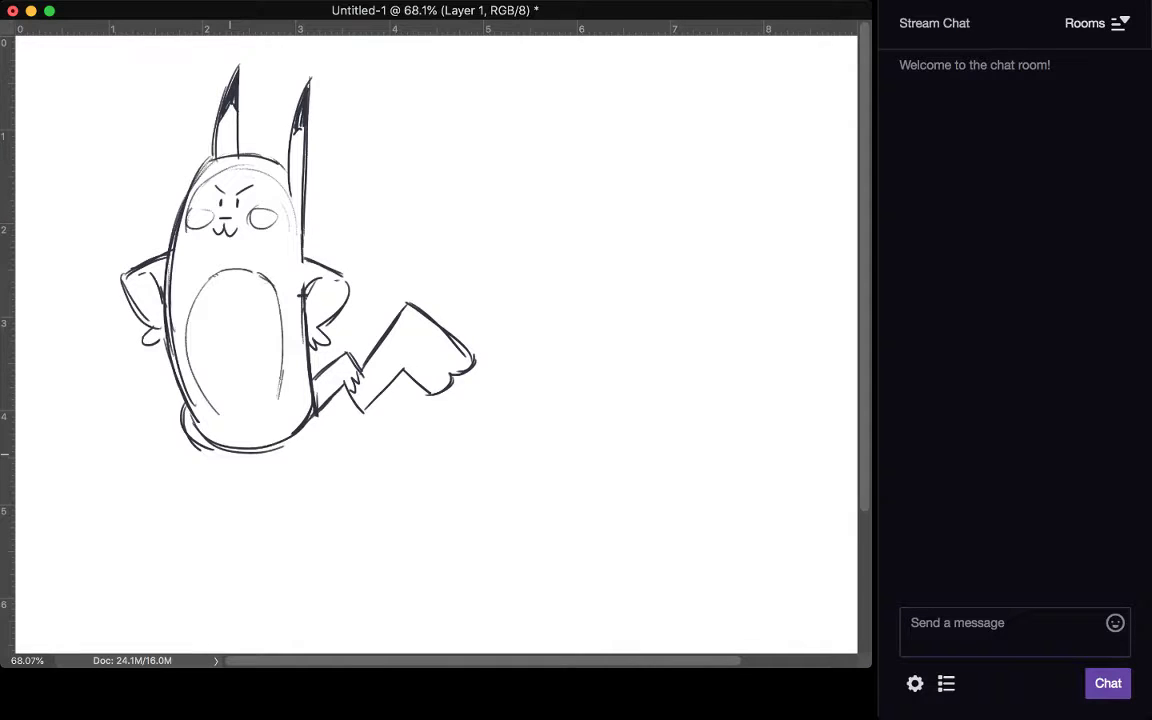
{"action": "mouse_move", "coordinate": [209, 450]}
{"action": "left_mouse_down"}
{"action": "mouse_move", "coordinate": [199, 478]}
{"action": "mouse_move", "coordinate": [243, 460]}
{"action": "left_mouse_up"}
{"action": "left_click_drag", "start_coordinate": [237, 451], "coordinate": [245, 459]}
Step: Draw the right thigh with a long foot angled down to the right, and add toe lines to both feet
{"action": "mouse_move", "coordinate": [315, 404]}
{"action": "left_mouse_down"}
{"action": "mouse_move", "coordinate": [296, 460]}
{"action": "mouse_move", "coordinate": [278, 461]}
{"action": "mouse_move", "coordinate": [296, 466]}
{"action": "mouse_move", "coordinate": [291, 495]}
{"action": "mouse_move", "coordinate": [327, 510]}
{"action": "left_mouse_up"}
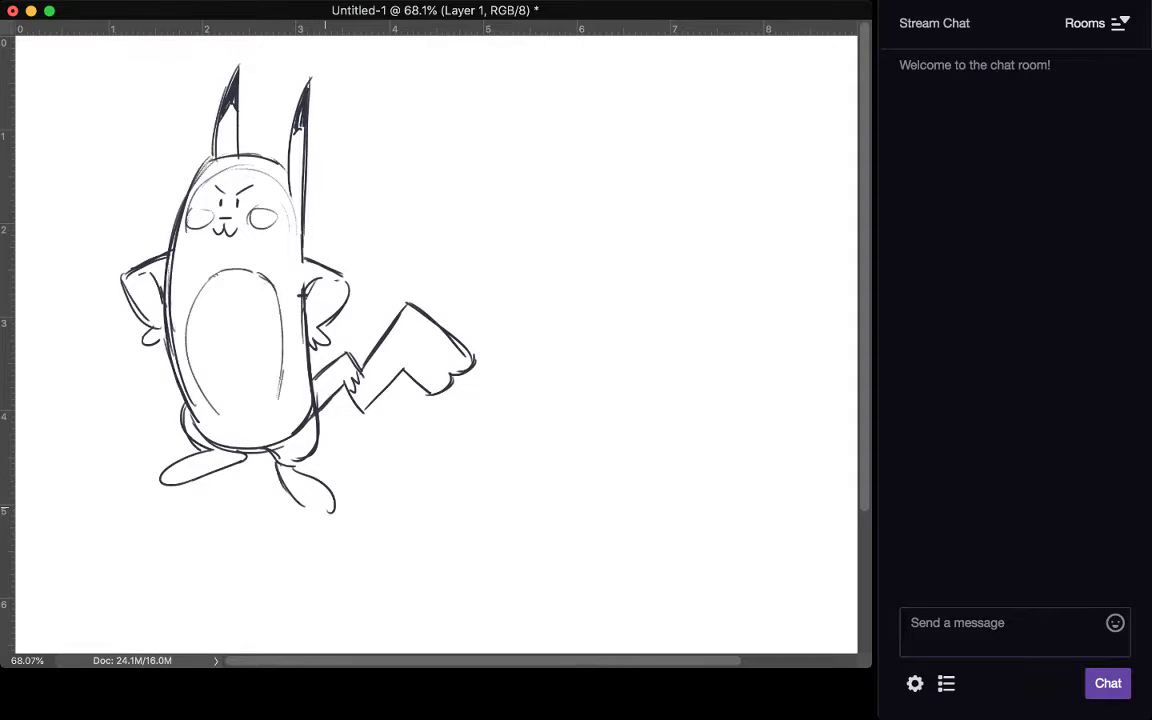
{"action": "key", "text": "super+z"}
{"action": "key", "text": "super+z"}
{"action": "key", "text": "alt+super+z"}
{"action": "key", "text": "alt+super+z"}
{"action": "key", "text": "alt+super+z"}
{"action": "left_click_drag", "start_coordinate": [274, 459], "coordinate": [314, 497]}
{"action": "mouse_move", "coordinate": [300, 464]}
{"action": "left_mouse_down"}
{"action": "mouse_move", "coordinate": [349, 506]}
{"action": "mouse_move", "coordinate": [324, 509]}
{"action": "mouse_move", "coordinate": [349, 509]}
{"action": "mouse_move", "coordinate": [334, 511]}
{"action": "left_mouse_up"}
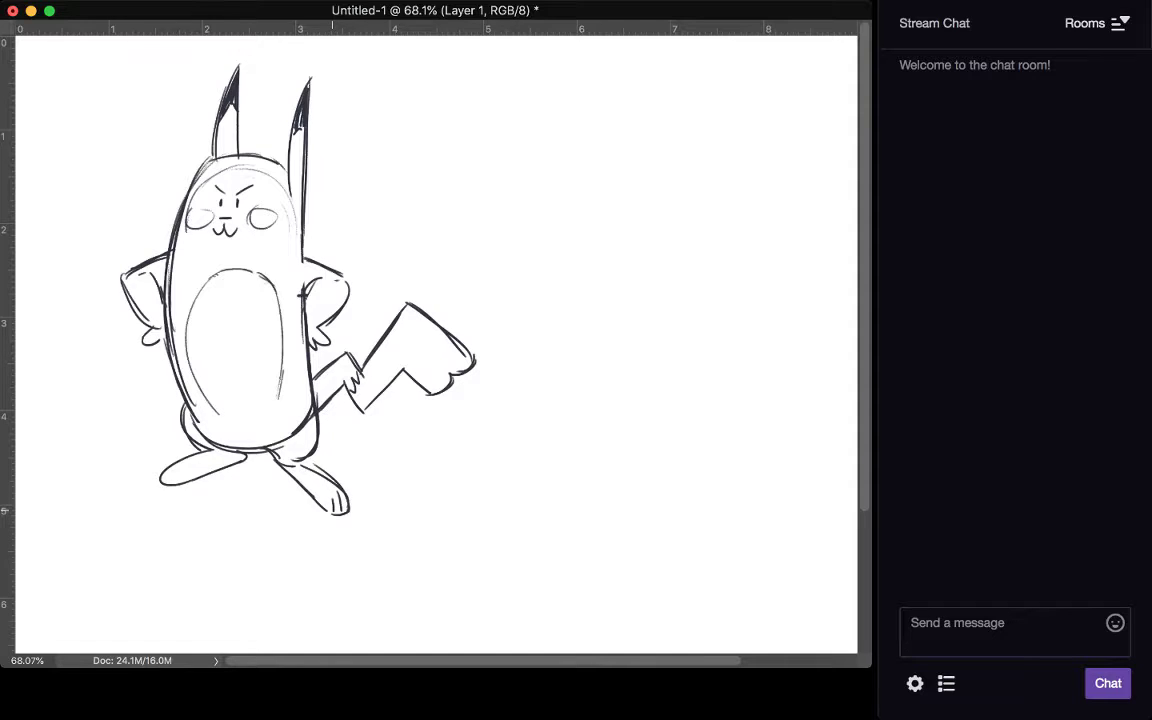
{"action": "left_click_drag", "start_coordinate": [170, 469], "coordinate": [181, 487]}
Step: Close the bottom of the belly oval and erase the body lines overlapping both thighs
{"action": "left_click_drag", "start_coordinate": [200, 398], "coordinate": [276, 408]}
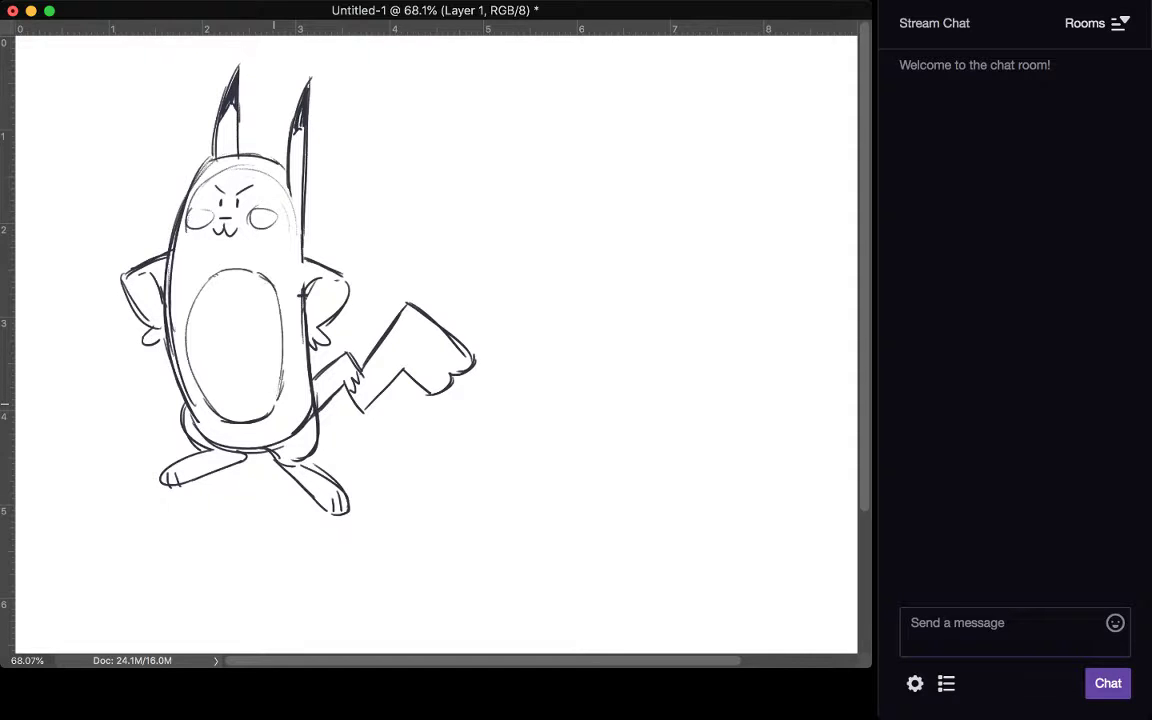
{"action": "left_click_drag", "start_coordinate": [297, 440], "coordinate": [317, 406]}
{"action": "left_click_drag", "start_coordinate": [297, 439], "coordinate": [279, 450]}
{"action": "left_click_drag", "start_coordinate": [199, 416], "coordinate": [175, 366]}
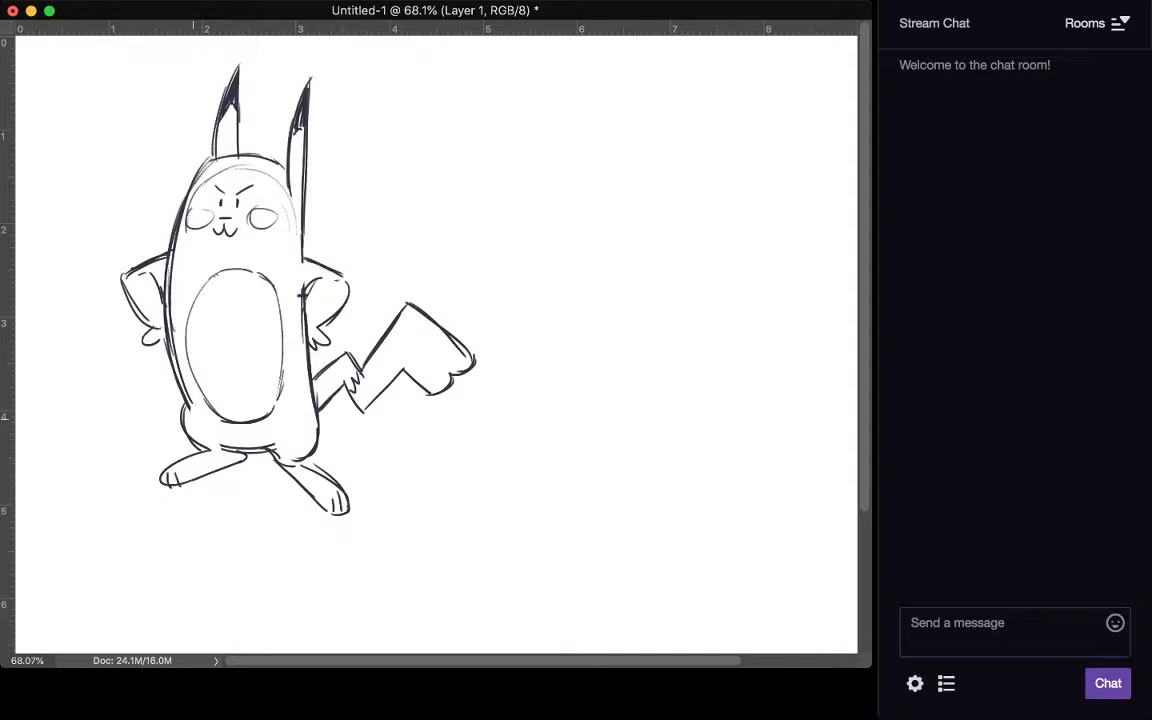
Step: Erase the doubled left body outline, the inner head arc, and the eyes and eyebrows
{"action": "mouse_move", "coordinate": [176, 265]}
{"action": "left_mouse_down"}
{"action": "mouse_move", "coordinate": [178, 243]}
{"action": "mouse_move", "coordinate": [178, 355]}
{"action": "mouse_move", "coordinate": [198, 410]}
{"action": "left_mouse_up"}
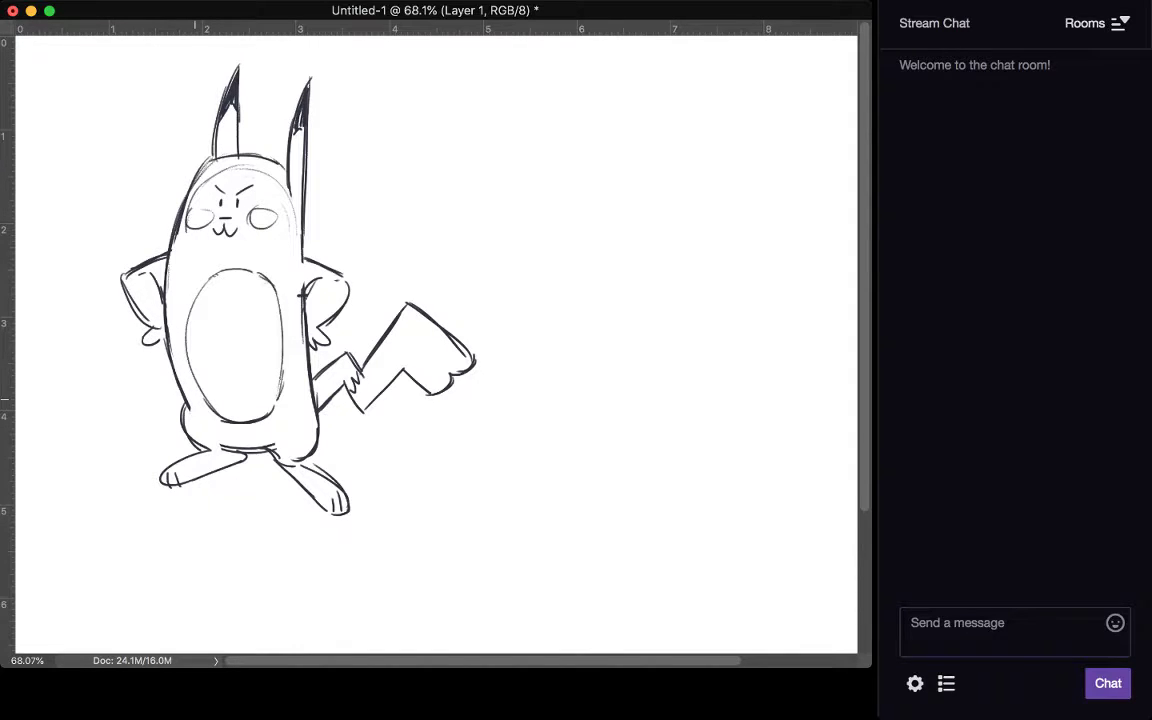
{"action": "mouse_move", "coordinate": [253, 166]}
{"action": "left_mouse_down"}
{"action": "mouse_move", "coordinate": [286, 205]}
{"action": "mouse_move", "coordinate": [259, 172]}
{"action": "mouse_move", "coordinate": [214, 174]}
{"action": "mouse_move", "coordinate": [196, 193]}
{"action": "left_mouse_up"}
{"action": "left_click_drag", "start_coordinate": [294, 229], "coordinate": [291, 235]}
{"action": "mouse_move", "coordinate": [239, 195]}
{"action": "left_mouse_down"}
{"action": "mouse_move", "coordinate": [239, 209]}
{"action": "mouse_move", "coordinate": [221, 209]}
{"action": "left_mouse_up"}
{"action": "mouse_move", "coordinate": [222, 197]}
{"action": "left_mouse_down"}
{"action": "mouse_move", "coordinate": [221, 208]}
{"action": "mouse_move", "coordinate": [213, 202]}
{"action": "mouse_move", "coordinate": [245, 208]}
{"action": "left_mouse_up"}
{"action": "key", "text": "e"}
{"action": "left_click_drag", "start_coordinate": [213, 186], "coordinate": [256, 187]}
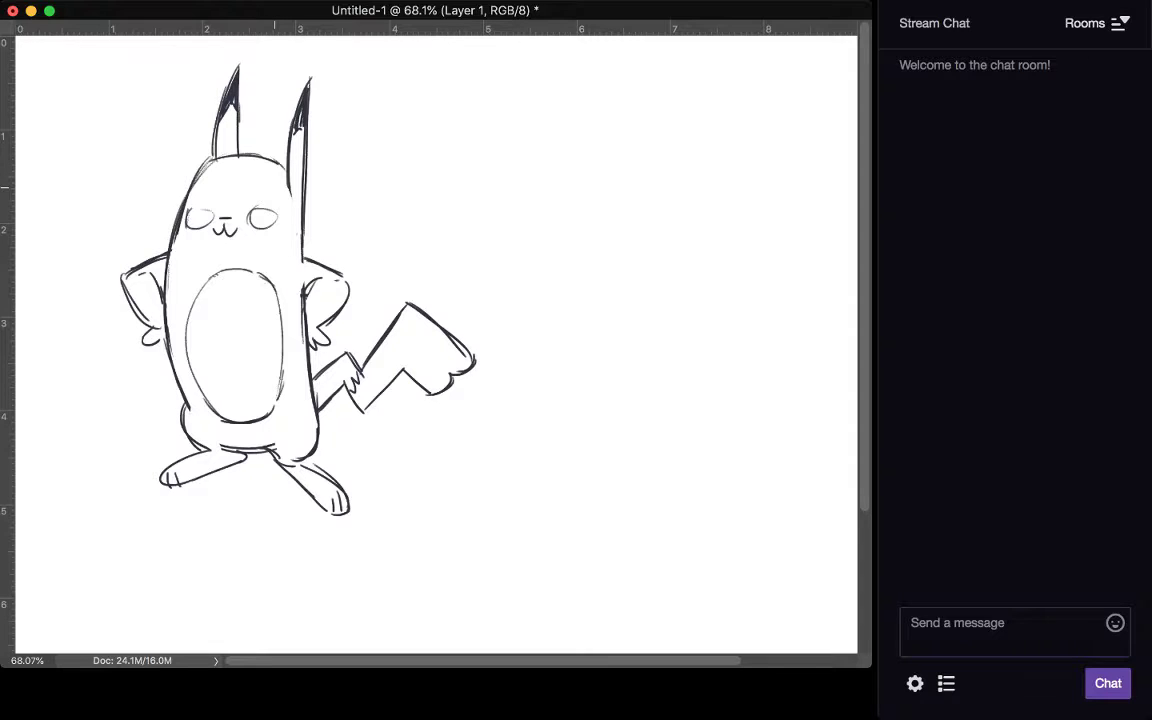
Step: Redraw the nose as a small filled triangle and erase the mouth and both cheek ovals
{"action": "key", "text": "ctrl+z"}
{"action": "left_click_drag", "start_coordinate": [221, 218], "coordinate": [228, 219]}
{"action": "key", "text": "ctrl+z"}
{"action": "left_click_drag", "start_coordinate": [210, 218], "coordinate": [170, 208]}
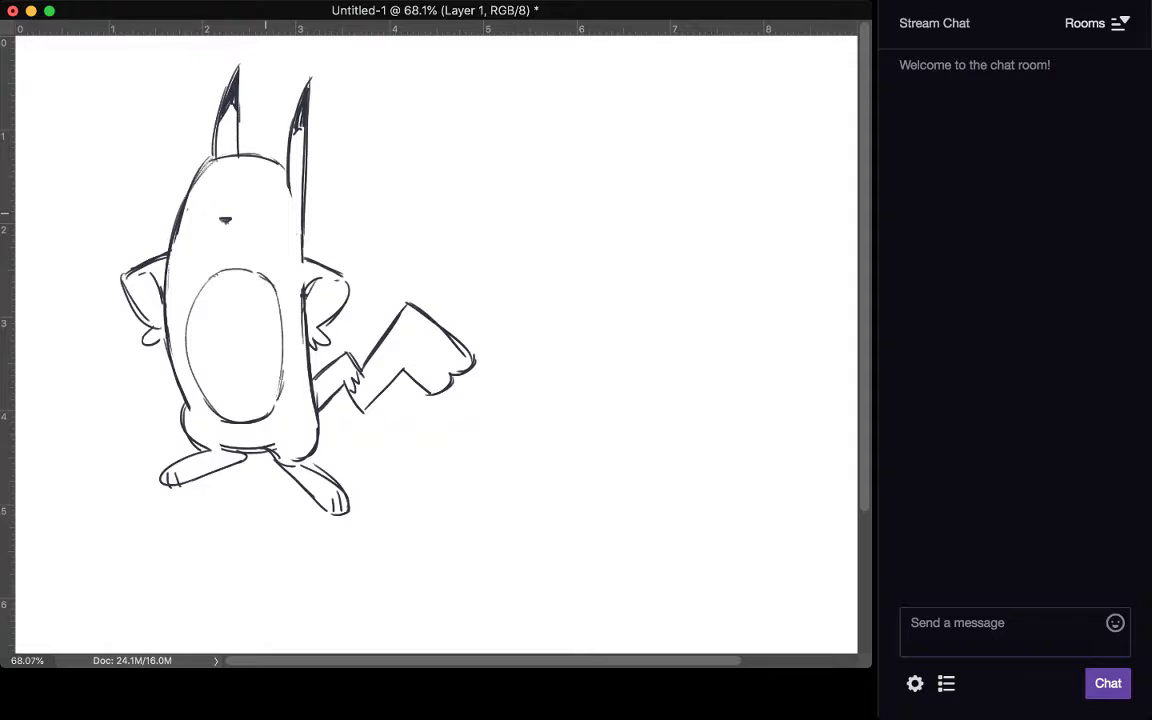
Step: Redraw the face with round cheeks, tall oval eyes, angled eyebrows and a small smiling mouth
{"action": "mouse_move", "coordinate": [265, 207]}
{"action": "left_mouse_down"}
{"action": "mouse_move", "coordinate": [274, 234]}
{"action": "mouse_move", "coordinate": [284, 215]}
{"action": "left_mouse_up"}
{"action": "mouse_move", "coordinate": [190, 206]}
{"action": "left_mouse_down"}
{"action": "mouse_move", "coordinate": [189, 227]}
{"action": "mouse_move", "coordinate": [203, 229]}
{"action": "mouse_move", "coordinate": [216, 192]}
{"action": "mouse_move", "coordinate": [243, 192]}
{"action": "left_mouse_up"}
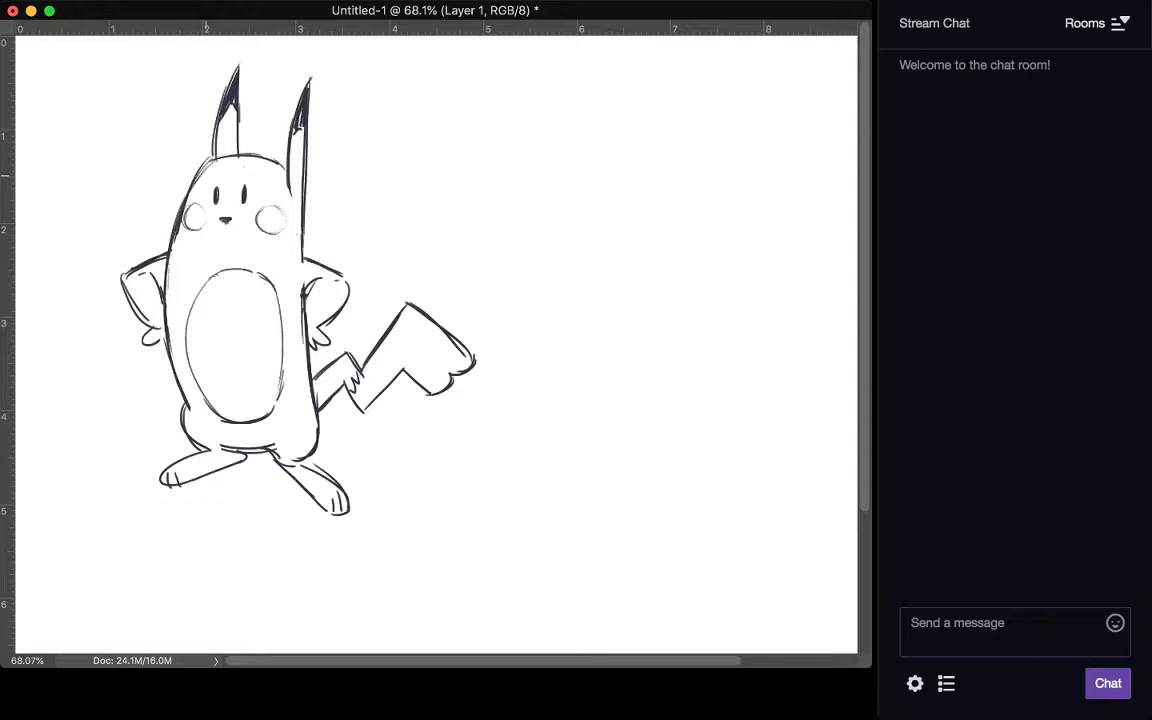
{"action": "mouse_move", "coordinate": [241, 182]}
{"action": "left_mouse_down"}
{"action": "mouse_move", "coordinate": [256, 174]}
{"action": "mouse_move", "coordinate": [209, 175]}
{"action": "left_mouse_up"}
{"action": "mouse_move", "coordinate": [222, 226]}
{"action": "left_mouse_down"}
{"action": "mouse_move", "coordinate": [242, 227]}
{"action": "mouse_move", "coordinate": [213, 228]}
{"action": "left_mouse_up"}
{"action": "key", "text": "super+z"}
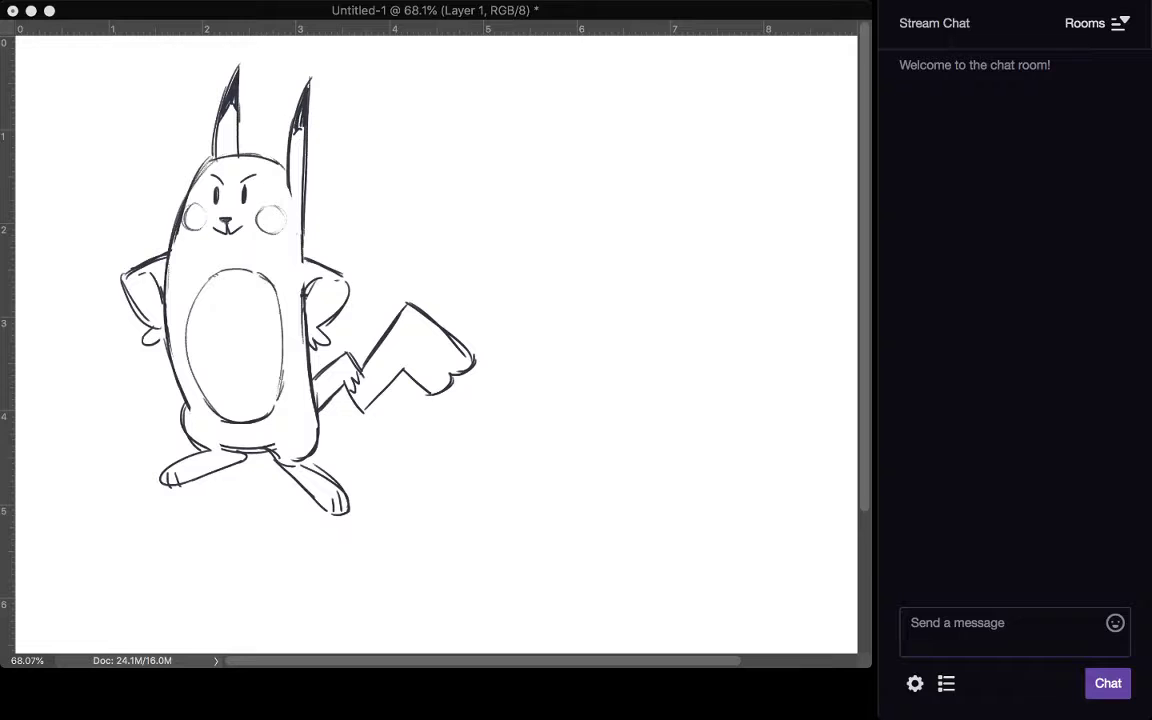
Step: Place the pikachu reference image, enlarge it to about three times its size and position it to the right of the sketch
{"action": "left_click", "coordinate": [479, 387]}
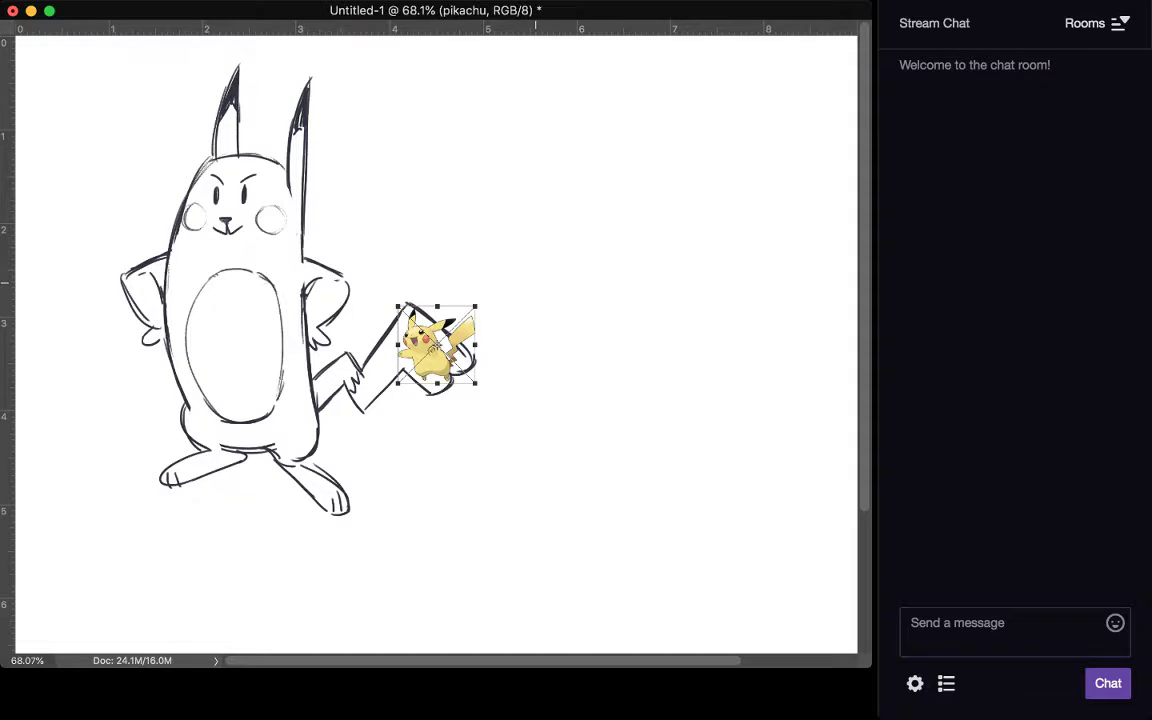
{"action": "left_click_drag", "start_coordinate": [476, 383], "coordinate": [643, 550]}
{"action": "left_click_drag", "start_coordinate": [520, 428], "coordinate": [628, 323]}
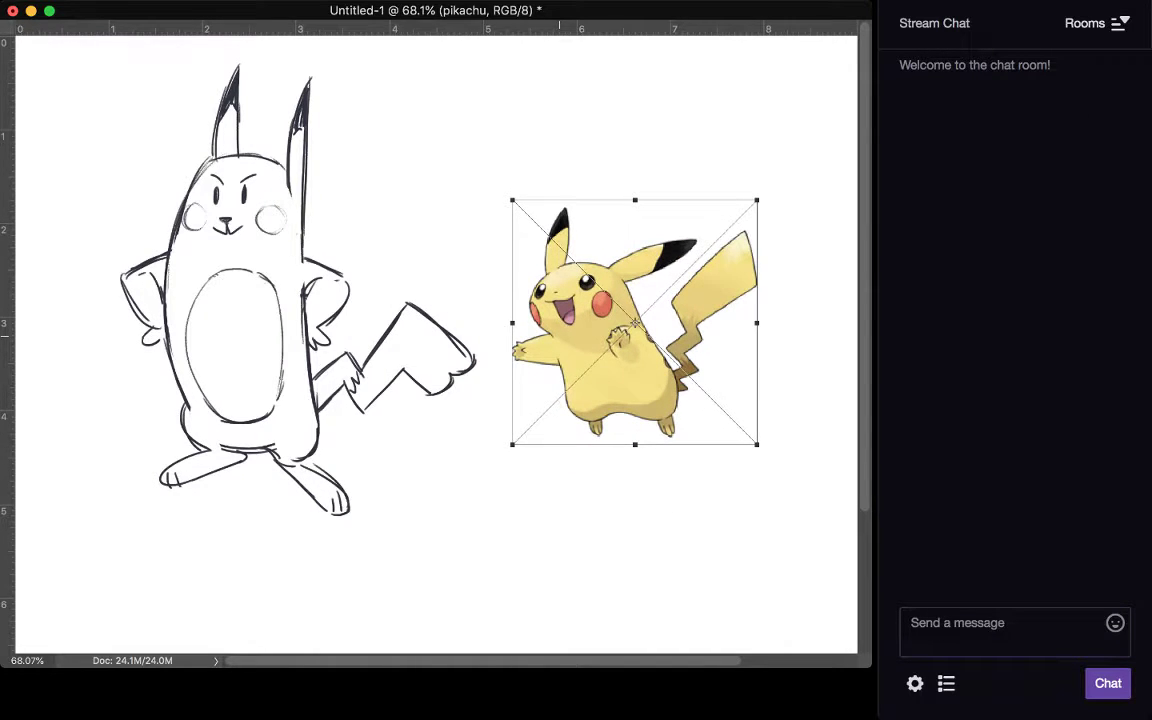
{"action": "key", "text": "Return"}
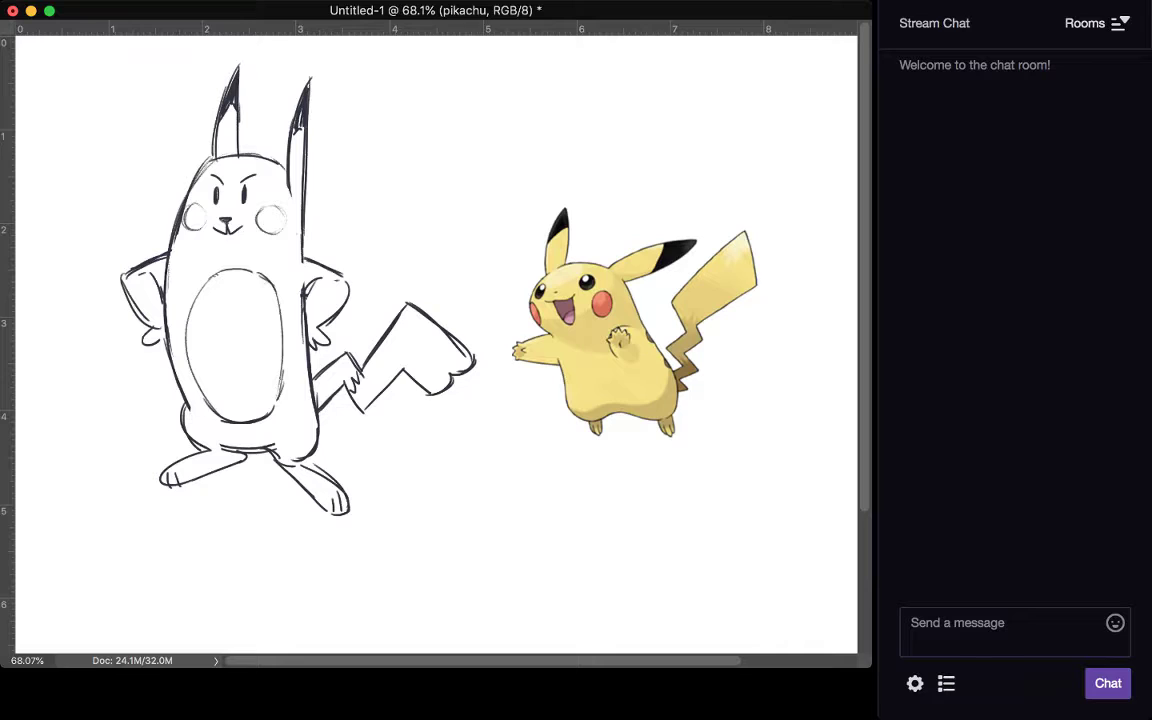
Step: On a new layer, draw a red 0/0 above the reference and extend it with a third circle, brackets and a tiny mouth
{"action": "key", "text": "alt+shift+super+n"}
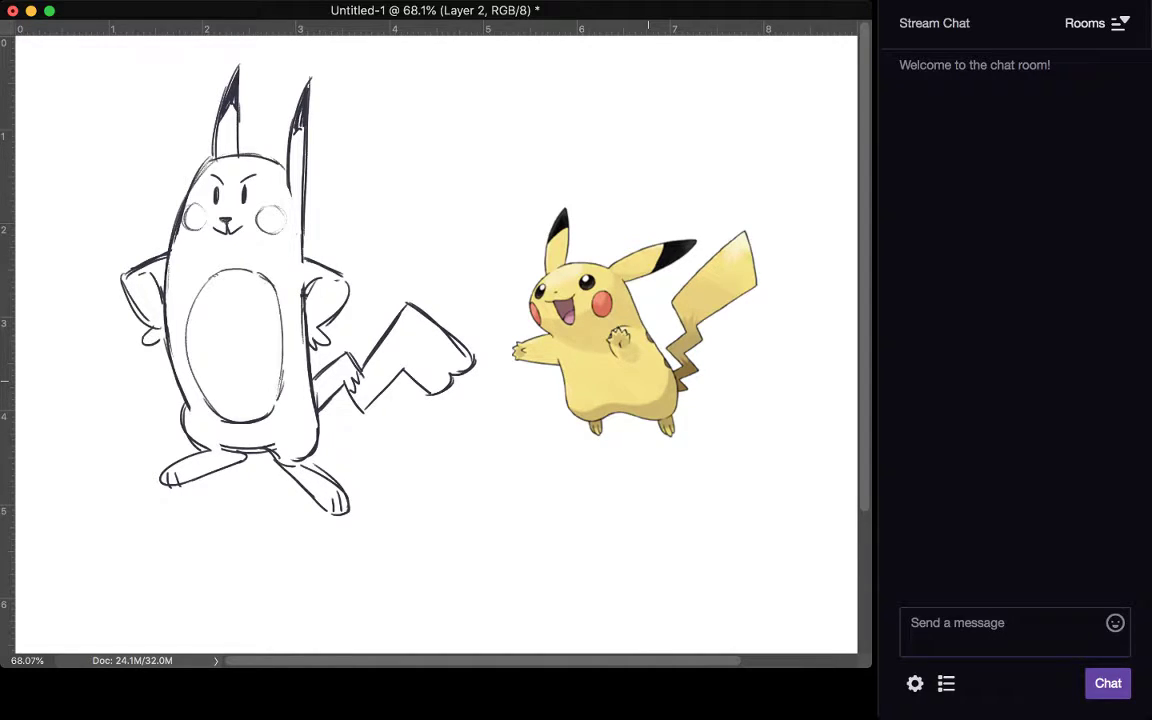
{"action": "left_click_drag", "start_coordinate": [372, 121], "coordinate": [390, 157]}
{"action": "left_click_drag", "start_coordinate": [445, 118], "coordinate": [434, 125]}
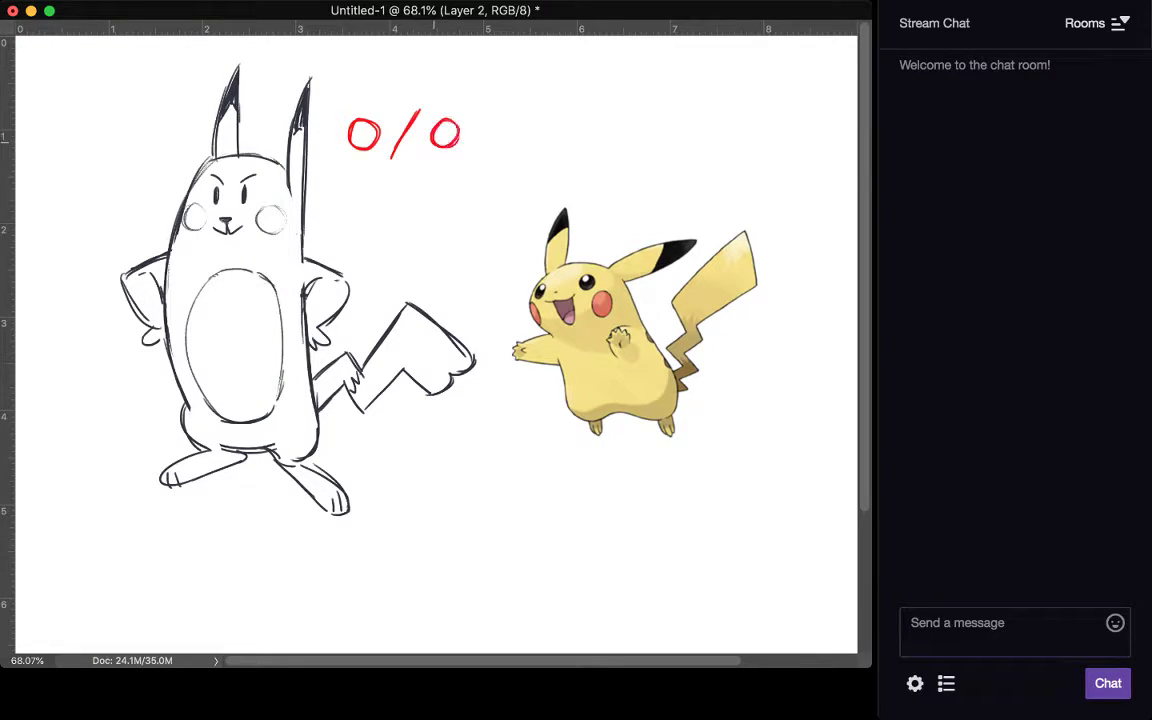
{"action": "left_click_drag", "start_coordinate": [508, 116], "coordinate": [541, 140]}
{"action": "mouse_move", "coordinate": [468, 133]}
{"action": "left_mouse_down"}
{"action": "mouse_move", "coordinate": [480, 133]}
{"action": "mouse_move", "coordinate": [469, 144]}
{"action": "mouse_move", "coordinate": [484, 133]}
{"action": "mouse_move", "coordinate": [416, 156]}
{"action": "left_mouse_up"}
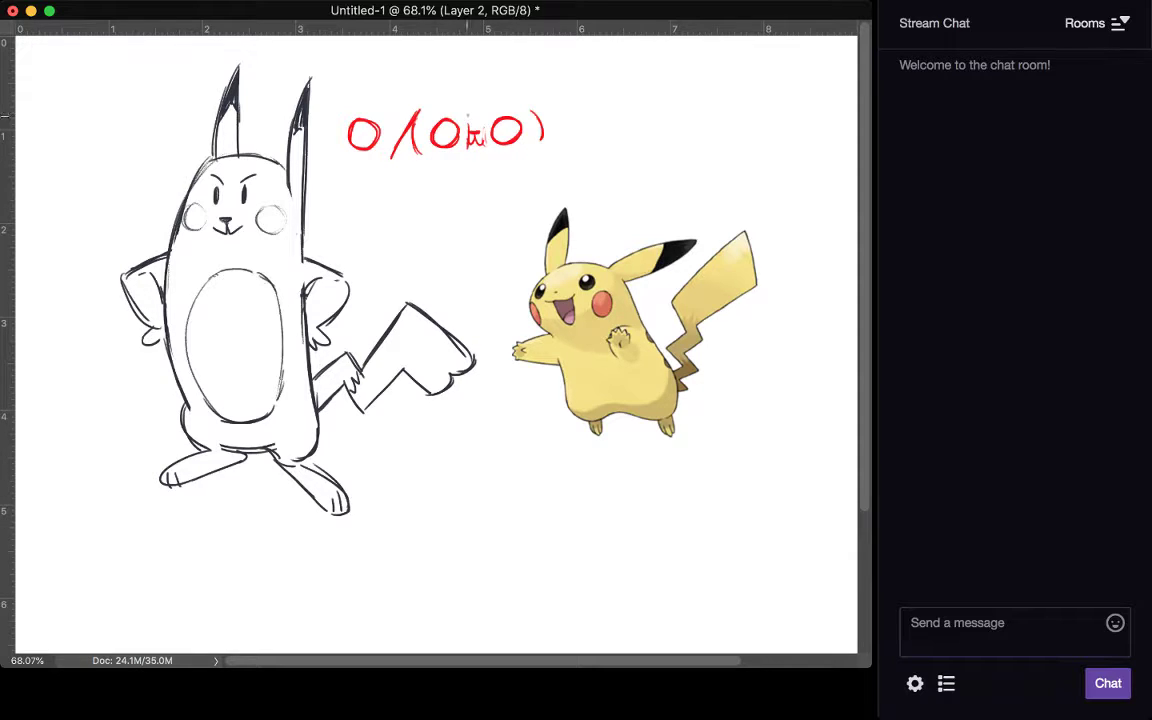
Step: Fill the three red circles solid and add a curved bracket to the left of the first one
{"action": "mouse_move", "coordinate": [487, 99]}
{"action": "left_mouse_down"}
{"action": "mouse_move", "coordinate": [496, 104]}
{"action": "mouse_move", "coordinate": [460, 100]}
{"action": "left_mouse_up"}
{"action": "left_click_drag", "start_coordinate": [438, 133], "coordinate": [518, 135]}
{"action": "mouse_move", "coordinate": [342, 114]}
{"action": "left_mouse_down"}
{"action": "mouse_move", "coordinate": [343, 155]}
{"action": "mouse_move", "coordinate": [359, 128]}
{"action": "mouse_move", "coordinate": [367, 152]}
{"action": "mouse_move", "coordinate": [372, 135]}
{"action": "left_mouse_up"}
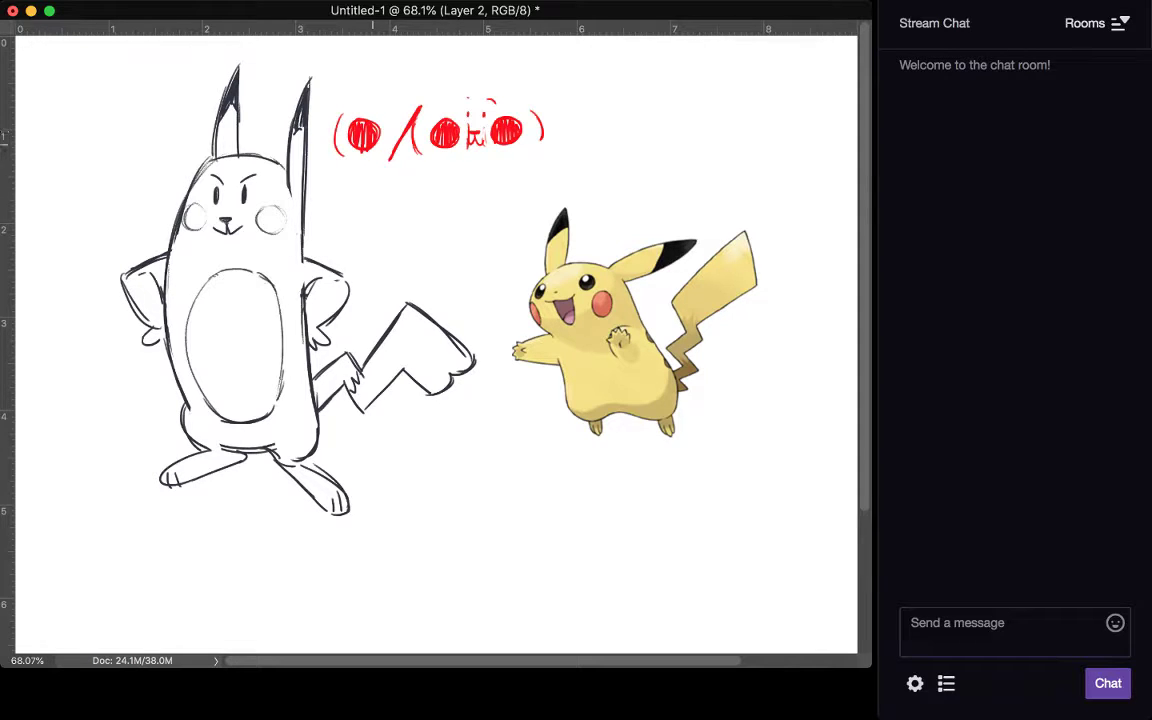
Step: Draw red zigzag sparks beside the last circle and thicken the slash between the first two circles
{"action": "left_click_drag", "start_coordinate": [531, 126], "coordinate": [577, 104]}
{"action": "left_click_drag", "start_coordinate": [529, 137], "coordinate": [567, 146]}
{"action": "left_click_drag", "start_coordinate": [559, 127], "coordinate": [584, 130]}
{"action": "left_click_drag", "start_coordinate": [388, 164], "coordinate": [418, 108]}
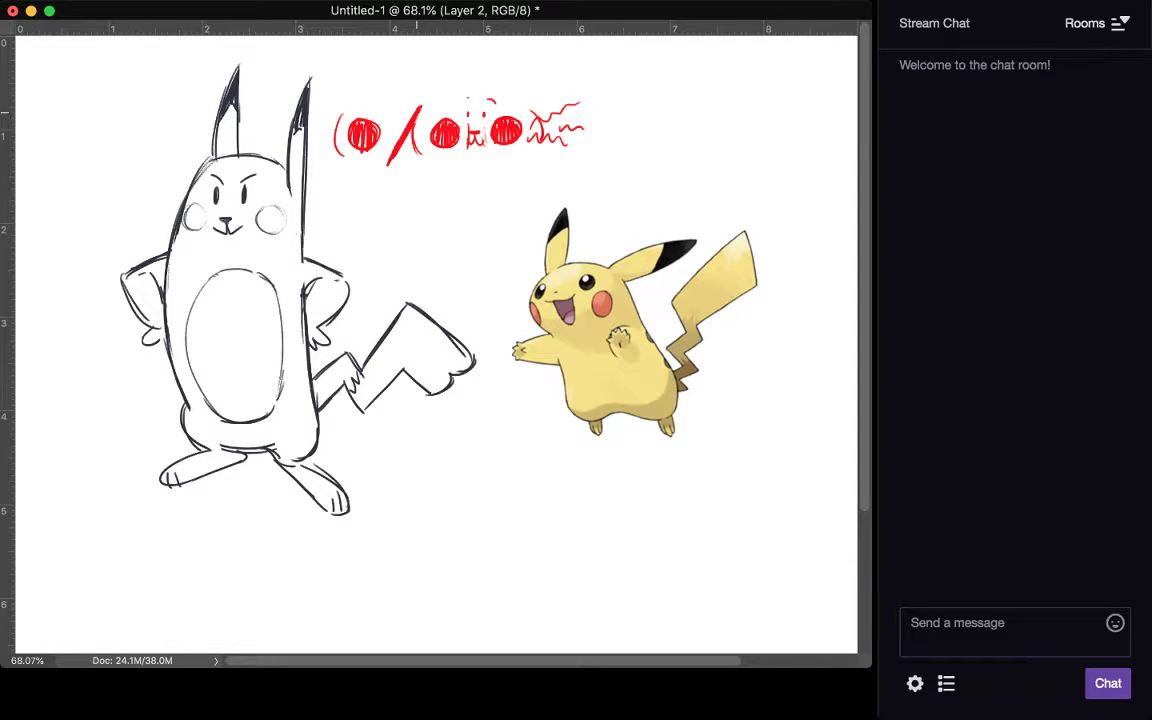
Step: Redraw the bracket right of the slash, add two ears with filled tips, and finish the tiny red face
{"action": "left_click_drag", "start_coordinate": [415, 128], "coordinate": [420, 155]}
{"action": "key", "text": "super+z"}
{"action": "left_click_drag", "start_coordinate": [430, 108], "coordinate": [420, 158]}
{"action": "left_click_drag", "start_coordinate": [525, 90], "coordinate": [530, 105]}
{"action": "mouse_move", "coordinate": [436, 104]}
{"action": "left_mouse_down"}
{"action": "mouse_move", "coordinate": [444, 95]}
{"action": "mouse_move", "coordinate": [430, 85]}
{"action": "left_mouse_up"}
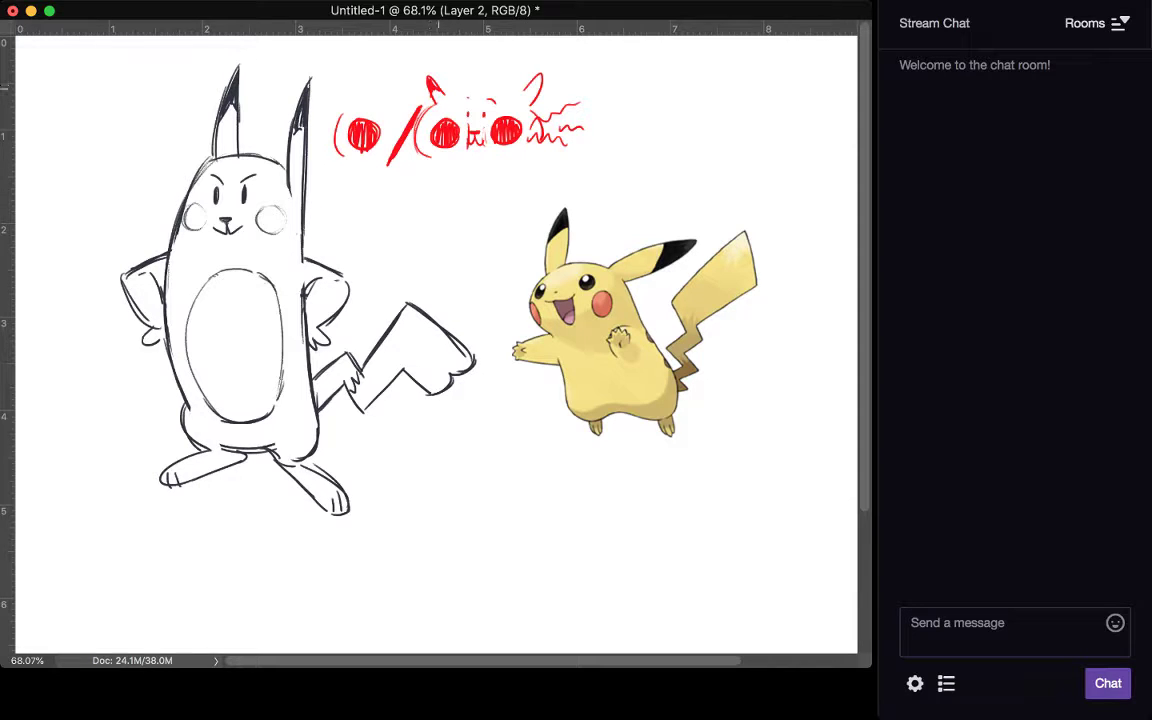
{"action": "left_click_drag", "start_coordinate": [529, 86], "coordinate": [538, 86]}
{"action": "left_click_drag", "start_coordinate": [485, 130], "coordinate": [487, 147]}
Step: Delete the reference image, the red doodle and the character sketch, and add a new blank layer
{"action": "key", "text": "alt+]"}
{"action": "key", "text": "Delete"}
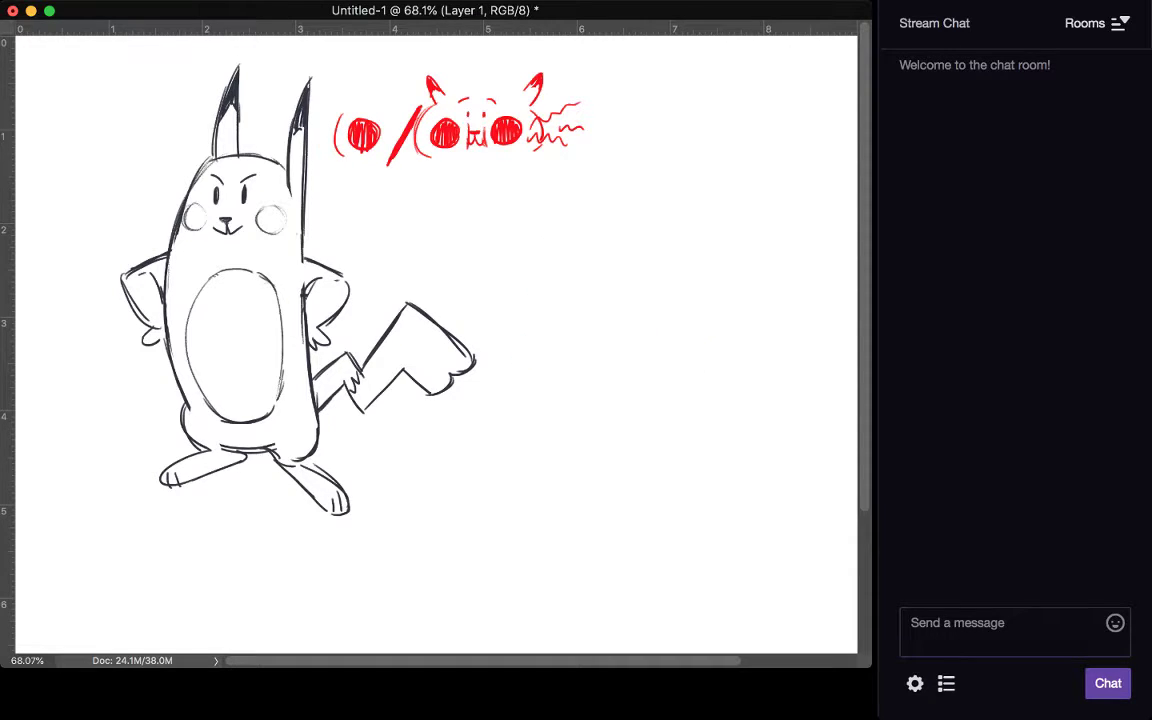
{"action": "key", "text": "Delete"}
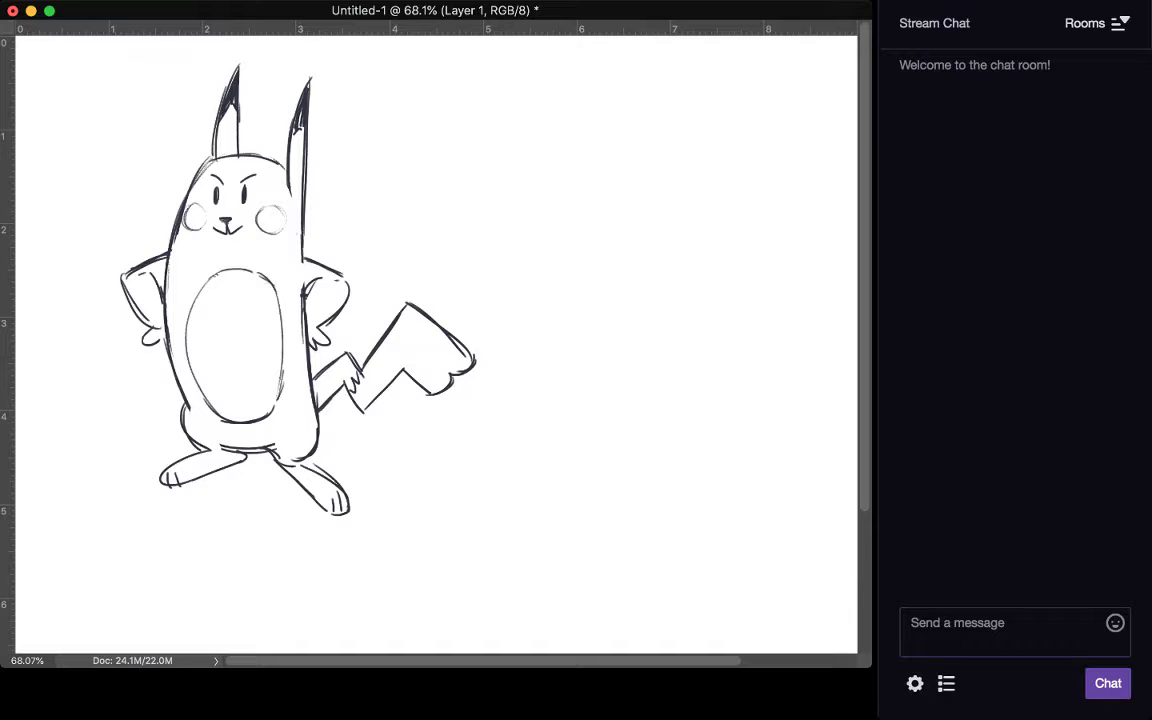
{"action": "key", "text": "Delete"}
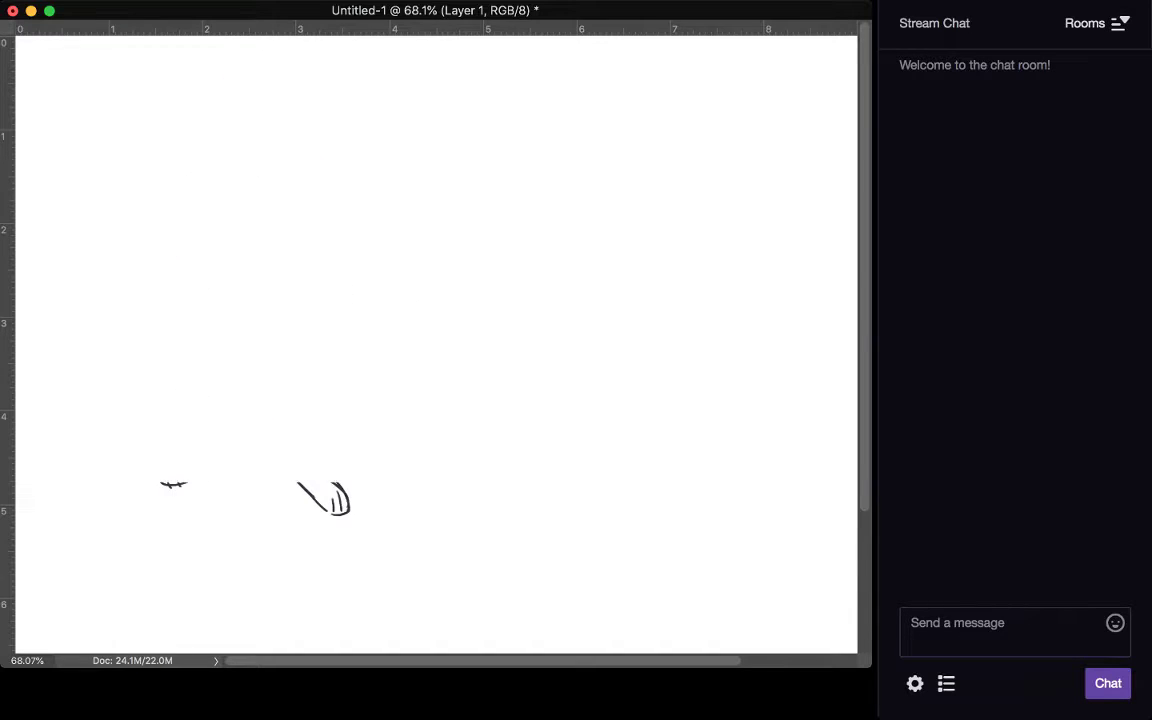
{"action": "key", "text": "alt+shift+super+n"}
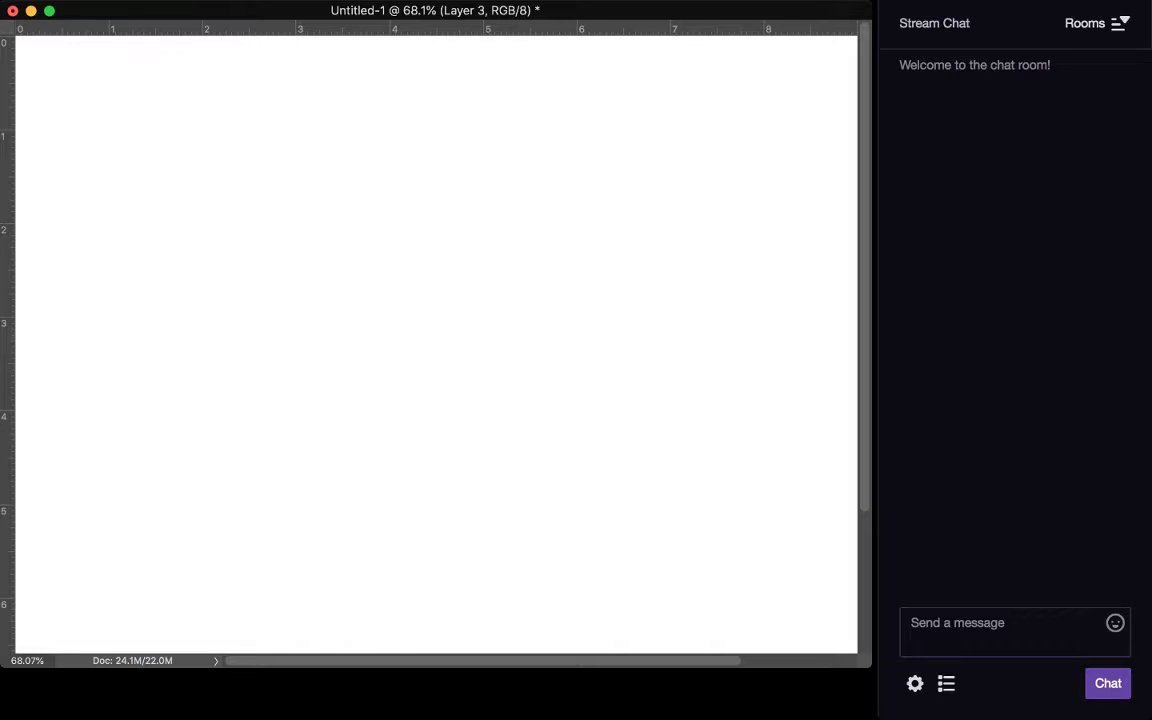
{"action": "left_click_drag", "start_coordinate": [103, 186], "coordinate": [125, 287]}
{"action": "left_click_drag", "start_coordinate": [100, 188], "coordinate": [275, 128]}
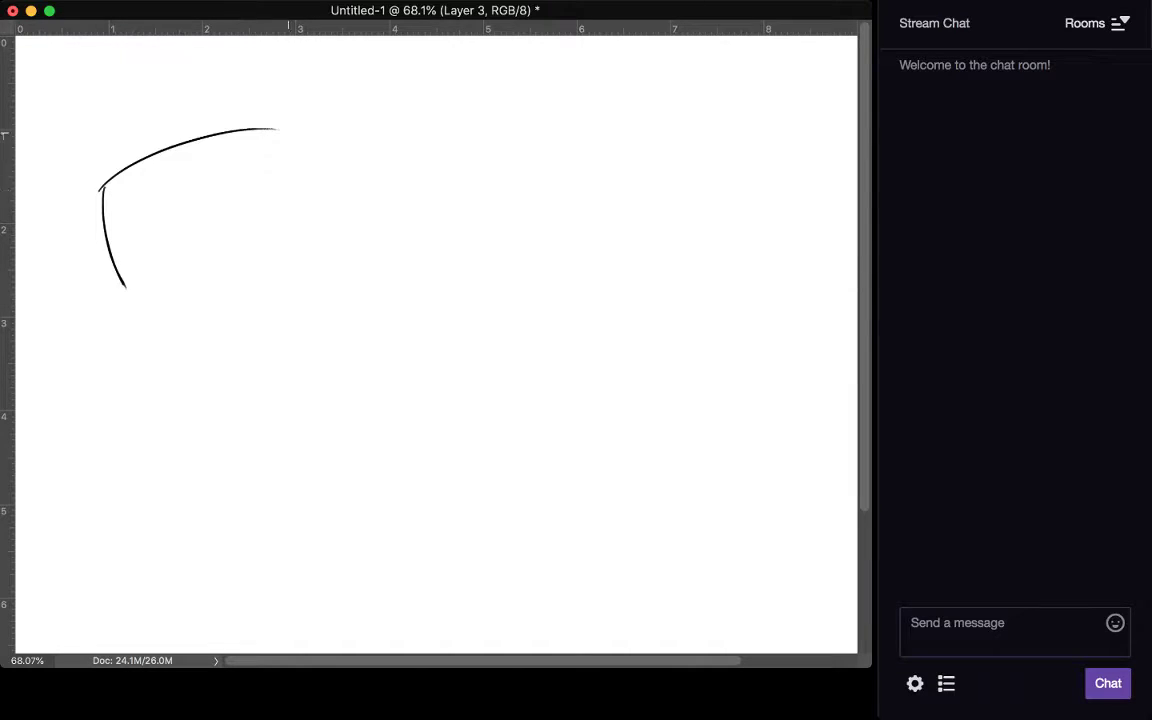
{"action": "mouse_move", "coordinate": [125, 158]}
{"action": "left_mouse_down"}
{"action": "mouse_move", "coordinate": [312, 141]}
{"action": "mouse_move", "coordinate": [365, 177]}
{"action": "mouse_move", "coordinate": [350, 272]}
{"action": "left_mouse_up"}
{"action": "mouse_move", "coordinate": [379, 180]}
{"action": "left_mouse_down"}
{"action": "mouse_move", "coordinate": [356, 283]}
{"action": "mouse_move", "coordinate": [360, 272]}
{"action": "left_mouse_up"}
{"action": "mouse_move", "coordinate": [97, 182]}
{"action": "left_mouse_down"}
{"action": "mouse_move", "coordinate": [296, 294]}
{"action": "mouse_move", "coordinate": [365, 307]}
{"action": "left_mouse_up"}
{"action": "left_click_drag", "start_coordinate": [386, 240], "coordinate": [351, 299]}
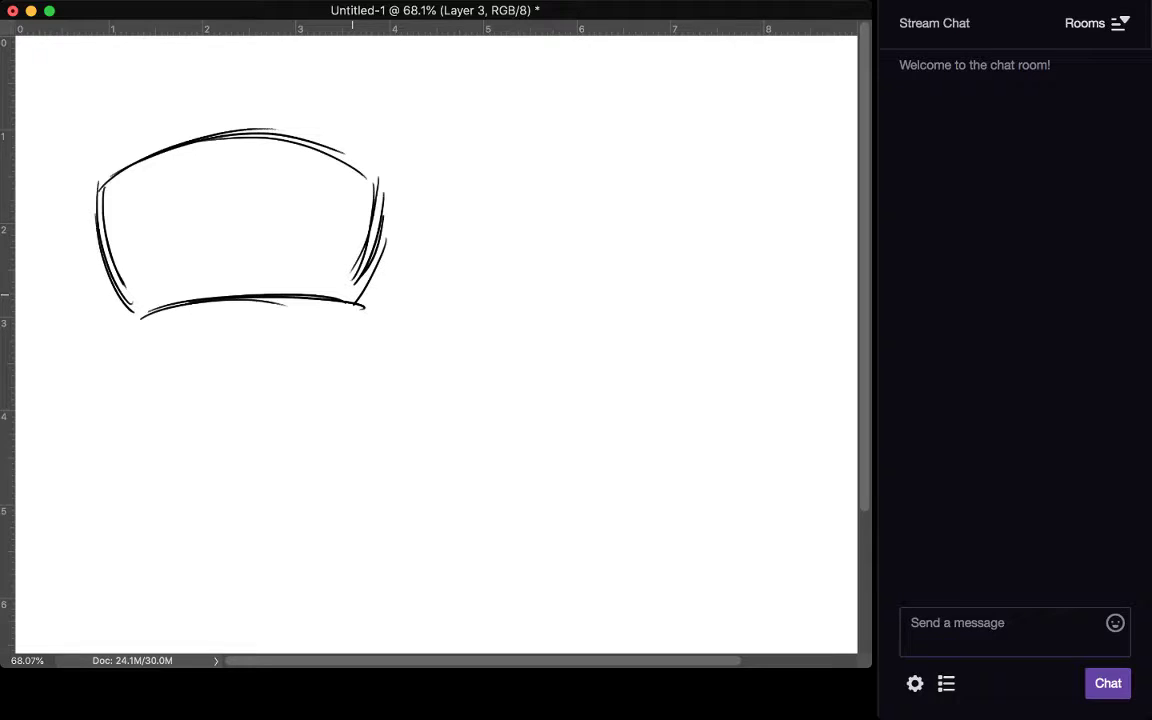
{"action": "key", "text": "super+alt+z"}
{"action": "key", "text": "super+alt+z"}
{"action": "key", "text": "super+alt+z"}
{"action": "key", "text": "super+alt+z"}
{"action": "key", "text": "super+alt+z"}
{"action": "key", "text": "super+alt+z"}
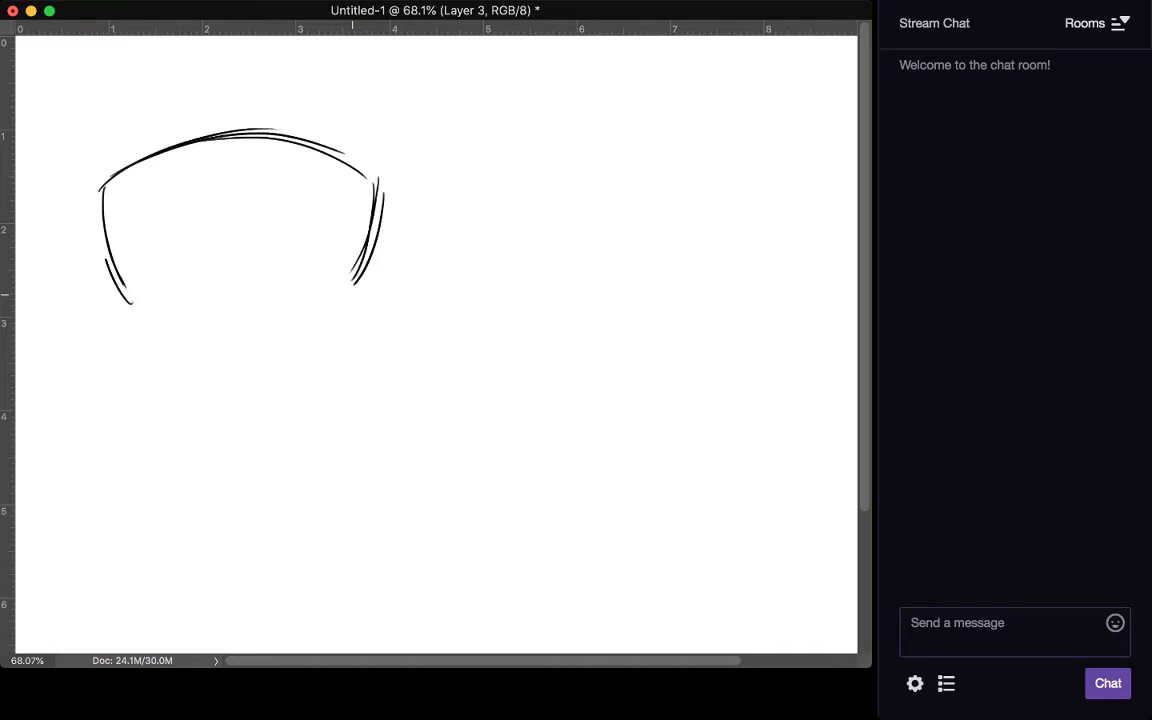
{"action": "key", "text": "super+alt+z"}
{"action": "key", "text": "super+alt+z"}
{"action": "key", "text": "super+alt+z"}
{"action": "key", "text": "super+alt+z"}
{"action": "key", "text": "super+alt+z"}
{"action": "key", "text": "super+alt+z"}
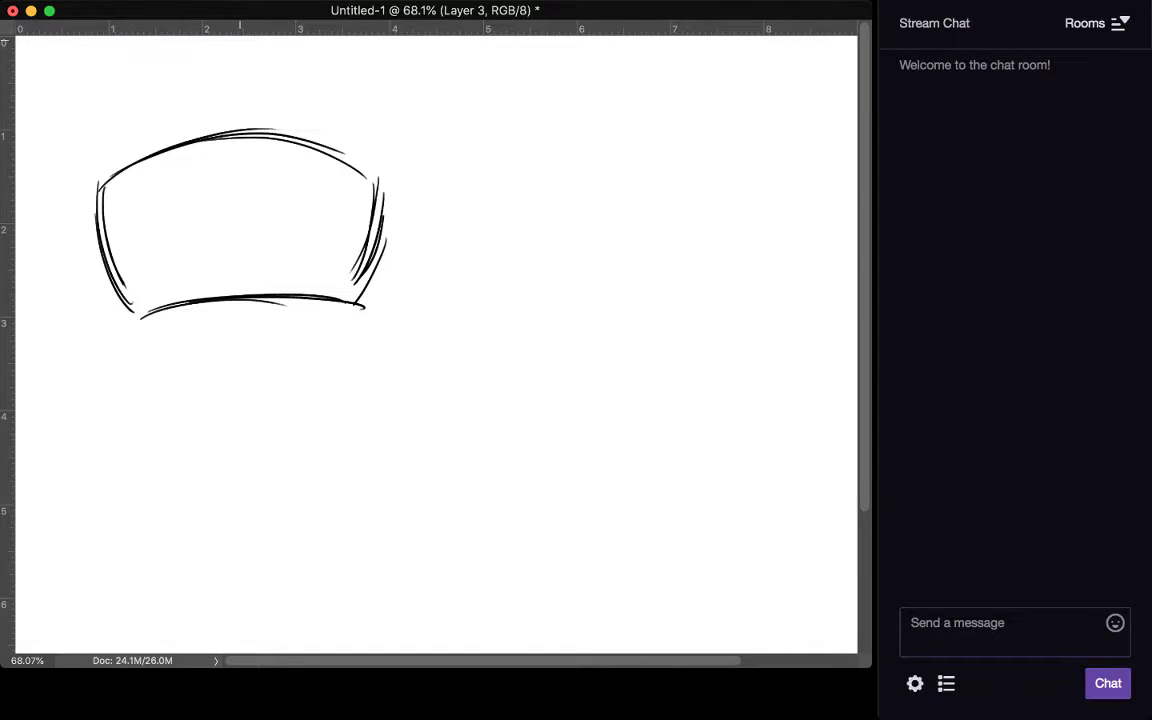
{"action": "key", "text": "super+z"}
{"action": "key", "text": "super+z"}
{"action": "key", "text": "super+z"}
{"action": "key", "text": "super+z"}
{"action": "key", "text": "super+z"}
{"action": "key", "text": "super+z"}
{"action": "key", "text": "super+z"}
{"action": "key", "text": "super+z"}
{"action": "key", "text": "super+z"}
{"action": "key", "text": "super+z"}
{"action": "key", "text": "super+z"}
{"action": "key", "text": "super+z"}
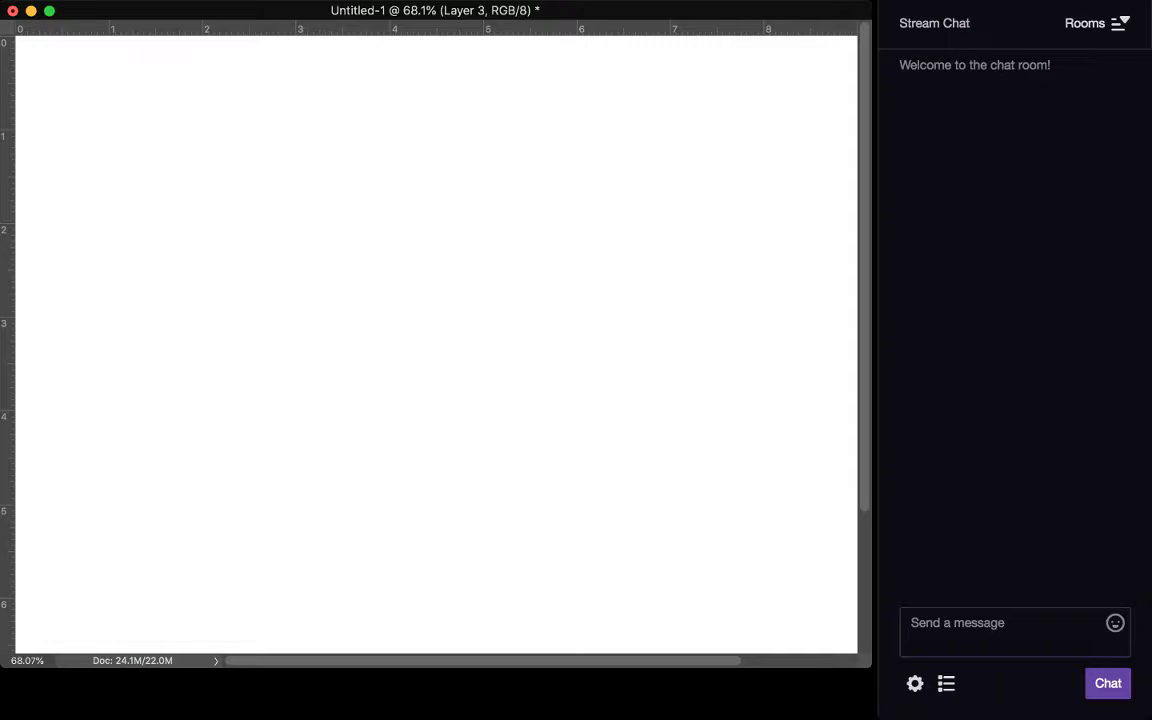
Step: Draw the left side and slanted top edge of a boxy head, with two upright oval eyes inside
{"action": "mouse_move", "coordinate": [113, 152]}
{"action": "left_mouse_down"}
{"action": "mouse_move", "coordinate": [135, 295]}
{"action": "mouse_move", "coordinate": [110, 250]}
{"action": "mouse_move", "coordinate": [127, 288]}
{"action": "left_mouse_up"}
{"action": "left_click_drag", "start_coordinate": [113, 150], "coordinate": [134, 297]}
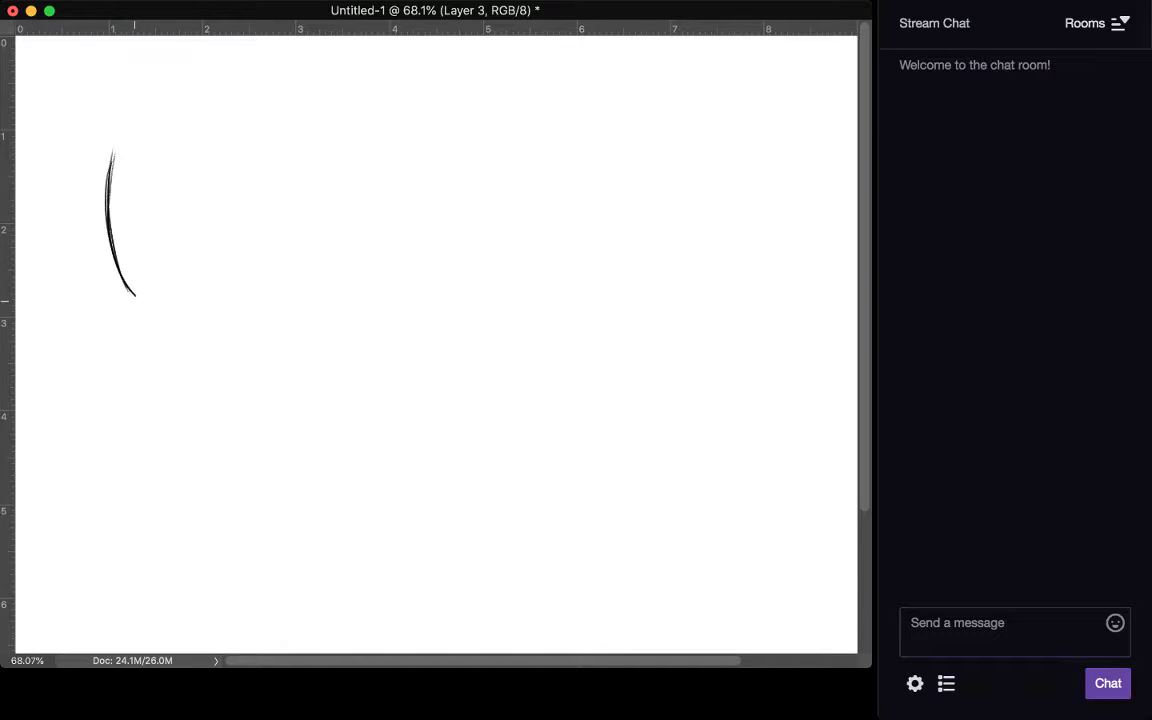
{"action": "left_click_drag", "start_coordinate": [110, 146], "coordinate": [239, 114]}
{"action": "mouse_move", "coordinate": [124, 200]}
{"action": "left_mouse_down"}
{"action": "mouse_move", "coordinate": [129, 262]}
{"action": "mouse_move", "coordinate": [127, 198]}
{"action": "mouse_move", "coordinate": [151, 248]}
{"action": "left_mouse_up"}
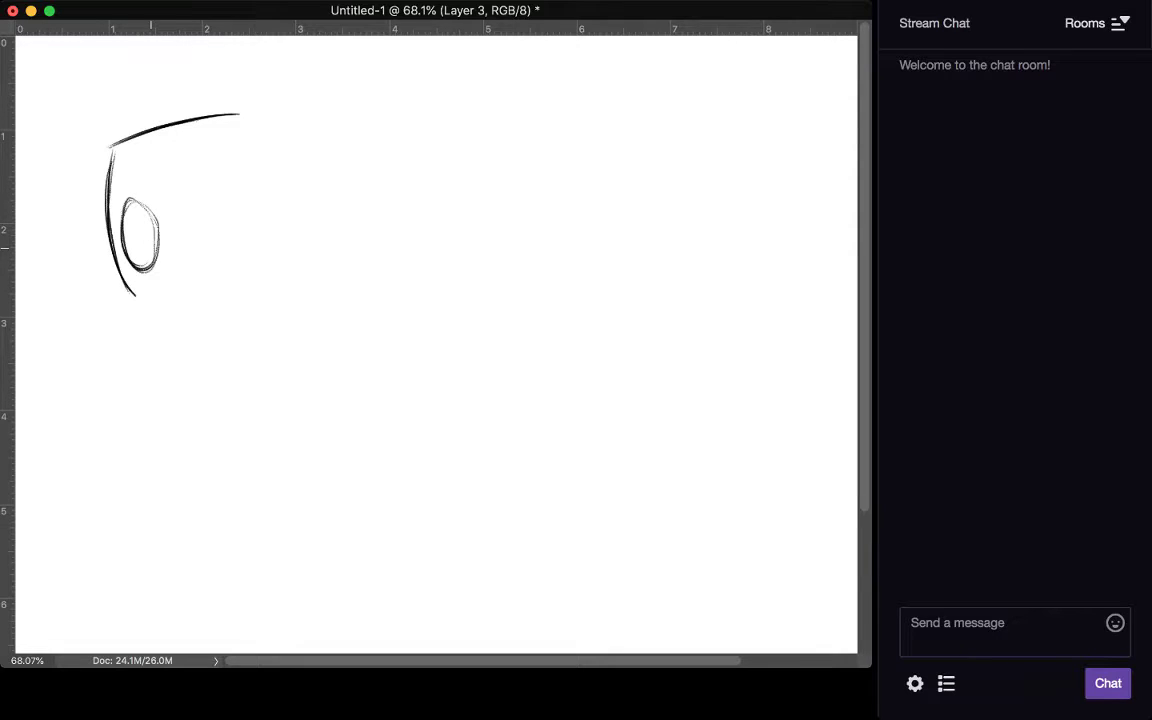
{"action": "left_click_drag", "start_coordinate": [190, 190], "coordinate": [178, 245]}
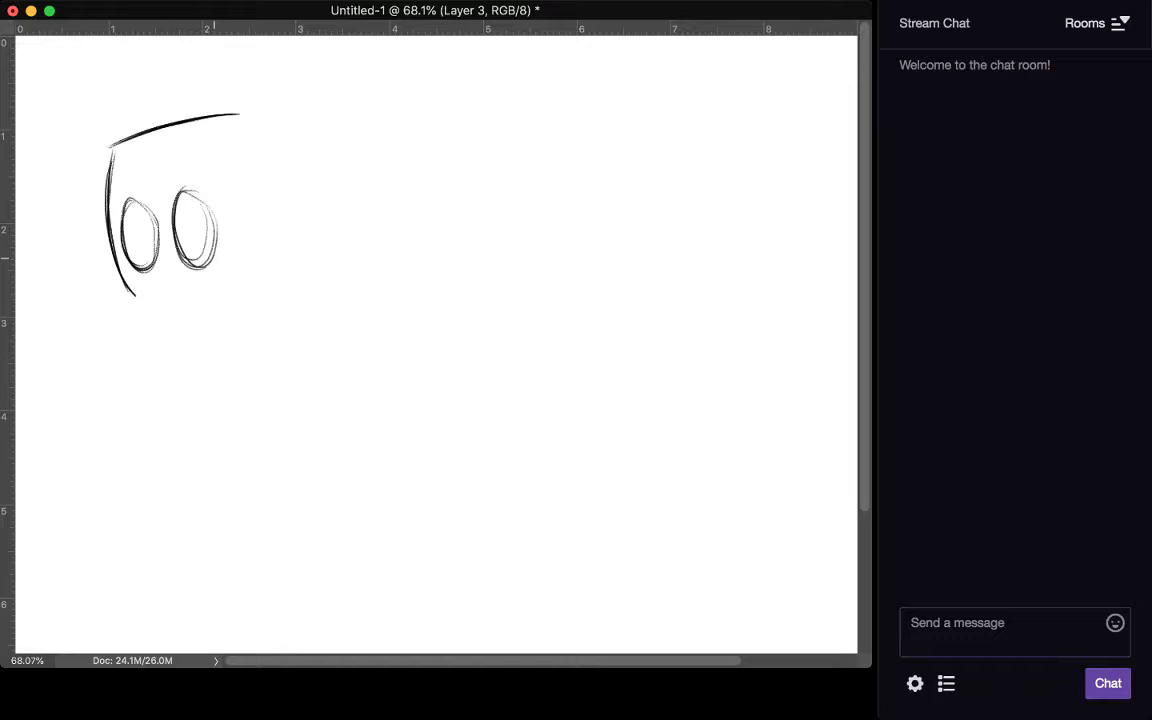
Step: Add short straight brow lines above both eyes and a rounded two-lobed nose between and below them
{"action": "mouse_move", "coordinate": [166, 193]}
{"action": "left_mouse_down"}
{"action": "mouse_move", "coordinate": [207, 187]}
{"action": "mouse_move", "coordinate": [113, 203]}
{"action": "left_mouse_up"}
{"action": "left_click_drag", "start_coordinate": [158, 264], "coordinate": [167, 286]}
{"action": "left_click_drag", "start_coordinate": [162, 268], "coordinate": [170, 286]}
{"action": "left_click_drag", "start_coordinate": [181, 262], "coordinate": [169, 286]}
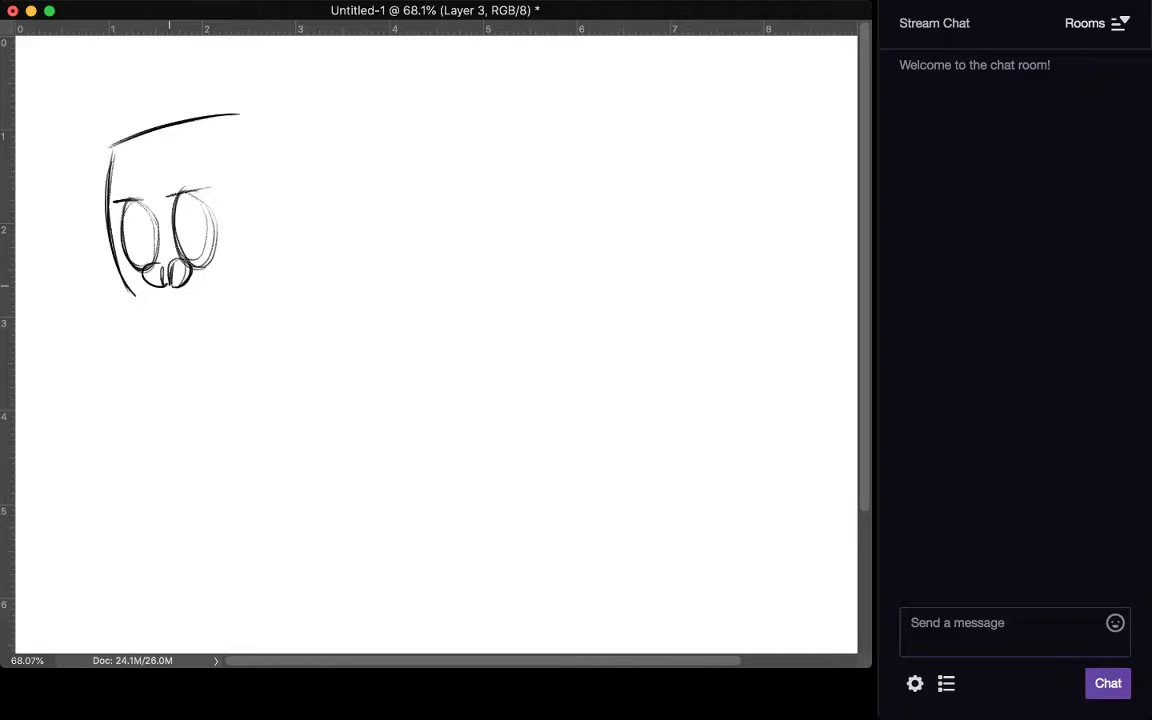
Step: Close the head with a curved right side and bottom edge, and add a narrow nested oval along its right edge
{"action": "mouse_move", "coordinate": [232, 115]}
{"action": "left_mouse_down"}
{"action": "mouse_move", "coordinate": [259, 168]}
{"action": "mouse_move", "coordinate": [273, 258]}
{"action": "left_mouse_up"}
{"action": "left_click_drag", "start_coordinate": [248, 140], "coordinate": [259, 298]}
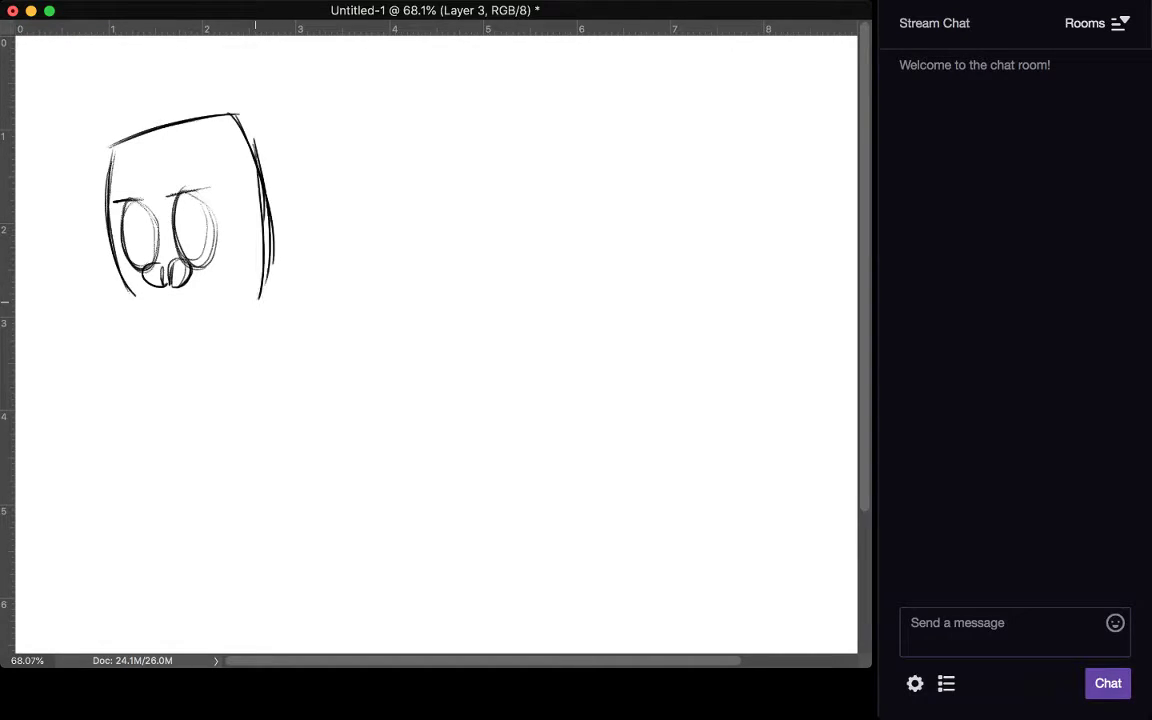
{"action": "left_click_drag", "start_coordinate": [175, 308], "coordinate": [256, 296]}
{"action": "mouse_move", "coordinate": [141, 307]}
{"action": "left_mouse_down"}
{"action": "mouse_move", "coordinate": [246, 303]}
{"action": "mouse_move", "coordinate": [133, 309]}
{"action": "left_mouse_up"}
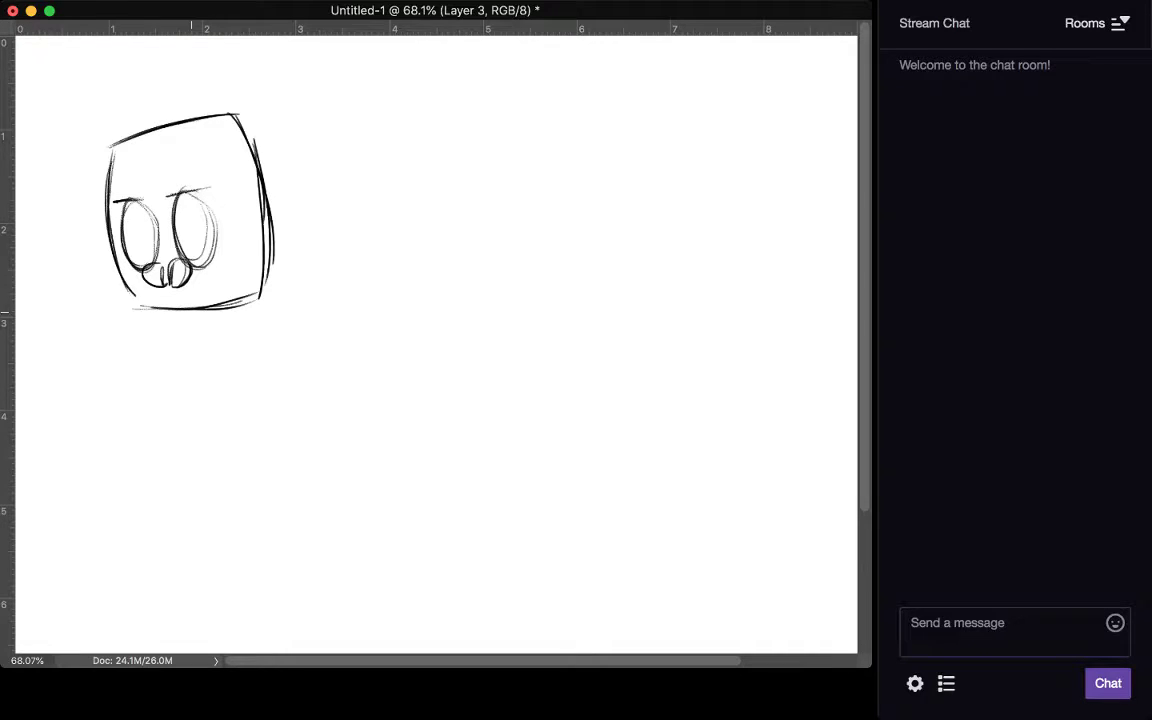
{"action": "mouse_move", "coordinate": [260, 202]}
{"action": "left_mouse_down"}
{"action": "mouse_move", "coordinate": [255, 296]}
{"action": "mouse_move", "coordinate": [238, 254]}
{"action": "mouse_move", "coordinate": [251, 308]}
{"action": "mouse_move", "coordinate": [262, 219]}
{"action": "mouse_move", "coordinate": [251, 218]}
{"action": "mouse_move", "coordinate": [253, 289]}
{"action": "left_mouse_up"}
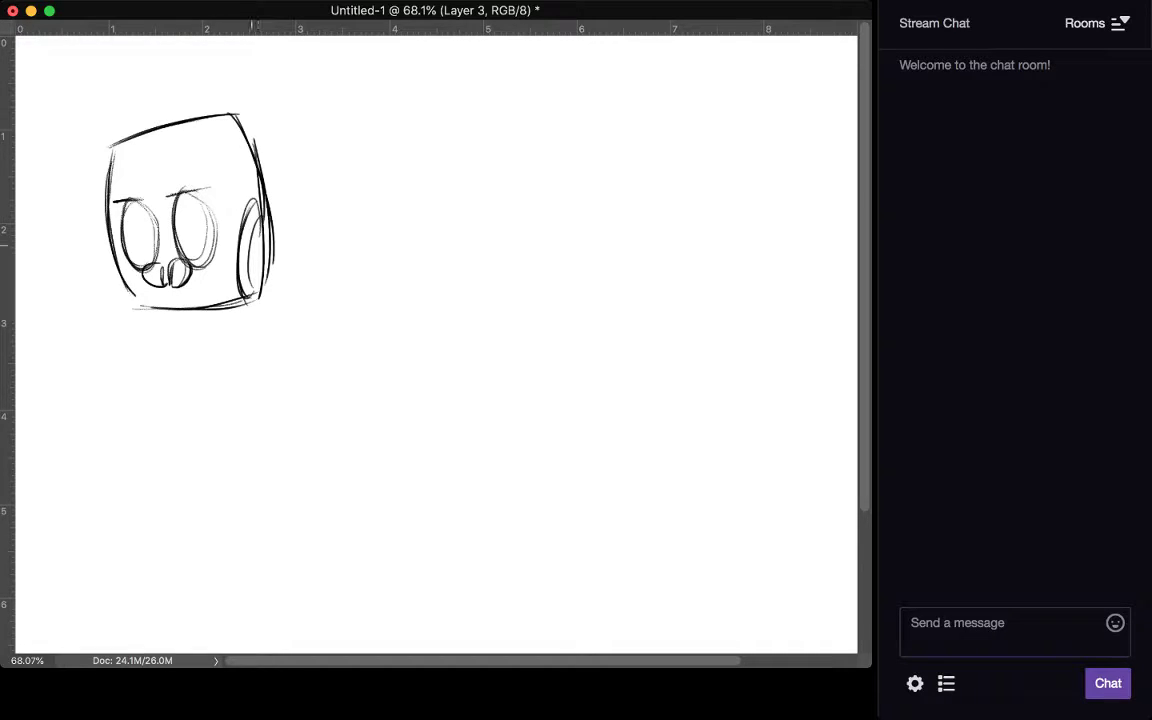
{"action": "left_click_drag", "start_coordinate": [256, 233], "coordinate": [261, 283]}
Step: Draw the first rounded body segment behind the head, with its top, right and bottom edges
{"action": "mouse_move", "coordinate": [192, 108]}
{"action": "left_mouse_down"}
{"action": "mouse_move", "coordinate": [290, 106]}
{"action": "mouse_move", "coordinate": [321, 168]}
{"action": "left_mouse_up"}
{"action": "left_click_drag", "start_coordinate": [309, 111], "coordinate": [333, 255]}
{"action": "left_click_drag", "start_coordinate": [258, 300], "coordinate": [328, 288]}
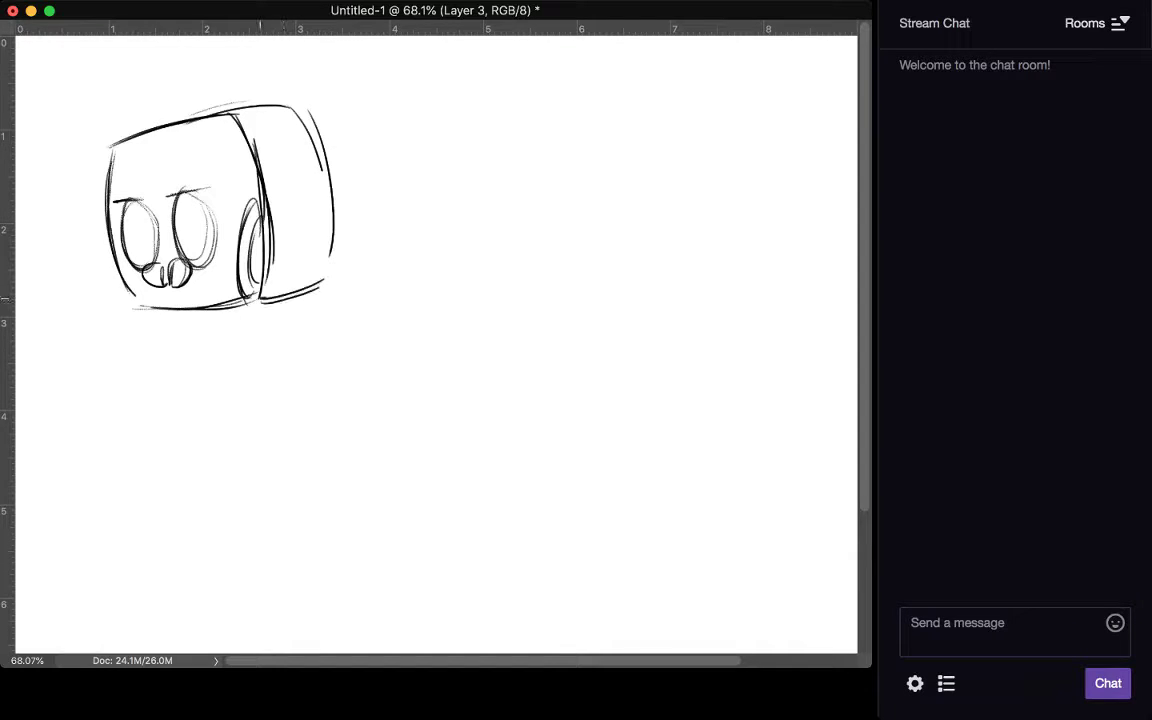
{"action": "left_click_drag", "start_coordinate": [331, 205], "coordinate": [332, 288]}
{"action": "mouse_move", "coordinate": [200, 106]}
{"action": "left_mouse_down"}
{"action": "mouse_move", "coordinate": [290, 98]}
{"action": "mouse_move", "coordinate": [341, 248]}
{"action": "left_mouse_up"}
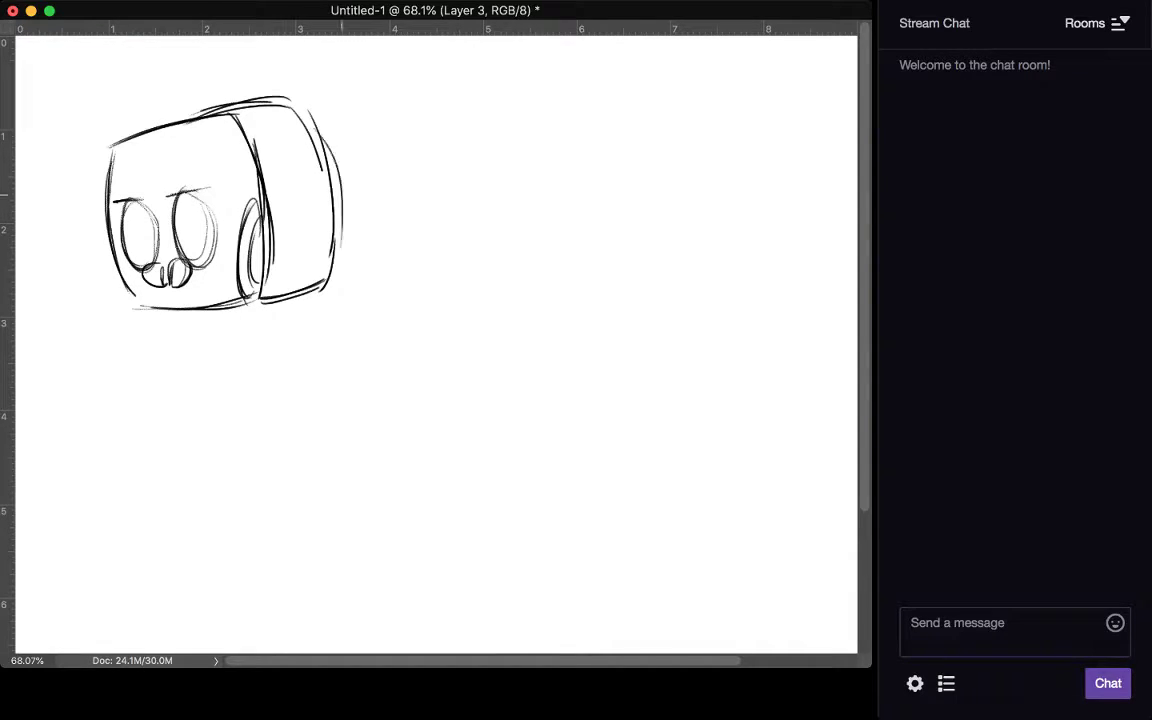
Step: Add two more progressively smaller body segments extending to the right behind the first one
{"action": "mouse_move", "coordinate": [240, 100]}
{"action": "left_mouse_down"}
{"action": "mouse_move", "coordinate": [345, 87]}
{"action": "mouse_move", "coordinate": [380, 245]}
{"action": "left_mouse_up"}
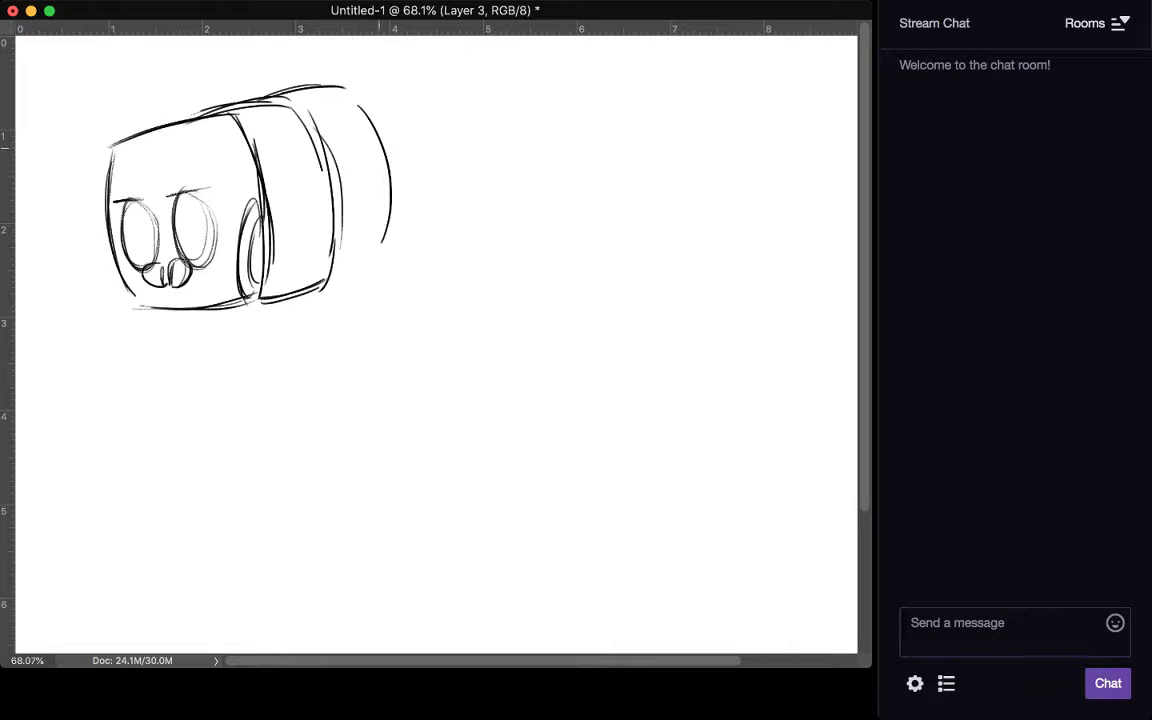
{"action": "mouse_move", "coordinate": [328, 92]}
{"action": "left_mouse_down"}
{"action": "mouse_move", "coordinate": [343, 225]}
{"action": "mouse_move", "coordinate": [383, 249]}
{"action": "mouse_move", "coordinate": [334, 265]}
{"action": "left_mouse_up"}
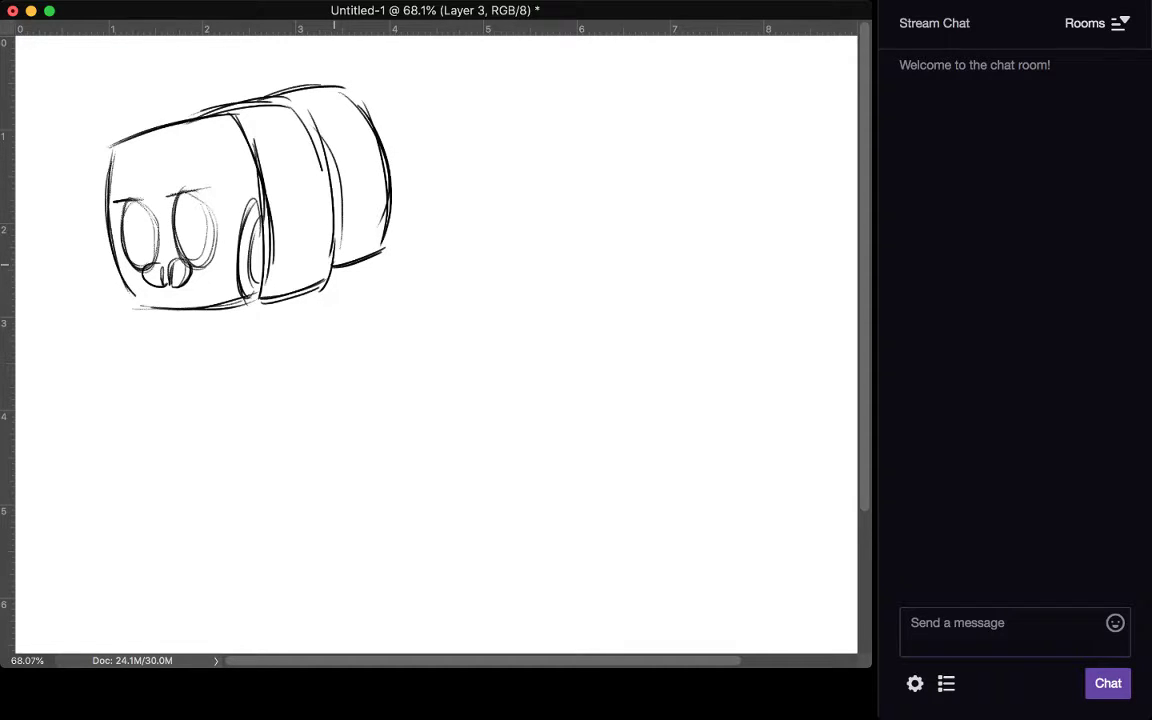
{"action": "left_click_drag", "start_coordinate": [355, 100], "coordinate": [404, 103]}
{"action": "mouse_move", "coordinate": [316, 92]}
{"action": "left_mouse_down"}
{"action": "mouse_move", "coordinate": [410, 100]}
{"action": "mouse_move", "coordinate": [428, 232]}
{"action": "mouse_move", "coordinate": [387, 250]}
{"action": "left_mouse_up"}
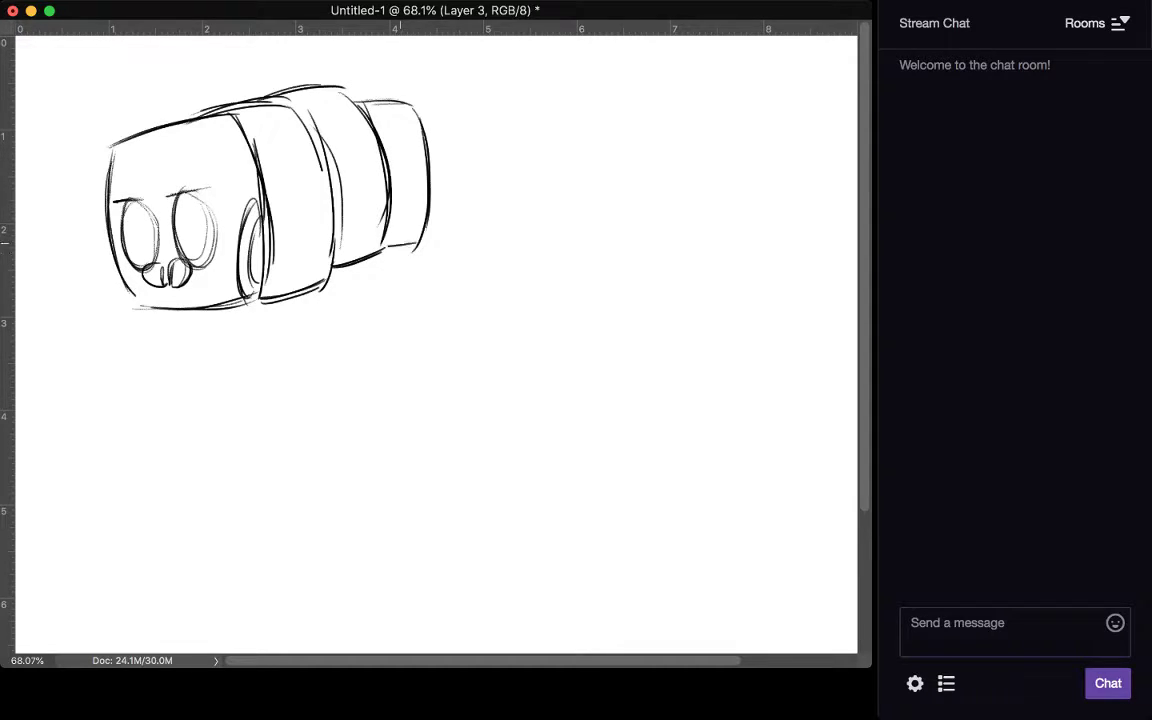
Step: Draw nested ovals on the rear body segment and extend the head's side oval onto the first body segment
{"action": "mouse_move", "coordinate": [410, 157]}
{"action": "left_mouse_down"}
{"action": "mouse_move", "coordinate": [390, 232]}
{"action": "mouse_move", "coordinate": [428, 222]}
{"action": "mouse_move", "coordinate": [410, 172]}
{"action": "mouse_move", "coordinate": [402, 222]}
{"action": "mouse_move", "coordinate": [431, 208]}
{"action": "left_mouse_up"}
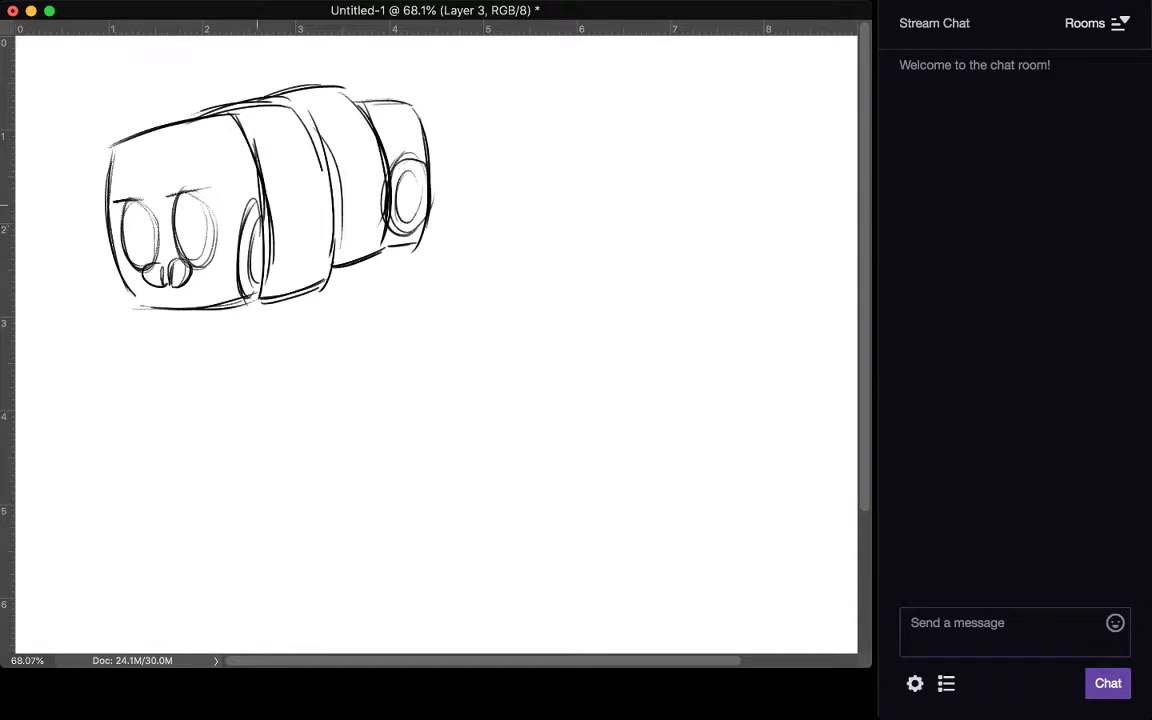
{"action": "mouse_move", "coordinate": [255, 183]}
{"action": "left_mouse_down"}
{"action": "mouse_move", "coordinate": [272, 280]}
{"action": "mouse_move", "coordinate": [282, 235]}
{"action": "left_mouse_up"}
Step: Add small pointed feet along the bottom edge of the head and body segments
{"action": "left_click_drag", "start_coordinate": [164, 307], "coordinate": [140, 322]}
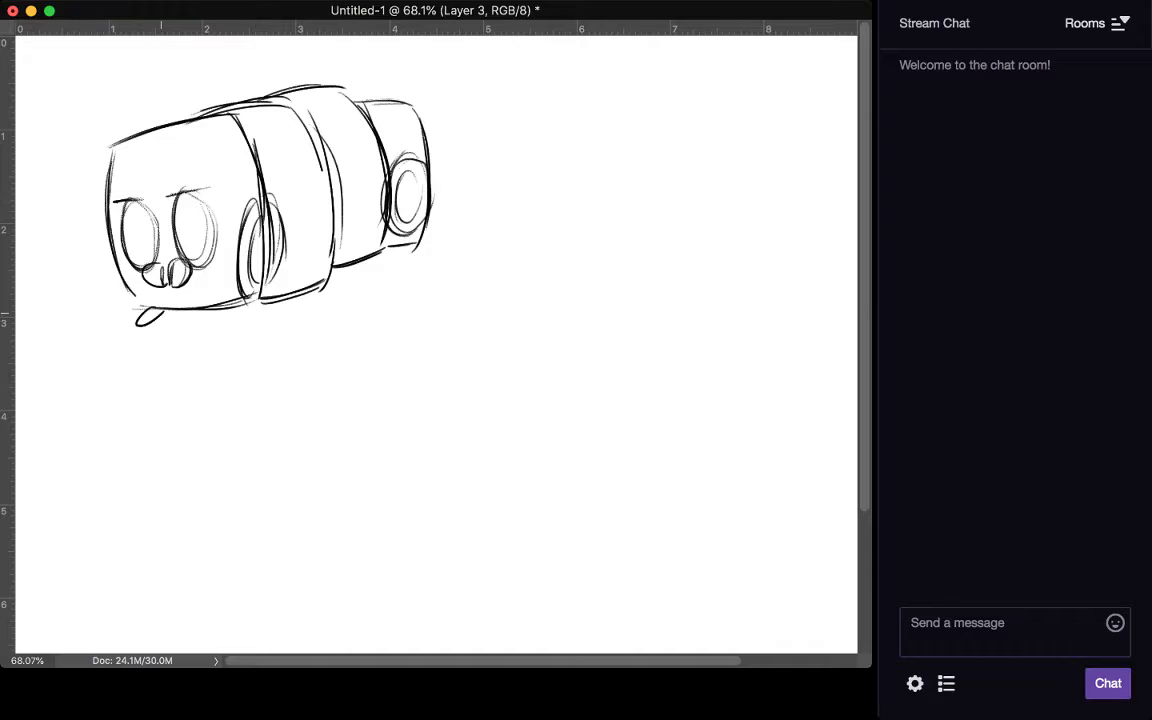
{"action": "key", "text": "super+z"}
{"action": "left_click_drag", "start_coordinate": [146, 308], "coordinate": [157, 309]}
{"action": "key", "text": "super+z"}
{"action": "left_click_drag", "start_coordinate": [141, 301], "coordinate": [156, 324]}
{"action": "mouse_move", "coordinate": [233, 296]}
{"action": "left_mouse_down"}
{"action": "mouse_move", "coordinate": [216, 318]}
{"action": "mouse_move", "coordinate": [230, 296]}
{"action": "mouse_move", "coordinate": [279, 306]}
{"action": "left_mouse_up"}
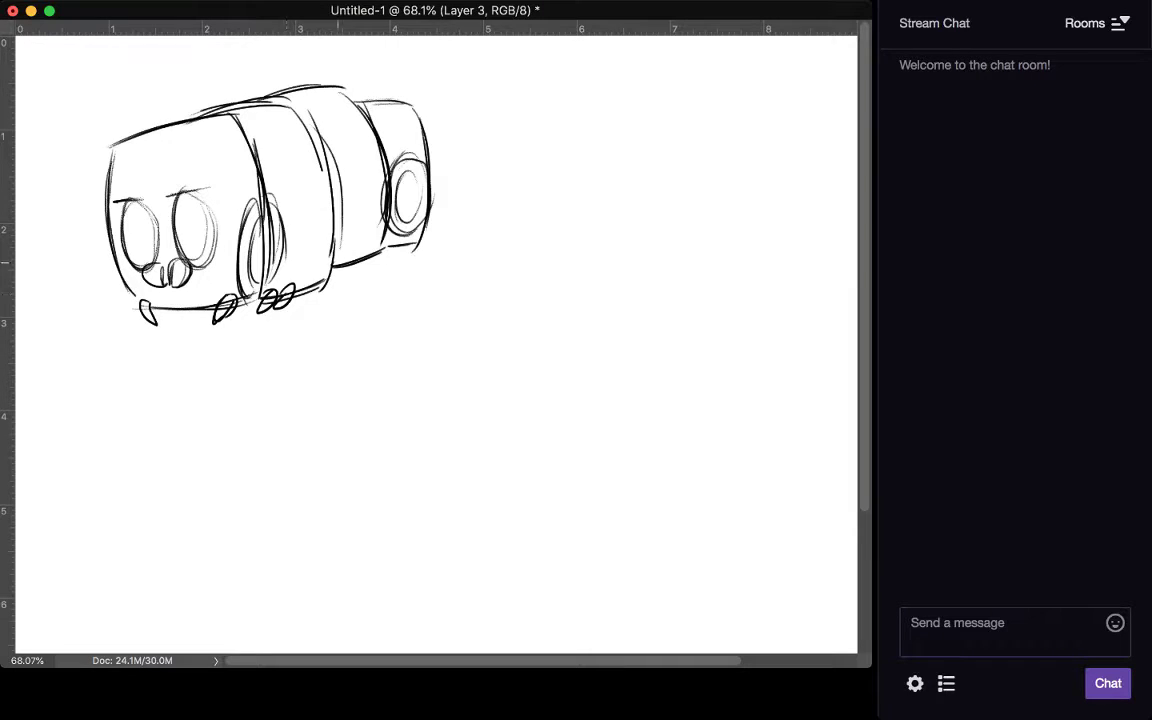
{"action": "left_click_drag", "start_coordinate": [348, 256], "coordinate": [339, 273]}
{"action": "left_click_drag", "start_coordinate": [395, 239], "coordinate": [384, 250]}
{"action": "mouse_move", "coordinate": [430, 153]}
{"action": "left_mouse_down"}
{"action": "mouse_move", "coordinate": [473, 155]}
{"action": "mouse_move", "coordinate": [430, 180]}
{"action": "left_mouse_up"}
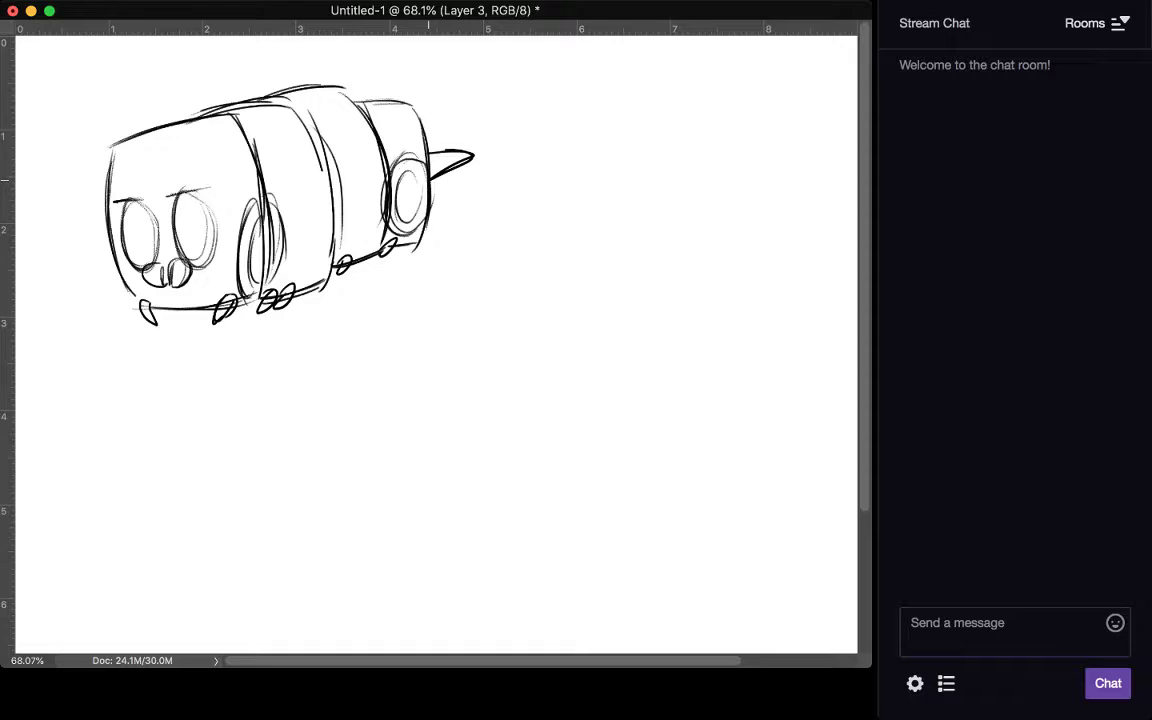
{"action": "key", "text": "super+z"}
Step: Join the brows into one line and replace the two-lobed nose with a wide gridded mouth below the eyes
{"action": "mouse_move", "coordinate": [113, 201]}
{"action": "left_mouse_down"}
{"action": "mouse_move", "coordinate": [217, 190]}
{"action": "mouse_move", "coordinate": [240, 268]}
{"action": "mouse_move", "coordinate": [160, 274]}
{"action": "mouse_move", "coordinate": [178, 280]}
{"action": "mouse_move", "coordinate": [150, 269]}
{"action": "left_mouse_up"}
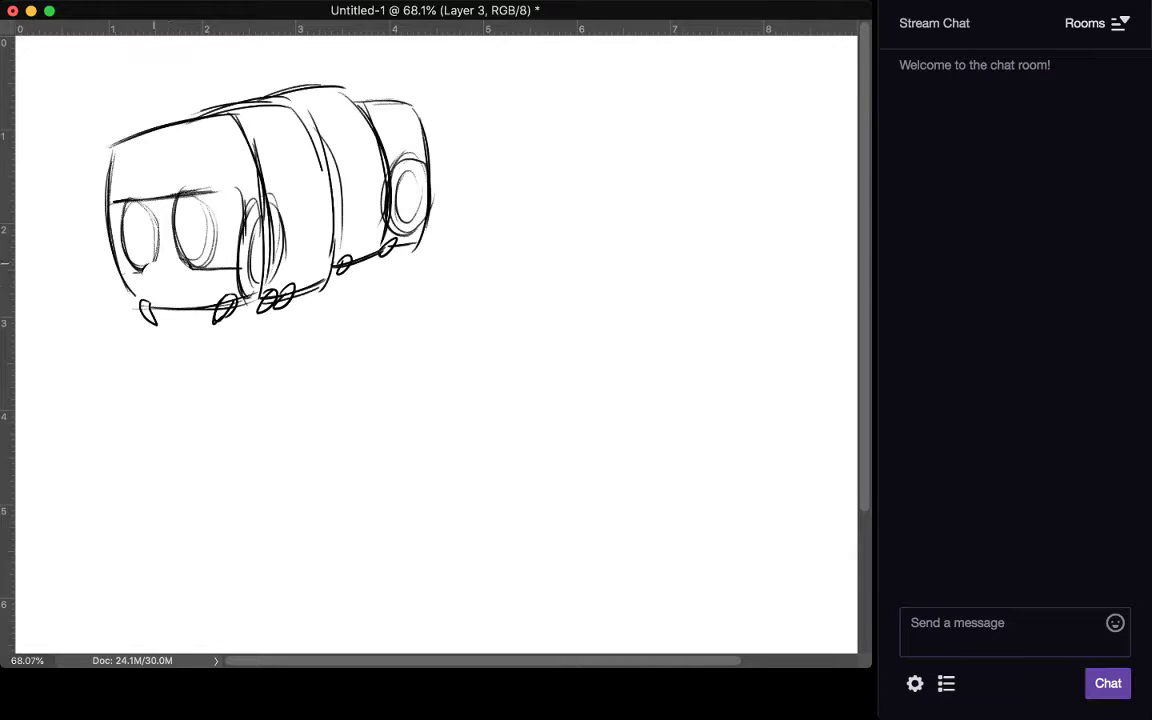
{"action": "mouse_move", "coordinate": [147, 264]}
{"action": "left_mouse_down"}
{"action": "mouse_move", "coordinate": [195, 265]}
{"action": "mouse_move", "coordinate": [135, 274]}
{"action": "mouse_move", "coordinate": [200, 273]}
{"action": "mouse_move", "coordinate": [158, 282]}
{"action": "left_mouse_up"}
{"action": "left_click_drag", "start_coordinate": [167, 265], "coordinate": [178, 281]}
{"action": "mouse_move", "coordinate": [186, 265]}
{"action": "left_mouse_down"}
{"action": "mouse_move", "coordinate": [187, 280]}
{"action": "mouse_move", "coordinate": [152, 281]}
{"action": "mouse_move", "coordinate": [208, 281]}
{"action": "left_mouse_up"}
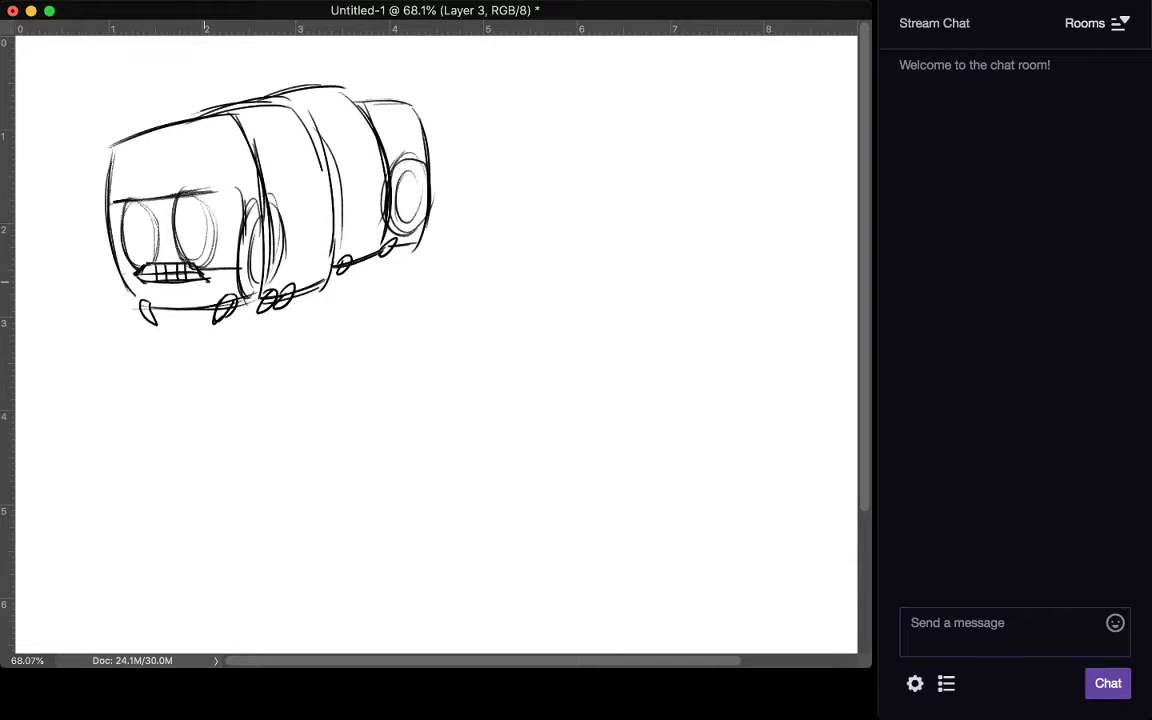
Step: Erase the gridded mouth and redraw both eyes as clean upright ovals
{"action": "mouse_move", "coordinate": [204, 282]}
{"action": "left_mouse_down"}
{"action": "mouse_move", "coordinate": [162, 268]}
{"action": "mouse_move", "coordinate": [136, 274]}
{"action": "mouse_move", "coordinate": [193, 275]}
{"action": "left_mouse_up"}
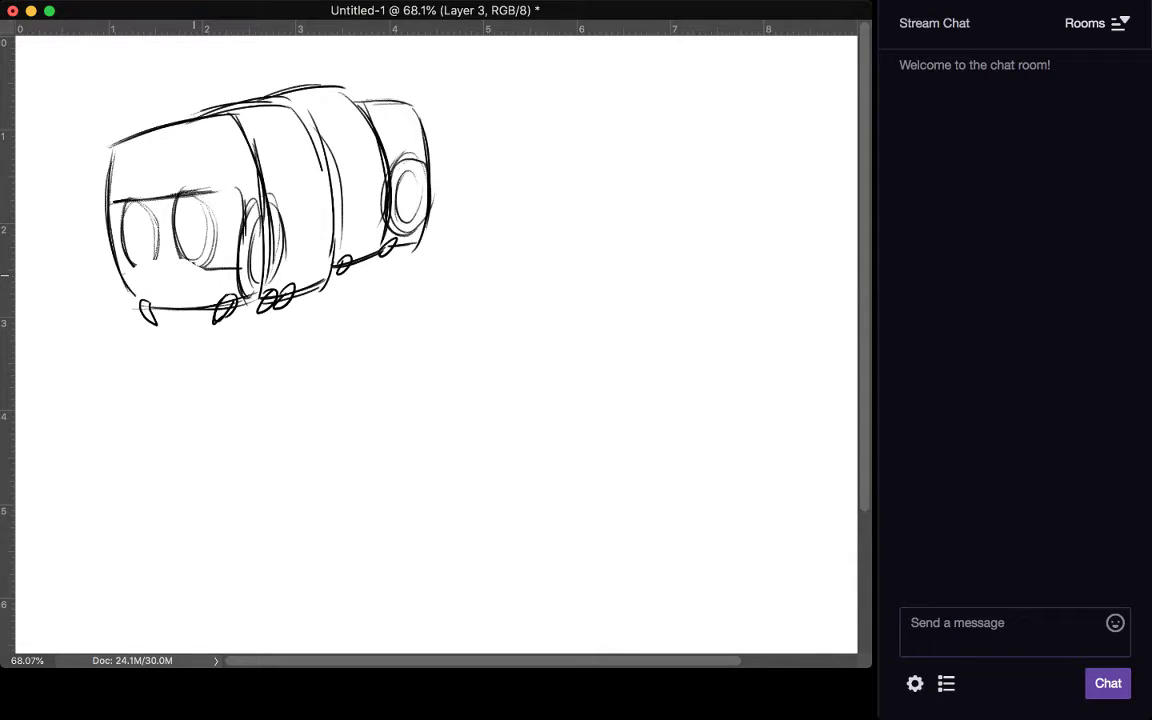
{"action": "mouse_move", "coordinate": [131, 200]}
{"action": "left_mouse_down"}
{"action": "mouse_move", "coordinate": [120, 237]}
{"action": "mouse_move", "coordinate": [134, 188]}
{"action": "mouse_move", "coordinate": [153, 216]}
{"action": "left_mouse_up"}
{"action": "key", "text": "super+z"}
{"action": "key", "text": "super+z"}
{"action": "left_click_drag", "start_coordinate": [136, 270], "coordinate": [208, 278]}
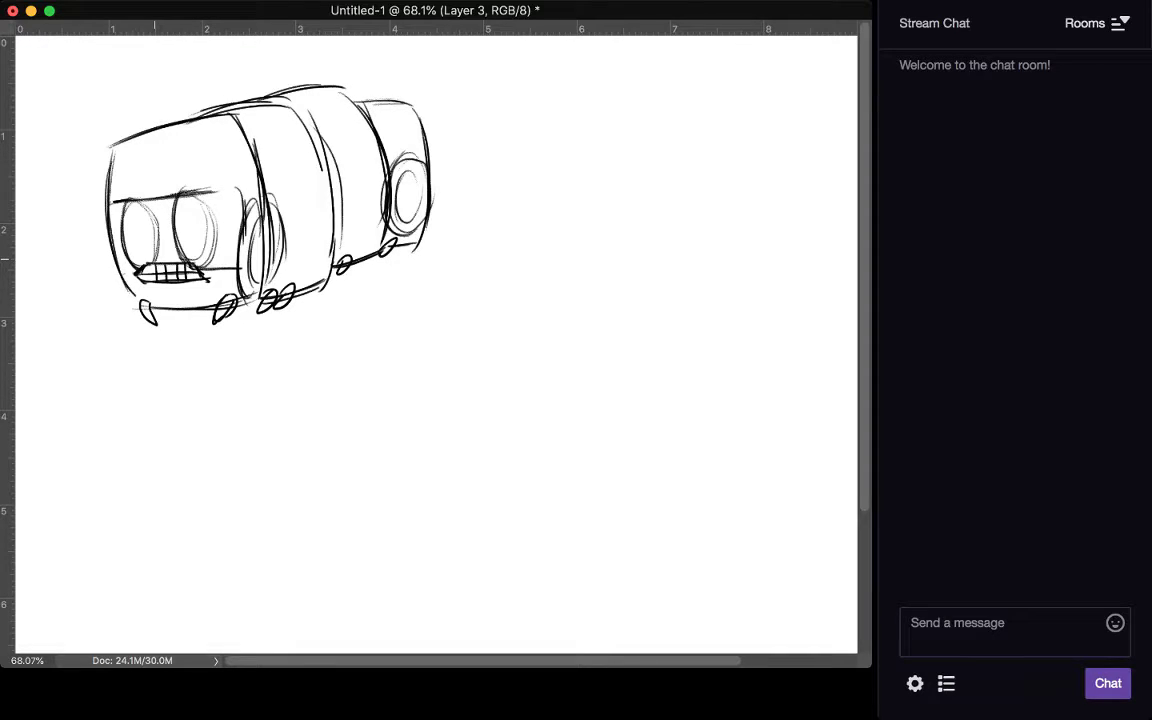
{"action": "left_click_drag", "start_coordinate": [135, 200], "coordinate": [204, 275]}
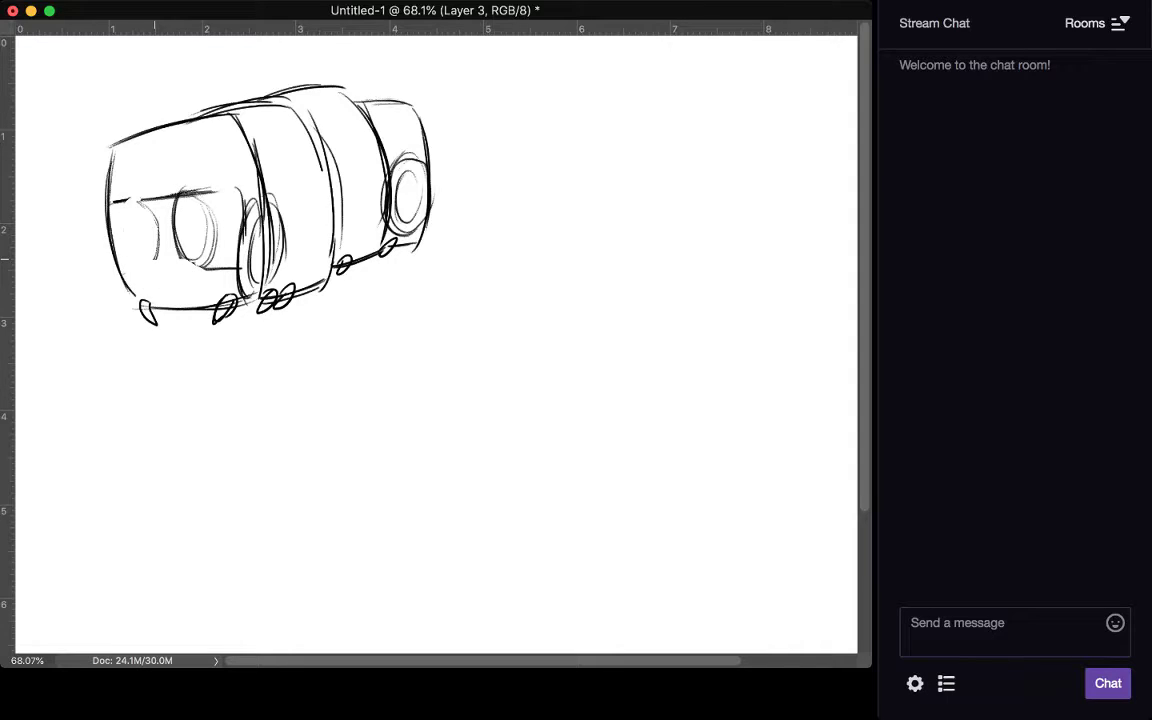
{"action": "key", "text": "super+z"}
{"action": "mouse_move", "coordinate": [156, 228]}
{"action": "left_mouse_down"}
{"action": "mouse_move", "coordinate": [128, 215]}
{"action": "mouse_move", "coordinate": [142, 243]}
{"action": "left_mouse_up"}
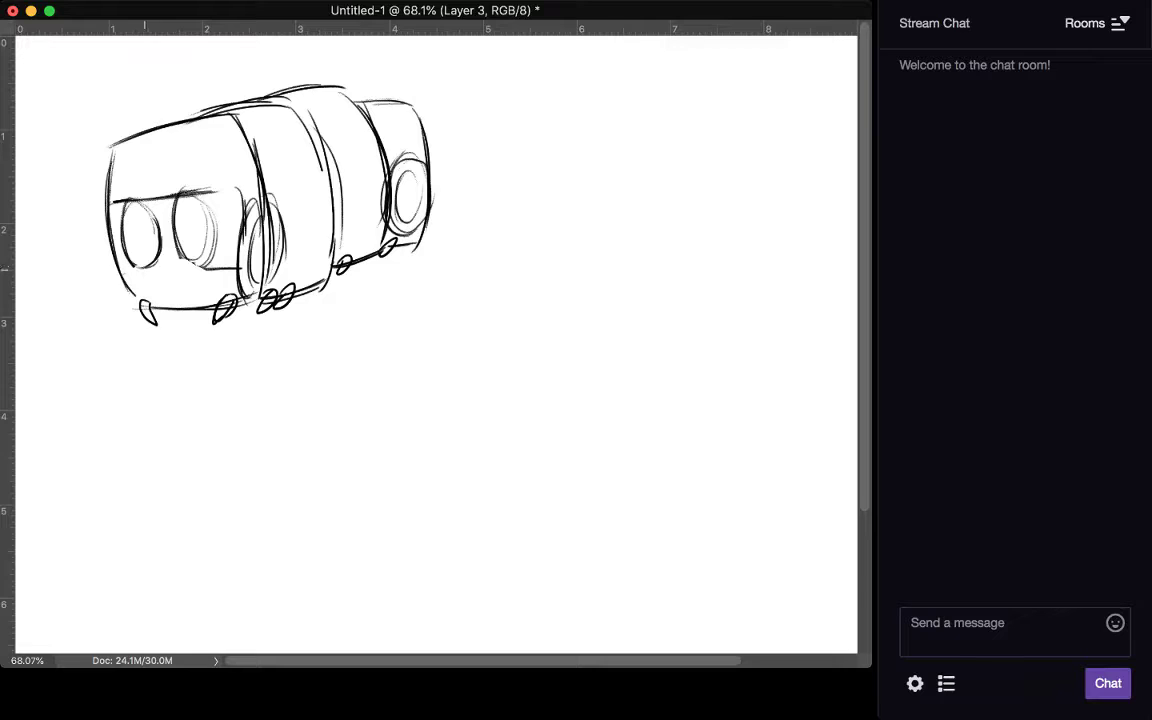
{"action": "mouse_move", "coordinate": [178, 198]}
{"action": "left_mouse_down"}
{"action": "mouse_move", "coordinate": [201, 196]}
{"action": "mouse_move", "coordinate": [212, 210]}
{"action": "mouse_move", "coordinate": [206, 260]}
{"action": "left_mouse_up"}
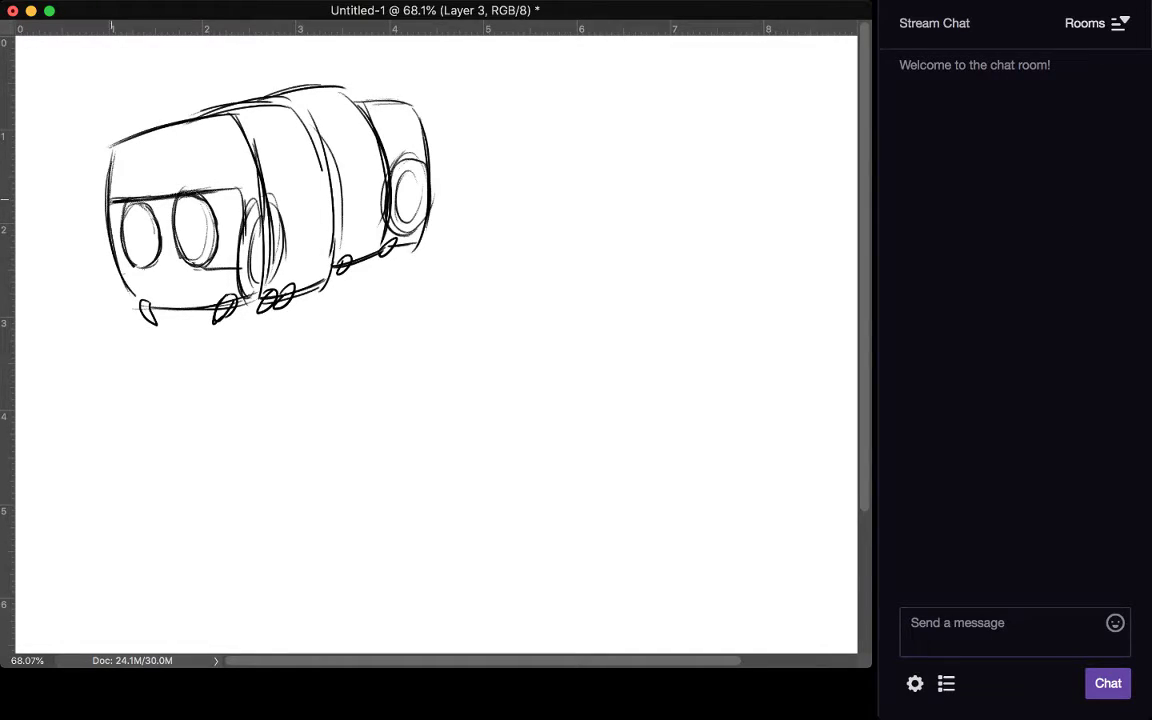
Step: Strengthen the brow line and right edge framing the face, and extend the forehead into an overhanging visor on its left side
{"action": "mouse_move", "coordinate": [111, 200]}
{"action": "left_mouse_down"}
{"action": "mouse_move", "coordinate": [237, 196]}
{"action": "mouse_move", "coordinate": [238, 266]}
{"action": "left_mouse_up"}
{"action": "left_click_drag", "start_coordinate": [250, 197], "coordinate": [101, 206]}
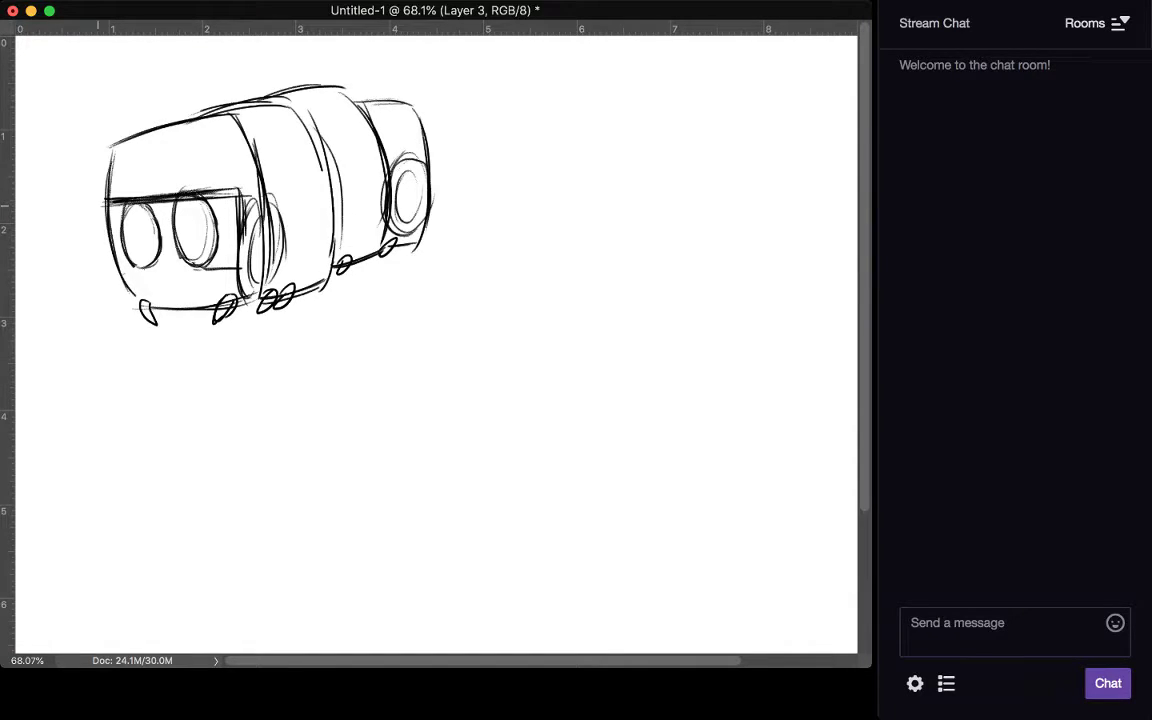
{"action": "mouse_move", "coordinate": [109, 148]}
{"action": "left_mouse_down"}
{"action": "mouse_move", "coordinate": [97, 205]}
{"action": "mouse_move", "coordinate": [247, 193]}
{"action": "mouse_move", "coordinate": [141, 200]}
{"action": "mouse_move", "coordinate": [113, 155]}
{"action": "left_mouse_up"}
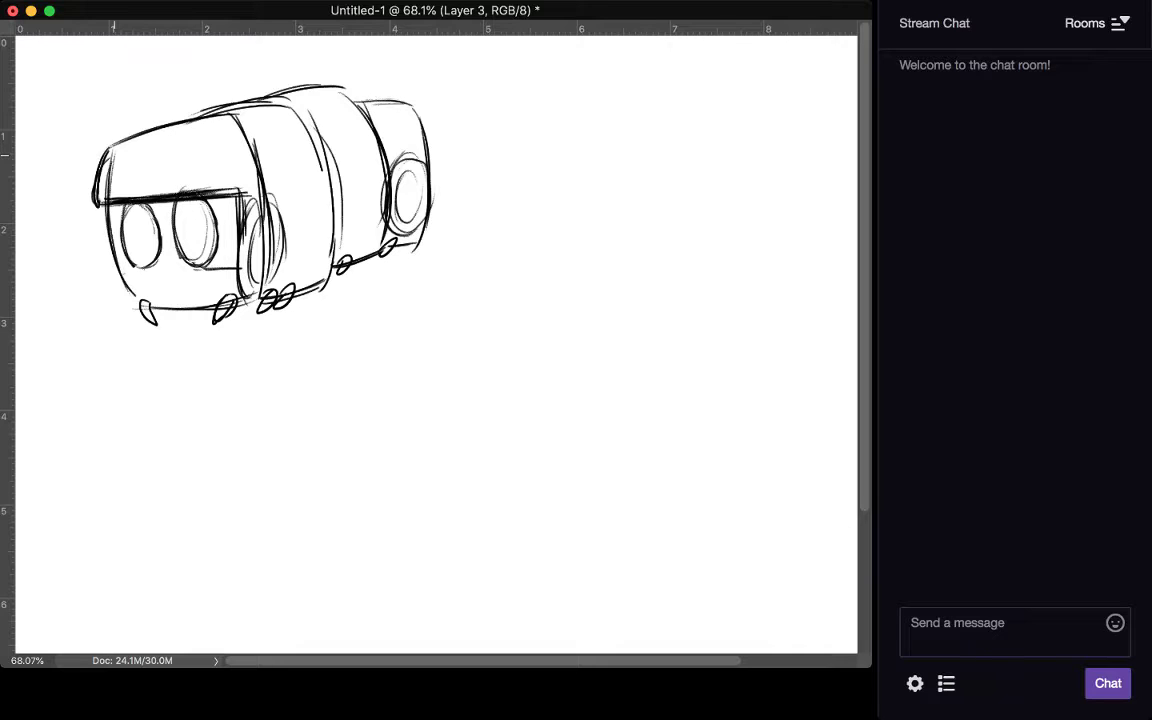
Step: Draw a strip of zipper teeth between the eyes and a pointed zipper pull hanging beneath it
{"action": "left_click_drag", "start_coordinate": [162, 252], "coordinate": [167, 298]}
{"action": "mouse_move", "coordinate": [162, 253]}
{"action": "left_mouse_down"}
{"action": "mouse_move", "coordinate": [178, 253]}
{"action": "mouse_move", "coordinate": [186, 280]}
{"action": "mouse_move", "coordinate": [174, 297]}
{"action": "mouse_move", "coordinate": [172, 260]}
{"action": "mouse_move", "coordinate": [174, 298]}
{"action": "mouse_move", "coordinate": [158, 269]}
{"action": "left_mouse_up"}
{"action": "mouse_move", "coordinate": [155, 203]}
{"action": "left_mouse_down"}
{"action": "mouse_move", "coordinate": [158, 243]}
{"action": "mouse_move", "coordinate": [174, 251]}
{"action": "mouse_move", "coordinate": [166, 217]}
{"action": "mouse_move", "coordinate": [167, 238]}
{"action": "left_mouse_up"}
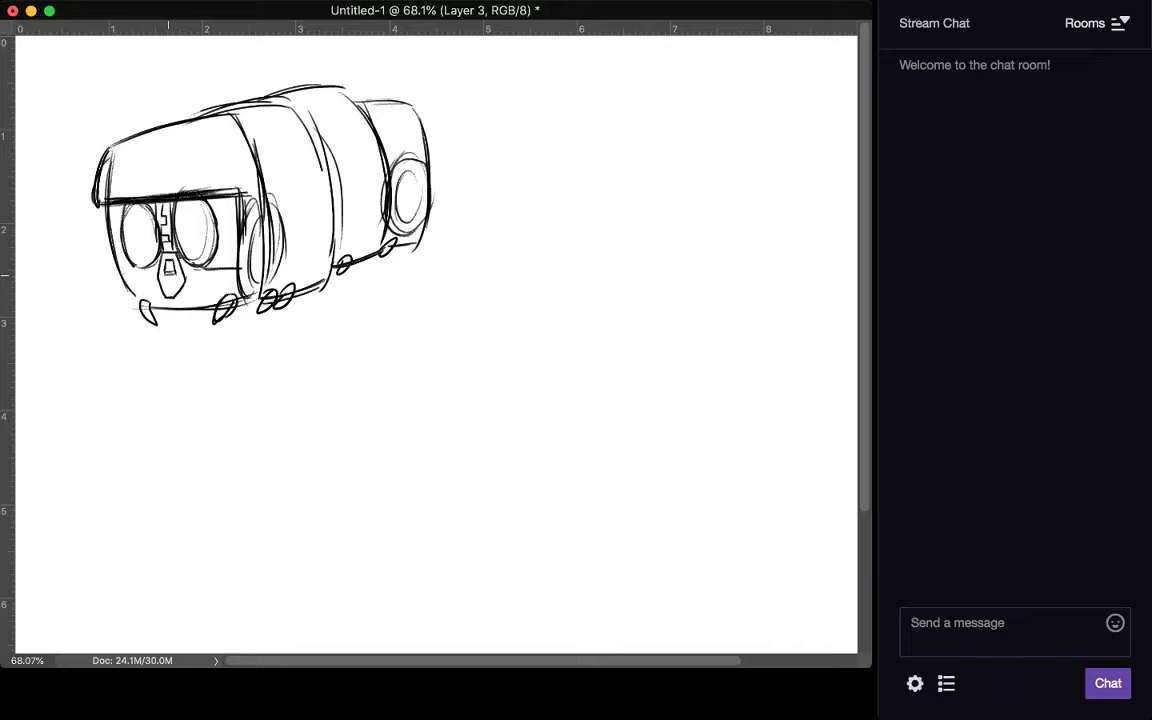
Step: Draw U-shaped pupils hanging from the top of both eyes and thicken the eye outlines
{"action": "mouse_move", "coordinate": [199, 204]}
{"action": "left_mouse_down"}
{"action": "mouse_move", "coordinate": [143, 207]}
{"action": "mouse_move", "coordinate": [194, 229]}
{"action": "mouse_move", "coordinate": [137, 233]}
{"action": "left_mouse_up"}
{"action": "left_click_drag", "start_coordinate": [164, 183], "coordinate": [168, 206]}
{"action": "left_click_drag", "start_coordinate": [215, 246], "coordinate": [194, 267]}
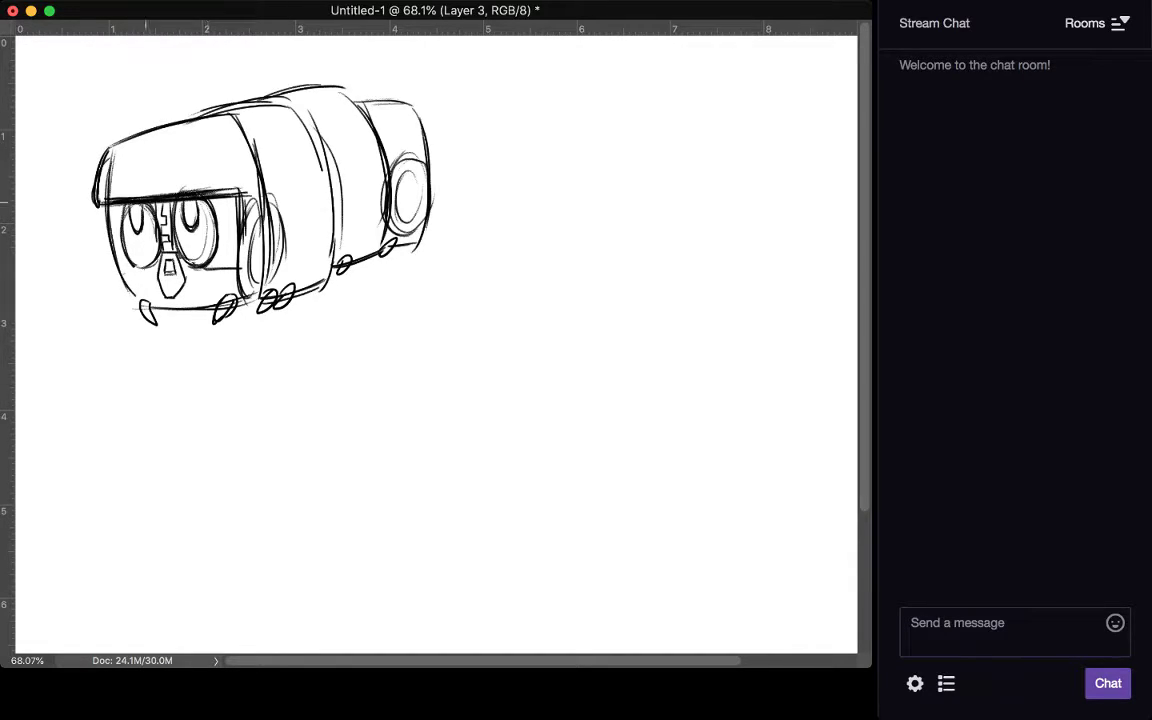
{"action": "mouse_move", "coordinate": [123, 210]}
{"action": "left_mouse_down"}
{"action": "mouse_move", "coordinate": [124, 245]}
{"action": "mouse_move", "coordinate": [146, 268]}
{"action": "left_mouse_up"}
Step: Clean up the visor by erasing the stray lines above its lower edge and inside its left corner
{"action": "left_click_drag", "start_coordinate": [198, 190], "coordinate": [243, 191]}
{"action": "mouse_move", "coordinate": [109, 186]}
{"action": "left_mouse_down"}
{"action": "mouse_move", "coordinate": [112, 158]}
{"action": "mouse_move", "coordinate": [106, 166]}
{"action": "left_mouse_up"}
{"action": "mouse_move", "coordinate": [107, 201]}
{"action": "left_mouse_down"}
{"action": "mouse_move", "coordinate": [108, 184]}
{"action": "mouse_move", "coordinate": [154, 179]}
{"action": "left_mouse_up"}
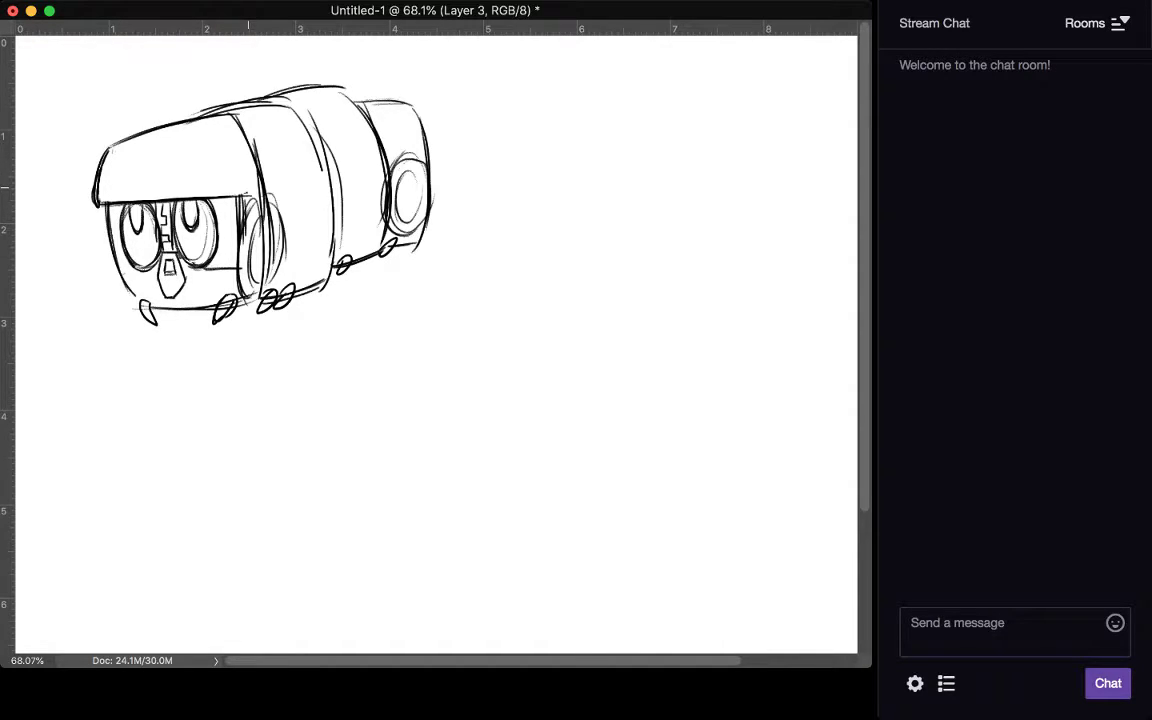
Step: Erase the lines crossing the side oval, redraw its right edge, and add a short horizontal line left of the face
{"action": "mouse_move", "coordinate": [266, 231]}
{"action": "left_mouse_down"}
{"action": "mouse_move", "coordinate": [262, 272]}
{"action": "mouse_move", "coordinate": [267, 208]}
{"action": "mouse_move", "coordinate": [284, 241]}
{"action": "mouse_move", "coordinate": [266, 294]}
{"action": "mouse_move", "coordinate": [277, 278]}
{"action": "left_mouse_up"}
{"action": "left_click_drag", "start_coordinate": [279, 198], "coordinate": [292, 240]}
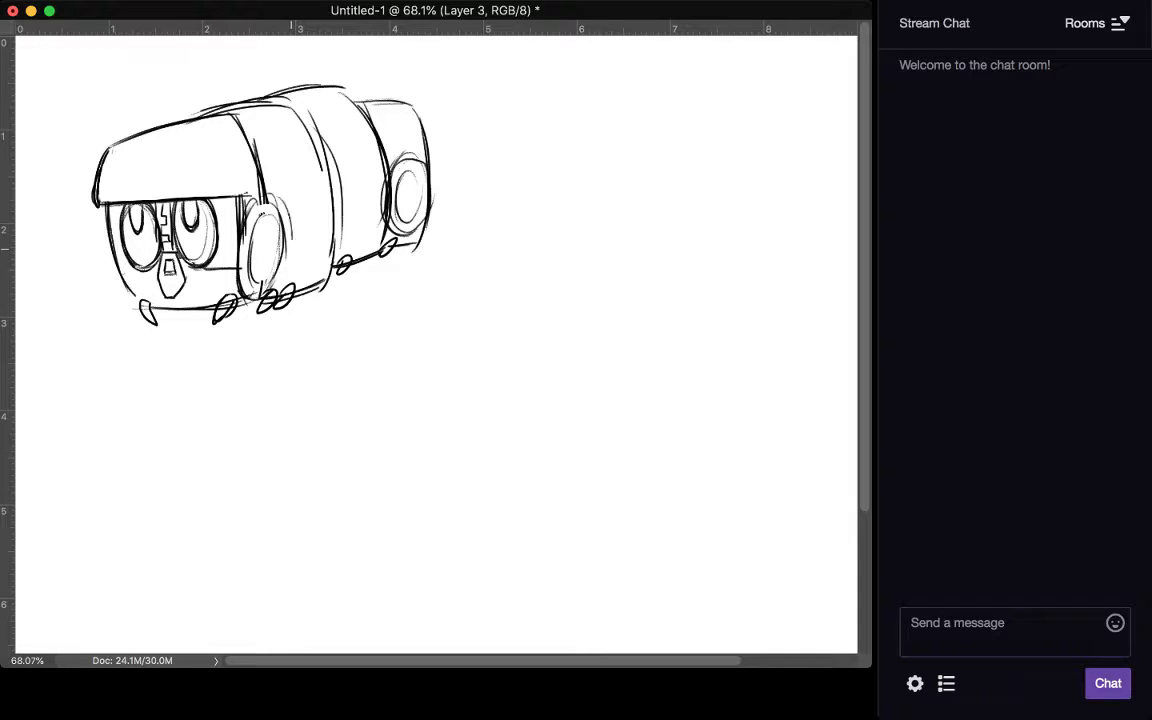
{"action": "left_click_drag", "start_coordinate": [118, 268], "coordinate": [134, 269]}
{"action": "left_click_drag", "start_coordinate": [291, 226], "coordinate": [287, 268]}
Step: Draw pairs of horizontal panel lines across the first and second body segments
{"action": "left_click_drag", "start_coordinate": [325, 140], "coordinate": [329, 274]}
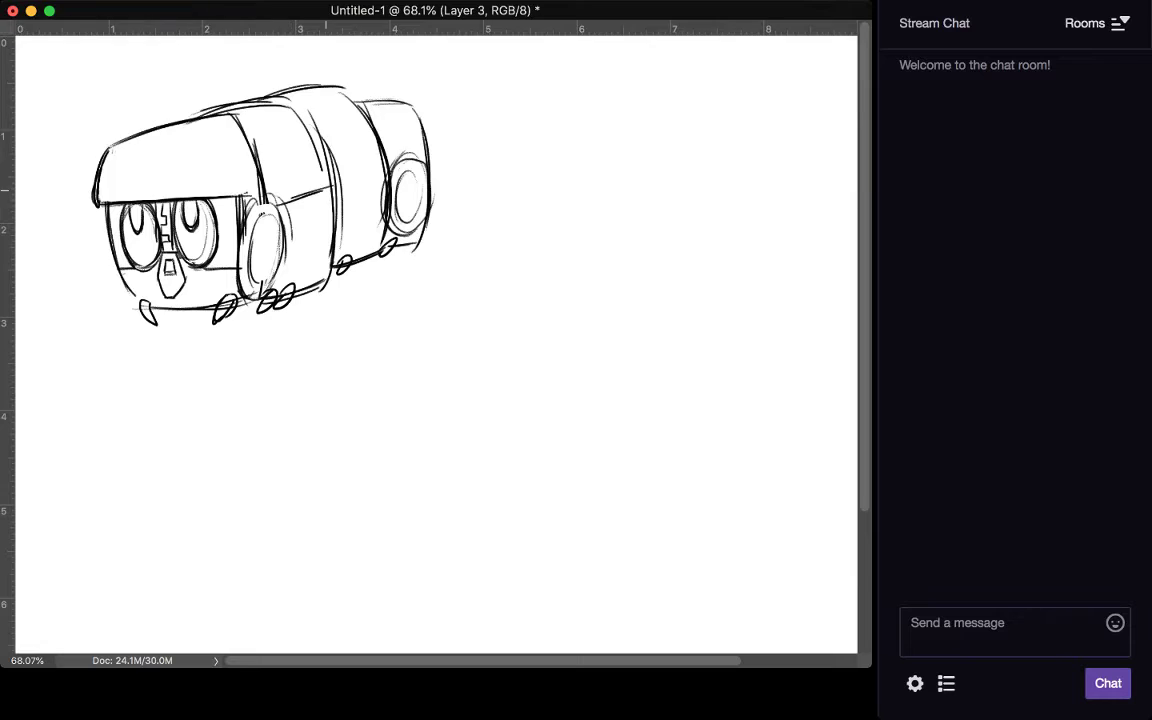
{"action": "left_click_drag", "start_coordinate": [340, 190], "coordinate": [385, 181]}
{"action": "left_click_drag", "start_coordinate": [282, 197], "coordinate": [325, 192]}
{"action": "left_click_drag", "start_coordinate": [285, 233], "coordinate": [325, 228]}
{"action": "mouse_move", "coordinate": [388, 222]}
{"action": "left_mouse_down"}
{"action": "mouse_move", "coordinate": [345, 228]}
{"action": "mouse_move", "coordinate": [336, 200]}
{"action": "left_mouse_up"}
Step: Thicken the outline along the back and rear segment, and fill both pupils solid black
{"action": "mouse_move", "coordinate": [107, 130]}
{"action": "left_mouse_down"}
{"action": "mouse_move", "coordinate": [211, 94]}
{"action": "mouse_move", "coordinate": [316, 79]}
{"action": "mouse_move", "coordinate": [335, 116]}
{"action": "mouse_move", "coordinate": [409, 113]}
{"action": "mouse_move", "coordinate": [424, 223]}
{"action": "left_mouse_up"}
{"action": "left_click_drag", "start_coordinate": [423, 153], "coordinate": [424, 237]}
{"action": "mouse_move", "coordinate": [188, 203]}
{"action": "left_mouse_down"}
{"action": "mouse_move", "coordinate": [188, 225]}
{"action": "mouse_move", "coordinate": [136, 217]}
{"action": "mouse_move", "coordinate": [138, 231]}
{"action": "mouse_move", "coordinate": [140, 205]}
{"action": "mouse_move", "coordinate": [195, 203]}
{"action": "left_mouse_up"}
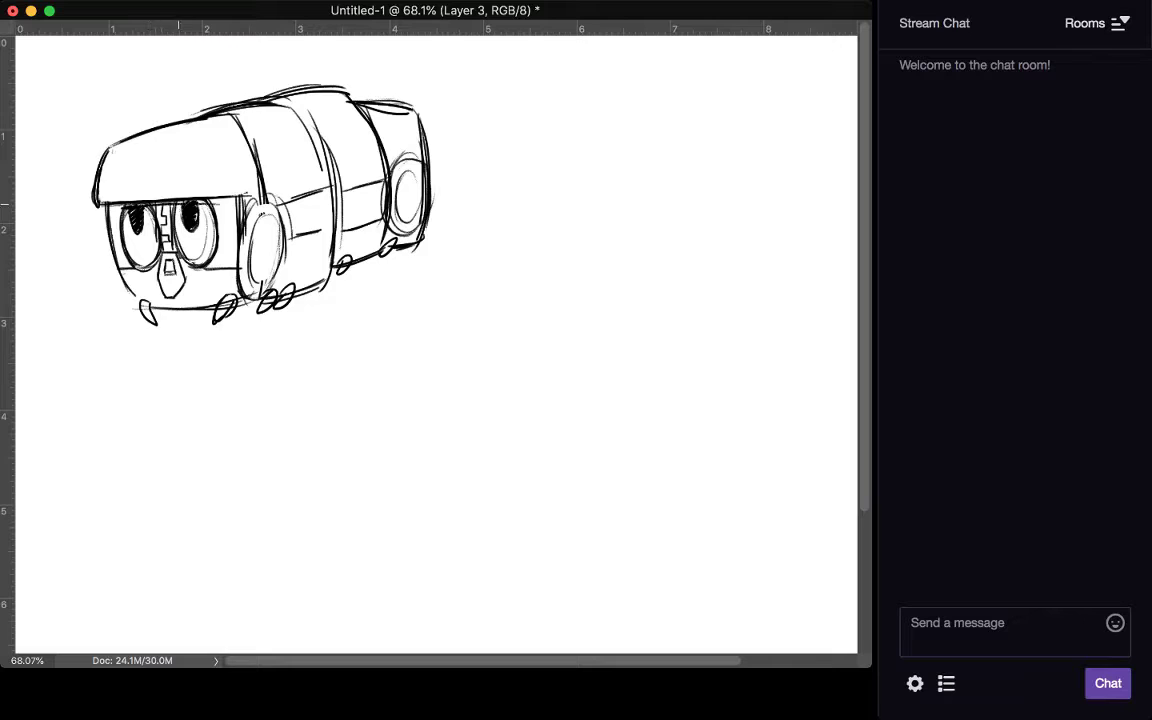
Step: Erase the pointed zipper pull below the strip of teeth
{"action": "left_click_drag", "start_coordinate": [110, 206], "coordinate": [193, 203]}
{"action": "key", "text": "super+z"}
{"action": "mouse_move", "coordinate": [174, 265]}
{"action": "left_mouse_down"}
{"action": "mouse_move", "coordinate": [164, 255]}
{"action": "mouse_move", "coordinate": [160, 274]}
{"action": "mouse_move", "coordinate": [173, 262]}
{"action": "mouse_move", "coordinate": [184, 292]}
{"action": "mouse_move", "coordinate": [160, 268]}
{"action": "mouse_move", "coordinate": [187, 265]}
{"action": "left_mouse_up"}
{"action": "key", "text": "super+z"}
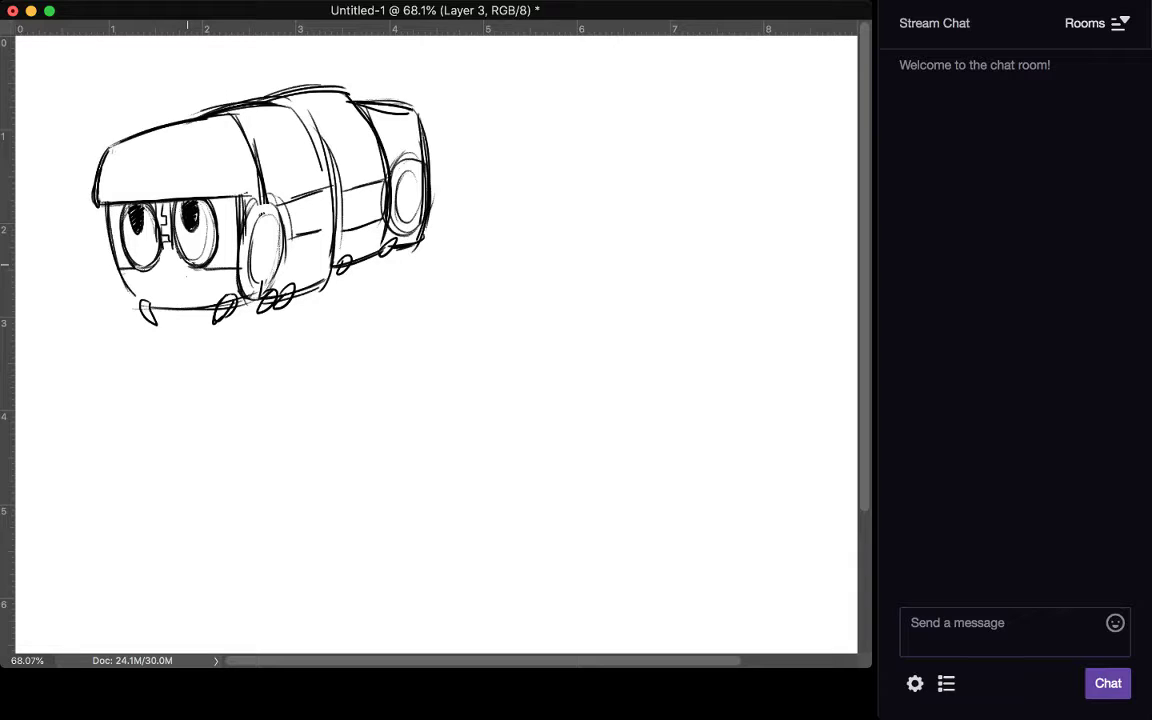
Step: Replace the filled pupils with half-closed eyelid lines and small U-shaped pupils in both eyes
{"action": "mouse_move", "coordinate": [191, 231]}
{"action": "left_mouse_down"}
{"action": "mouse_move", "coordinate": [194, 209]}
{"action": "mouse_move", "coordinate": [132, 214]}
{"action": "mouse_move", "coordinate": [138, 222]}
{"action": "mouse_move", "coordinate": [193, 196]}
{"action": "left_mouse_up"}
{"action": "mouse_move", "coordinate": [114, 225]}
{"action": "left_mouse_down"}
{"action": "mouse_move", "coordinate": [198, 222]}
{"action": "mouse_move", "coordinate": [149, 224]}
{"action": "left_mouse_up"}
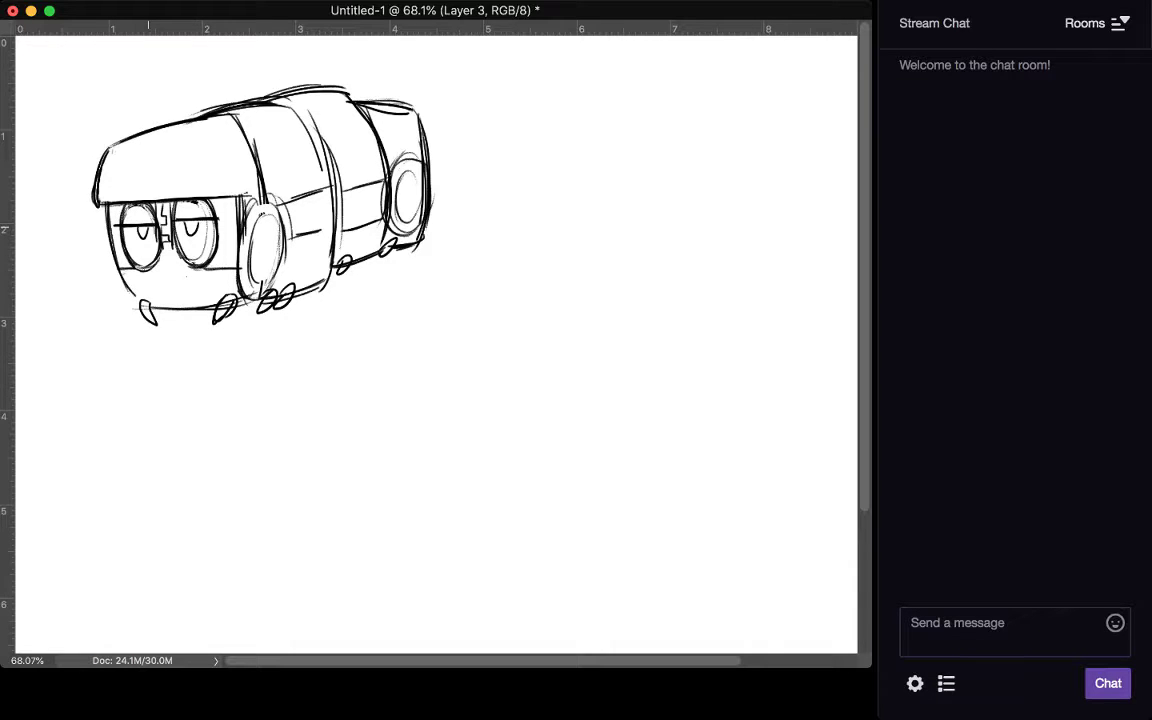
{"action": "key", "text": "super+z"}
{"action": "left_click_drag", "start_coordinate": [136, 229], "coordinate": [198, 227]}
{"action": "left_click_drag", "start_coordinate": [158, 256], "coordinate": [166, 288]}
{"action": "key", "text": "super+z"}
{"action": "key", "text": "super+z"}
{"action": "key", "text": "super+z"}
Step: Draw a solid black necktie hanging below the head's bottom edge
{"action": "left_click_drag", "start_coordinate": [165, 178], "coordinate": [166, 198]}
{"action": "mouse_move", "coordinate": [172, 312]}
{"action": "left_mouse_down"}
{"action": "mouse_move", "coordinate": [196, 313]}
{"action": "mouse_move", "coordinate": [178, 314]}
{"action": "mouse_move", "coordinate": [170, 349]}
{"action": "mouse_move", "coordinate": [198, 343]}
{"action": "left_mouse_up"}
{"action": "mouse_move", "coordinate": [198, 343]}
{"action": "left_mouse_down"}
{"action": "mouse_move", "coordinate": [187, 320]}
{"action": "mouse_move", "coordinate": [176, 359]}
{"action": "mouse_move", "coordinate": [168, 345]}
{"action": "mouse_move", "coordinate": [190, 335]}
{"action": "left_mouse_up"}
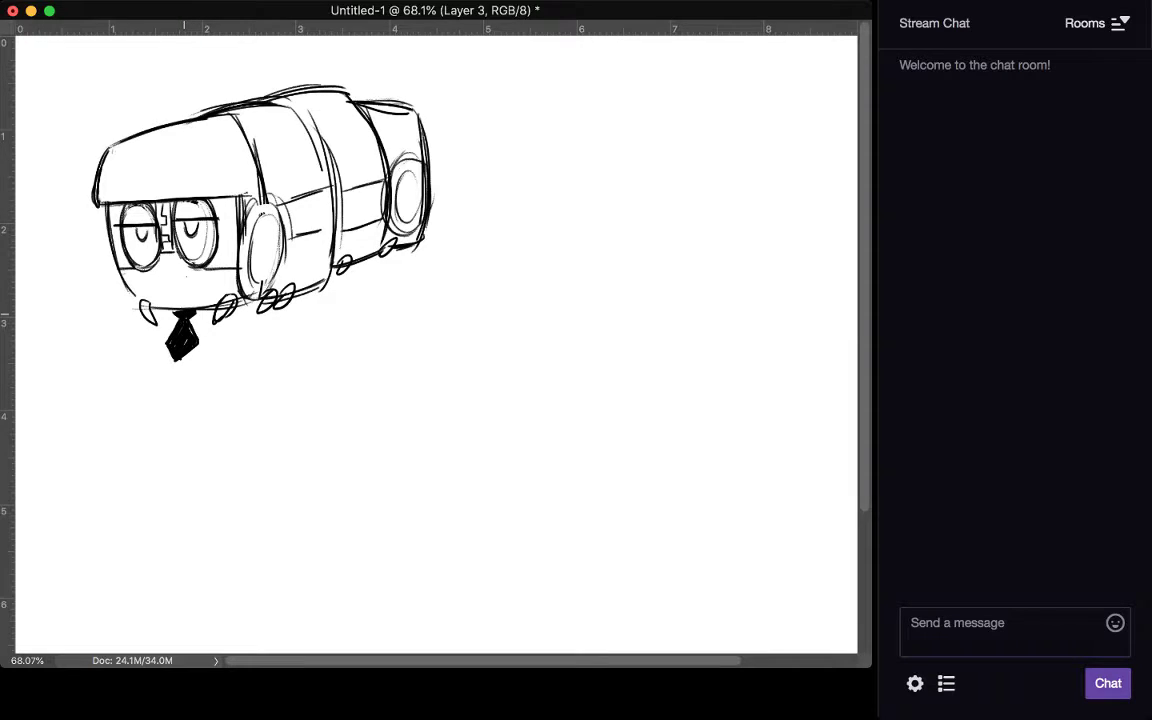
{"action": "mouse_move", "coordinate": [146, 270]}
{"action": "left_mouse_down"}
{"action": "mouse_move", "coordinate": [185, 288]}
{"action": "mouse_move", "coordinate": [195, 273]}
{"action": "mouse_move", "coordinate": [184, 263]}
{"action": "left_mouse_up"}
{"action": "key", "text": "super+z"}
{"action": "key", "text": "super+z"}
{"action": "key", "text": "super+z"}
{"action": "mouse_move", "coordinate": [142, 270]}
{"action": "left_mouse_down"}
{"action": "mouse_move", "coordinate": [162, 273]}
{"action": "mouse_move", "coordinate": [157, 289]}
{"action": "mouse_move", "coordinate": [190, 265]}
{"action": "mouse_move", "coordinate": [180, 290]}
{"action": "mouse_move", "coordinate": [180, 278]}
{"action": "mouse_move", "coordinate": [192, 290]}
{"action": "mouse_move", "coordinate": [178, 292]}
{"action": "mouse_move", "coordinate": [178, 274]}
{"action": "left_mouse_up"}
{"action": "key", "text": "super+z"}
{"action": "key", "text": "super+z"}
{"action": "key", "text": "super+z"}
{"action": "key", "text": "super+z"}
{"action": "key", "text": "super+z"}
{"action": "key", "text": "super+z"}
Step: Draw a rounded mandible below each eye and continue the zipper teeth downward between them
{"action": "mouse_move", "coordinate": [145, 262]}
{"action": "left_mouse_down"}
{"action": "mouse_move", "coordinate": [142, 282]}
{"action": "mouse_move", "coordinate": [167, 293]}
{"action": "left_mouse_up"}
{"action": "key", "text": "super+z"}
{"action": "mouse_move", "coordinate": [160, 273]}
{"action": "left_mouse_down"}
{"action": "mouse_move", "coordinate": [160, 293]}
{"action": "mouse_move", "coordinate": [191, 266]}
{"action": "mouse_move", "coordinate": [196, 284]}
{"action": "mouse_move", "coordinate": [178, 293]}
{"action": "mouse_move", "coordinate": [162, 262]}
{"action": "left_mouse_up"}
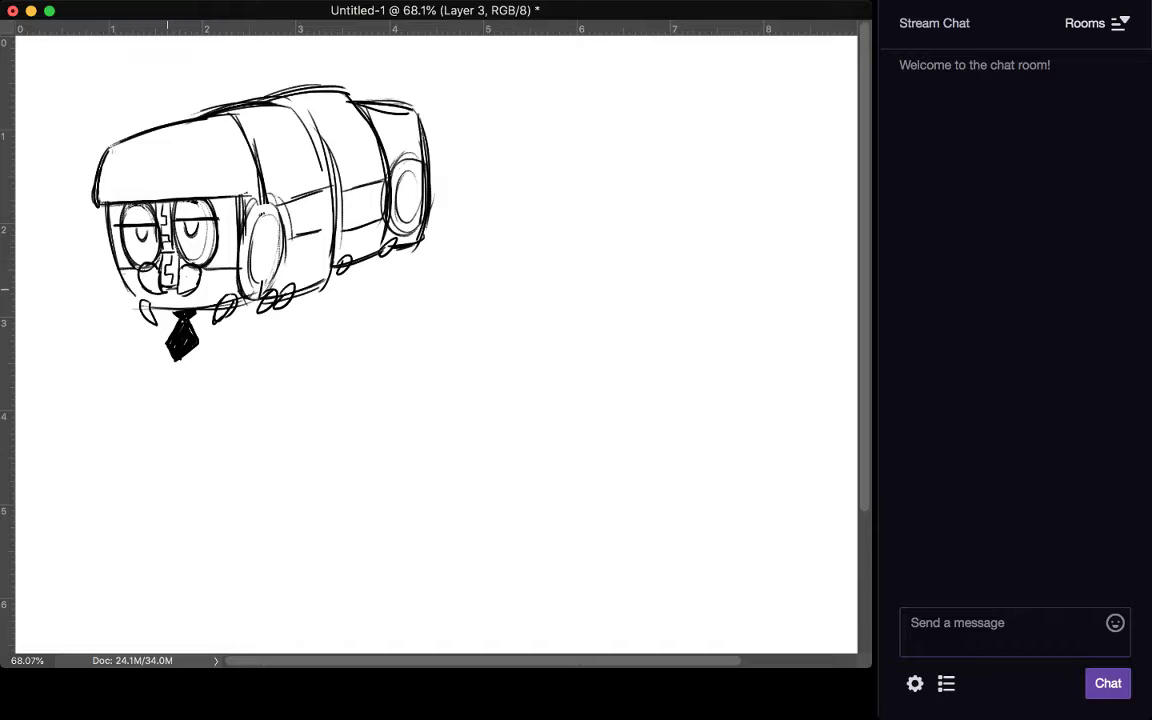
{"action": "mouse_move", "coordinate": [215, 119]}
{"action": "left_mouse_down"}
{"action": "mouse_move", "coordinate": [266, 135]}
{"action": "mouse_move", "coordinate": [269, 208]}
{"action": "left_mouse_up"}
{"action": "left_click_drag", "start_coordinate": [269, 151], "coordinate": [270, 198]}
{"action": "key", "text": "super+z"}
{"action": "key", "text": "super+z"}
{"action": "key", "text": "super+z"}
{"action": "key", "text": "super+z"}
Step: Darken the contour along the top of the body and around the rear segment
{"action": "mouse_move", "coordinate": [196, 108]}
{"action": "left_mouse_down"}
{"action": "mouse_move", "coordinate": [238, 128]}
{"action": "mouse_move", "coordinate": [292, 79]}
{"action": "left_mouse_up"}
{"action": "left_click_drag", "start_coordinate": [241, 87], "coordinate": [310, 77]}
{"action": "mouse_move", "coordinate": [354, 99]}
{"action": "left_mouse_down"}
{"action": "mouse_move", "coordinate": [419, 109]}
{"action": "mouse_move", "coordinate": [409, 105]}
{"action": "left_mouse_up"}
{"action": "left_click_drag", "start_coordinate": [419, 110], "coordinate": [428, 208]}
{"action": "mouse_move", "coordinate": [426, 132]}
{"action": "left_mouse_down"}
{"action": "mouse_move", "coordinate": [422, 226]}
{"action": "mouse_move", "coordinate": [400, 250]}
{"action": "left_mouse_up"}
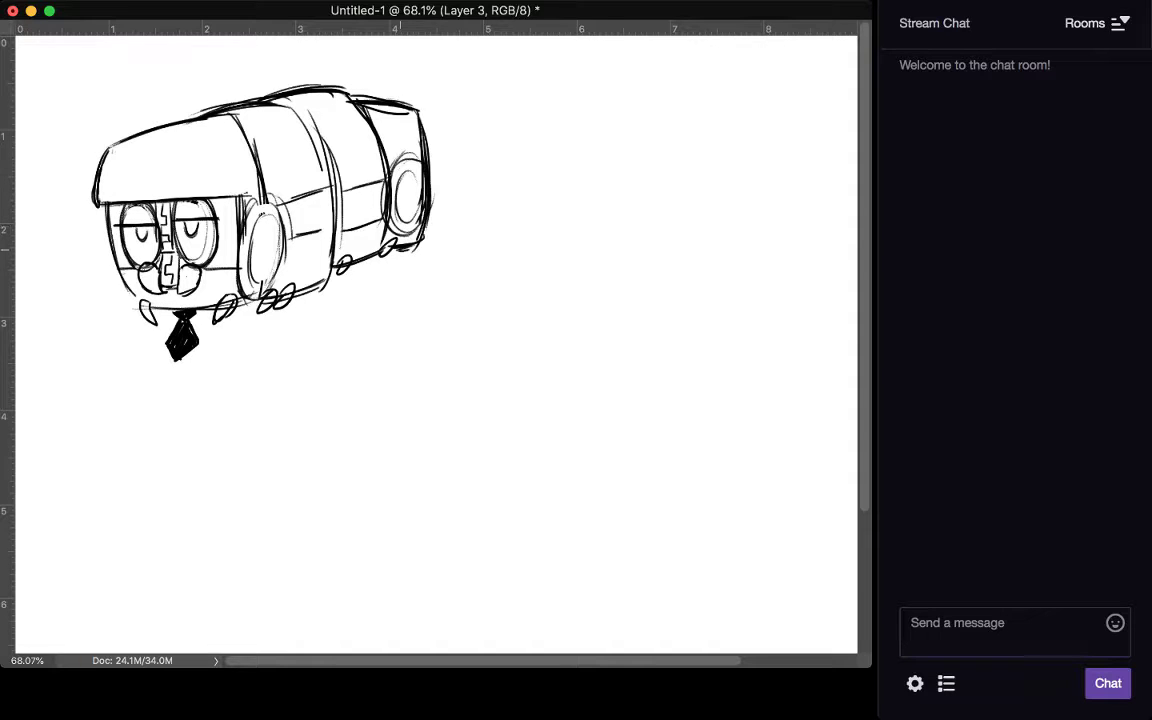
Step: Reinforce the visor's upper left edge and the edges of the first body segment
{"action": "mouse_move", "coordinate": [98, 158]}
{"action": "left_mouse_down"}
{"action": "mouse_move", "coordinate": [106, 127]}
{"action": "mouse_move", "coordinate": [178, 104]}
{"action": "left_mouse_up"}
{"action": "mouse_move", "coordinate": [252, 174]}
{"action": "left_mouse_down"}
{"action": "mouse_move", "coordinate": [236, 115]}
{"action": "mouse_move", "coordinate": [295, 154]}
{"action": "mouse_move", "coordinate": [292, 297]}
{"action": "left_mouse_up"}
{"action": "left_click_drag", "start_coordinate": [329, 265], "coordinate": [321, 285]}
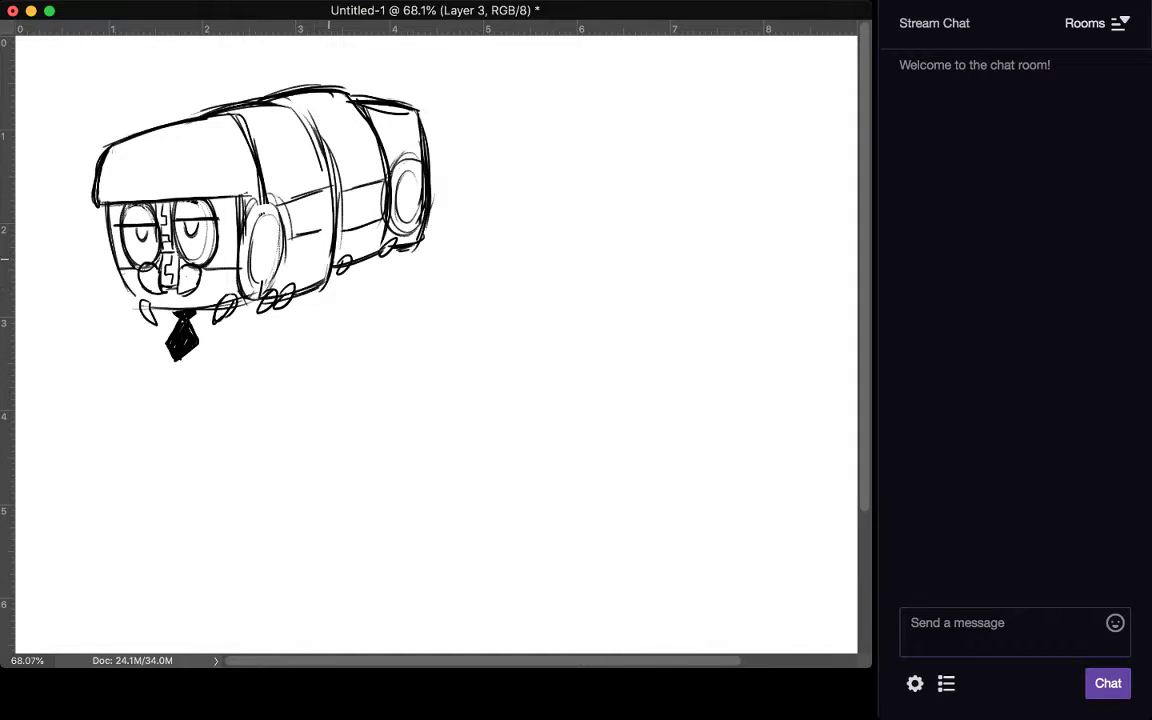
Step: Strengthen the lower contour of the head and first segment, and clear the lines crossing the feet
{"action": "left_click_drag", "start_coordinate": [212, 309], "coordinate": [163, 313]}
{"action": "mouse_move", "coordinate": [120, 268]}
{"action": "left_mouse_down"}
{"action": "mouse_move", "coordinate": [108, 225]}
{"action": "mouse_move", "coordinate": [136, 302]}
{"action": "left_mouse_up"}
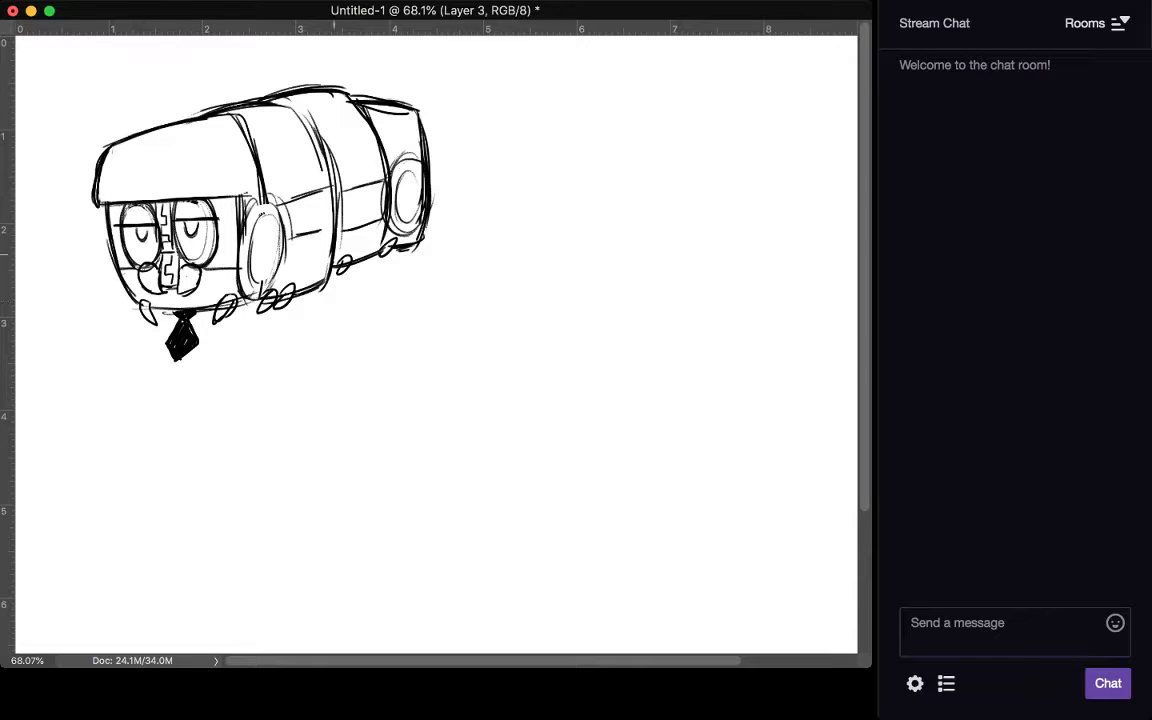
{"action": "left_click_drag", "start_coordinate": [333, 262], "coordinate": [320, 288]}
{"action": "left_click_drag", "start_coordinate": [291, 293], "coordinate": [219, 310]}
{"action": "left_click_drag", "start_coordinate": [143, 304], "coordinate": [147, 314]}
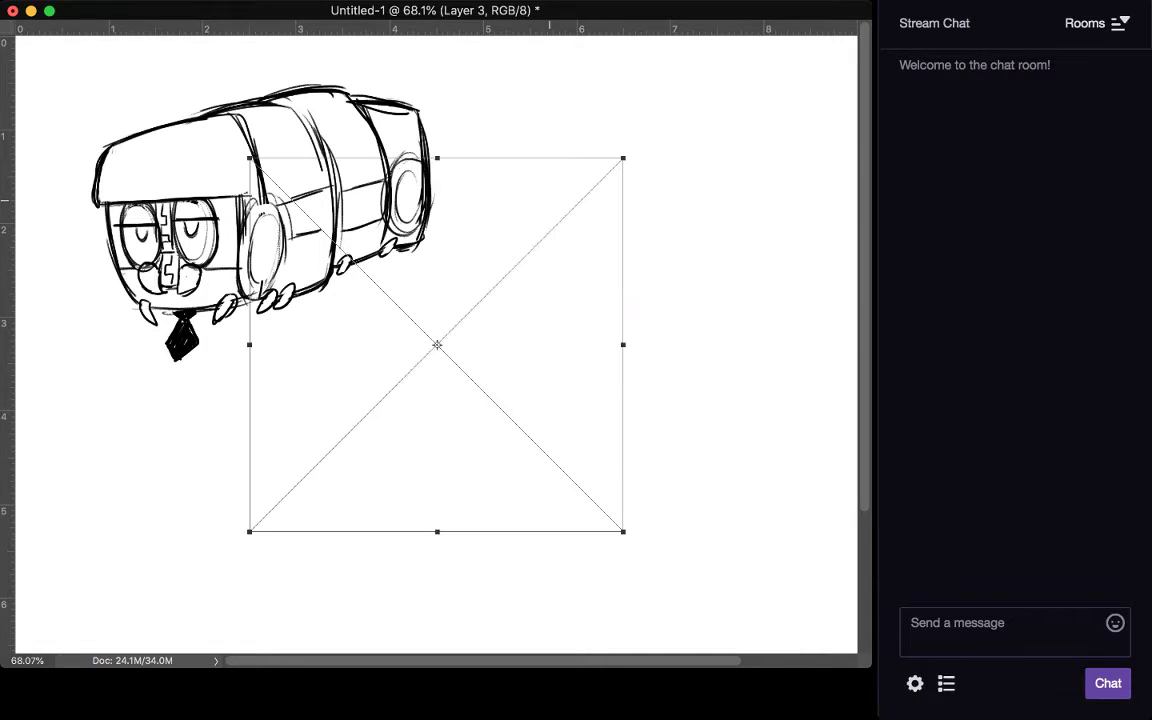
Step: Place the charjabug reference image to the right of the sketch and add a new layer
{"action": "left_click_drag", "start_coordinate": [361, 352], "coordinate": [533, 293]}
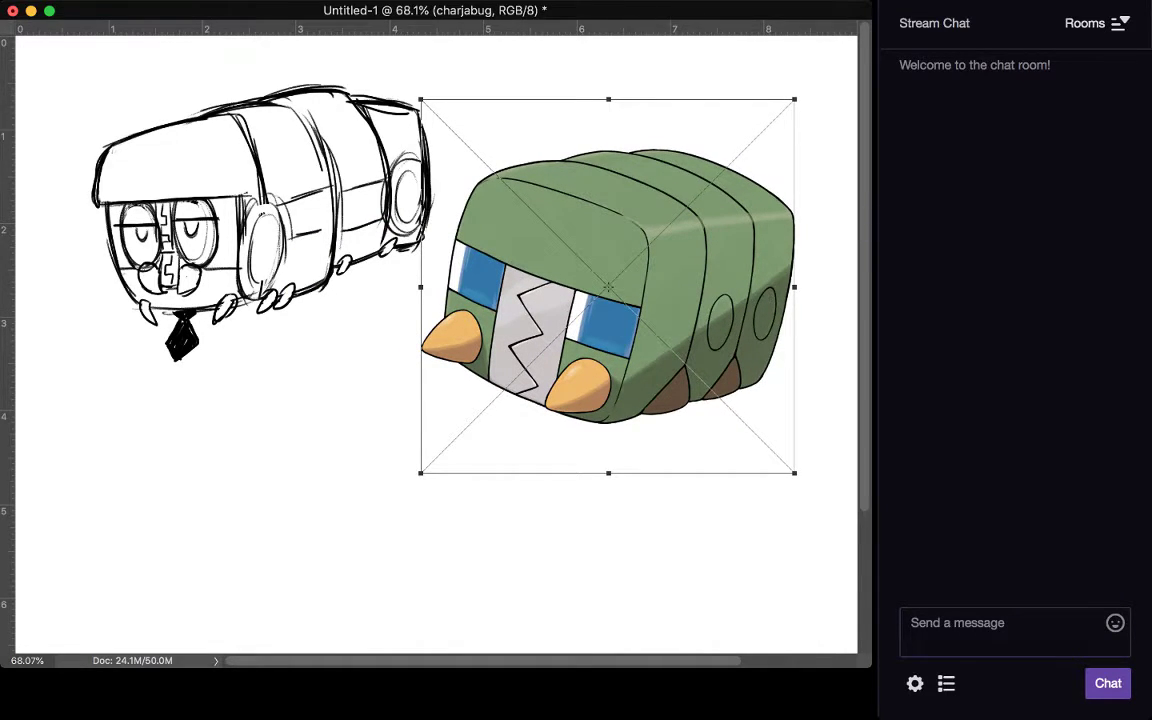
{"action": "key", "text": "Return"}
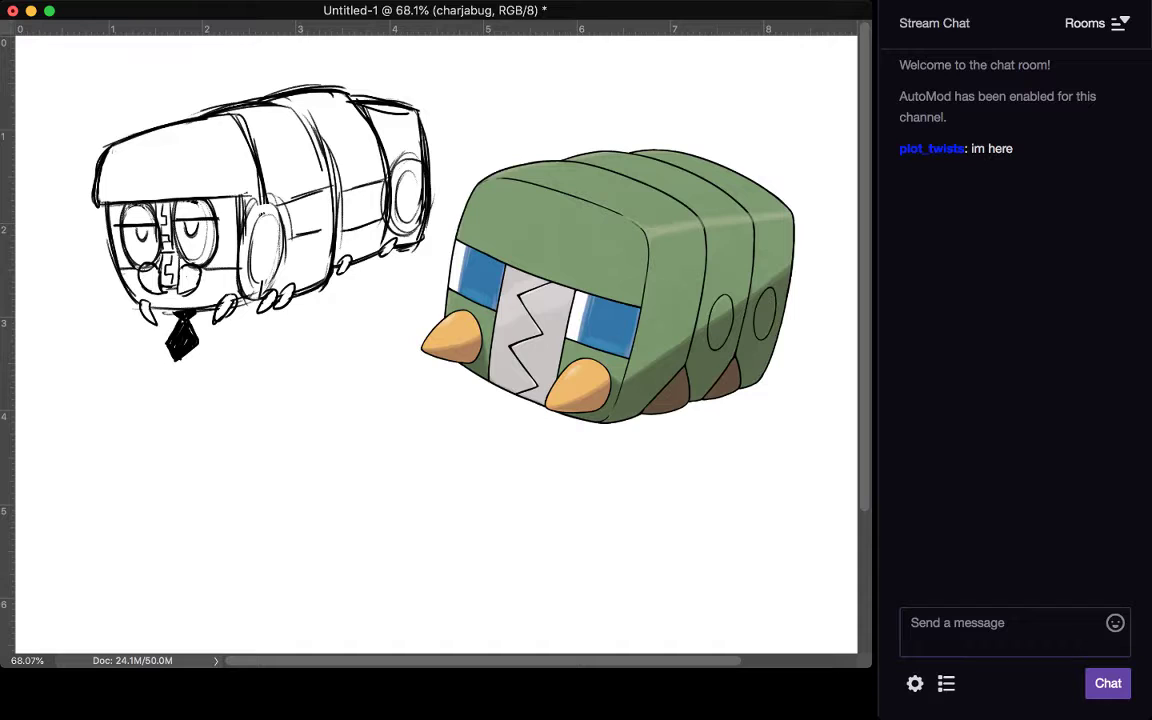
{"action": "key", "text": "alt+shift+super+n"}
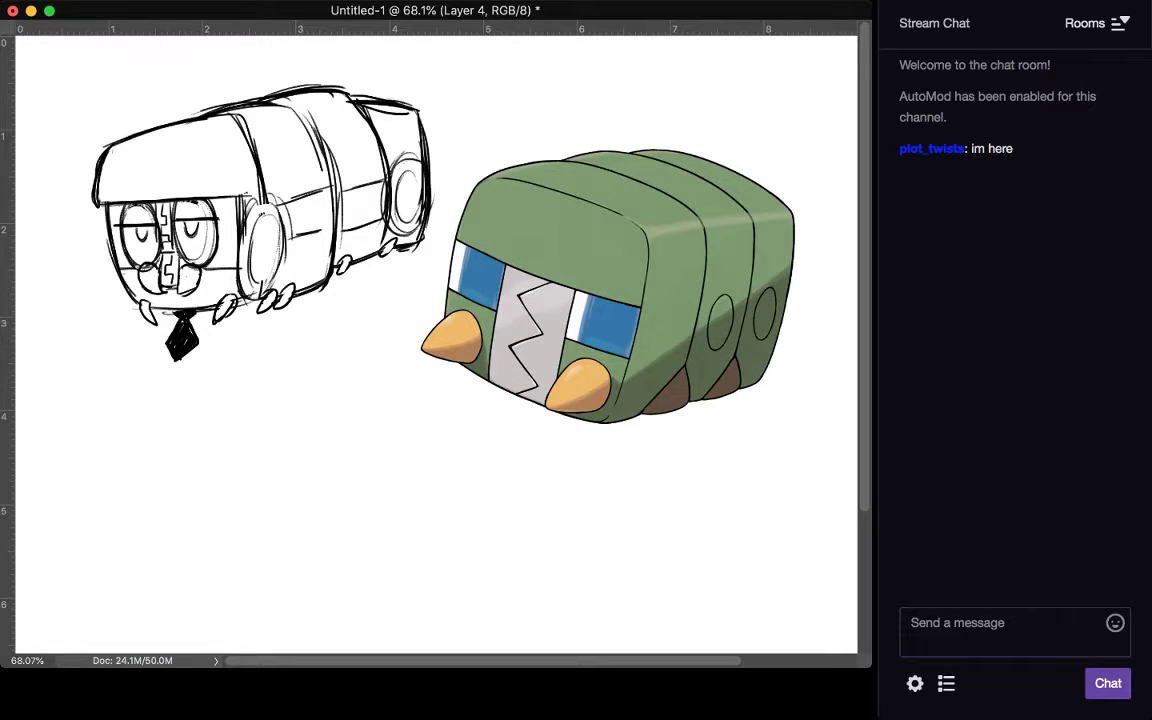
Step: Draw a partly open red zipper with teeth and a pull tab below the sketch
{"action": "mouse_move", "coordinate": [283, 355]}
{"action": "left_mouse_down"}
{"action": "mouse_move", "coordinate": [313, 420]}
{"action": "mouse_move", "coordinate": [320, 500]}
{"action": "left_mouse_up"}
{"action": "mouse_move", "coordinate": [341, 349]}
{"action": "left_mouse_down"}
{"action": "mouse_move", "coordinate": [328, 392]}
{"action": "mouse_move", "coordinate": [333, 487]}
{"action": "left_mouse_up"}
{"action": "left_click_drag", "start_coordinate": [337, 400], "coordinate": [334, 499]}
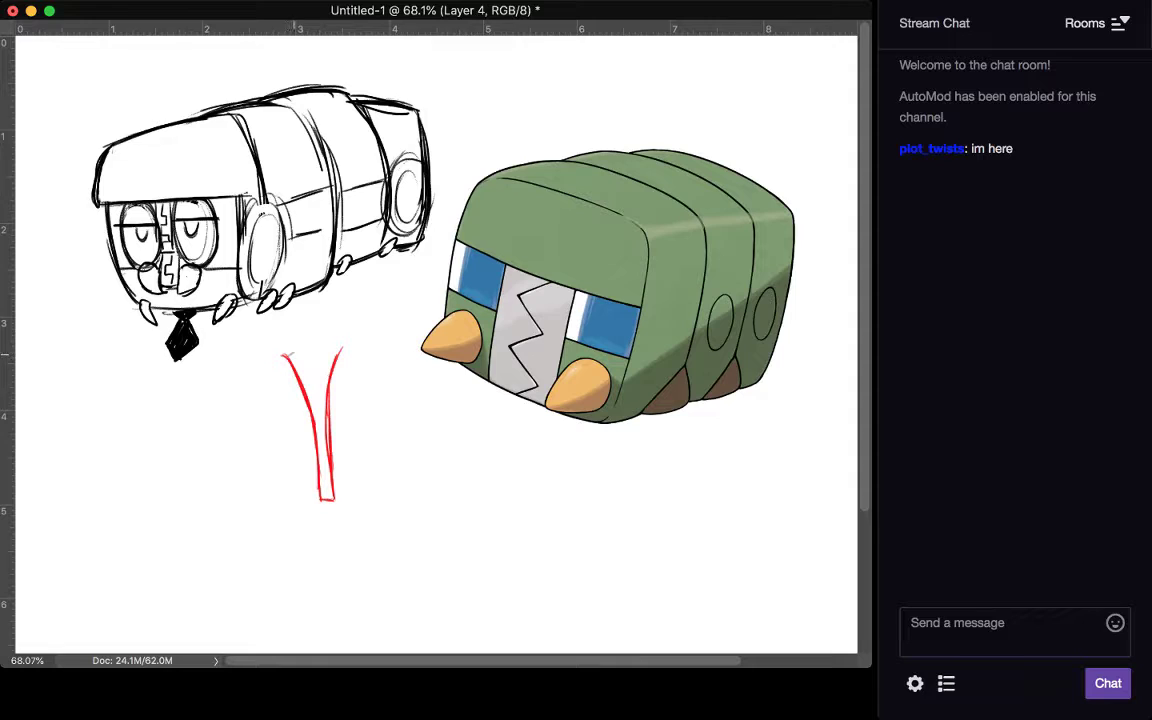
{"action": "mouse_move", "coordinate": [301, 373]}
{"action": "left_mouse_down"}
{"action": "mouse_move", "coordinate": [322, 418]}
{"action": "mouse_move", "coordinate": [320, 453]}
{"action": "left_mouse_up"}
{"action": "left_click_drag", "start_coordinate": [293, 410], "coordinate": [328, 499]}
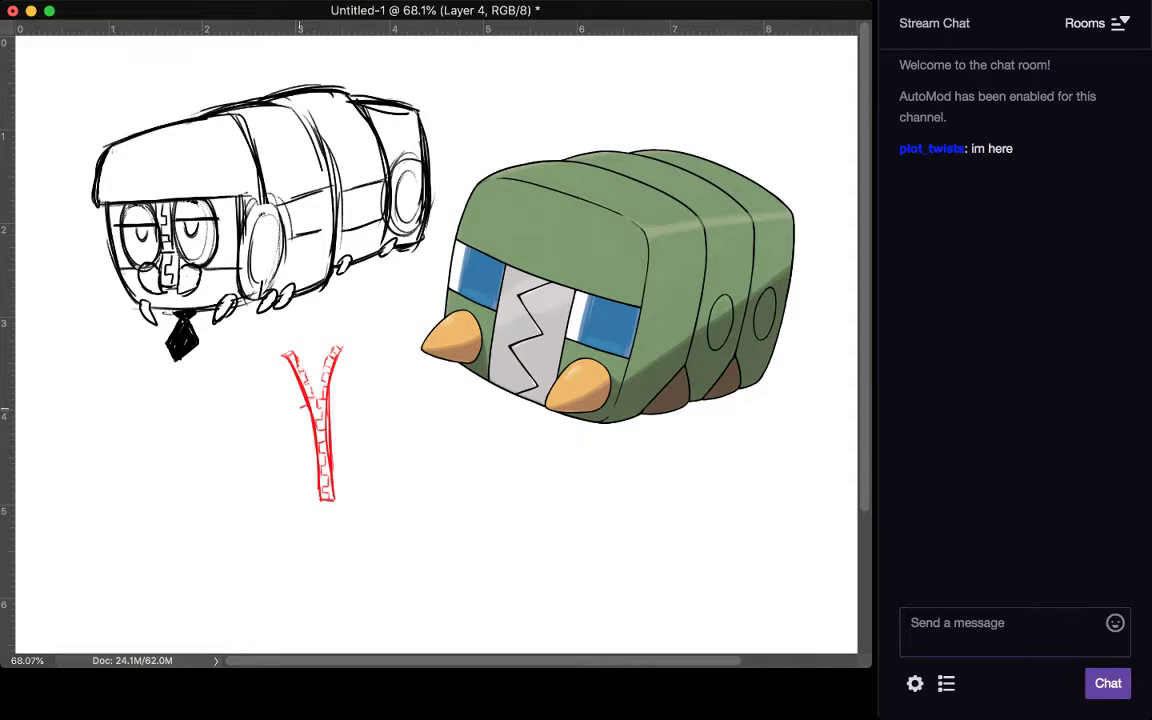
{"action": "left_click_drag", "start_coordinate": [299, 408], "coordinate": [304, 425]}
Step: Handwrite "RATING:" in red to the left of the zipper drawing
{"action": "left_click_drag", "start_coordinate": [181, 420], "coordinate": [181, 452]}
{"action": "mouse_move", "coordinate": [182, 421]}
{"action": "left_mouse_down"}
{"action": "mouse_move", "coordinate": [206, 448]}
{"action": "mouse_move", "coordinate": [204, 436]}
{"action": "mouse_move", "coordinate": [215, 448]}
{"action": "mouse_move", "coordinate": [221, 422]}
{"action": "mouse_move", "coordinate": [248, 452]}
{"action": "left_mouse_up"}
{"action": "mouse_move", "coordinate": [248, 452]}
{"action": "left_mouse_down"}
{"action": "mouse_move", "coordinate": [248, 420]}
{"action": "mouse_move", "coordinate": [265, 438]}
{"action": "left_mouse_up"}
{"action": "left_click", "coordinate": [284, 426]}
{"action": "left_click", "coordinate": [282, 441]}
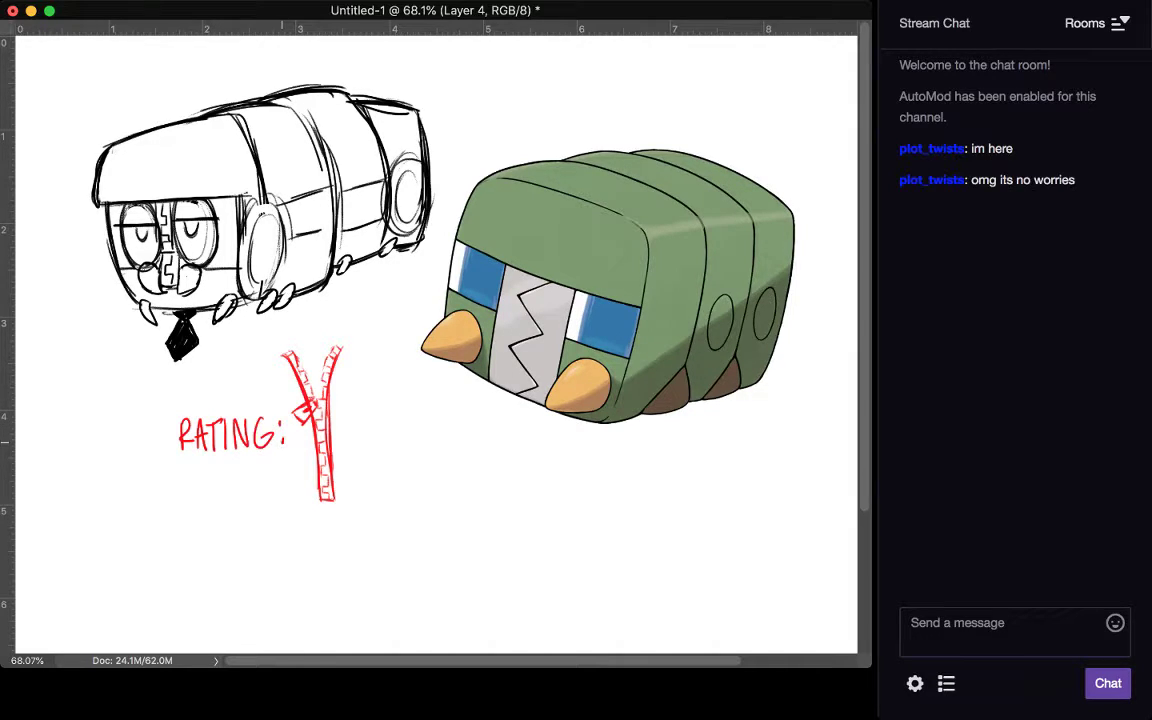
Step: Handwrite "3/4 of a zipped up zipper (mouth)" in red to the right of the zipper drawing
{"action": "mouse_move", "coordinate": [357, 407]}
{"action": "left_mouse_down"}
{"action": "mouse_move", "coordinate": [358, 427]}
{"action": "mouse_move", "coordinate": [409, 413]}
{"action": "mouse_move", "coordinate": [416, 432]}
{"action": "mouse_move", "coordinate": [352, 458]}
{"action": "mouse_move", "coordinate": [418, 454]}
{"action": "left_mouse_up"}
{"action": "mouse_move", "coordinate": [428, 438]}
{"action": "left_mouse_down"}
{"action": "mouse_move", "coordinate": [428, 455]}
{"action": "mouse_move", "coordinate": [451, 441]}
{"action": "mouse_move", "coordinate": [453, 461]}
{"action": "left_mouse_up"}
{"action": "left_click_drag", "start_coordinate": [367, 474], "coordinate": [402, 497]}
{"action": "left_click_drag", "start_coordinate": [412, 484], "coordinate": [452, 488]}
{"action": "mouse_move", "coordinate": [459, 479]}
{"action": "left_mouse_down"}
{"action": "mouse_move", "coordinate": [483, 488]}
{"action": "mouse_move", "coordinate": [488, 476]}
{"action": "left_mouse_up"}
{"action": "left_click_drag", "start_coordinate": [490, 469], "coordinate": [502, 490]}
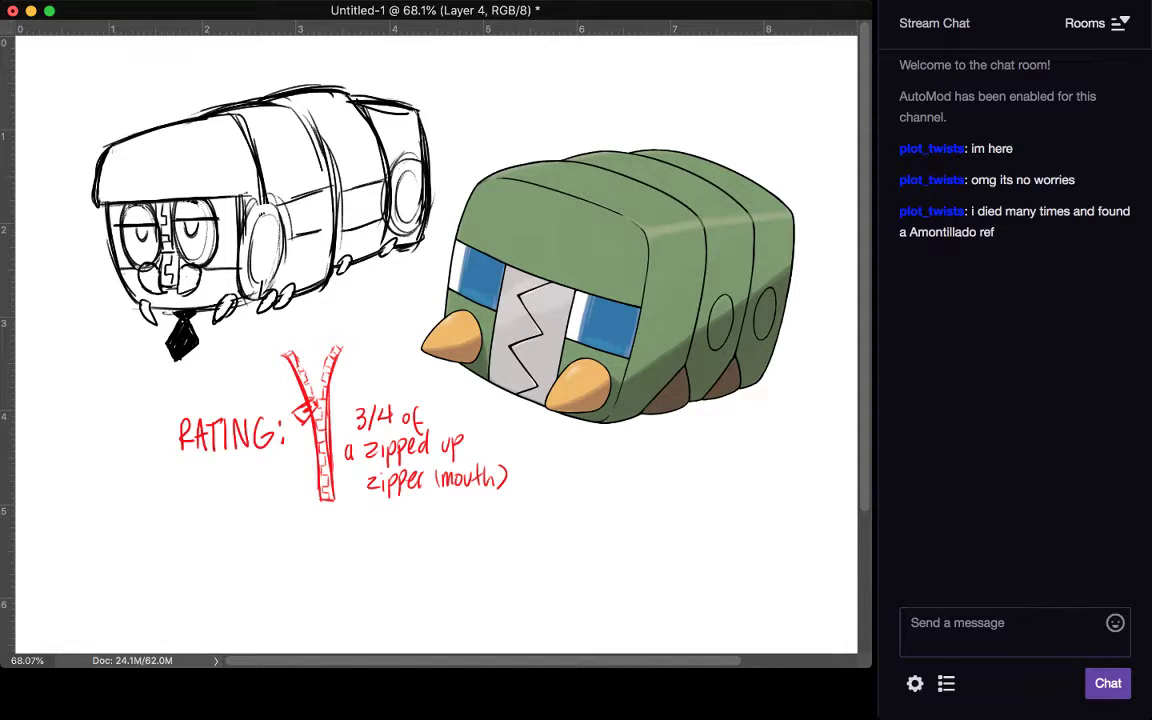
Step: Delete the red zipper drawing and rating text from Layer 4
{"action": "key", "text": "Delete"}
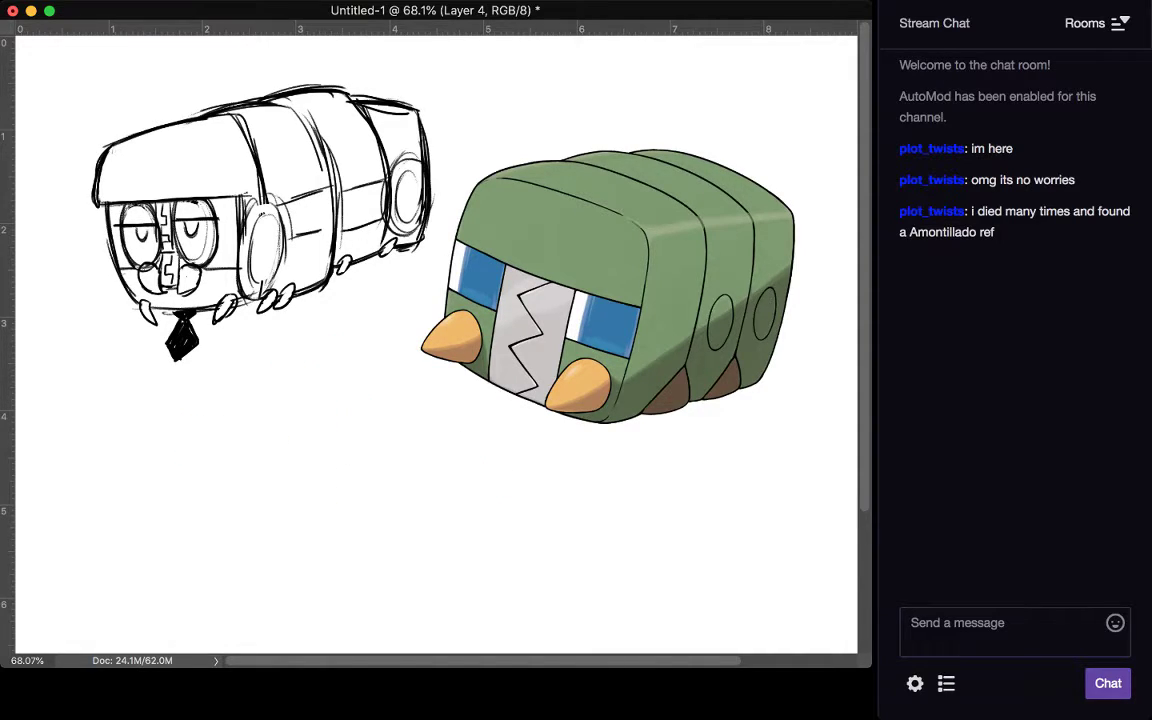
Step: Delete the Charjabug reference layer and the sketch layer, and add a new empty layer
{"action": "key", "text": "alt+bracketleft"}
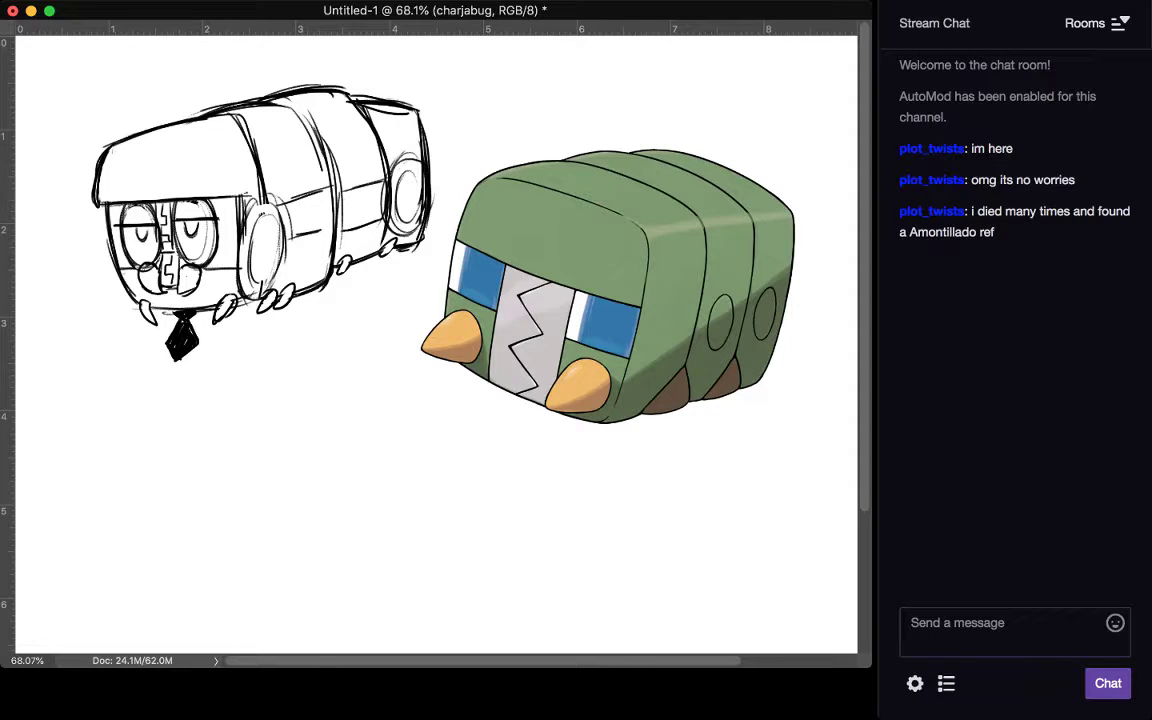
{"action": "key", "text": "Delete"}
{"action": "key", "text": "Delete"}
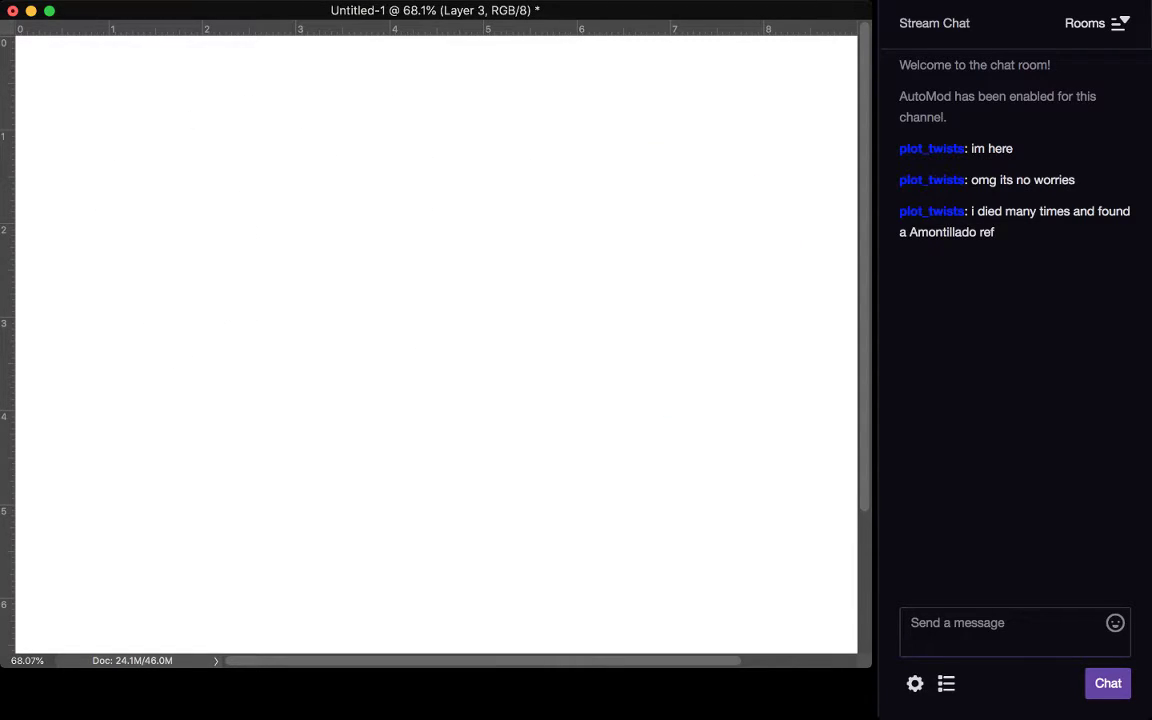
{"action": "key", "text": "alt+shift+super+n"}
Step: Zoom out to 50% and enlarge the document window so the whole canvas fits with a margin around it
{"action": "key", "text": "super+minus"}
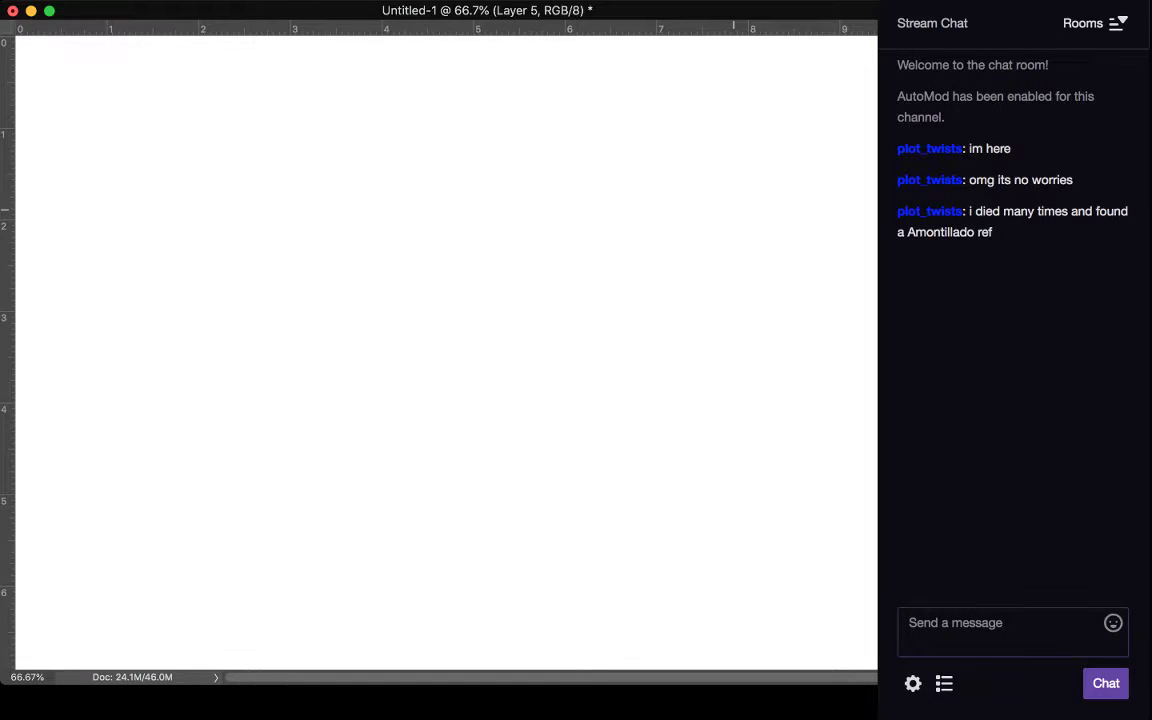
{"action": "key", "text": "super+minus"}
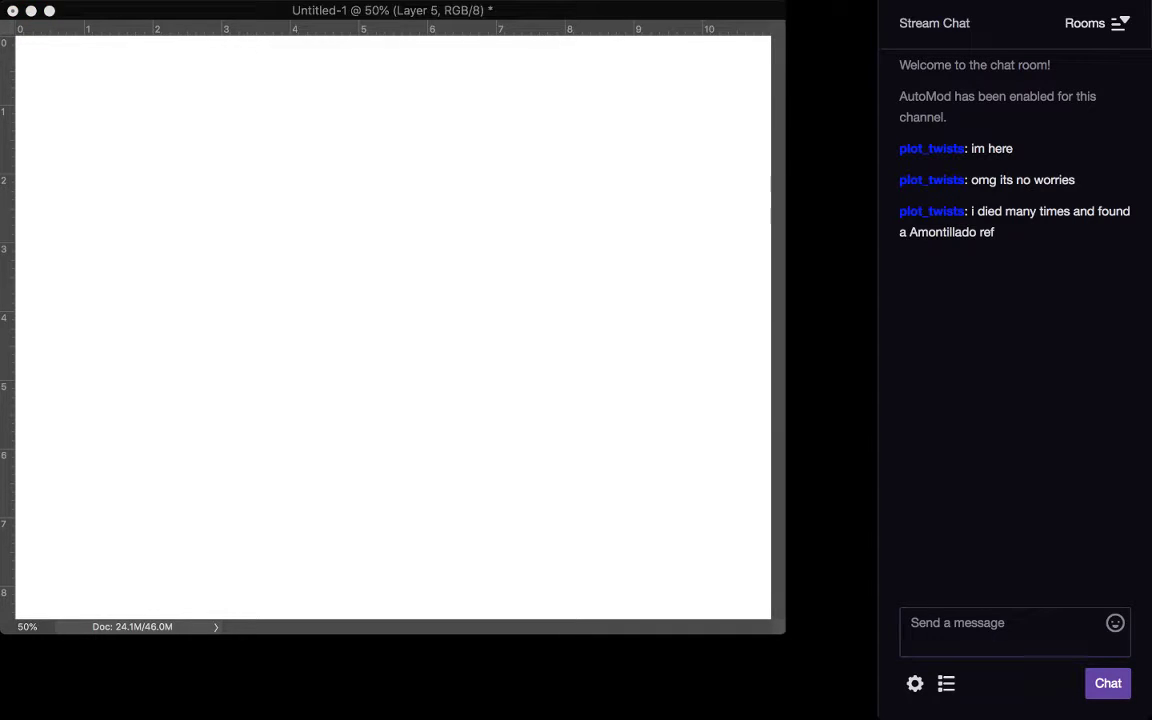
{"action": "key", "text": "super+Tab"}
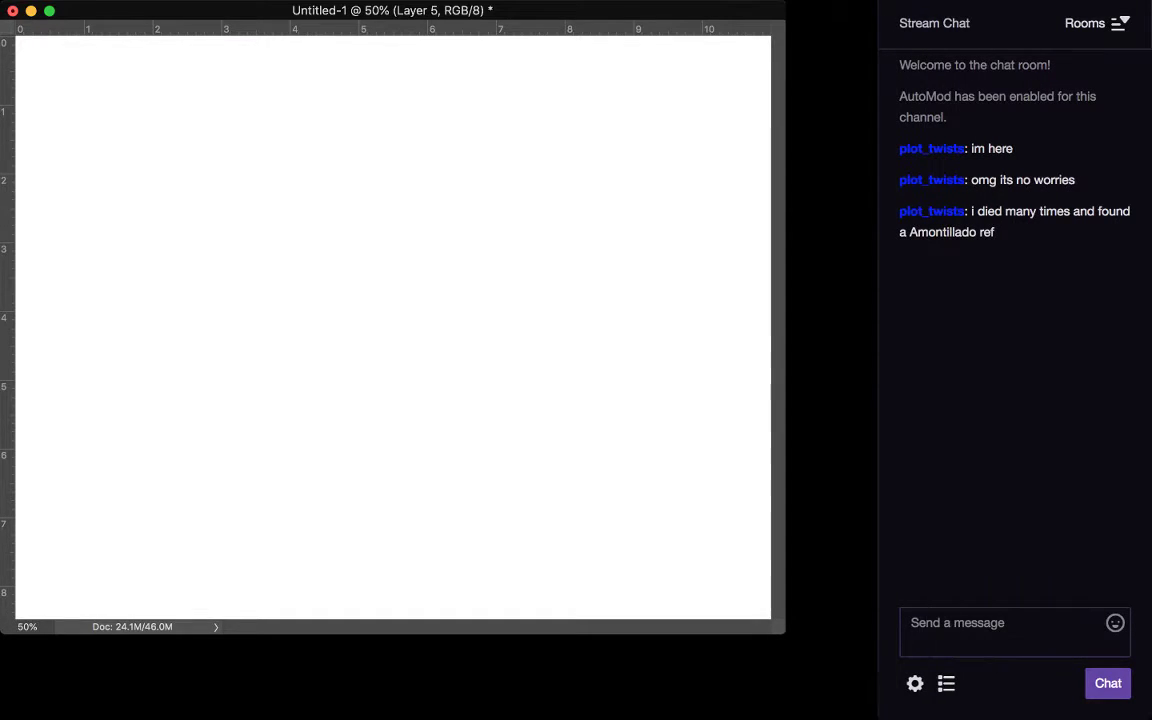
{"action": "left_click_drag", "start_coordinate": [785, 633], "coordinate": [852, 669]}
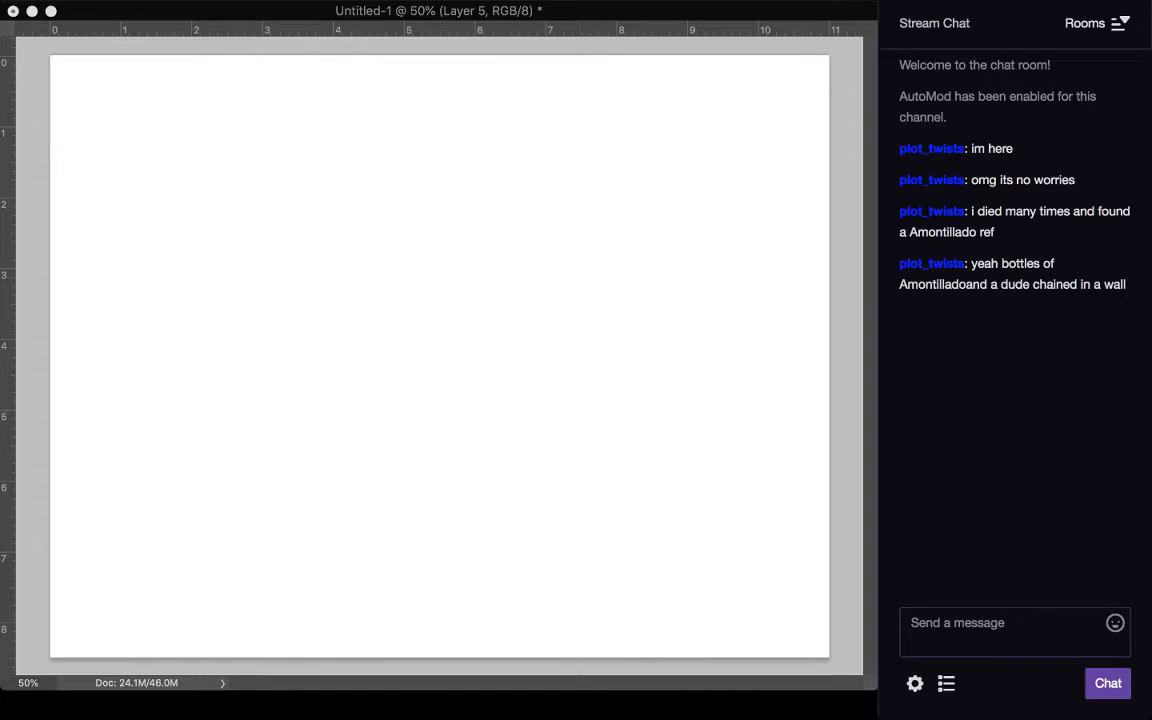
{"action": "key", "text": "super+Tab"}
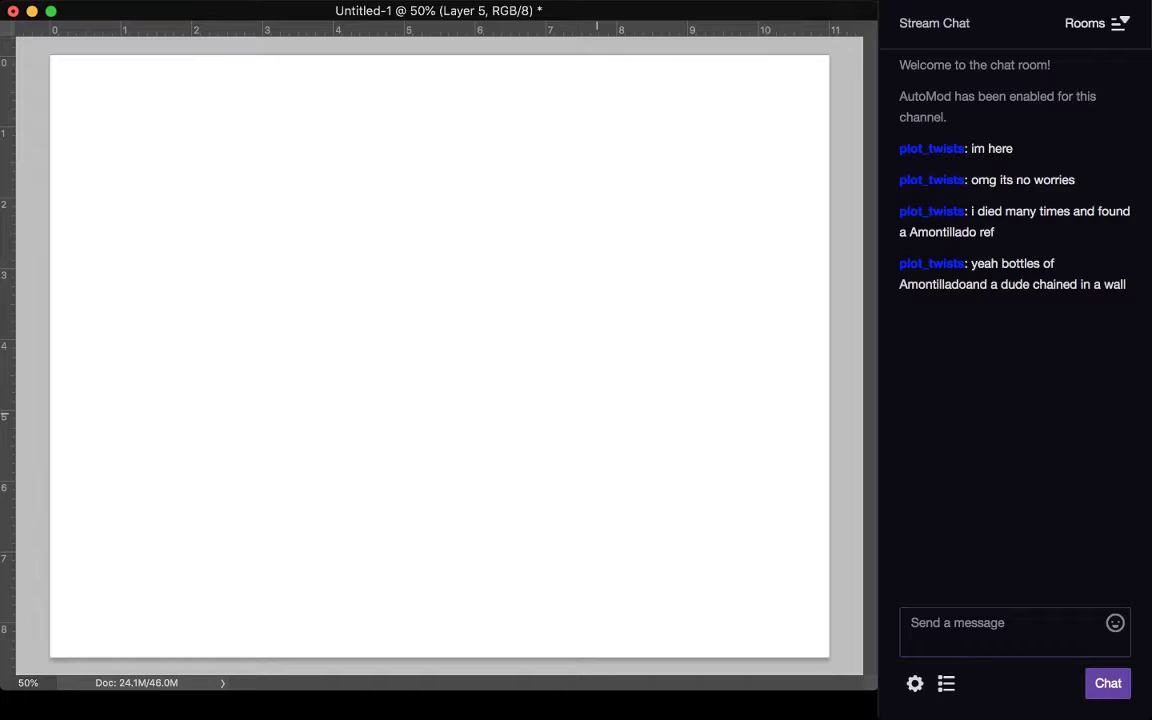
{"action": "left_click_drag", "start_coordinate": [175, 257], "coordinate": [419, 180]}
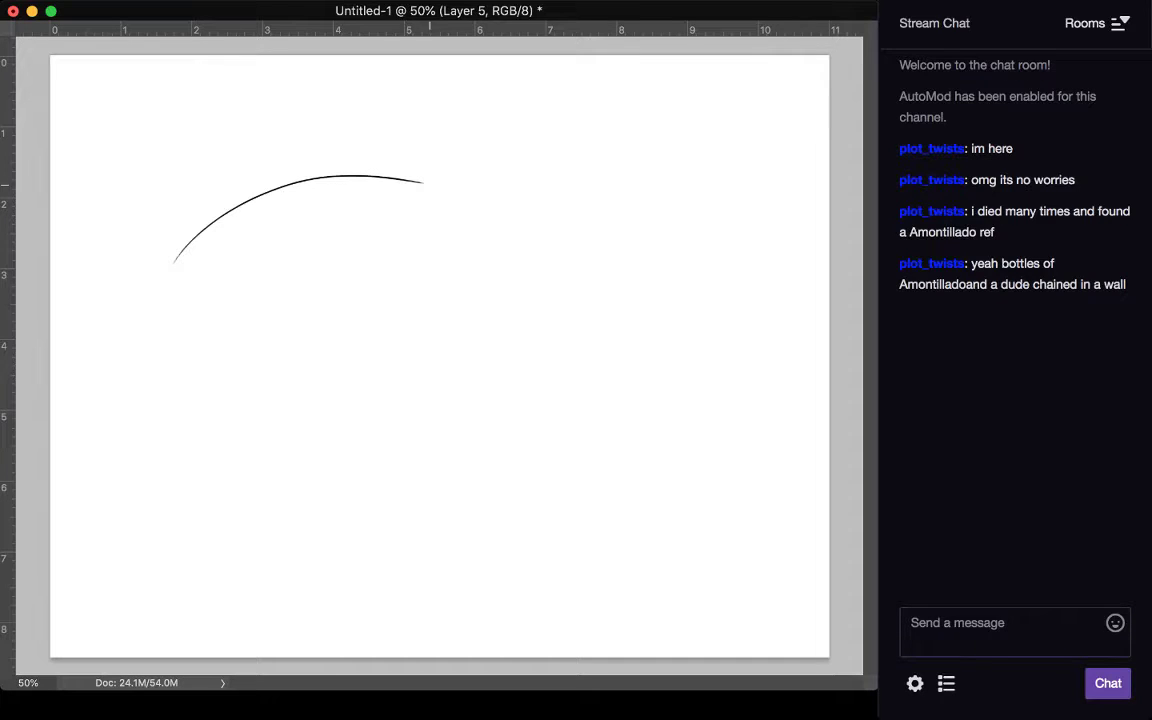
{"action": "mouse_move", "coordinate": [172, 262]}
{"action": "left_mouse_down"}
{"action": "mouse_move", "coordinate": [440, 188]}
{"action": "mouse_move", "coordinate": [505, 214]}
{"action": "left_mouse_up"}
{"action": "left_click_drag", "start_coordinate": [394, 172], "coordinate": [560, 271]}
{"action": "left_click_drag", "start_coordinate": [491, 209], "coordinate": [557, 277]}
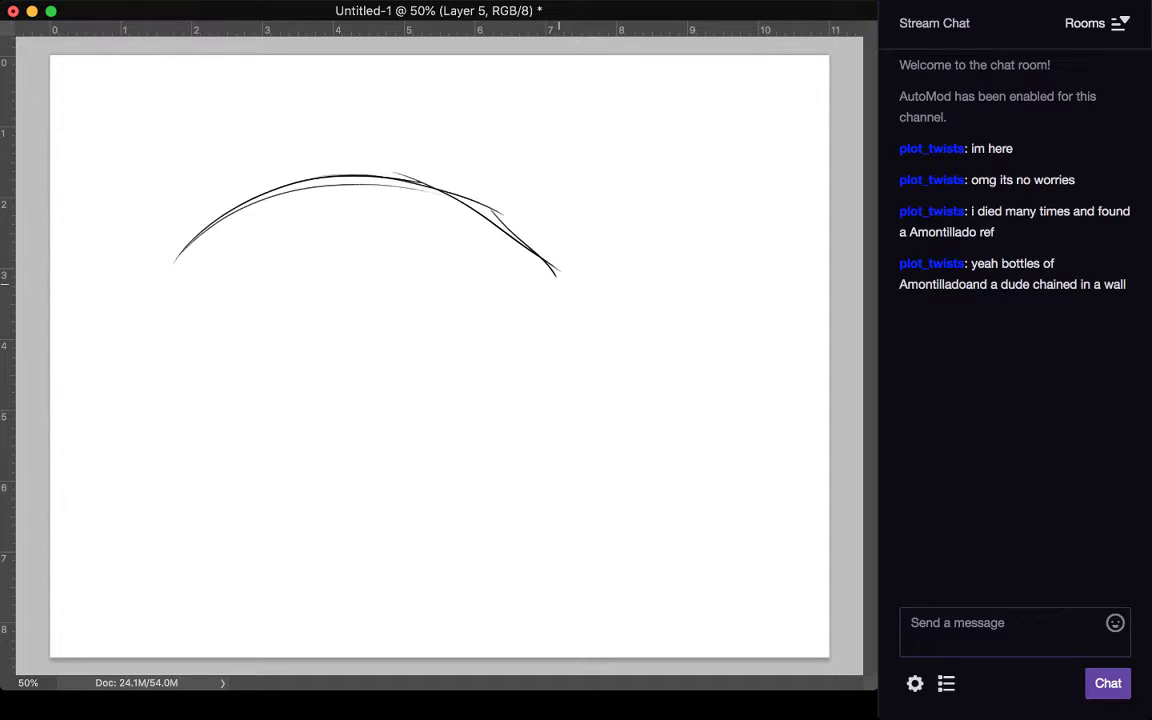
{"action": "key", "text": "super+alt+z"}
{"action": "key", "text": "super+alt+z"}
{"action": "key", "text": "super+alt+z"}
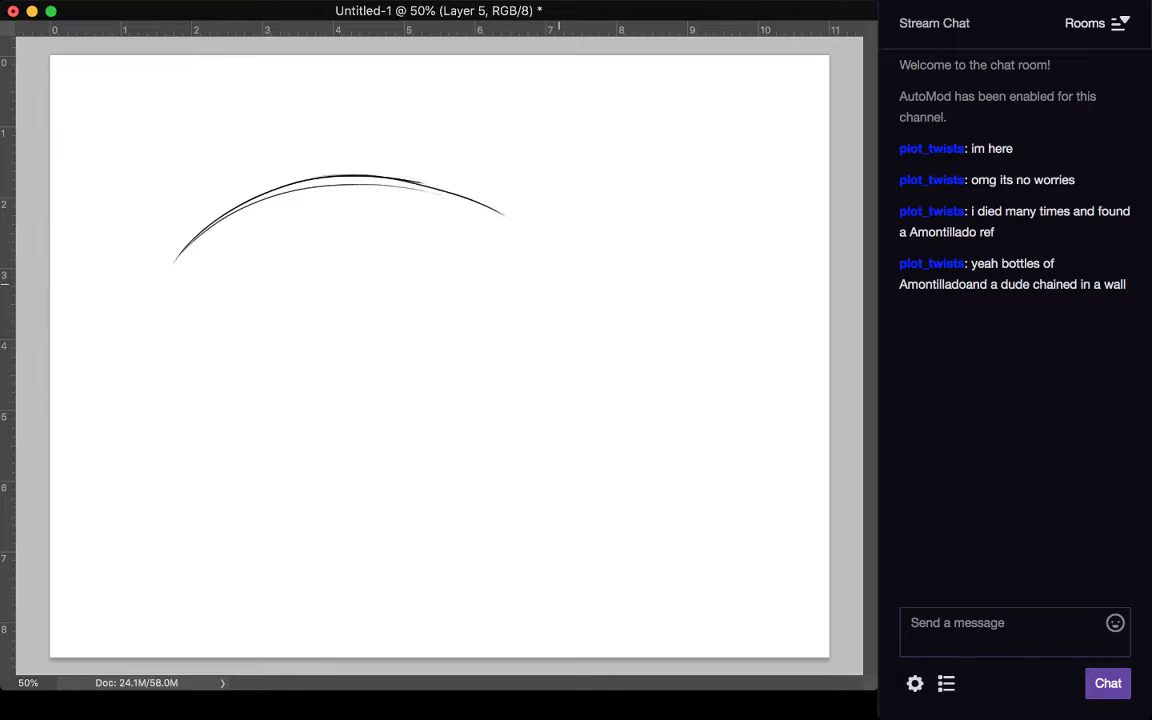
{"action": "key", "text": "super+alt+z"}
{"action": "key", "text": "super+alt+z"}
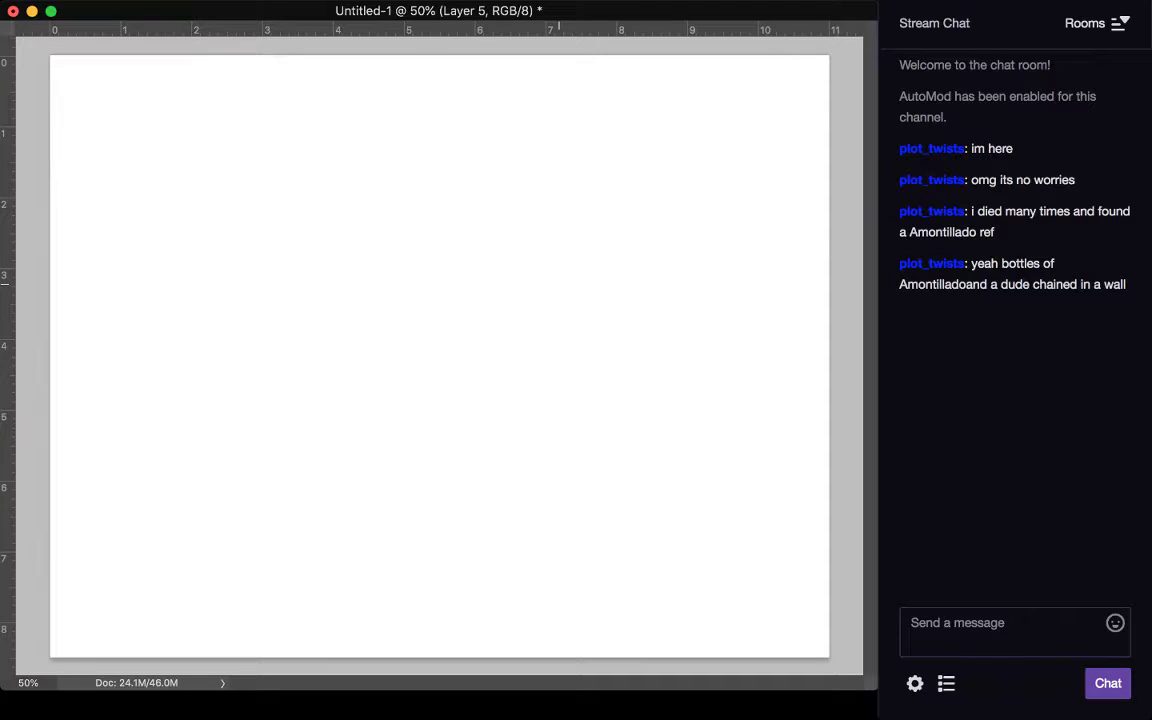
{"action": "left_click_drag", "start_coordinate": [170, 247], "coordinate": [368, 175]}
{"action": "left_click_drag", "start_coordinate": [154, 267], "coordinate": [468, 186]}
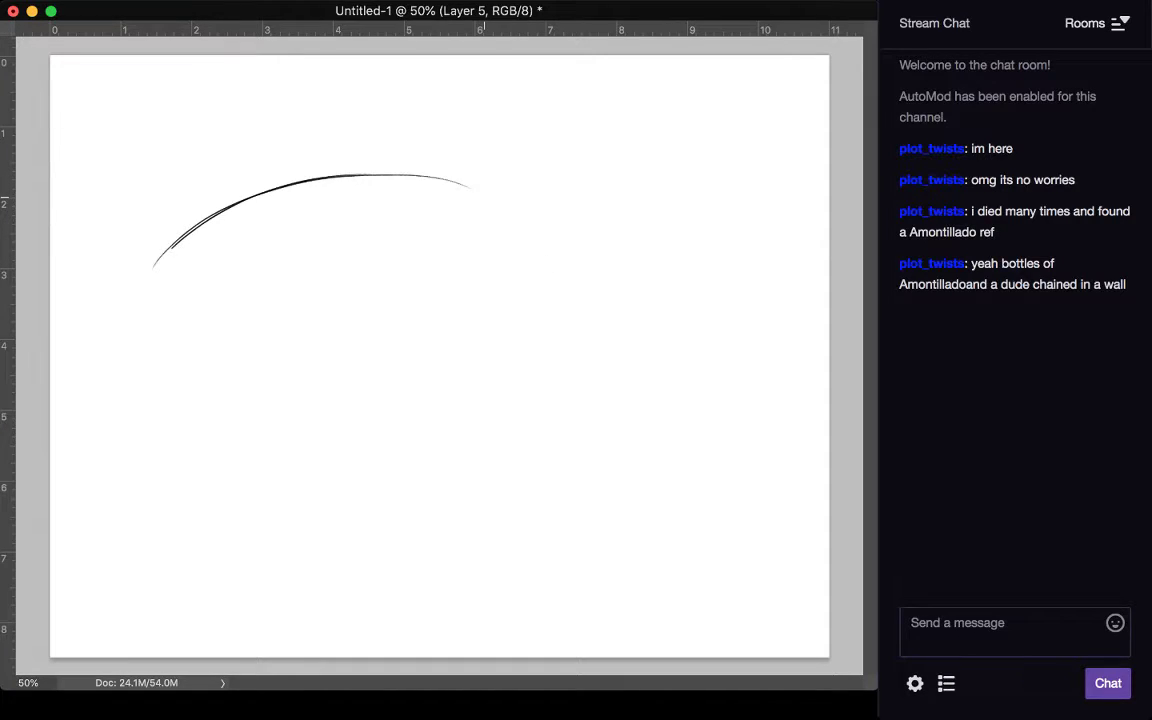
{"action": "key", "text": "super+alt+z"}
{"action": "key", "text": "super+alt+z"}
{"action": "mouse_move", "coordinate": [134, 307]}
{"action": "left_mouse_down"}
{"action": "mouse_move", "coordinate": [275, 188]}
{"action": "mouse_move", "coordinate": [502, 255]}
{"action": "left_mouse_up"}
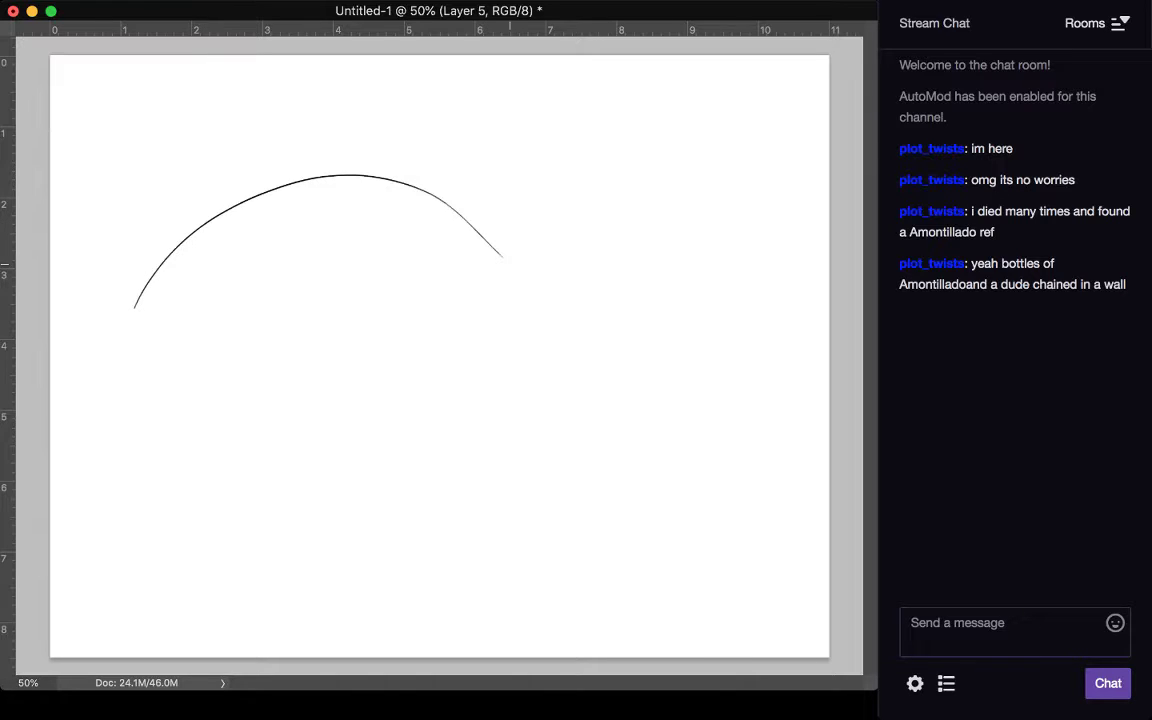
{"action": "key", "text": "super+z"}
{"action": "mouse_move", "coordinate": [148, 293]}
{"action": "left_mouse_down"}
{"action": "mouse_move", "coordinate": [190, 247]}
{"action": "mouse_move", "coordinate": [412, 219]}
{"action": "left_mouse_up"}
{"action": "mouse_move", "coordinate": [168, 262]}
{"action": "left_mouse_down"}
{"action": "mouse_move", "coordinate": [195, 242]}
{"action": "mouse_move", "coordinate": [350, 190]}
{"action": "mouse_move", "coordinate": [450, 222]}
{"action": "left_mouse_up"}
{"action": "left_click_drag", "start_coordinate": [218, 223], "coordinate": [466, 248]}
{"action": "key", "text": "super+alt+z"}
{"action": "key", "text": "super+alt+z"}
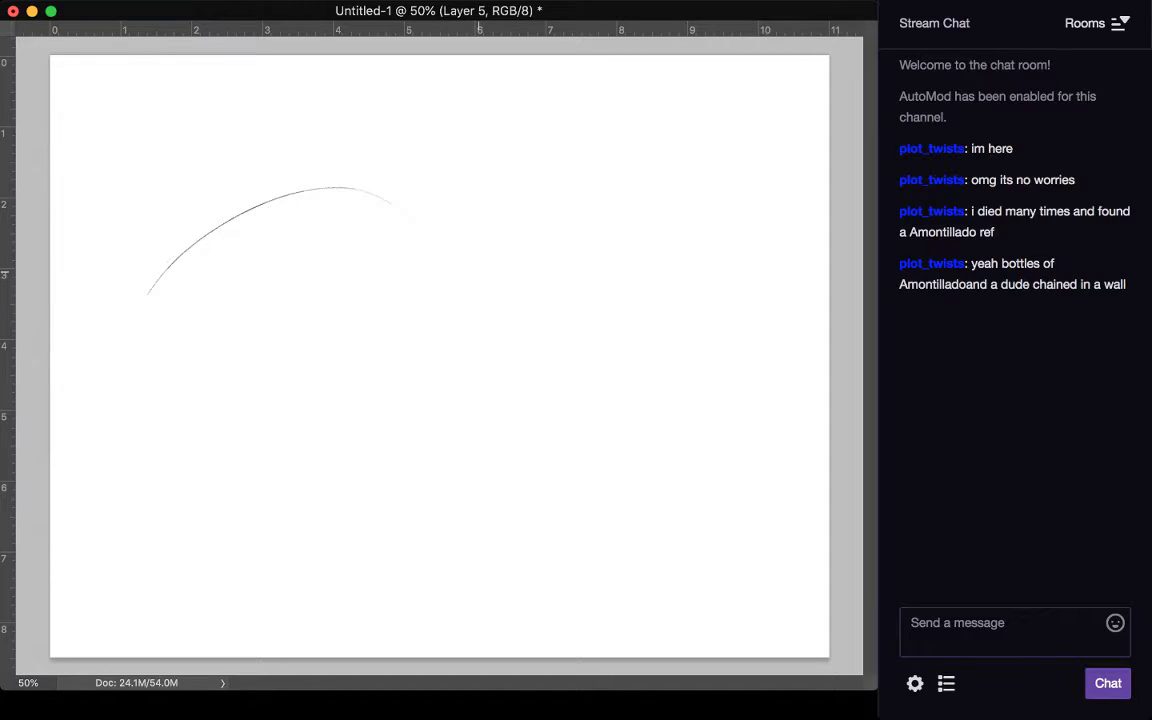
Step: Draw a wide domed arc for the upper body and a curve for the body's lower left edge
{"action": "mouse_move", "coordinate": [159, 286]}
{"action": "left_mouse_down"}
{"action": "mouse_move", "coordinate": [514, 249]}
{"action": "mouse_move", "coordinate": [523, 260]}
{"action": "left_mouse_up"}
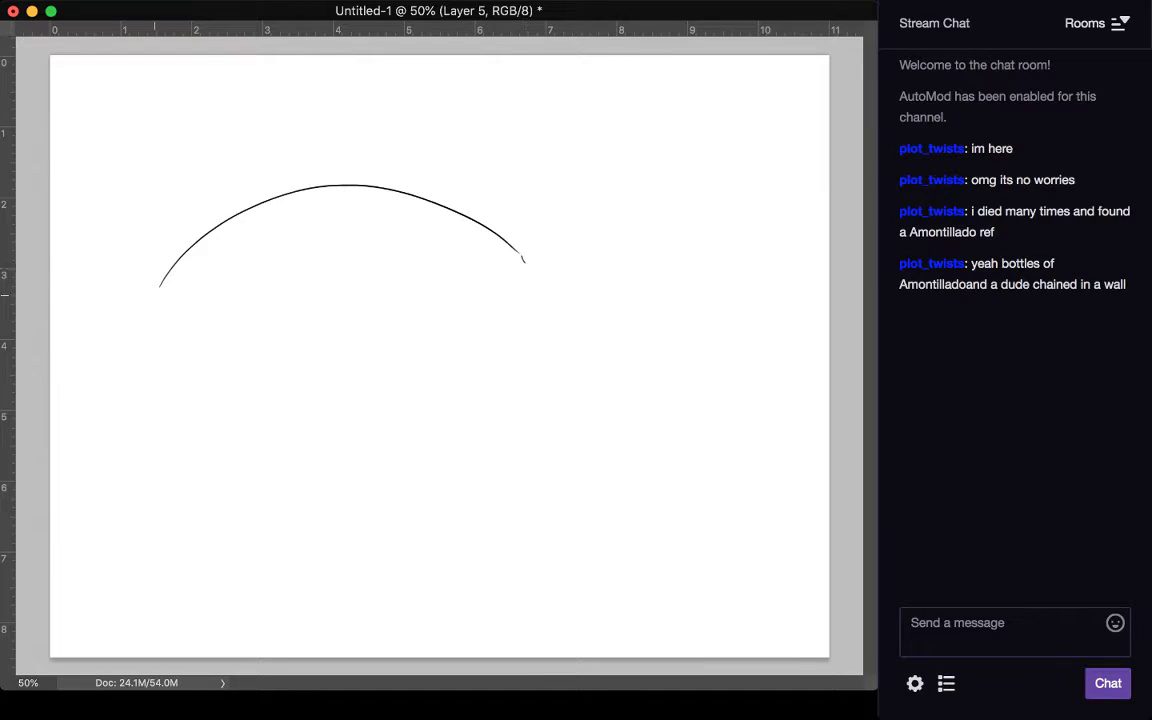
{"action": "mouse_move", "coordinate": [158, 318]}
{"action": "left_mouse_down"}
{"action": "mouse_move", "coordinate": [244, 389]}
{"action": "mouse_move", "coordinate": [148, 321]}
{"action": "mouse_move", "coordinate": [360, 397]}
{"action": "left_mouse_up"}
{"action": "mouse_move", "coordinate": [535, 284]}
{"action": "left_mouse_down"}
{"action": "mouse_move", "coordinate": [464, 355]}
{"action": "mouse_move", "coordinate": [532, 308]}
{"action": "mouse_move", "coordinate": [414, 391]}
{"action": "left_mouse_up"}
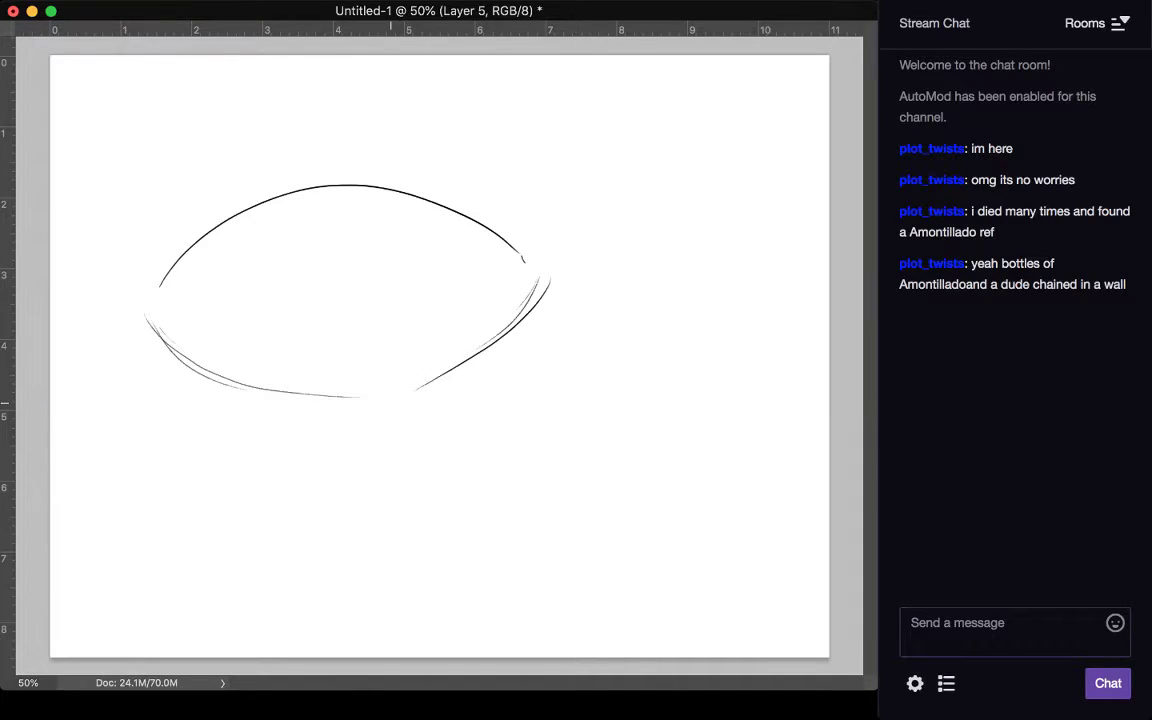
{"action": "key", "text": "super+z"}
{"action": "key", "text": "super+z"}
{"action": "key", "text": "super+z"}
{"action": "left_click_drag", "start_coordinate": [532, 268], "coordinate": [380, 382]}
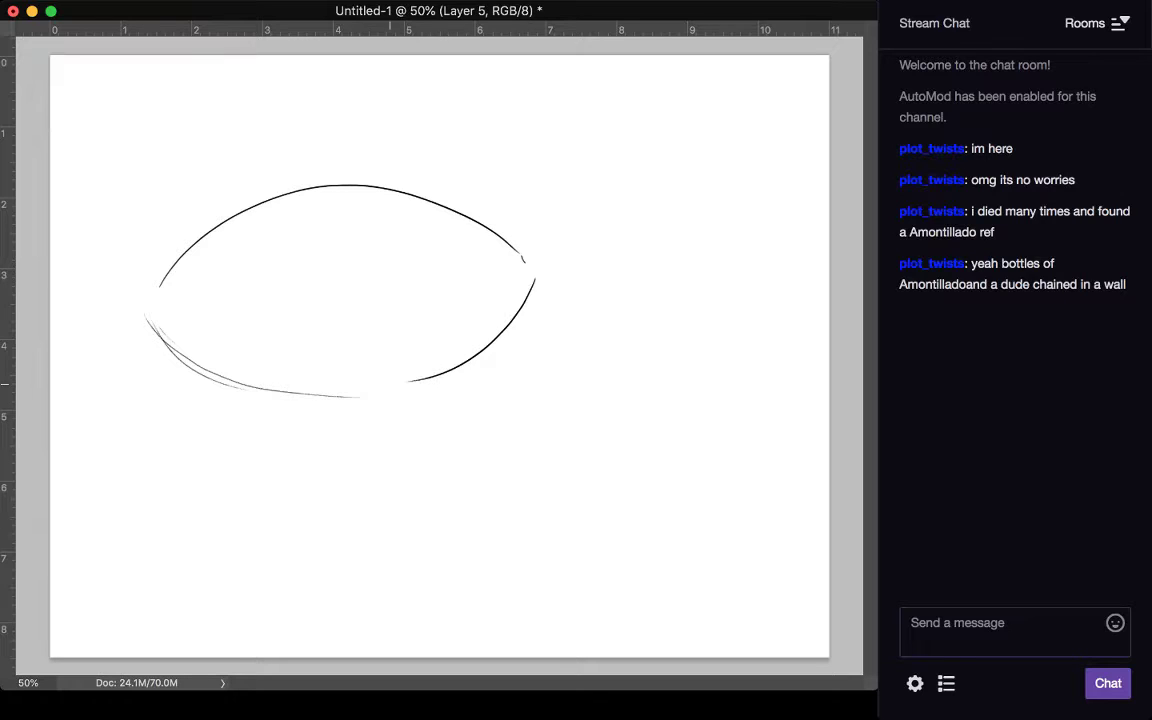
{"action": "key", "text": "super+z"}
{"action": "mouse_move", "coordinate": [535, 268]}
{"action": "left_mouse_down"}
{"action": "mouse_move", "coordinate": [454, 353]}
{"action": "mouse_move", "coordinate": [375, 385]}
{"action": "left_mouse_up"}
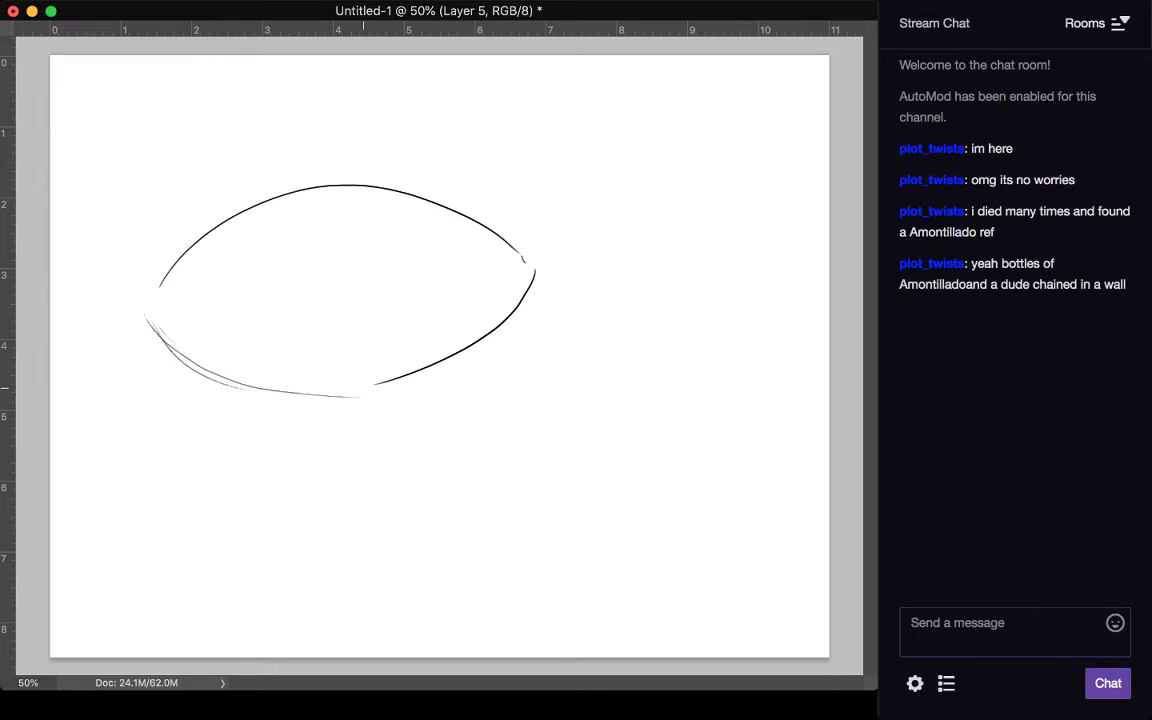
{"action": "key", "text": "super+z"}
{"action": "mouse_move", "coordinate": [527, 264]}
{"action": "left_mouse_down"}
{"action": "mouse_move", "coordinate": [533, 274]}
{"action": "mouse_move", "coordinate": [495, 328]}
{"action": "mouse_move", "coordinate": [430, 362]}
{"action": "left_mouse_up"}
{"action": "key", "text": "super+z"}
{"action": "mouse_move", "coordinate": [532, 268]}
{"action": "left_mouse_down"}
{"action": "mouse_move", "coordinate": [535, 305]}
{"action": "mouse_move", "coordinate": [466, 362]}
{"action": "mouse_move", "coordinate": [360, 391]}
{"action": "left_mouse_up"}
{"action": "key", "text": "super+z"}
{"action": "key", "text": "super+z"}
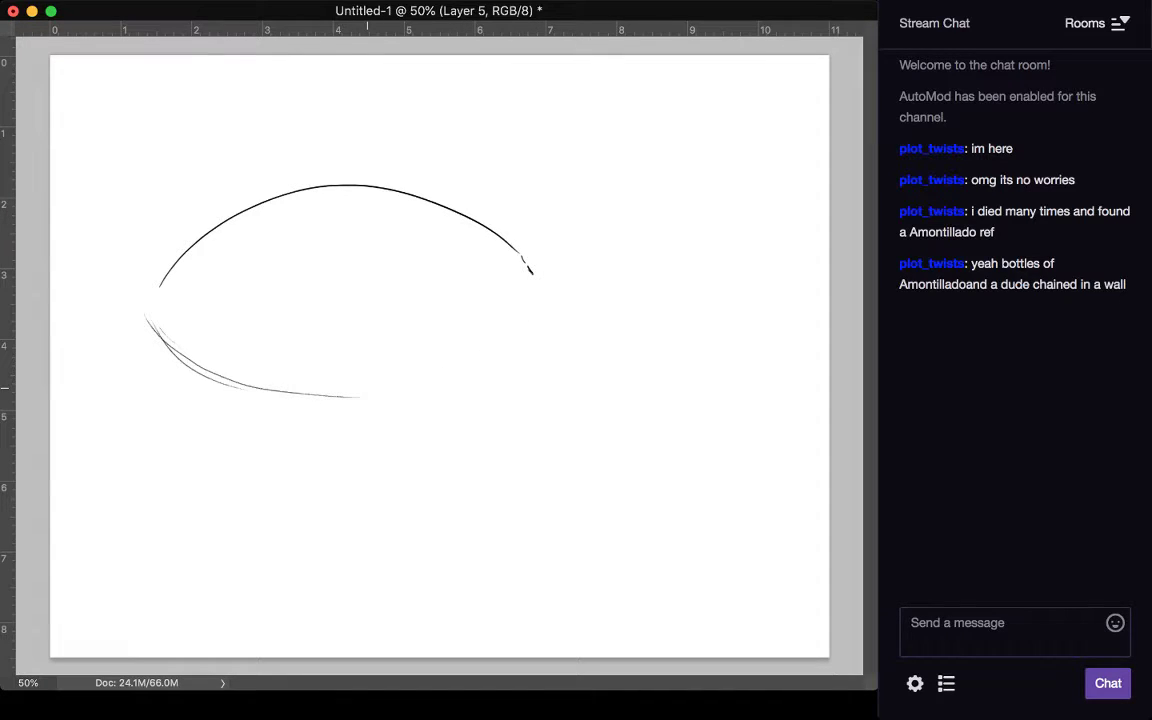
{"action": "mouse_move", "coordinate": [545, 289]}
{"action": "left_mouse_down"}
{"action": "mouse_move", "coordinate": [530, 268]}
{"action": "mouse_move", "coordinate": [547, 292]}
{"action": "mouse_move", "coordinate": [390, 388]}
{"action": "left_mouse_up"}
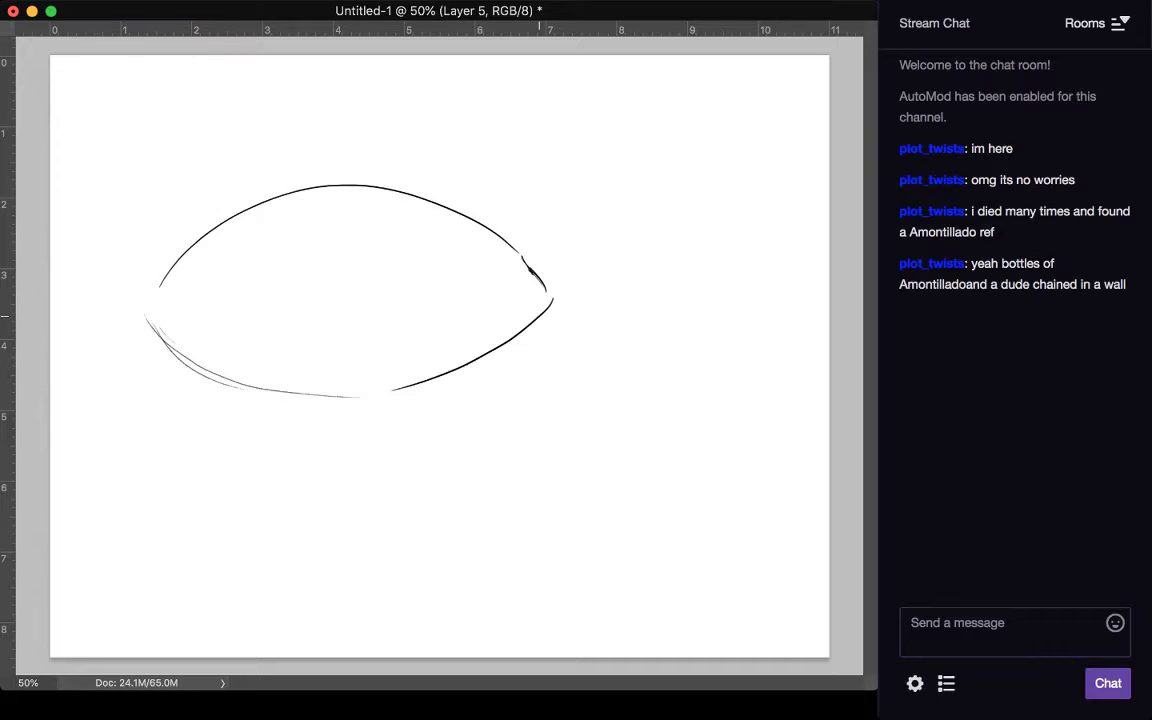
{"action": "key", "text": "super+z"}
{"action": "mouse_move", "coordinate": [549, 300]}
{"action": "left_mouse_down"}
{"action": "mouse_move", "coordinate": [521, 339]}
{"action": "mouse_move", "coordinate": [448, 369]}
{"action": "left_mouse_up"}
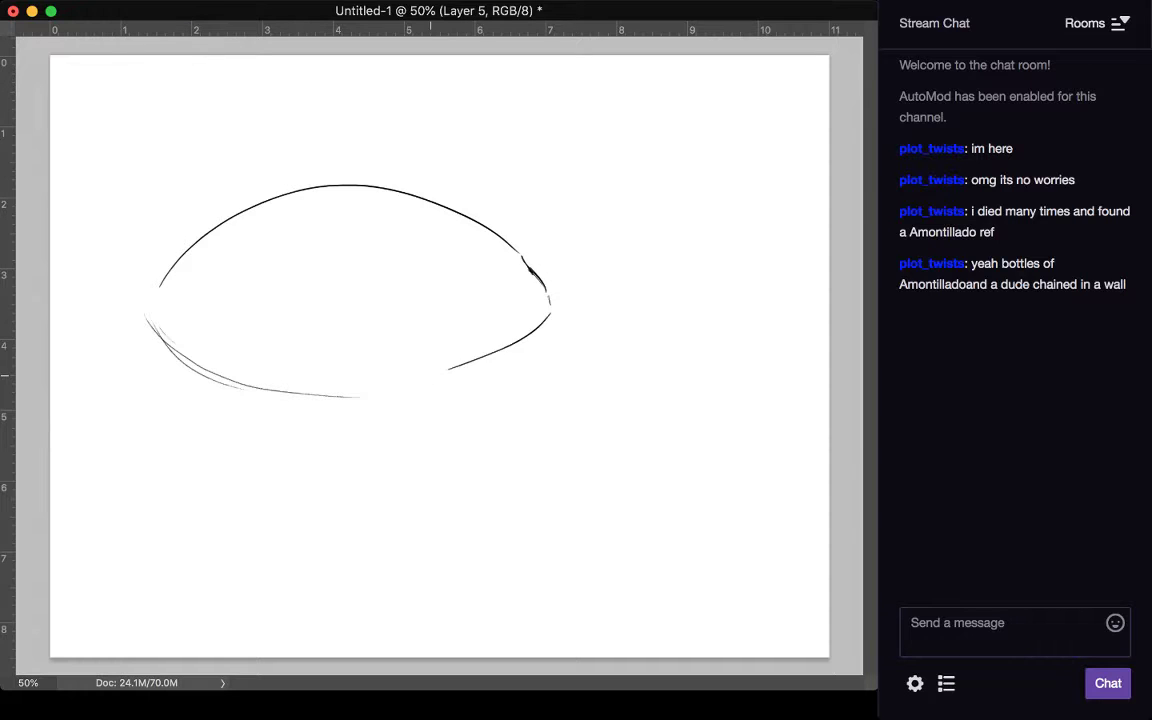
{"action": "key", "text": "super+z"}
{"action": "key", "text": "super+z"}
{"action": "key", "text": "super+z"}
{"action": "key", "text": "super+z"}
Step: Extend the dome on both sides and sketch the body's shallow curved underside
{"action": "left_click_drag", "start_coordinate": [512, 243], "coordinate": [553, 297]}
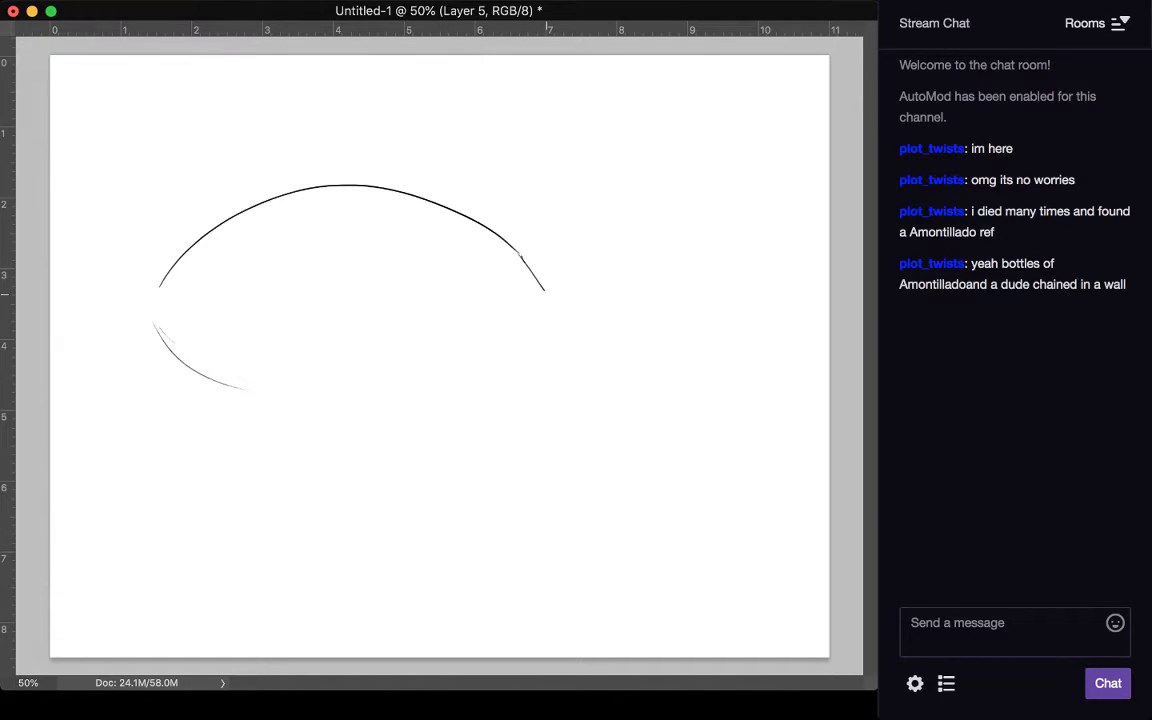
{"action": "mouse_move", "coordinate": [185, 252]}
{"action": "left_mouse_down"}
{"action": "mouse_move", "coordinate": [145, 318]}
{"action": "mouse_move", "coordinate": [220, 385]}
{"action": "mouse_move", "coordinate": [435, 407]}
{"action": "left_mouse_up"}
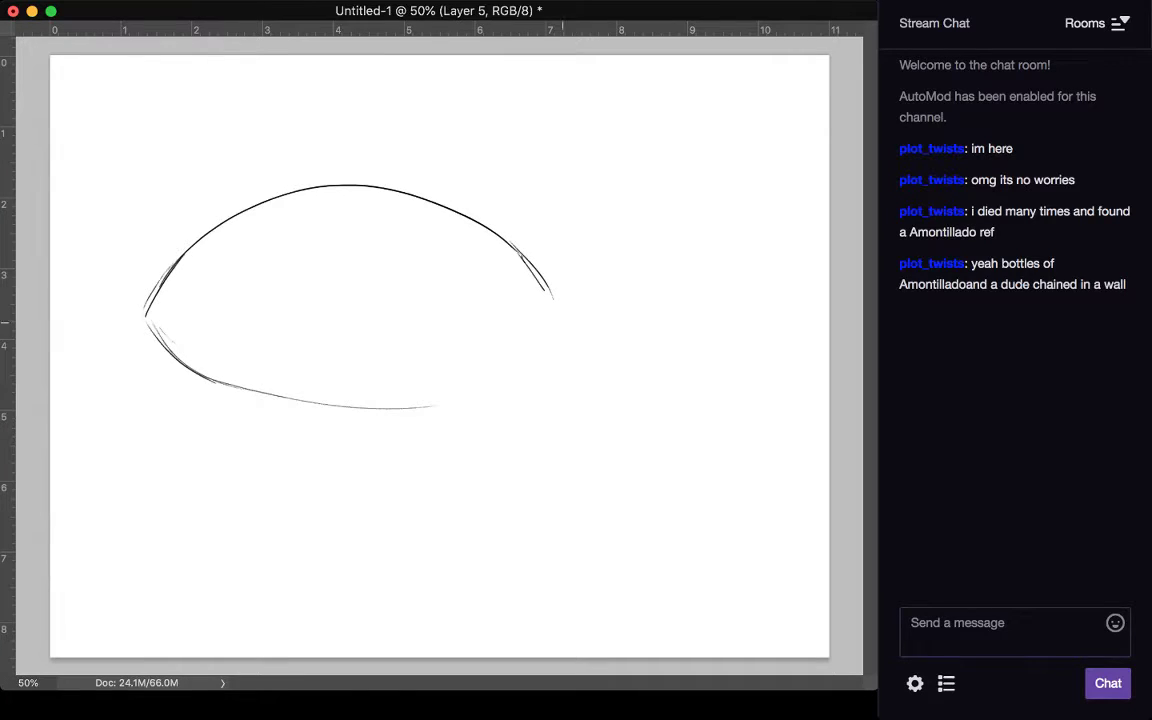
{"action": "left_click_drag", "start_coordinate": [563, 322], "coordinate": [463, 389]}
Step: Draw a curved line across the body below the dome, with two half-closed eyes and pupils hanging from it
{"action": "mouse_move", "coordinate": [150, 318]}
{"action": "left_mouse_down"}
{"action": "mouse_move", "coordinate": [360, 330]}
{"action": "mouse_move", "coordinate": [558, 311]}
{"action": "mouse_move", "coordinate": [222, 333]}
{"action": "mouse_move", "coordinate": [316, 355]}
{"action": "mouse_move", "coordinate": [323, 340]}
{"action": "mouse_move", "coordinate": [445, 341]}
{"action": "left_mouse_up"}
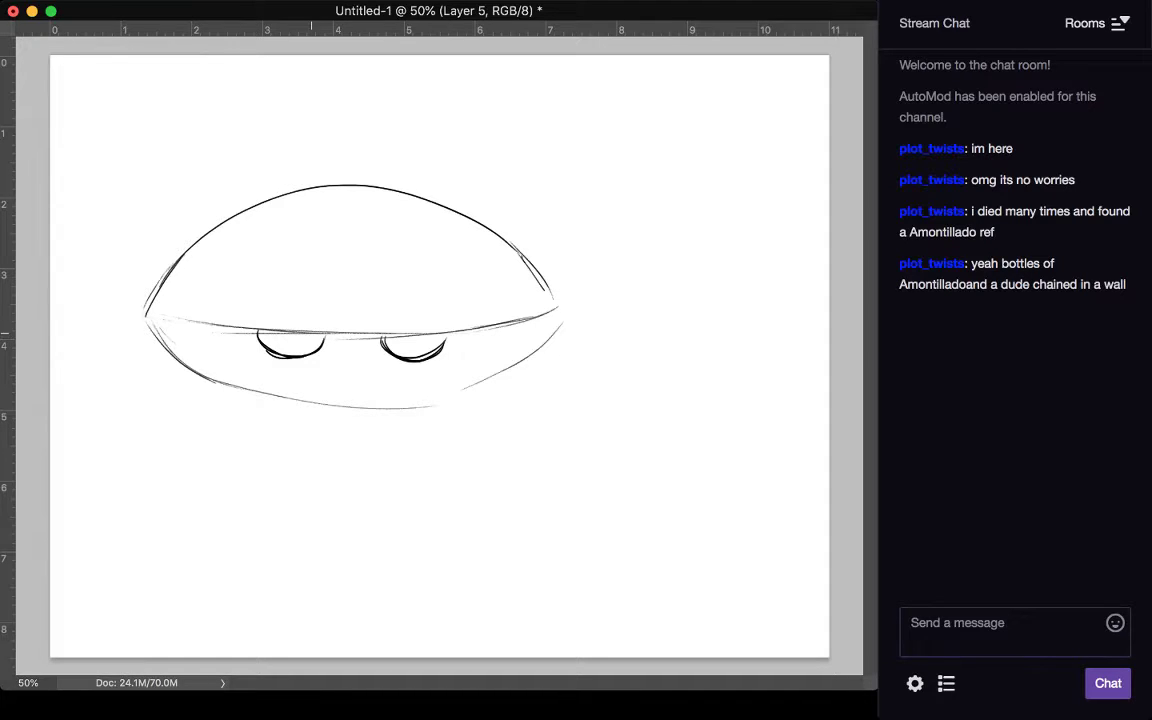
{"action": "left_click_drag", "start_coordinate": [278, 336], "coordinate": [309, 337]}
{"action": "left_click_drag", "start_coordinate": [281, 340], "coordinate": [306, 341]}
{"action": "left_click_drag", "start_coordinate": [401, 346], "coordinate": [431, 343]}
Step: Draw brow creases above the inner eye corners and a small upright triangle under the left eye
{"action": "left_click_drag", "start_coordinate": [272, 369], "coordinate": [304, 370]}
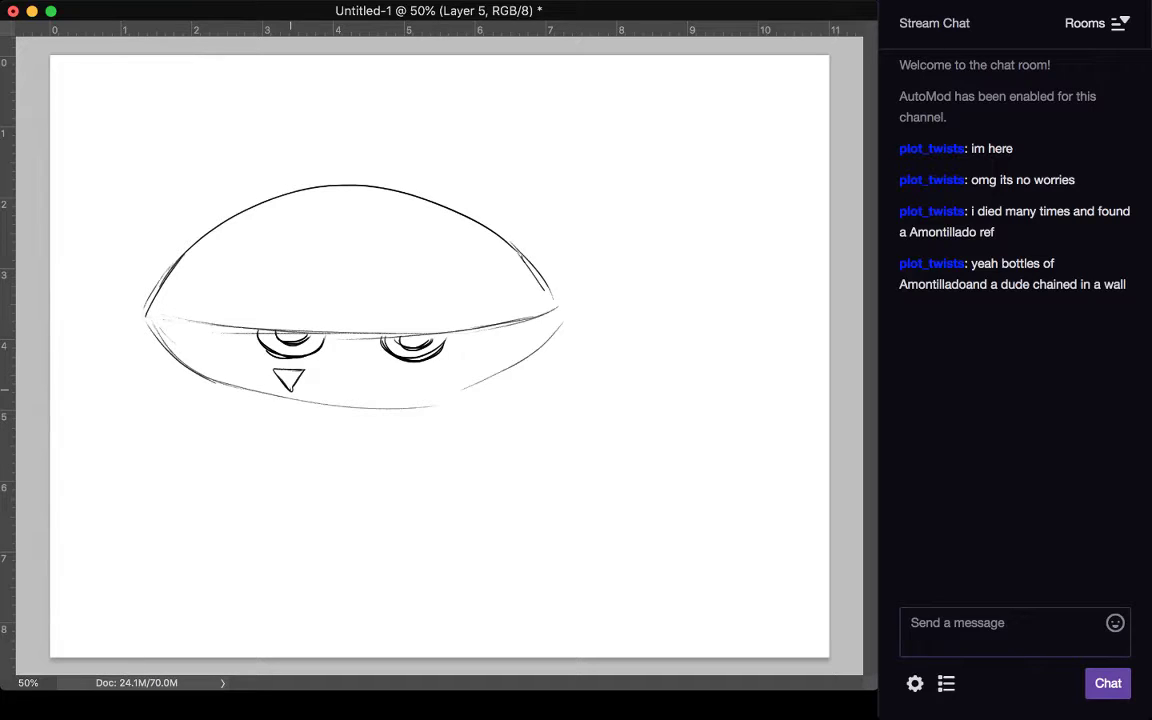
{"action": "left_click_drag", "start_coordinate": [372, 316], "coordinate": [401, 331]}
{"action": "left_click_drag", "start_coordinate": [318, 331], "coordinate": [410, 332]}
{"action": "mouse_move", "coordinate": [306, 371]}
{"action": "left_mouse_down"}
{"action": "mouse_move", "coordinate": [271, 373]}
{"action": "mouse_move", "coordinate": [301, 383]}
{"action": "left_mouse_up"}
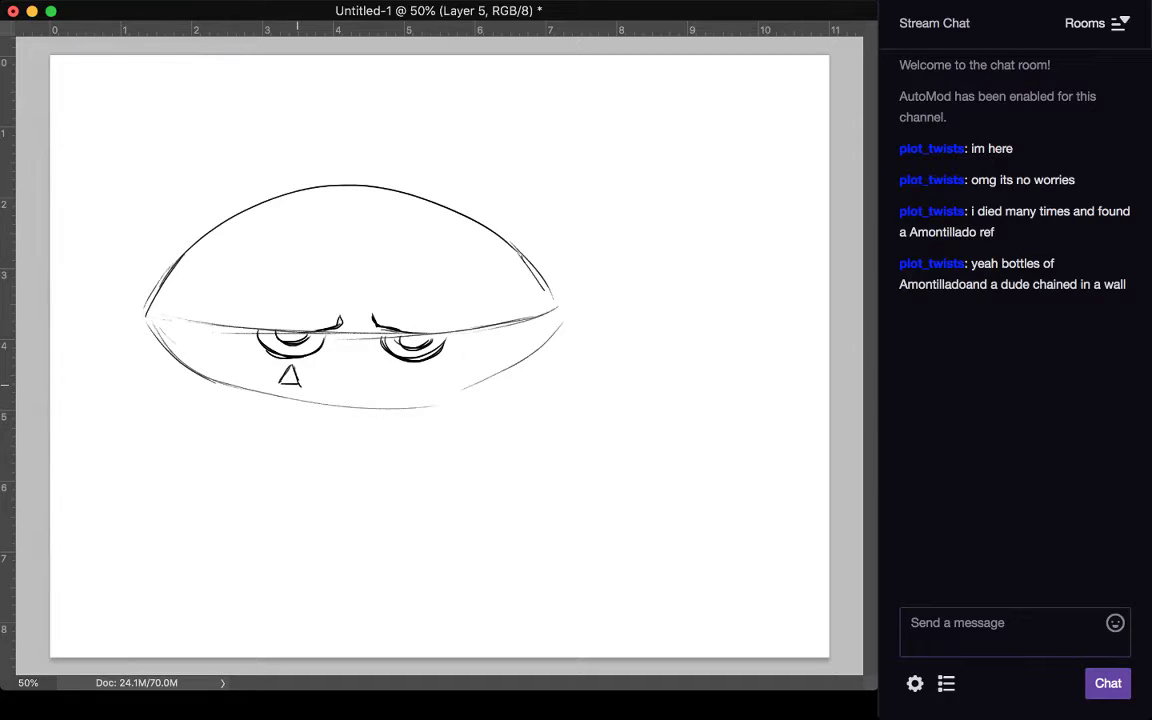
Step: Draw a matching triangle under the right eye and shade both pupils
{"action": "mouse_move", "coordinate": [420, 366]}
{"action": "left_mouse_down"}
{"action": "mouse_move", "coordinate": [410, 388]}
{"action": "mouse_move", "coordinate": [426, 377]}
{"action": "mouse_move", "coordinate": [433, 389]}
{"action": "left_mouse_up"}
{"action": "left_click_drag", "start_coordinate": [400, 338], "coordinate": [426, 343]}
{"action": "left_click_drag", "start_coordinate": [280, 335], "coordinate": [302, 340]}
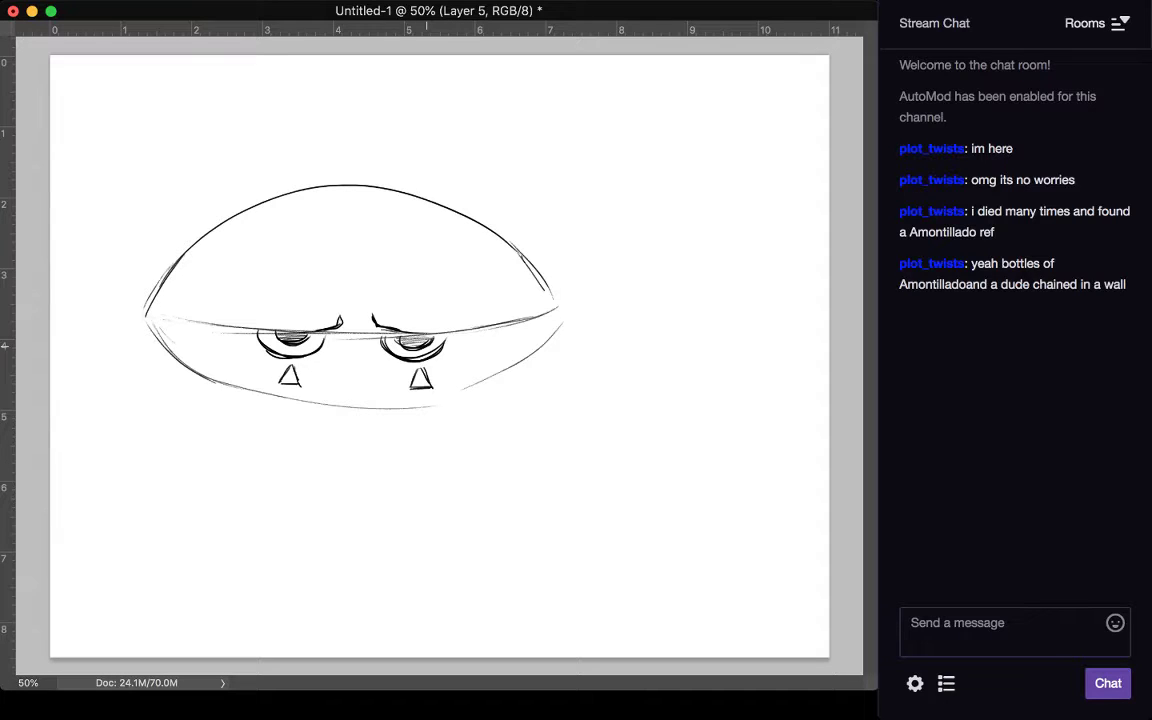
Step: Draw a w-shaped mouth between the triangles and short diagonal blush marks beside both eyes
{"action": "left_click_drag", "start_coordinate": [332, 372], "coordinate": [380, 373]}
{"action": "left_click_drag", "start_coordinate": [444, 359], "coordinate": [444, 366]}
{"action": "left_click_drag", "start_coordinate": [460, 358], "coordinate": [459, 366]}
{"action": "left_click_drag", "start_coordinate": [280, 362], "coordinate": [255, 362]}
{"action": "left_click_drag", "start_coordinate": [257, 369], "coordinate": [264, 362]}
Step: Darken and close the body's lower outline from the left corner around to the right corner
{"action": "mouse_move", "coordinate": [154, 331]}
{"action": "left_mouse_down"}
{"action": "mouse_move", "coordinate": [214, 383]}
{"action": "mouse_move", "coordinate": [307, 407]}
{"action": "left_mouse_up"}
{"action": "left_click_drag", "start_coordinate": [212, 381], "coordinate": [336, 410]}
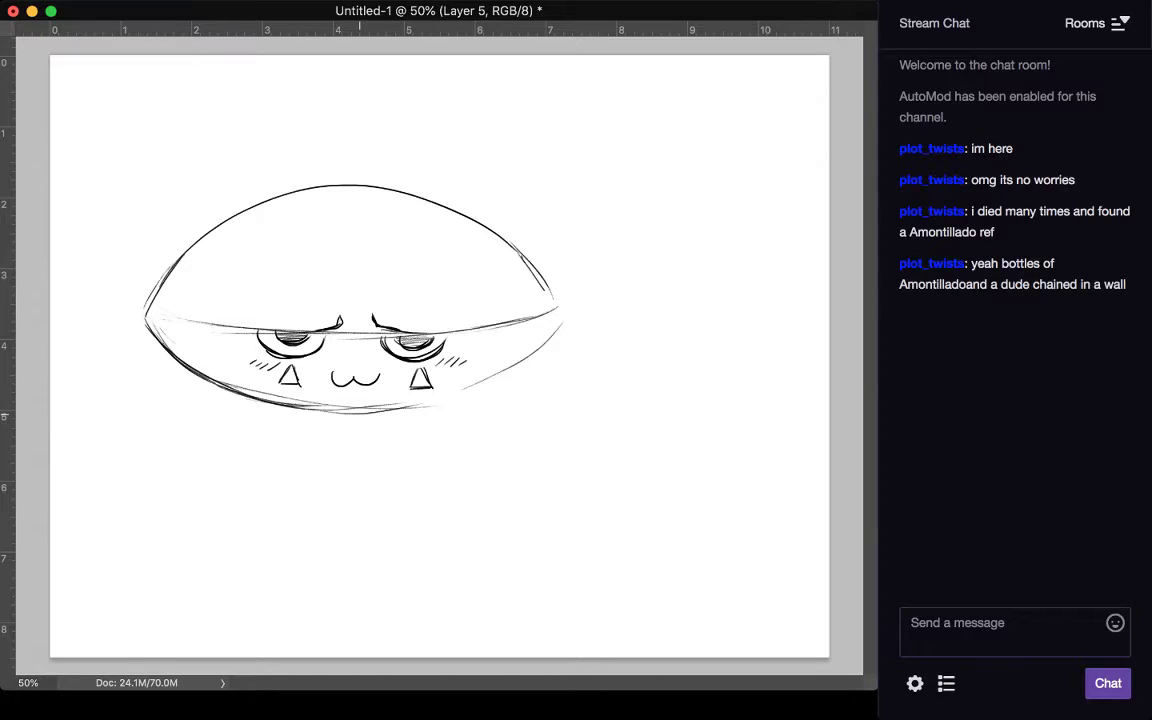
{"action": "left_click_drag", "start_coordinate": [327, 406], "coordinate": [446, 406]}
{"action": "mouse_move", "coordinate": [562, 310]}
{"action": "left_mouse_down"}
{"action": "mouse_move", "coordinate": [512, 370]}
{"action": "mouse_move", "coordinate": [562, 312]}
{"action": "left_mouse_up"}
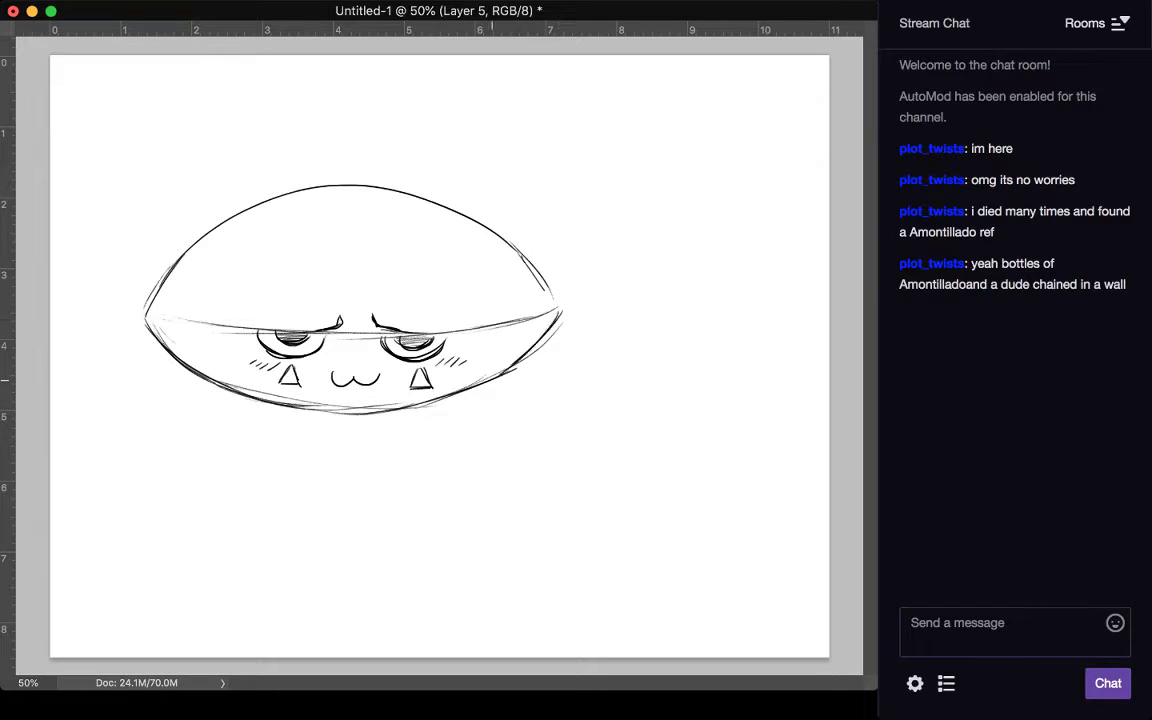
{"action": "left_click_drag", "start_coordinate": [502, 375], "coordinate": [563, 312]}
Step: Draw a large cone-shaped spike with a rounded base on the right side of the dome
{"action": "mouse_move", "coordinate": [456, 258]}
{"action": "left_mouse_down"}
{"action": "mouse_move", "coordinate": [485, 295]}
{"action": "mouse_move", "coordinate": [497, 293]}
{"action": "left_mouse_up"}
{"action": "mouse_move", "coordinate": [461, 250]}
{"action": "left_mouse_down"}
{"action": "mouse_move", "coordinate": [458, 280]}
{"action": "mouse_move", "coordinate": [497, 291]}
{"action": "left_mouse_up"}
{"action": "left_click_drag", "start_coordinate": [456, 256], "coordinate": [511, 207]}
{"action": "left_click_drag", "start_coordinate": [511, 207], "coordinate": [500, 291]}
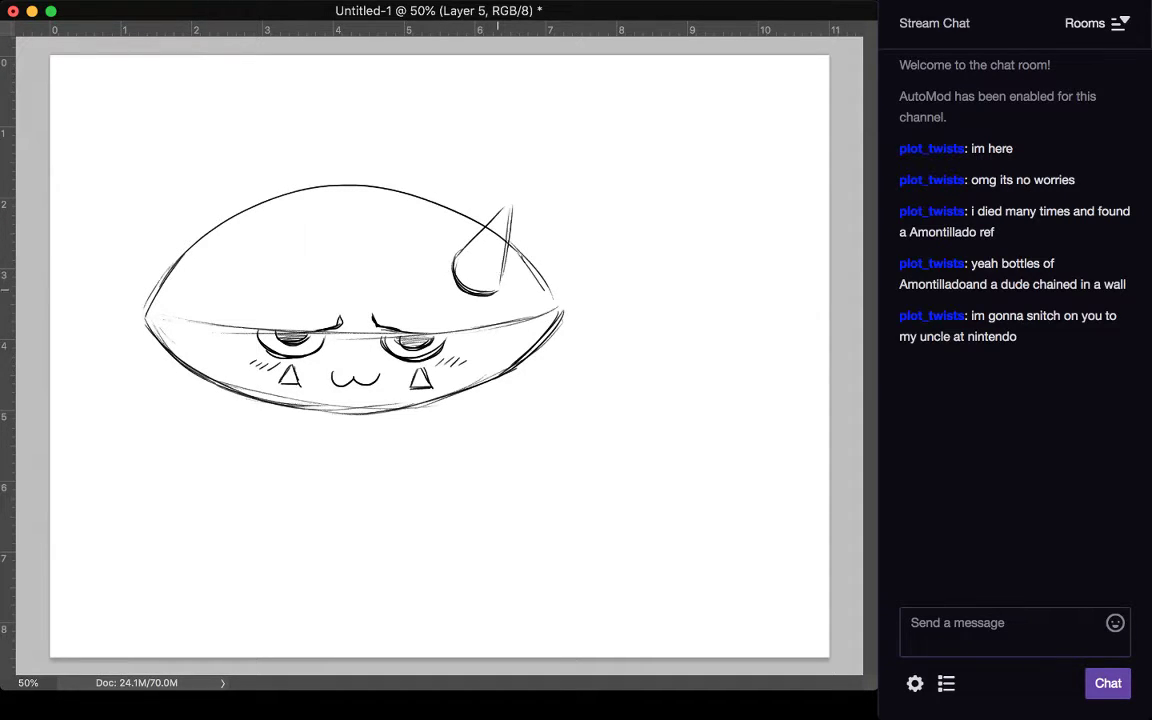
{"action": "left_click_drag", "start_coordinate": [513, 210], "coordinate": [503, 288]}
Step: Draw a spike behind the dome's upper right edge and a rounded cone spike at the dome's front centre
{"action": "mouse_move", "coordinate": [420, 197]}
{"action": "left_mouse_down"}
{"action": "mouse_move", "coordinate": [449, 161]}
{"action": "mouse_move", "coordinate": [453, 210]}
{"action": "left_mouse_up"}
{"action": "left_click_drag", "start_coordinate": [447, 163], "coordinate": [452, 208]}
{"action": "mouse_move", "coordinate": [356, 222]}
{"action": "left_mouse_down"}
{"action": "mouse_move", "coordinate": [393, 282]}
{"action": "mouse_move", "coordinate": [383, 290]}
{"action": "left_mouse_up"}
{"action": "mouse_move", "coordinate": [351, 247]}
{"action": "left_mouse_down"}
{"action": "mouse_move", "coordinate": [350, 266]}
{"action": "mouse_move", "coordinate": [366, 208]}
{"action": "mouse_move", "coordinate": [395, 244]}
{"action": "mouse_move", "coordinate": [351, 258]}
{"action": "left_mouse_up"}
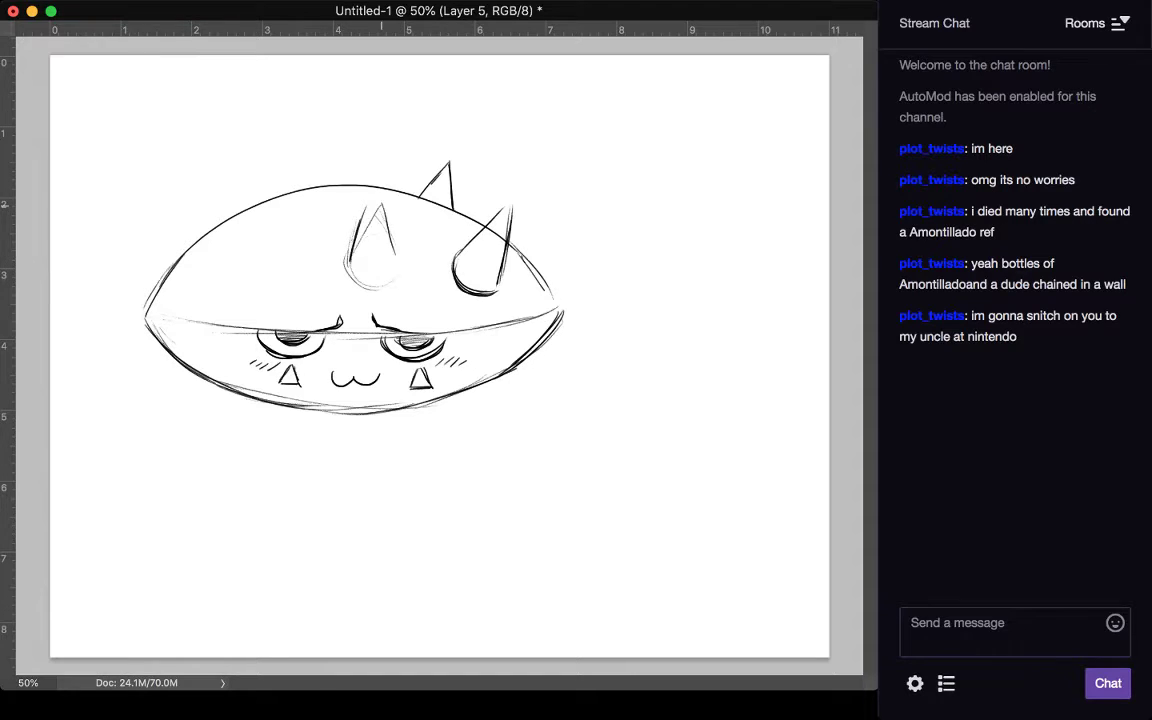
{"action": "mouse_move", "coordinate": [381, 207]}
{"action": "left_mouse_down"}
{"action": "mouse_move", "coordinate": [399, 257]}
{"action": "mouse_move", "coordinate": [388, 285]}
{"action": "mouse_move", "coordinate": [350, 258]}
{"action": "mouse_move", "coordinate": [398, 268]}
{"action": "left_mouse_up"}
Step: Draw small spikes on the dome's right edge and top left, plus a rounded cone spike on its upper left
{"action": "mouse_move", "coordinate": [530, 259]}
{"action": "left_mouse_down"}
{"action": "mouse_move", "coordinate": [548, 284]}
{"action": "mouse_move", "coordinate": [544, 257]}
{"action": "mouse_move", "coordinate": [563, 255]}
{"action": "mouse_move", "coordinate": [548, 284]}
{"action": "left_mouse_up"}
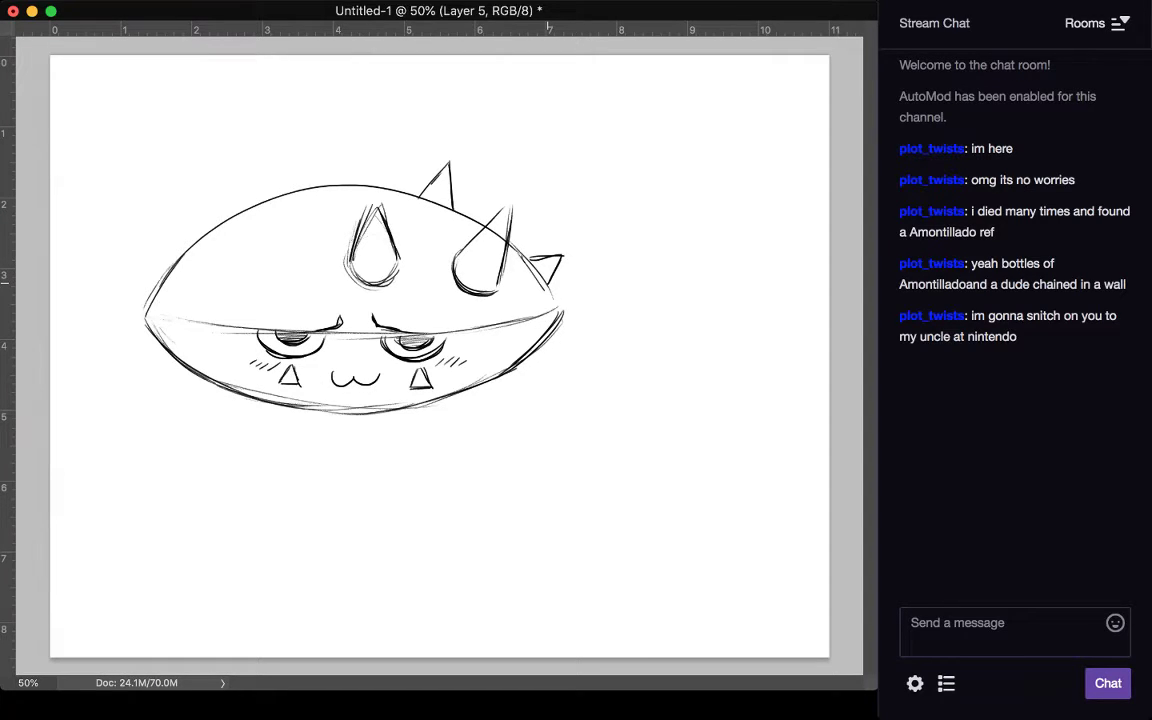
{"action": "mouse_move", "coordinate": [296, 188]}
{"action": "left_mouse_down"}
{"action": "mouse_move", "coordinate": [304, 167]}
{"action": "mouse_move", "coordinate": [316, 183]}
{"action": "left_mouse_up"}
{"action": "left_click_drag", "start_coordinate": [243, 234], "coordinate": [283, 226]}
{"action": "mouse_move", "coordinate": [243, 234]}
{"action": "left_mouse_down"}
{"action": "mouse_move", "coordinate": [276, 238]}
{"action": "mouse_move", "coordinate": [264, 215]}
{"action": "mouse_move", "coordinate": [264, 243]}
{"action": "mouse_move", "coordinate": [238, 191]}
{"action": "mouse_move", "coordinate": [242, 238]}
{"action": "mouse_move", "coordinate": [243, 182]}
{"action": "mouse_move", "coordinate": [279, 219]}
{"action": "mouse_move", "coordinate": [247, 184]}
{"action": "mouse_move", "coordinate": [243, 237]}
{"action": "left_mouse_up"}
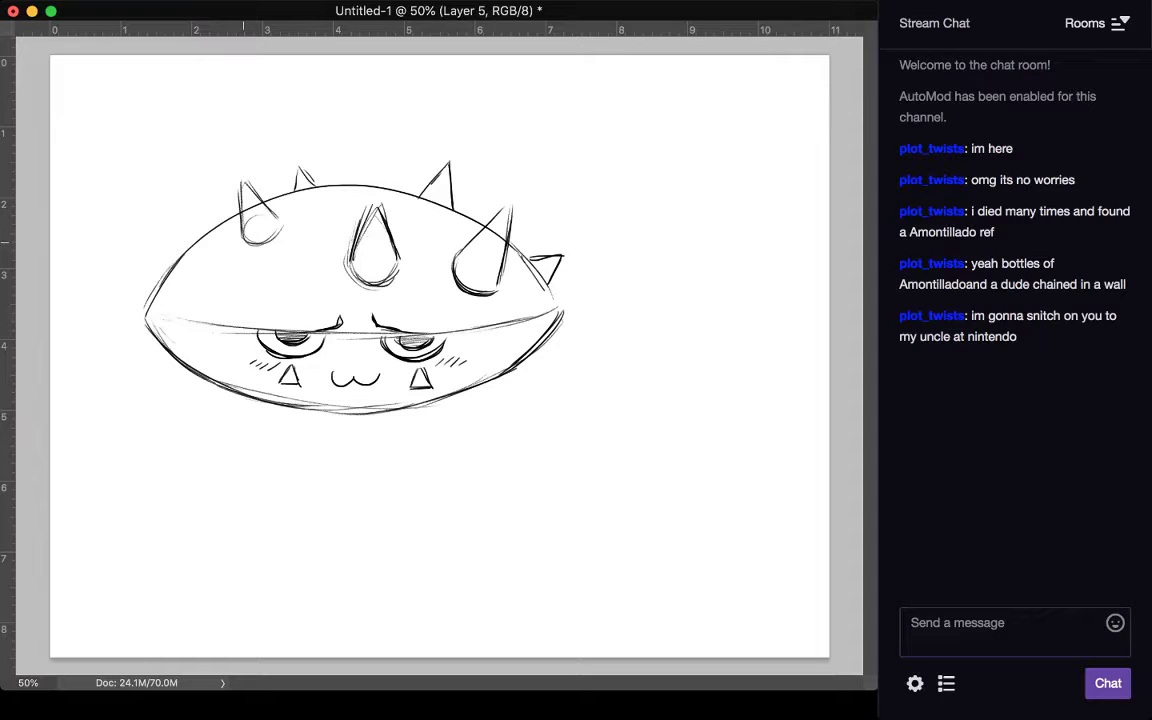
Step: Draw a small spike on the dome's left edge and a rounded cone spike on its front left, reworking the cone's lines
{"action": "mouse_move", "coordinate": [176, 264]}
{"action": "left_mouse_down"}
{"action": "mouse_move", "coordinate": [172, 226]}
{"action": "mouse_move", "coordinate": [198, 240]}
{"action": "mouse_move", "coordinate": [203, 288]}
{"action": "mouse_move", "coordinate": [240, 293]}
{"action": "mouse_move", "coordinate": [205, 250]}
{"action": "mouse_move", "coordinate": [210, 236]}
{"action": "left_mouse_up"}
{"action": "left_click_drag", "start_coordinate": [210, 236], "coordinate": [242, 266]}
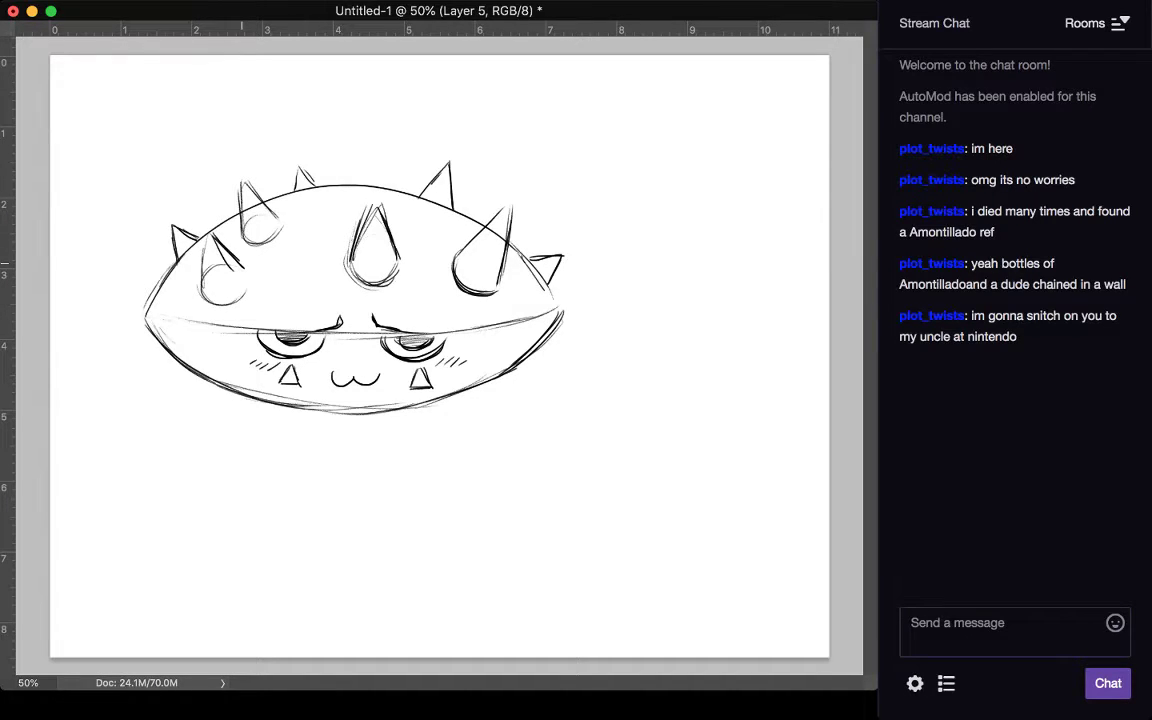
{"action": "key", "text": "super+z"}
{"action": "key", "text": "super+z"}
{"action": "key", "text": "super+z"}
{"action": "key", "text": "super+z"}
{"action": "left_click_drag", "start_coordinate": [204, 288], "coordinate": [209, 243]}
{"action": "mouse_move", "coordinate": [213, 230]}
{"action": "left_mouse_down"}
{"action": "mouse_move", "coordinate": [242, 274]}
{"action": "mouse_move", "coordinate": [212, 227]}
{"action": "left_mouse_up"}
{"action": "left_click_drag", "start_coordinate": [202, 293], "coordinate": [241, 298]}
{"action": "left_click_drag", "start_coordinate": [205, 299], "coordinate": [245, 292]}
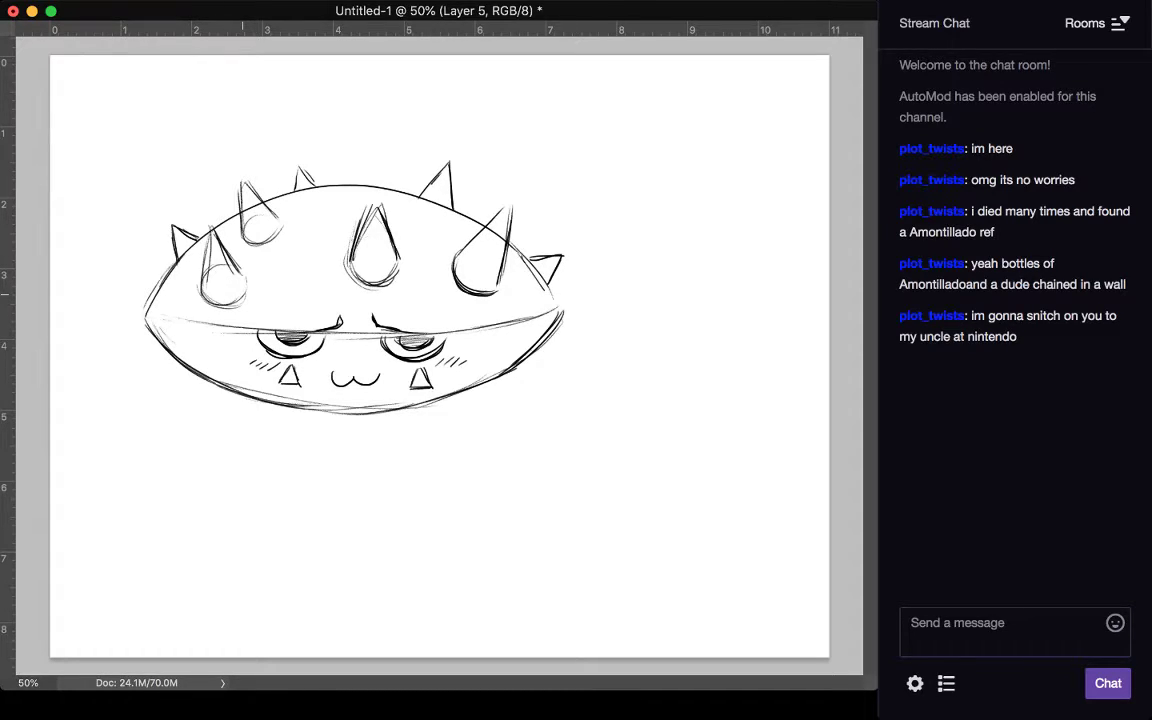
Step: Draw an arm that reaches out from the dome's right edge and bends sharply downward
{"action": "mouse_move", "coordinate": [549, 284]}
{"action": "left_mouse_down"}
{"action": "mouse_move", "coordinate": [624, 238]}
{"action": "mouse_move", "coordinate": [658, 356]}
{"action": "left_mouse_up"}
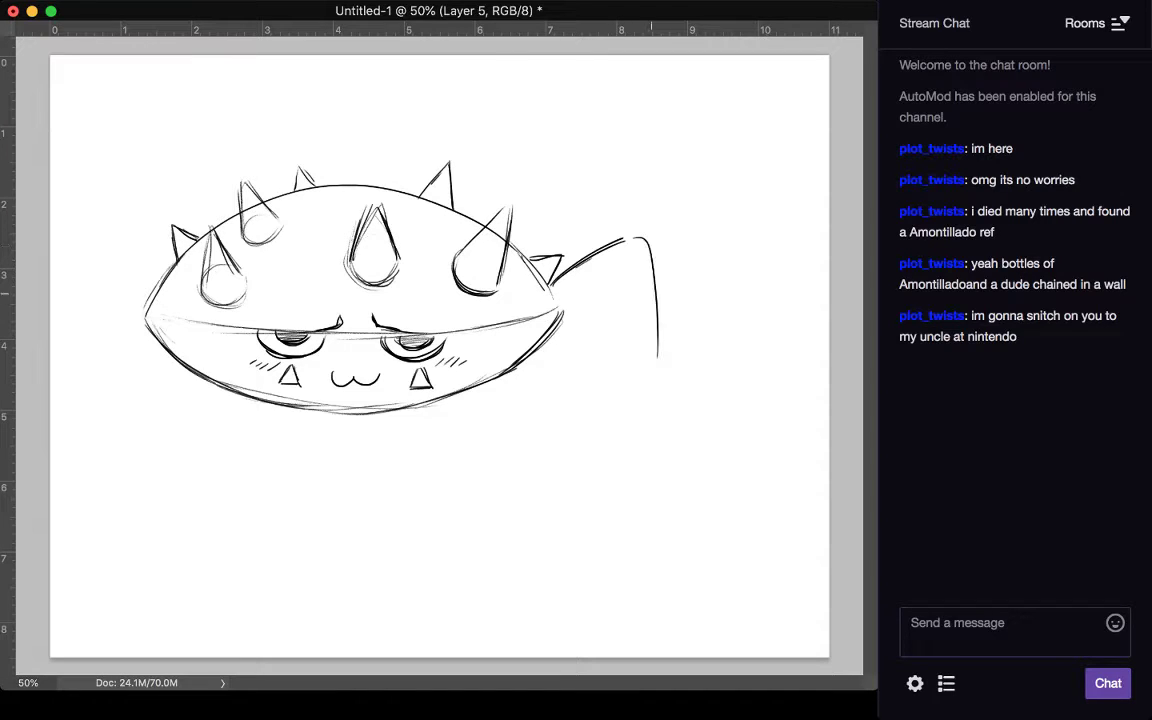
{"action": "left_click_drag", "start_coordinate": [651, 253], "coordinate": [656, 397]}
{"action": "left_click_drag", "start_coordinate": [655, 277], "coordinate": [659, 385]}
{"action": "left_click_drag", "start_coordinate": [562, 305], "coordinate": [599, 279]}
{"action": "mouse_move", "coordinate": [559, 312]}
{"action": "left_mouse_down"}
{"action": "mouse_move", "coordinate": [622, 278]}
{"action": "mouse_move", "coordinate": [603, 278]}
{"action": "mouse_move", "coordinate": [630, 383]}
{"action": "mouse_move", "coordinate": [572, 392]}
{"action": "left_mouse_up"}
Step: Draw a flattened, dome-shaped pod with a curved rim line at the end of the right arm
{"action": "mouse_move", "coordinate": [620, 362]}
{"action": "left_mouse_down"}
{"action": "mouse_move", "coordinate": [567, 396]}
{"action": "mouse_move", "coordinate": [672, 412]}
{"action": "left_mouse_up"}
{"action": "mouse_move", "coordinate": [666, 365]}
{"action": "left_mouse_down"}
{"action": "mouse_move", "coordinate": [705, 393]}
{"action": "mouse_move", "coordinate": [638, 425]}
{"action": "left_mouse_up"}
{"action": "mouse_move", "coordinate": [702, 405]}
{"action": "left_mouse_down"}
{"action": "mouse_move", "coordinate": [613, 422]}
{"action": "mouse_move", "coordinate": [657, 440]}
{"action": "mouse_move", "coordinate": [625, 441]}
{"action": "left_mouse_up"}
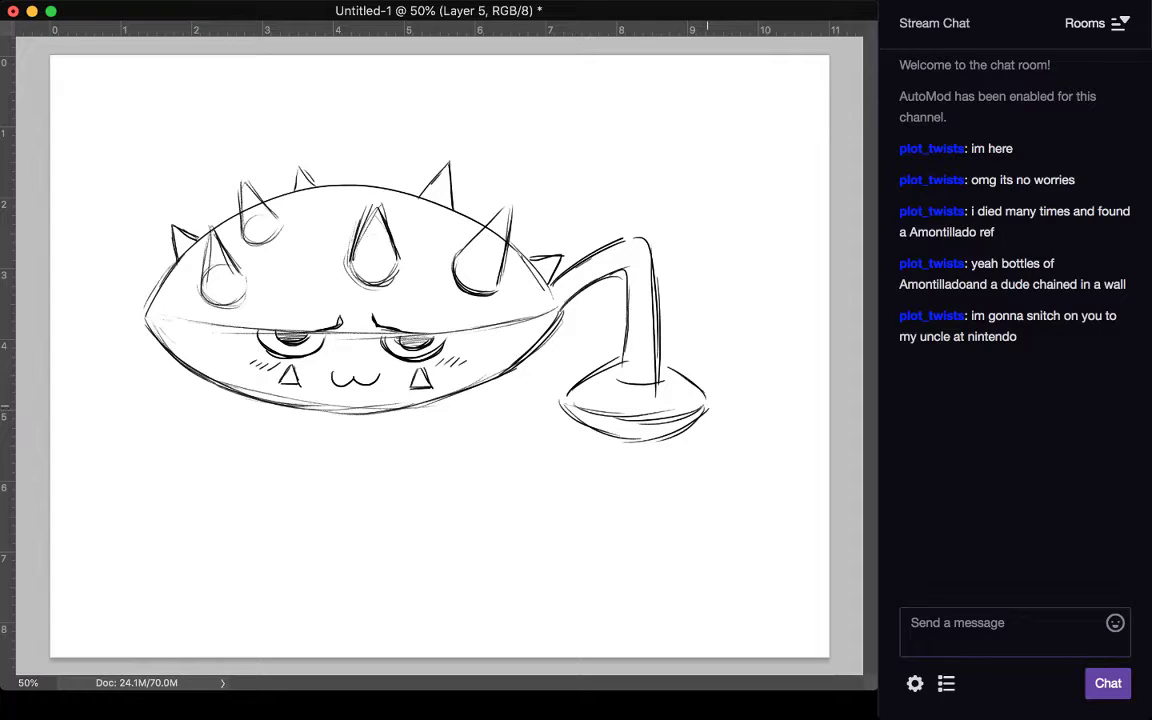
{"action": "left_click_drag", "start_coordinate": [707, 406], "coordinate": [653, 438]}
{"action": "mouse_move", "coordinate": [669, 366]}
{"action": "left_mouse_down"}
{"action": "mouse_move", "coordinate": [710, 399]}
{"action": "mouse_move", "coordinate": [645, 441]}
{"action": "left_mouse_up"}
{"action": "left_click_drag", "start_coordinate": [706, 404], "coordinate": [585, 414]}
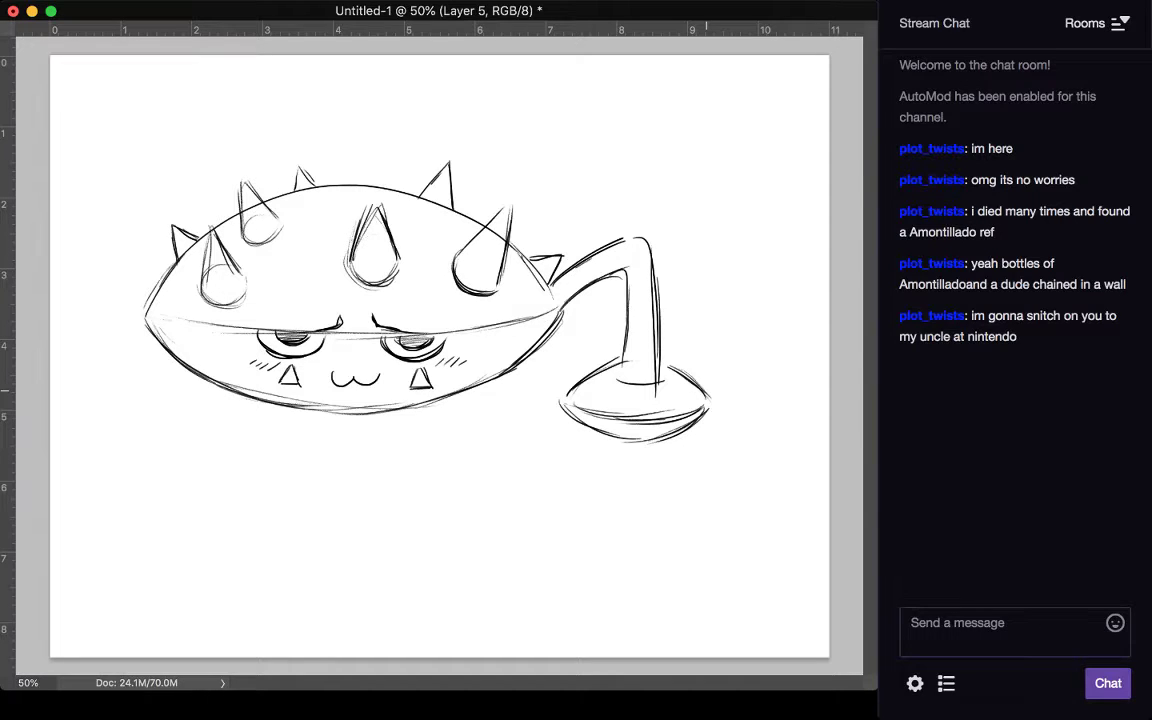
{"action": "left_click_drag", "start_coordinate": [162, 350], "coordinate": [124, 410]}
{"action": "key", "text": "super+z"}
{"action": "key", "text": "super+z"}
{"action": "key", "text": "super+z"}
{"action": "mouse_move", "coordinate": [165, 351]}
{"action": "left_mouse_down"}
{"action": "mouse_move", "coordinate": [141, 483]}
{"action": "mouse_move", "coordinate": [238, 476]}
{"action": "mouse_move", "coordinate": [191, 493]}
{"action": "left_mouse_up"}
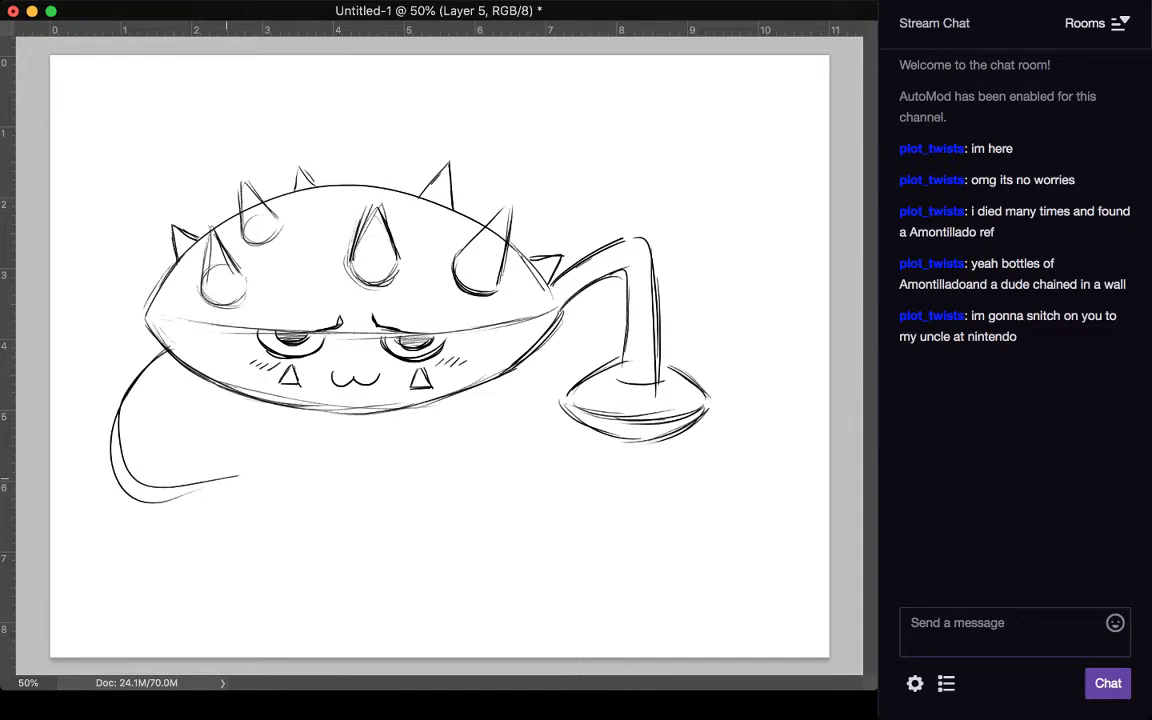
{"action": "key", "text": "super+z"}
{"action": "key", "text": "super+z"}
{"action": "key", "text": "super+z"}
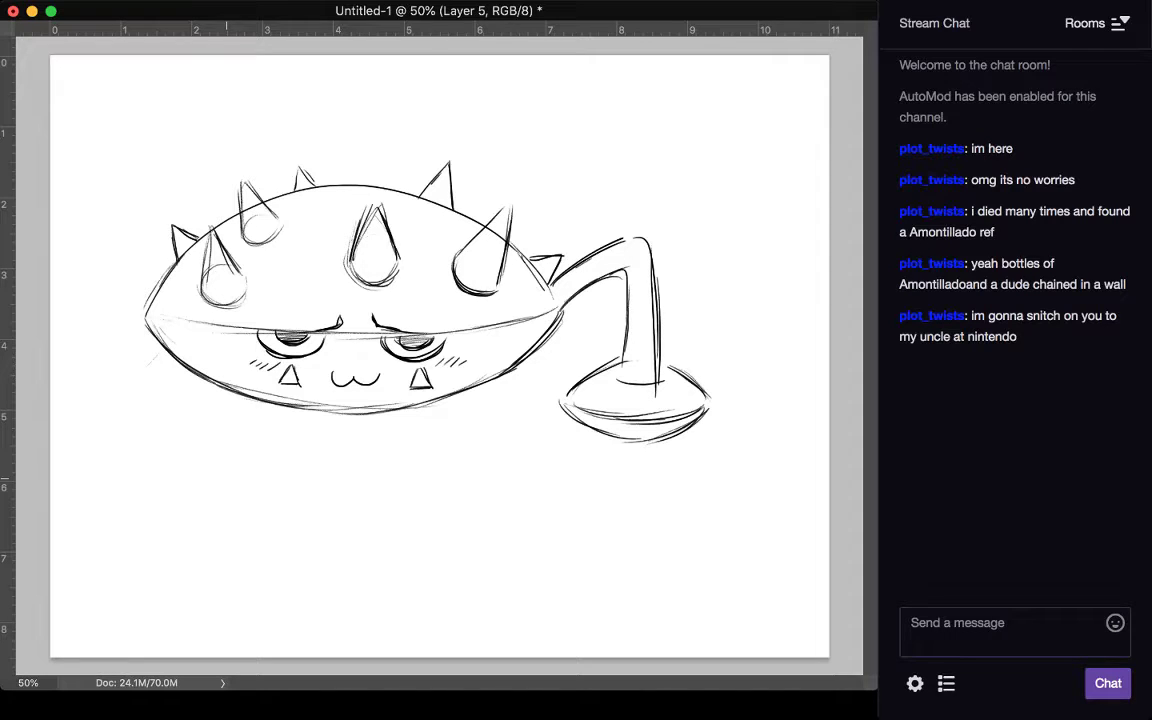
Step: Draw an arm looping out from the dome's lower left edge and ending in a tilted pod below the face
{"action": "mouse_move", "coordinate": [171, 347]}
{"action": "left_mouse_down"}
{"action": "mouse_move", "coordinate": [117, 402]}
{"action": "mouse_move", "coordinate": [186, 476]}
{"action": "mouse_move", "coordinate": [120, 398]}
{"action": "mouse_move", "coordinate": [160, 475]}
{"action": "left_mouse_up"}
{"action": "mouse_move", "coordinate": [247, 408]}
{"action": "left_mouse_down"}
{"action": "mouse_move", "coordinate": [300, 393]}
{"action": "mouse_move", "coordinate": [352, 453]}
{"action": "mouse_move", "coordinate": [300, 420]}
{"action": "mouse_move", "coordinate": [340, 442]}
{"action": "left_mouse_up"}
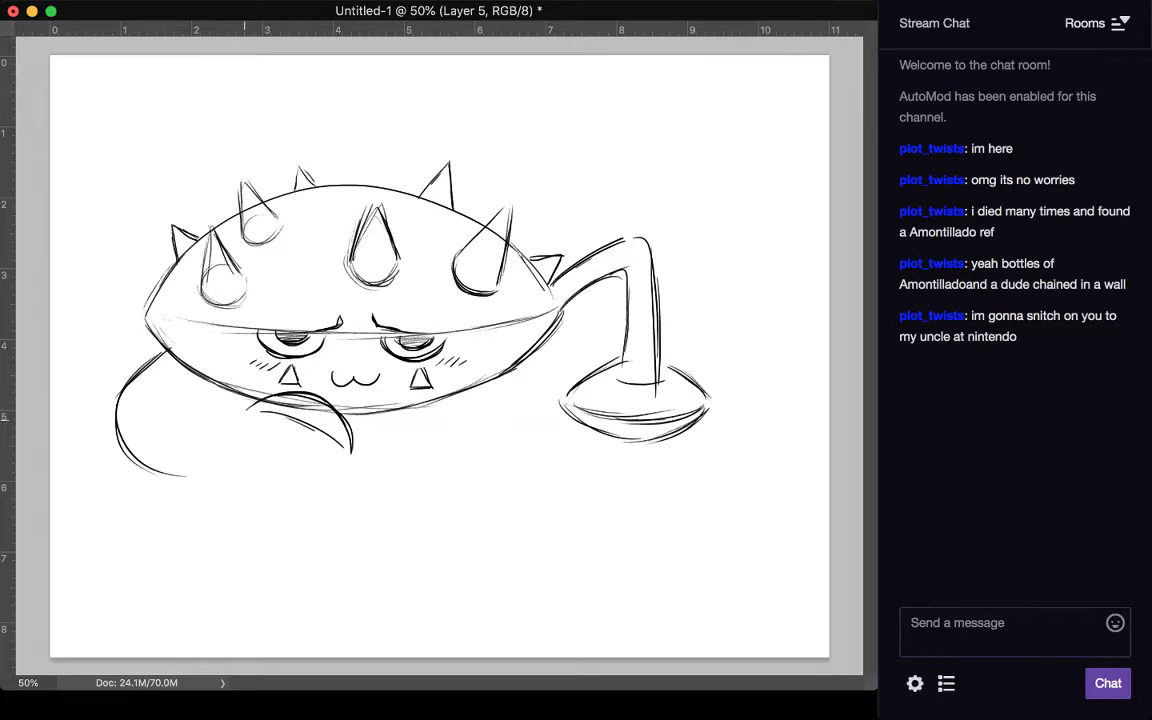
{"action": "left_click_drag", "start_coordinate": [246, 409], "coordinate": [253, 433]}
{"action": "mouse_move", "coordinate": [352, 447]}
{"action": "left_mouse_down"}
{"action": "mouse_move", "coordinate": [308, 466]}
{"action": "mouse_move", "coordinate": [270, 444]}
{"action": "left_mouse_up"}
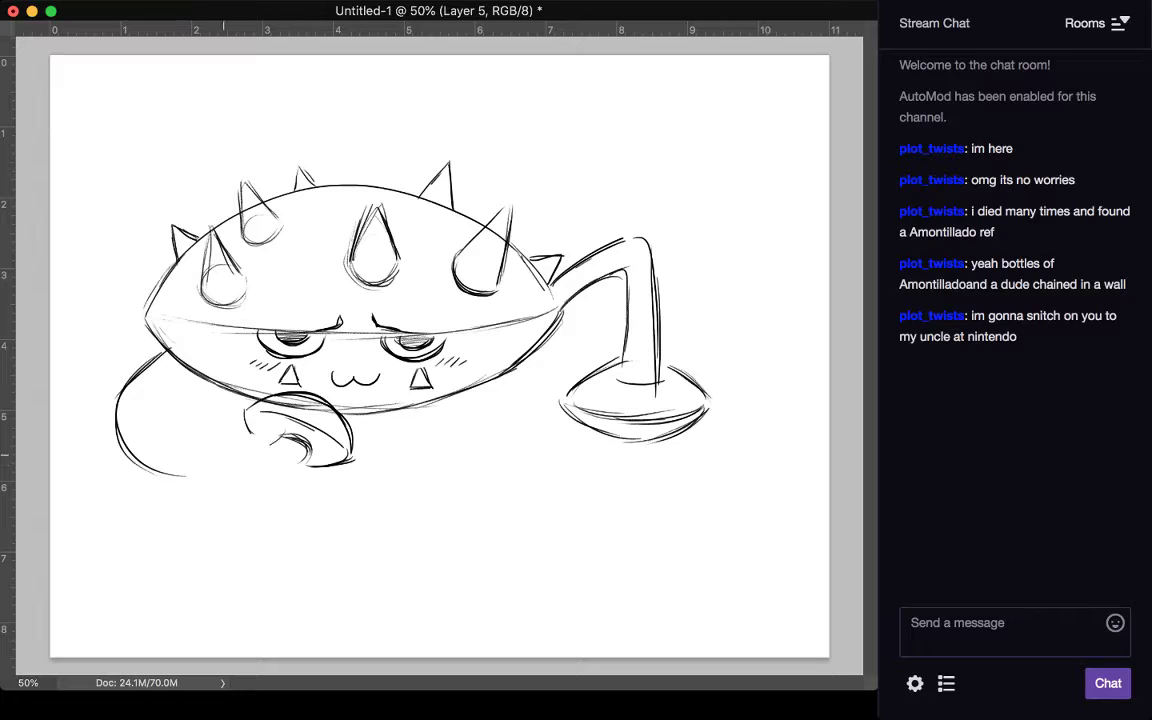
{"action": "mouse_move", "coordinate": [177, 457]}
{"action": "left_mouse_down"}
{"action": "mouse_move", "coordinate": [284, 436]}
{"action": "mouse_move", "coordinate": [244, 484]}
{"action": "left_mouse_up"}
{"action": "left_click_drag", "start_coordinate": [307, 456], "coordinate": [192, 486]}
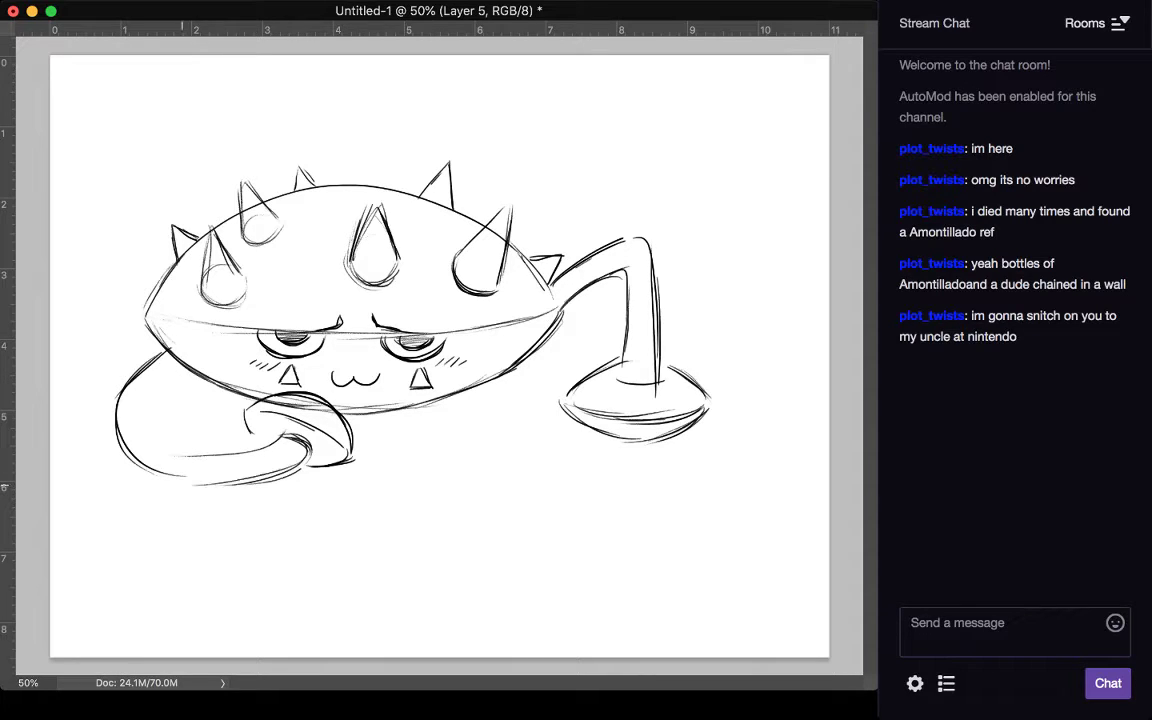
Step: Draw the inner edge of the looping left arm and strengthen the outline of its pod and joint
{"action": "left_click_drag", "start_coordinate": [148, 404], "coordinate": [200, 456]}
{"action": "mouse_move", "coordinate": [200, 376]}
{"action": "left_mouse_down"}
{"action": "mouse_move", "coordinate": [157, 440]}
{"action": "mouse_move", "coordinate": [160, 413]}
{"action": "mouse_move", "coordinate": [164, 440]}
{"action": "mouse_move", "coordinate": [204, 457]}
{"action": "mouse_move", "coordinate": [283, 434]}
{"action": "mouse_move", "coordinate": [262, 450]}
{"action": "mouse_move", "coordinate": [219, 400]}
{"action": "left_mouse_up"}
{"action": "mouse_move", "coordinate": [243, 389]}
{"action": "left_mouse_down"}
{"action": "mouse_move", "coordinate": [231, 399]}
{"action": "mouse_move", "coordinate": [241, 392]}
{"action": "mouse_move", "coordinate": [272, 421]}
{"action": "mouse_move", "coordinate": [252, 445]}
{"action": "mouse_move", "coordinate": [287, 393]}
{"action": "mouse_move", "coordinate": [286, 413]}
{"action": "mouse_move", "coordinate": [349, 455]}
{"action": "left_mouse_up"}
{"action": "left_click_drag", "start_coordinate": [349, 460], "coordinate": [333, 466]}
{"action": "left_click_drag", "start_coordinate": [266, 419], "coordinate": [316, 423]}
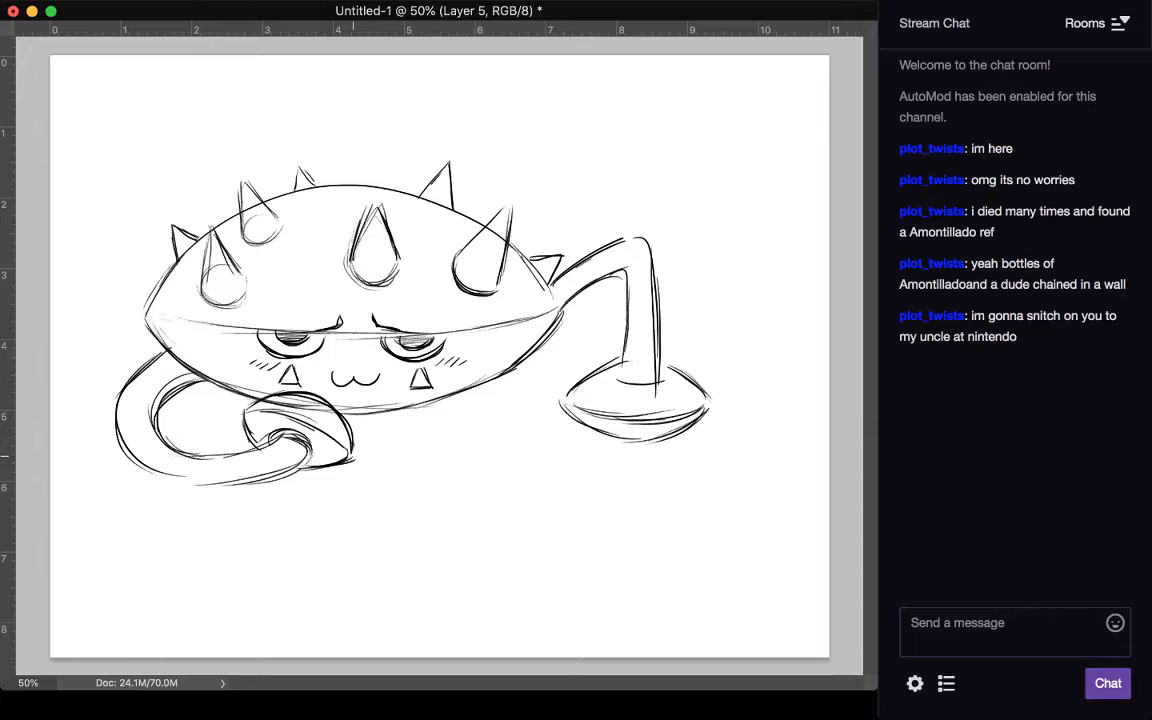
Step: Erase the angular right arm and redraw it as a smooth arch curving down to its pod
{"action": "mouse_move", "coordinate": [634, 271]}
{"action": "left_mouse_down"}
{"action": "mouse_move", "coordinate": [620, 288]}
{"action": "mouse_move", "coordinate": [634, 240]}
{"action": "mouse_move", "coordinate": [588, 254]}
{"action": "mouse_move", "coordinate": [613, 244]}
{"action": "mouse_move", "coordinate": [628, 318]}
{"action": "mouse_move", "coordinate": [575, 267]}
{"action": "mouse_move", "coordinate": [560, 280]}
{"action": "left_mouse_up"}
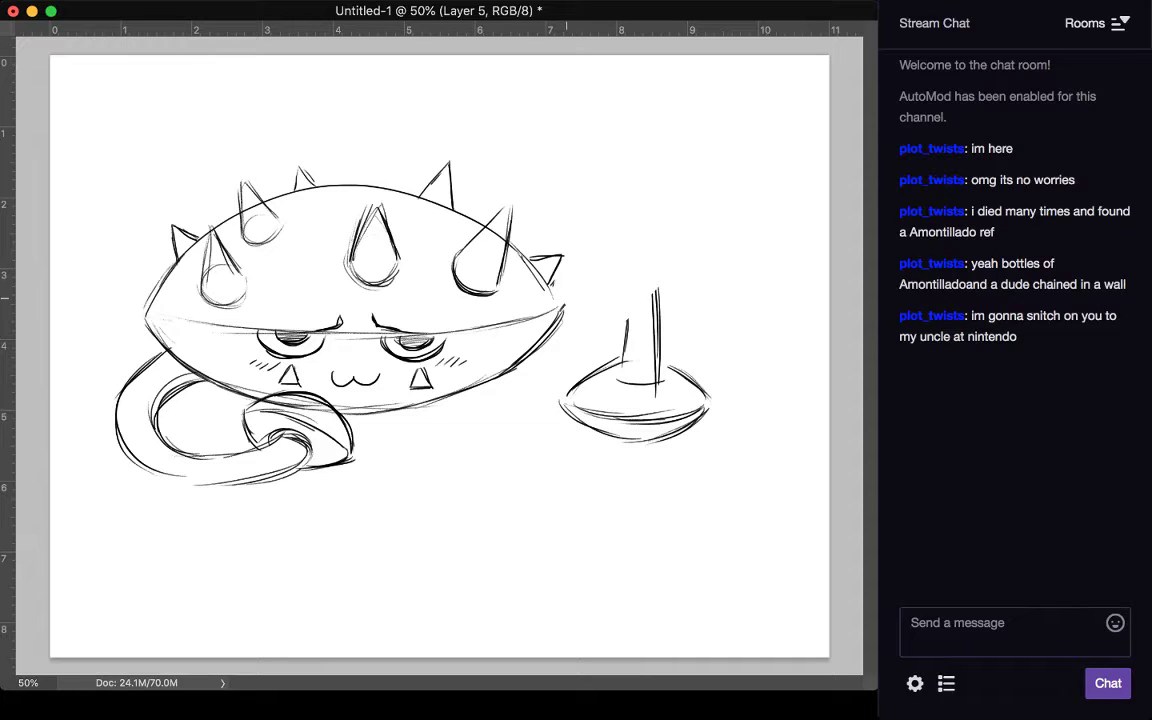
{"action": "mouse_move", "coordinate": [658, 290]}
{"action": "left_mouse_down"}
{"action": "mouse_move", "coordinate": [600, 306]}
{"action": "mouse_move", "coordinate": [645, 315]}
{"action": "mouse_move", "coordinate": [656, 334]}
{"action": "mouse_move", "coordinate": [620, 355]}
{"action": "left_mouse_up"}
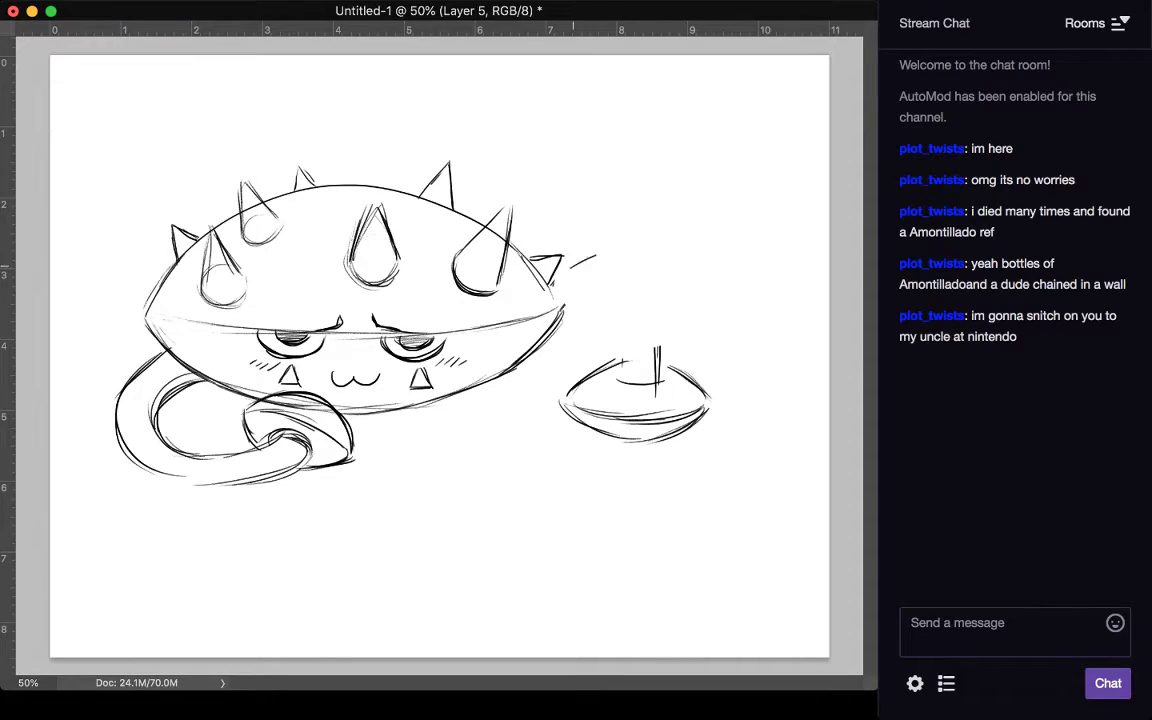
{"action": "mouse_move", "coordinate": [570, 266]}
{"action": "left_mouse_down"}
{"action": "mouse_move", "coordinate": [703, 290]}
{"action": "mouse_move", "coordinate": [668, 372]}
{"action": "mouse_move", "coordinate": [644, 243]}
{"action": "mouse_move", "coordinate": [672, 247]}
{"action": "left_mouse_up"}
{"action": "mouse_move", "coordinate": [563, 304]}
{"action": "left_mouse_down"}
{"action": "mouse_move", "coordinate": [590, 287]}
{"action": "mouse_move", "coordinate": [651, 282]}
{"action": "mouse_move", "coordinate": [661, 291]}
{"action": "mouse_move", "coordinate": [630, 357]}
{"action": "left_mouse_up"}
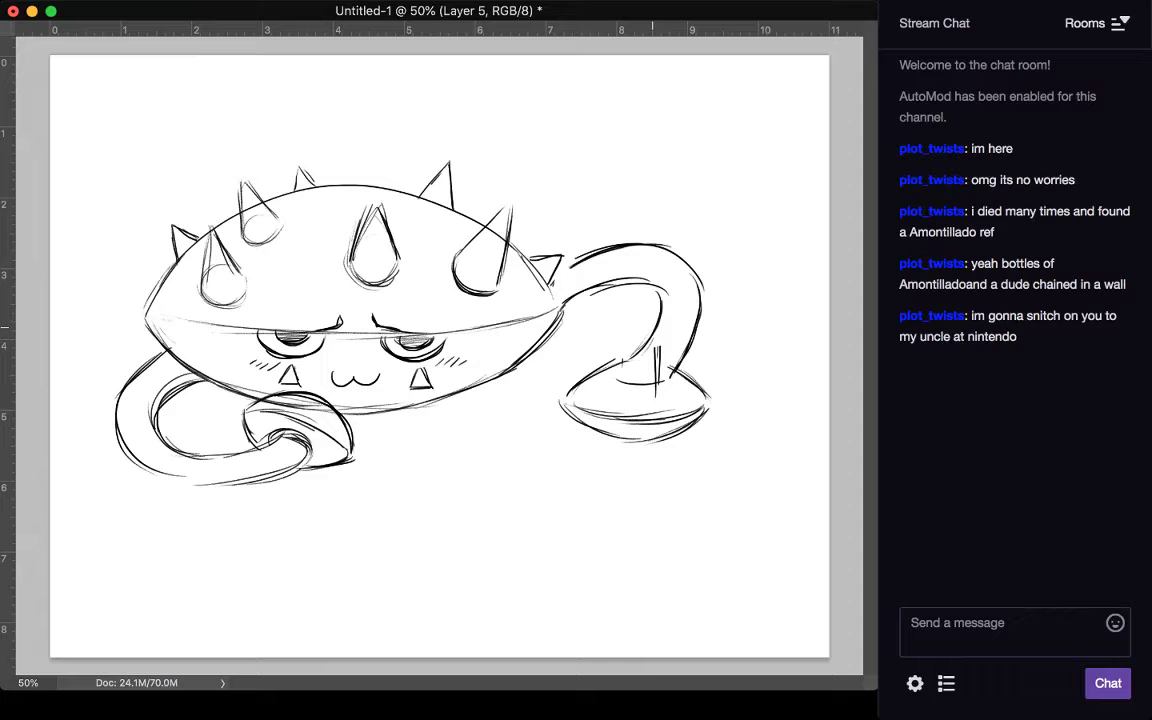
{"action": "left_click_drag", "start_coordinate": [625, 279], "coordinate": [661, 313]}
{"action": "left_click_drag", "start_coordinate": [618, 276], "coordinate": [659, 293]}
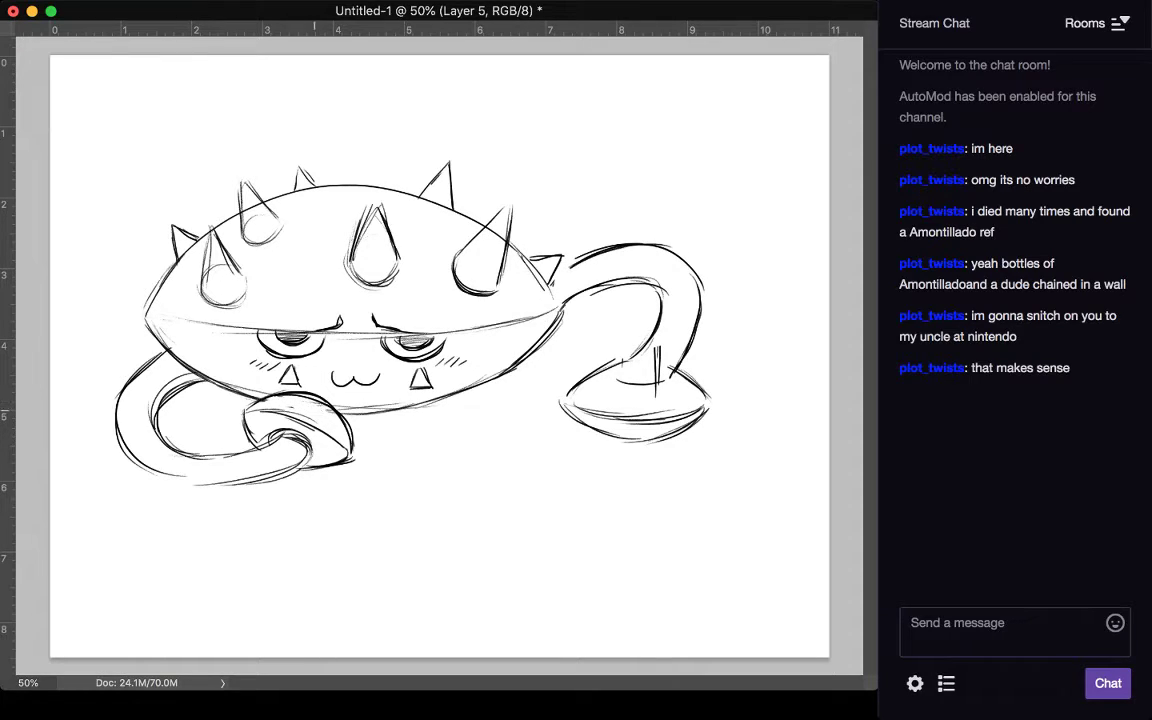
Step: Erase the leftover straight arm lines above the right pod and darken the rounded joint where the arm meets it
{"action": "mouse_move", "coordinate": [657, 346]}
{"action": "left_mouse_down"}
{"action": "mouse_move", "coordinate": [658, 371]}
{"action": "mouse_move", "coordinate": [661, 348]}
{"action": "left_mouse_up"}
{"action": "mouse_move", "coordinate": [656, 392]}
{"action": "left_mouse_down"}
{"action": "mouse_move", "coordinate": [655, 372]}
{"action": "mouse_move", "coordinate": [668, 379]}
{"action": "left_mouse_up"}
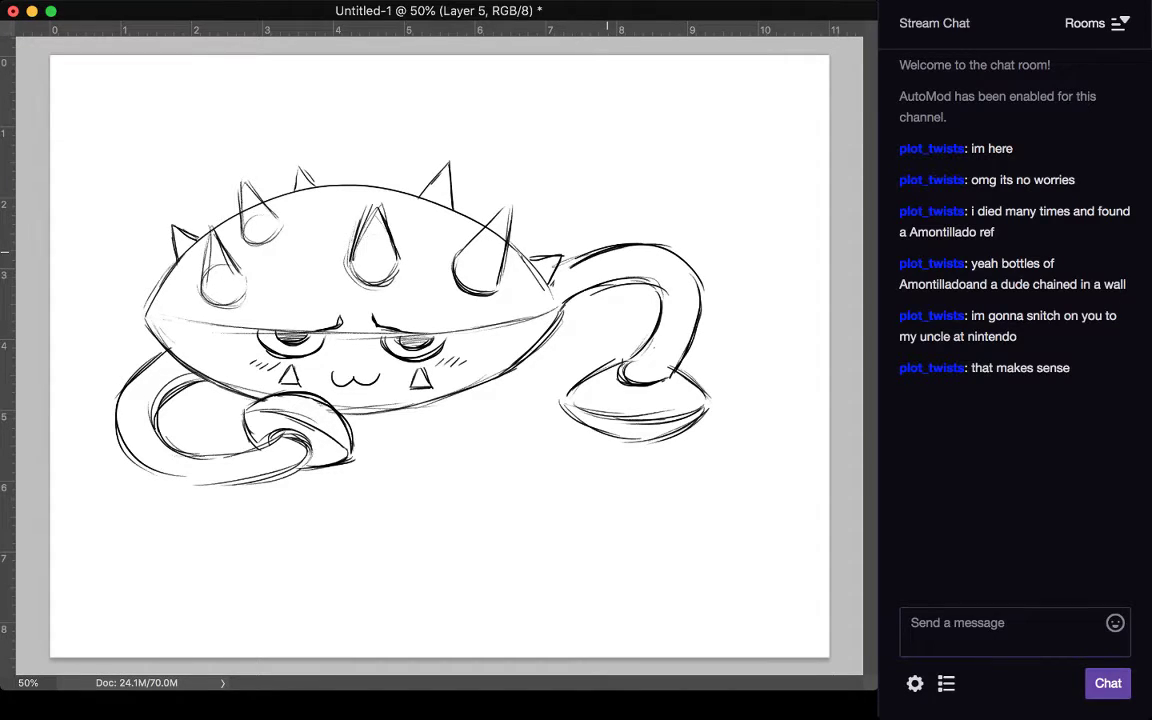
{"action": "mouse_move", "coordinate": [620, 363]}
{"action": "left_mouse_down"}
{"action": "mouse_move", "coordinate": [571, 396]}
{"action": "mouse_move", "coordinate": [662, 418]}
{"action": "left_mouse_up"}
Step: Darken the left pod's outer edge and add a second line along its lower rim
{"action": "left_click_drag", "start_coordinate": [349, 435], "coordinate": [354, 463]}
{"action": "left_click_drag", "start_coordinate": [354, 463], "coordinate": [298, 475]}
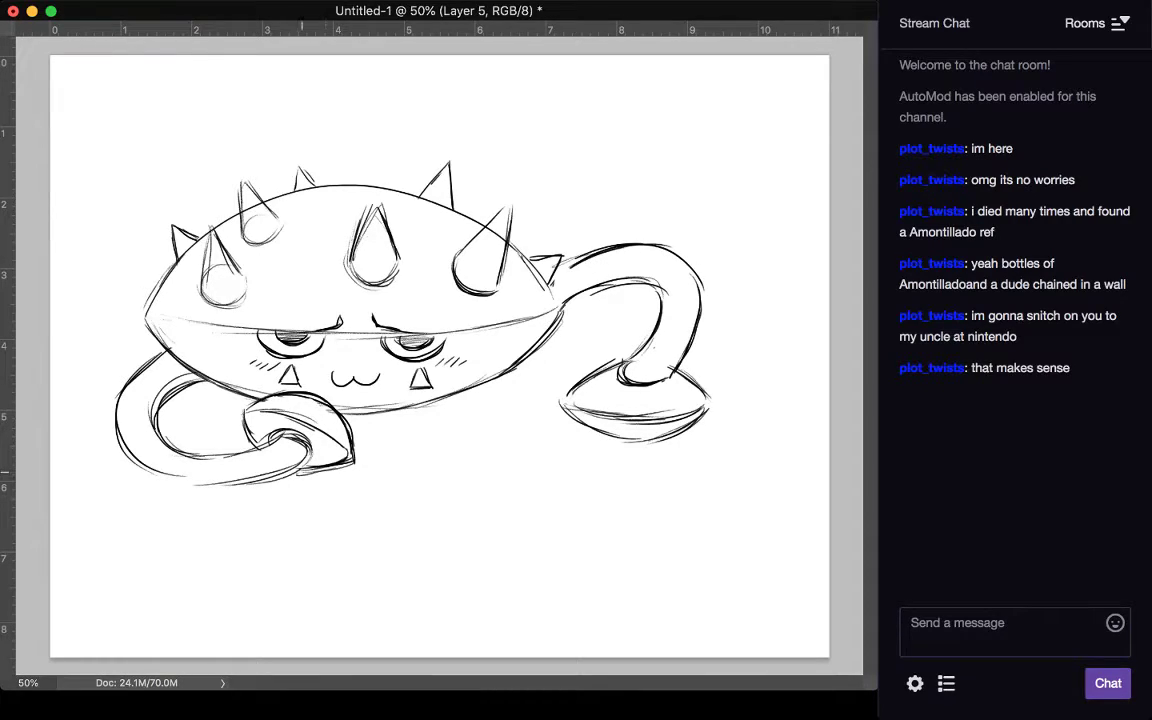
{"action": "left_click_drag", "start_coordinate": [213, 372], "coordinate": [219, 392]}
{"action": "mouse_move", "coordinate": [213, 372]}
{"action": "left_mouse_down"}
{"action": "mouse_move", "coordinate": [229, 406]}
{"action": "mouse_move", "coordinate": [258, 353]}
{"action": "left_mouse_up"}
{"action": "left_click_drag", "start_coordinate": [220, 363], "coordinate": [252, 353]}
{"action": "left_click_drag", "start_coordinate": [298, 473], "coordinate": [352, 464]}
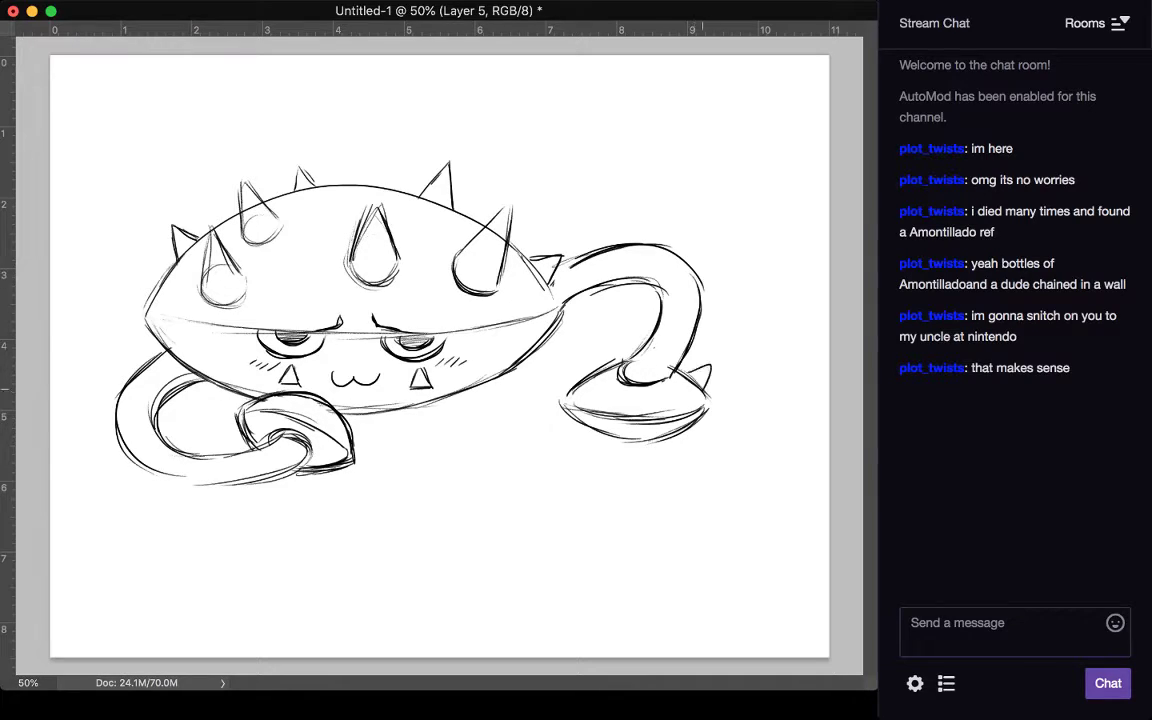
{"action": "left_click_drag", "start_coordinate": [687, 379], "coordinate": [710, 390]}
{"action": "left_click_drag", "start_coordinate": [578, 371], "coordinate": [598, 372]}
{"action": "mouse_move", "coordinate": [245, 422]}
{"action": "left_mouse_down"}
{"action": "mouse_move", "coordinate": [232, 443]}
{"action": "mouse_move", "coordinate": [256, 440]}
{"action": "left_mouse_up"}
{"action": "left_click_drag", "start_coordinate": [252, 420], "coordinate": [257, 439]}
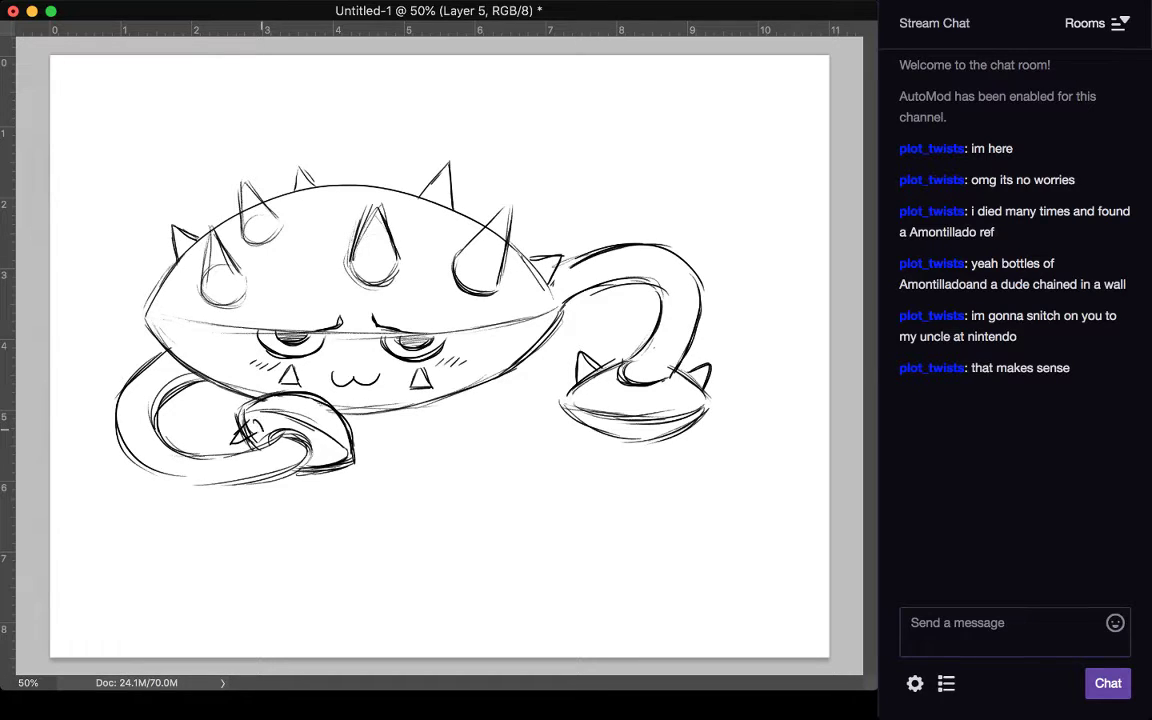
{"action": "mouse_move", "coordinate": [324, 453]}
{"action": "left_mouse_down"}
{"action": "mouse_move", "coordinate": [339, 464]}
{"action": "mouse_move", "coordinate": [322, 466]}
{"action": "left_mouse_up"}
{"action": "mouse_move", "coordinate": [322, 465]}
{"action": "left_mouse_down"}
{"action": "mouse_move", "coordinate": [339, 466]}
{"action": "mouse_move", "coordinate": [325, 481]}
{"action": "left_mouse_up"}
{"action": "key", "text": "super+z"}
{"action": "key", "text": "super+z"}
{"action": "key", "text": "super+z"}
{"action": "key", "text": "super+z"}
{"action": "key", "text": "super+z"}
{"action": "key", "text": "super+z"}
{"action": "key", "text": "super+z"}
{"action": "key", "text": "super+z"}
{"action": "key", "text": "super+z"}
{"action": "key", "text": "super+z"}
{"action": "key", "text": "super+z"}
{"action": "key", "text": "super+z"}
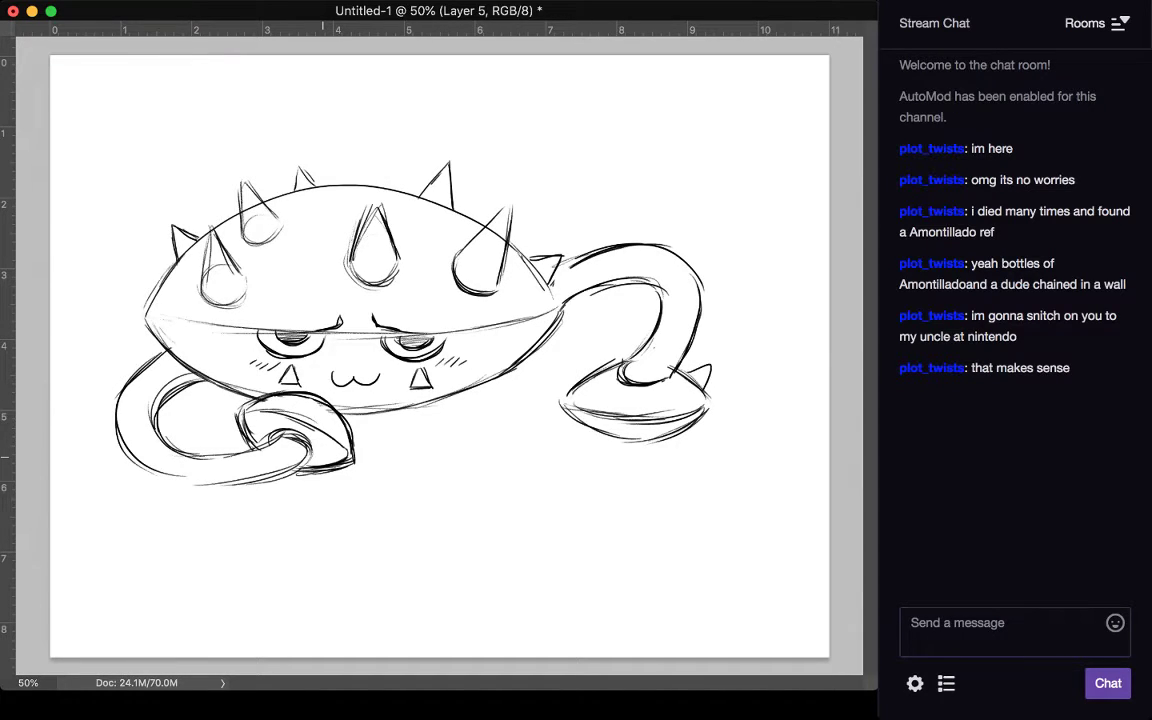
{"action": "key", "text": "super+z"}
{"action": "key", "text": "super+z"}
{"action": "key", "text": "super+z"}
Step: Draw rows of small spikes along the right pod's underside and the left pod's outer edge, and darken the dome's right edge
{"action": "mouse_move", "coordinate": [572, 410]}
{"action": "left_mouse_down"}
{"action": "mouse_move", "coordinate": [613, 451]}
{"action": "mouse_move", "coordinate": [707, 438]}
{"action": "left_mouse_up"}
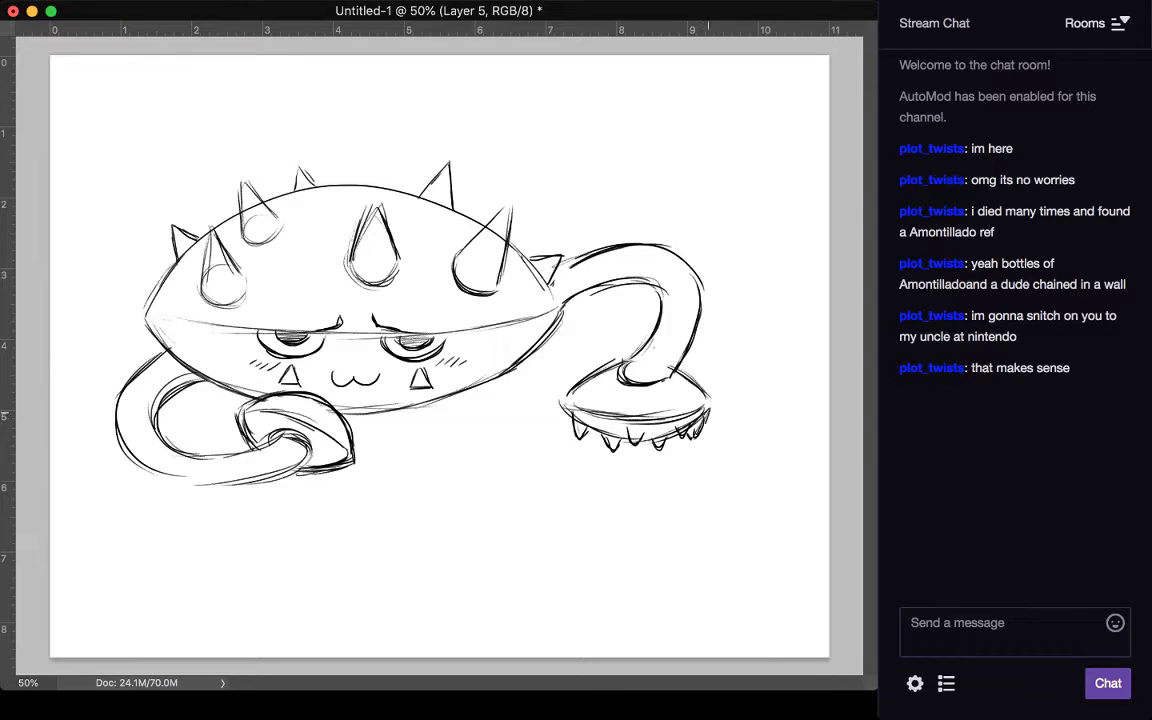
{"action": "mouse_move", "coordinate": [251, 400]}
{"action": "left_mouse_down"}
{"action": "mouse_move", "coordinate": [293, 405]}
{"action": "mouse_move", "coordinate": [318, 393]}
{"action": "left_mouse_up"}
{"action": "mouse_move", "coordinate": [273, 393]}
{"action": "left_mouse_down"}
{"action": "mouse_move", "coordinate": [288, 388]}
{"action": "mouse_move", "coordinate": [331, 413]}
{"action": "mouse_move", "coordinate": [329, 393]}
{"action": "mouse_move", "coordinate": [347, 430]}
{"action": "left_mouse_up"}
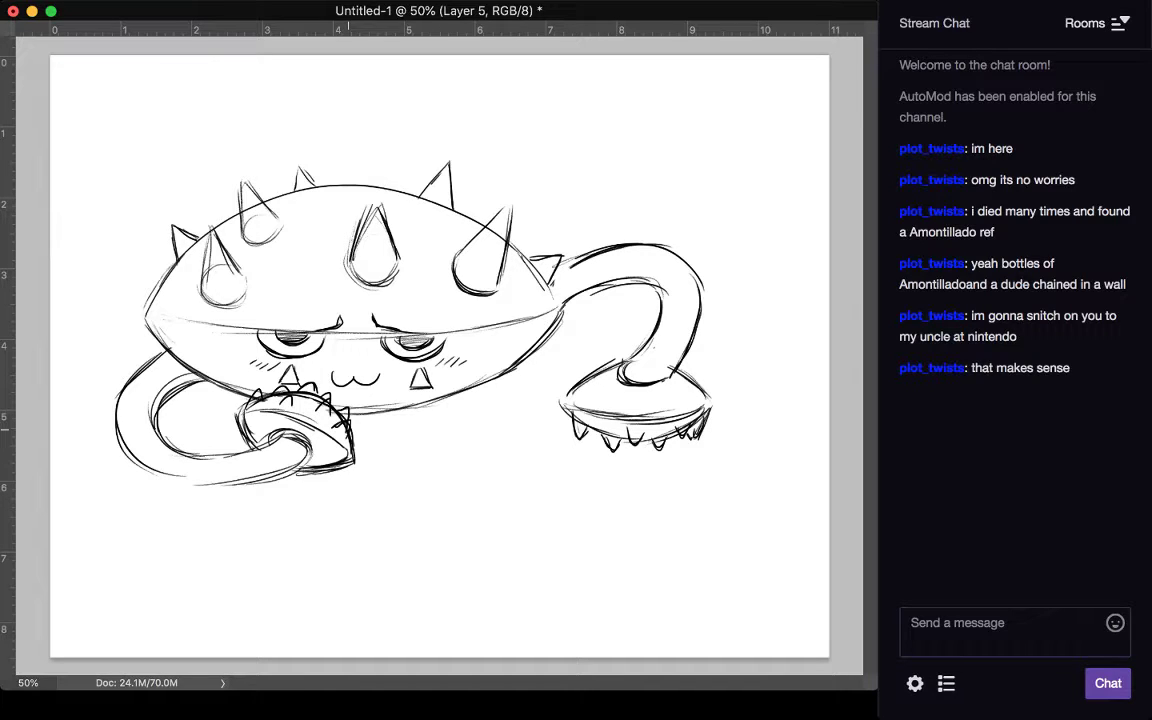
{"action": "left_click_drag", "start_coordinate": [543, 274], "coordinate": [562, 310]}
Step: Draw a third arm arching up from behind the dome and down to a partly hidden pod at its upper right
{"action": "mouse_move", "coordinate": [341, 178]}
{"action": "left_mouse_down"}
{"action": "mouse_move", "coordinate": [376, 124]}
{"action": "mouse_move", "coordinate": [421, 99]}
{"action": "mouse_move", "coordinate": [478, 105]}
{"action": "mouse_move", "coordinate": [465, 112]}
{"action": "mouse_move", "coordinate": [570, 215]}
{"action": "left_mouse_up"}
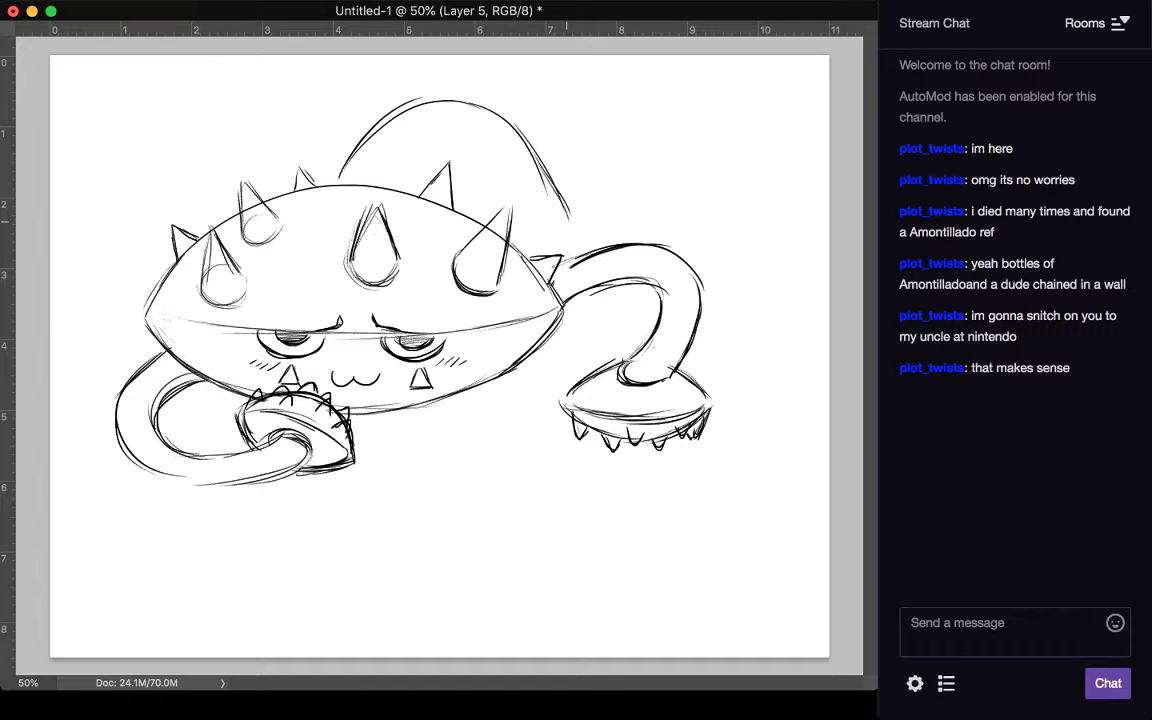
{"action": "mouse_move", "coordinate": [386, 187]}
{"action": "left_mouse_down"}
{"action": "mouse_move", "coordinate": [446, 136]}
{"action": "mouse_move", "coordinate": [480, 128]}
{"action": "mouse_move", "coordinate": [520, 200]}
{"action": "mouse_move", "coordinate": [572, 228]}
{"action": "mouse_move", "coordinate": [555, 194]}
{"action": "mouse_move", "coordinate": [524, 197]}
{"action": "left_mouse_up"}
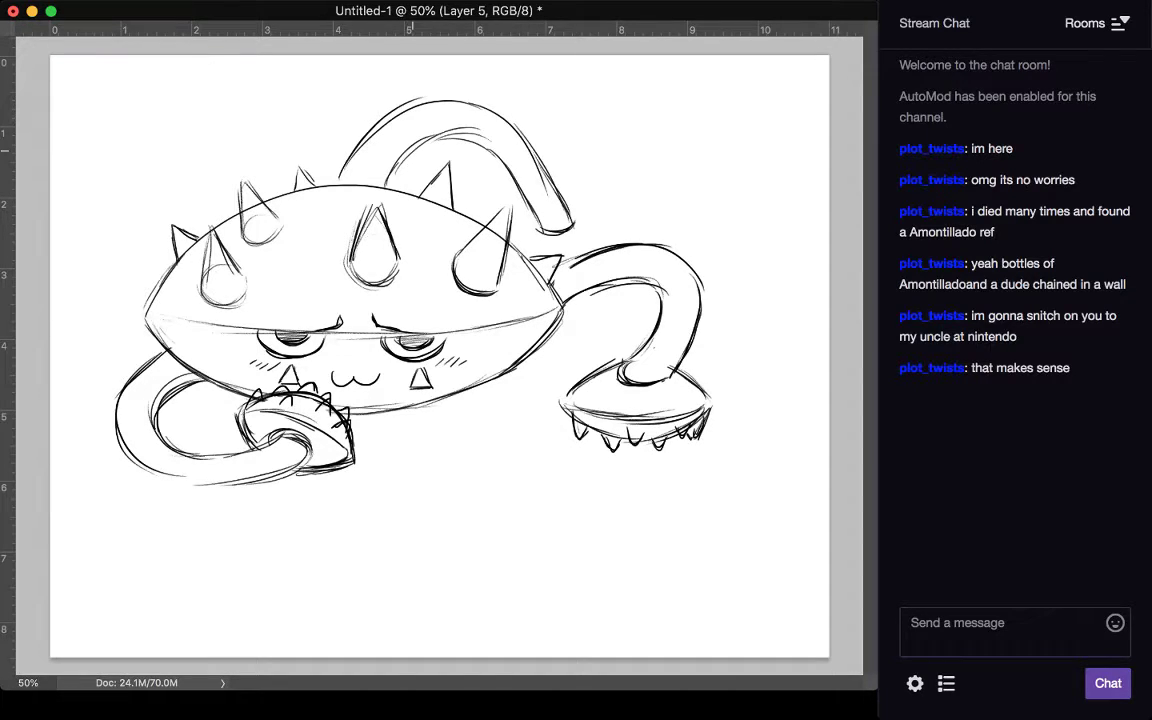
{"action": "left_click_drag", "start_coordinate": [495, 196], "coordinate": [522, 189]}
{"action": "key", "text": "super+z"}
{"action": "key", "text": "super+z"}
{"action": "left_click_drag", "start_coordinate": [560, 201], "coordinate": [606, 230]}
{"action": "key", "text": "super+z"}
{"action": "mouse_move", "coordinate": [575, 198]}
{"action": "left_mouse_down"}
{"action": "mouse_move", "coordinate": [622, 217]}
{"action": "mouse_move", "coordinate": [598, 248]}
{"action": "mouse_move", "coordinate": [621, 243]}
{"action": "left_mouse_up"}
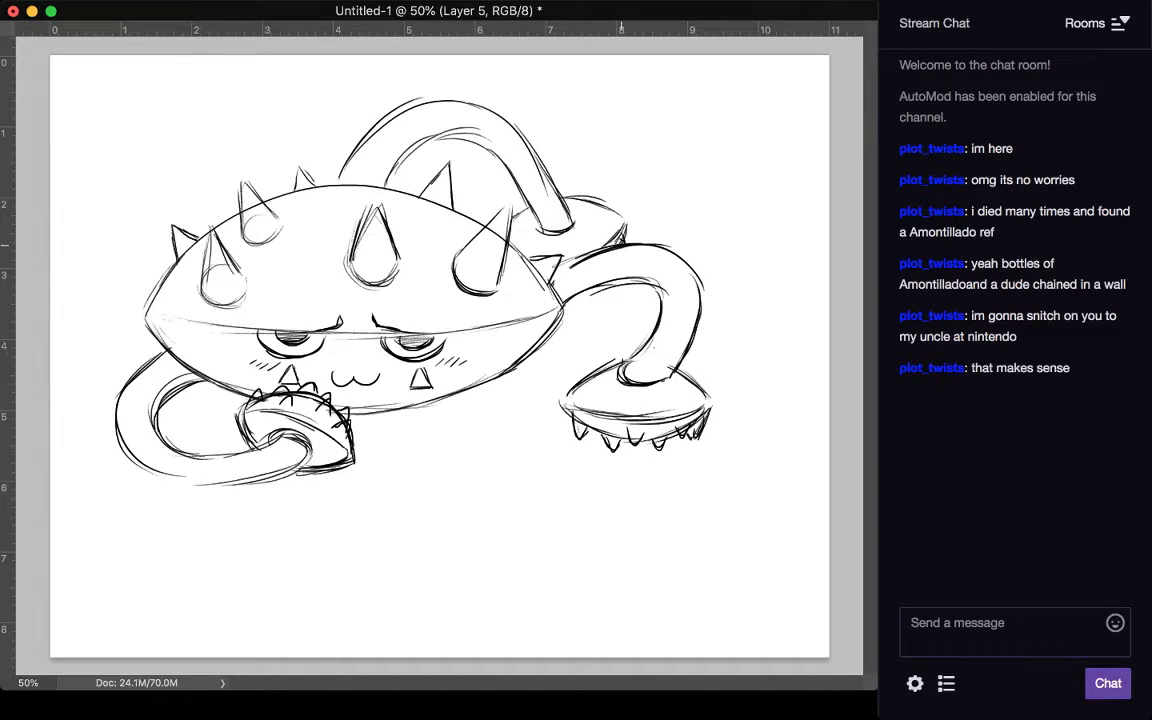
Step: Refine the rear pod's top edge and clean up the lines around the right pod's spikes
{"action": "left_click_drag", "start_coordinate": [577, 199], "coordinate": [618, 217]}
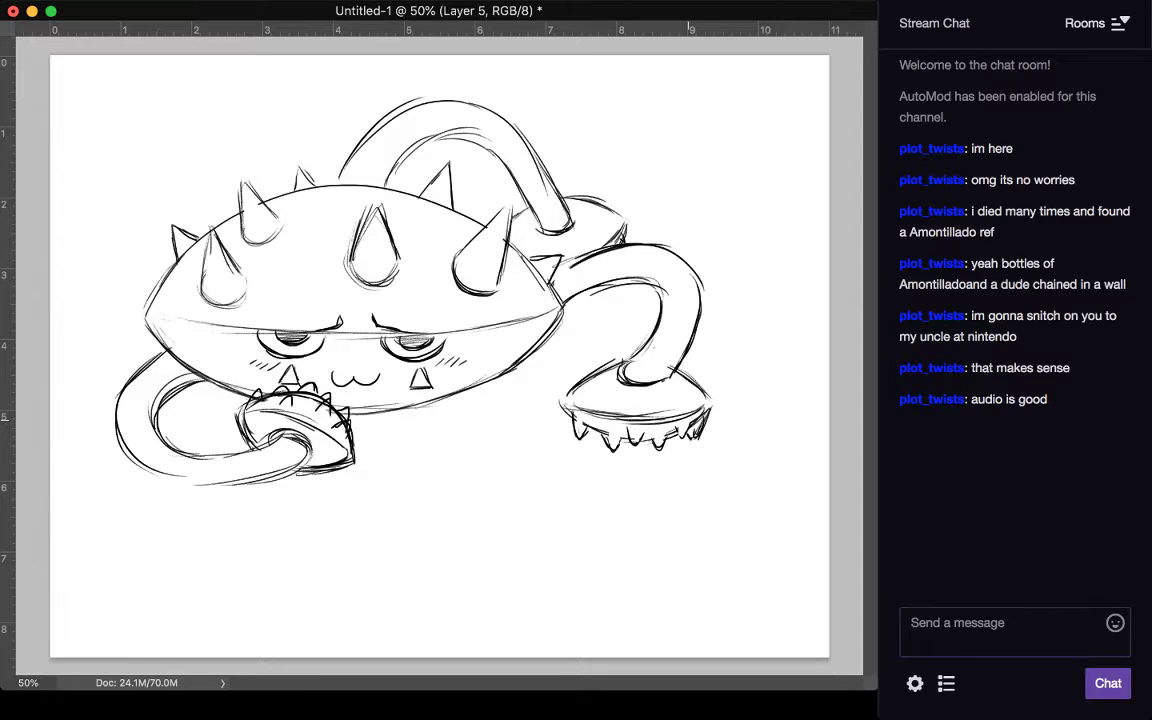
{"action": "left_click_drag", "start_coordinate": [702, 418], "coordinate": [694, 431]}
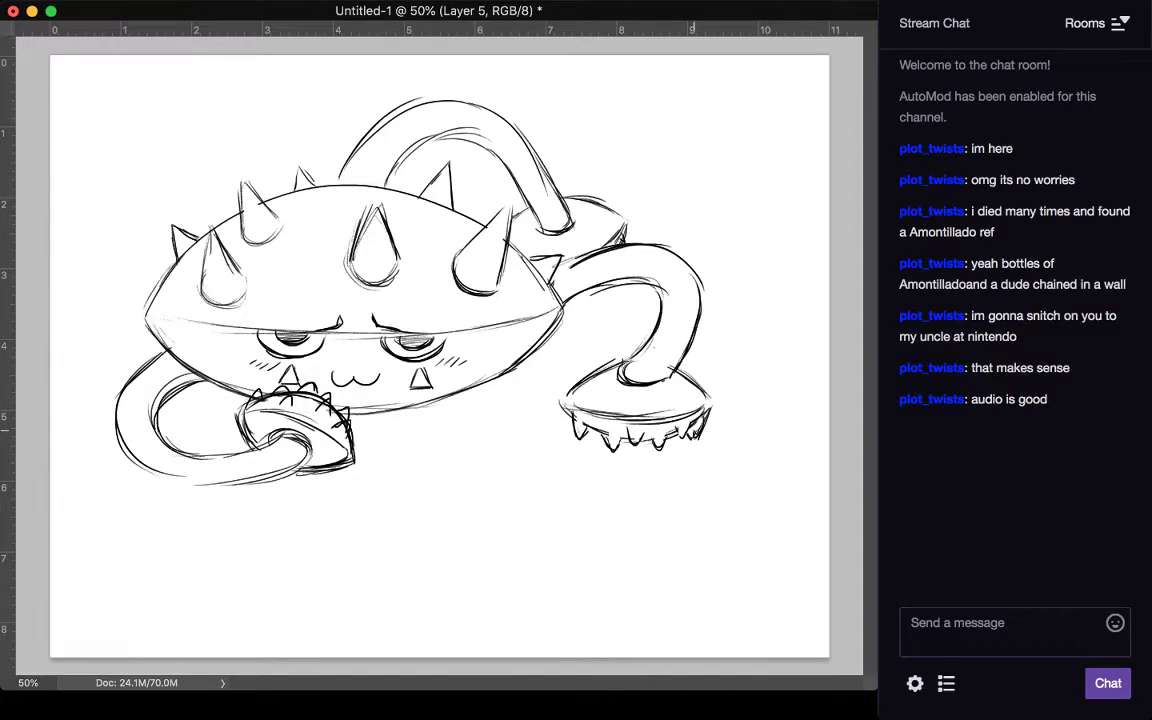
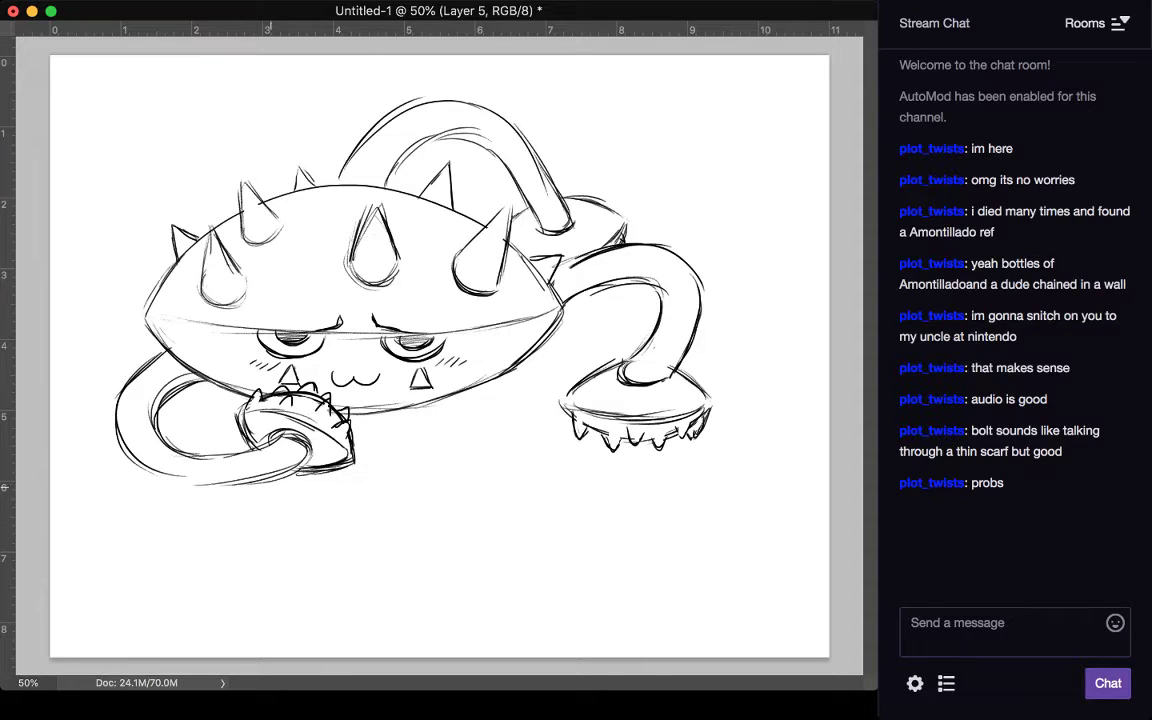
Step: Place the 598Ferrothorn reference image in the empty area below the right pod
{"action": "left_click_drag", "start_coordinate": [271, 487], "coordinate": [502, 472]}
{"action": "left_click_drag", "start_coordinate": [442, 407], "coordinate": [468, 463]}
{"action": "left_click_drag", "start_coordinate": [680, 200], "coordinate": [581, 297]}
{"action": "left_click_drag", "start_coordinate": [483, 474], "coordinate": [549, 514]}
{"action": "left_click_drag", "start_coordinate": [647, 335], "coordinate": [610, 372]}
{"action": "left_click_drag", "start_coordinate": [465, 517], "coordinate": [665, 518]}
{"action": "key", "text": "Return"}
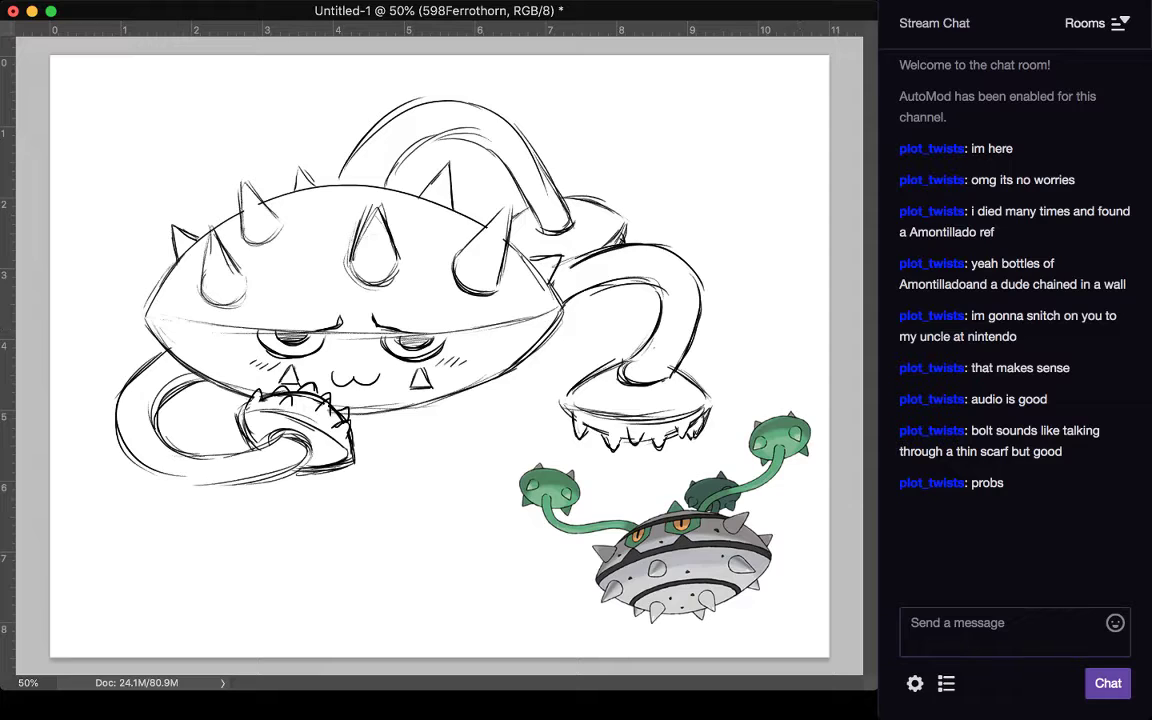
Step: On a new layer, handwrite "RATING: got it/memorized" in red beside the Ferrothorn reference
{"action": "key", "text": "super+shift+alt+n"}
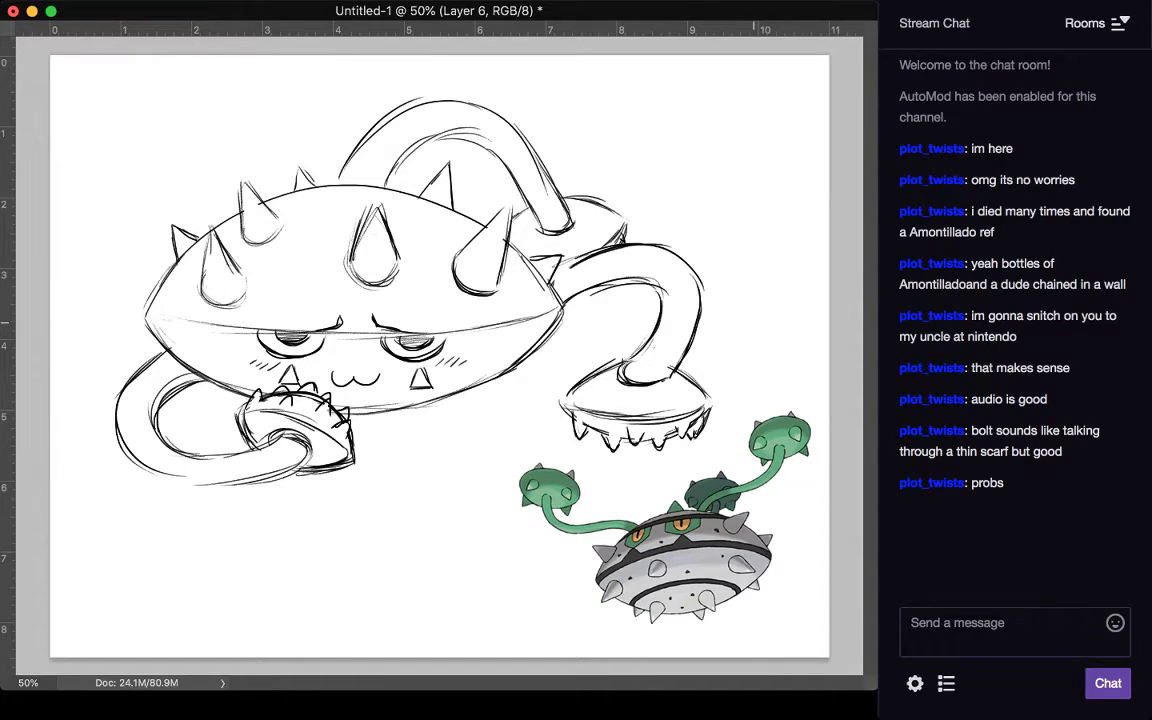
{"action": "mouse_move", "coordinate": [333, 494]}
{"action": "left_mouse_down"}
{"action": "mouse_move", "coordinate": [346, 521]}
{"action": "mouse_move", "coordinate": [368, 521]}
{"action": "mouse_move", "coordinate": [365, 510]}
{"action": "mouse_move", "coordinate": [385, 521]}
{"action": "mouse_move", "coordinate": [397, 494]}
{"action": "left_mouse_up"}
{"action": "mouse_move", "coordinate": [402, 494]}
{"action": "left_mouse_down"}
{"action": "mouse_move", "coordinate": [402, 521]}
{"action": "mouse_move", "coordinate": [425, 494]}
{"action": "mouse_move", "coordinate": [463, 516]}
{"action": "left_mouse_up"}
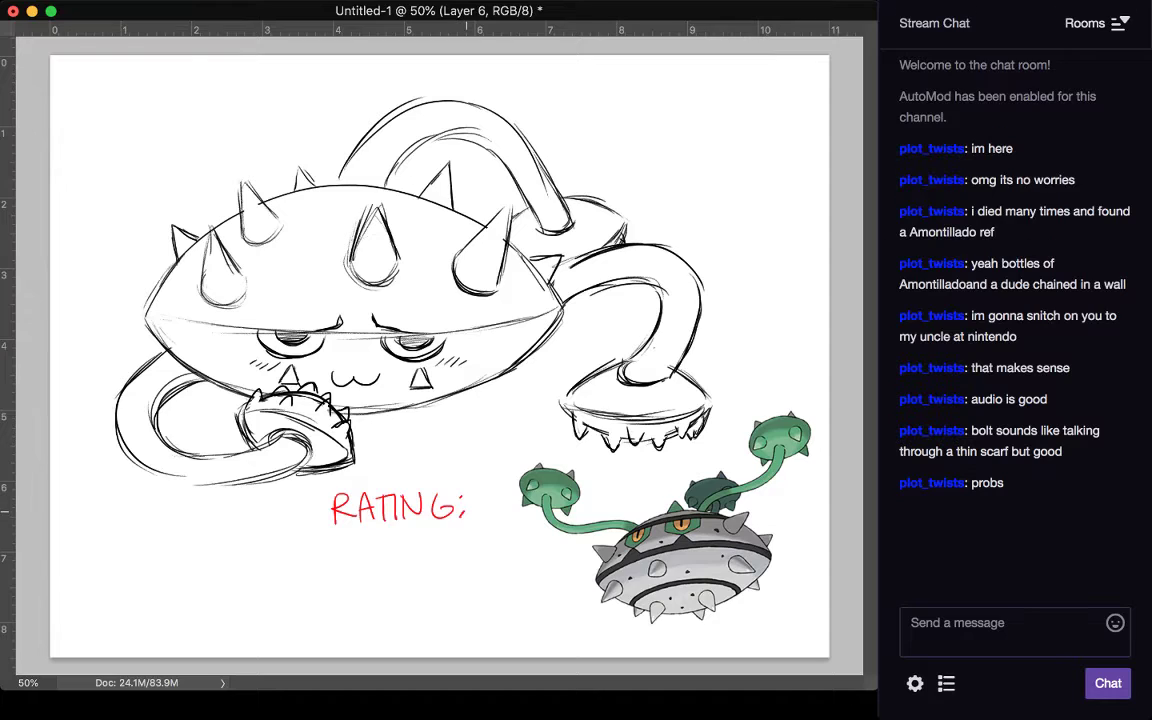
{"action": "mouse_move", "coordinate": [306, 558]}
{"action": "left_mouse_down"}
{"action": "mouse_move", "coordinate": [293, 588]}
{"action": "mouse_move", "coordinate": [320, 563]}
{"action": "mouse_move", "coordinate": [334, 578]}
{"action": "left_mouse_up"}
{"action": "mouse_move", "coordinate": [328, 563]}
{"action": "left_mouse_down"}
{"action": "mouse_move", "coordinate": [358, 579]}
{"action": "mouse_move", "coordinate": [380, 562]}
{"action": "left_mouse_up"}
{"action": "mouse_move", "coordinate": [357, 554]}
{"action": "left_mouse_down"}
{"action": "mouse_move", "coordinate": [385, 584]}
{"action": "mouse_move", "coordinate": [433, 576]}
{"action": "left_mouse_up"}
{"action": "mouse_move", "coordinate": [437, 560]}
{"action": "left_mouse_down"}
{"action": "mouse_move", "coordinate": [438, 575]}
{"action": "mouse_move", "coordinate": [455, 576]}
{"action": "mouse_move", "coordinate": [476, 561]}
{"action": "left_mouse_up"}
{"action": "mouse_move", "coordinate": [479, 561]}
{"action": "left_mouse_down"}
{"action": "mouse_move", "coordinate": [479, 574]}
{"action": "mouse_move", "coordinate": [510, 570]}
{"action": "mouse_move", "coordinate": [523, 542]}
{"action": "left_mouse_up"}
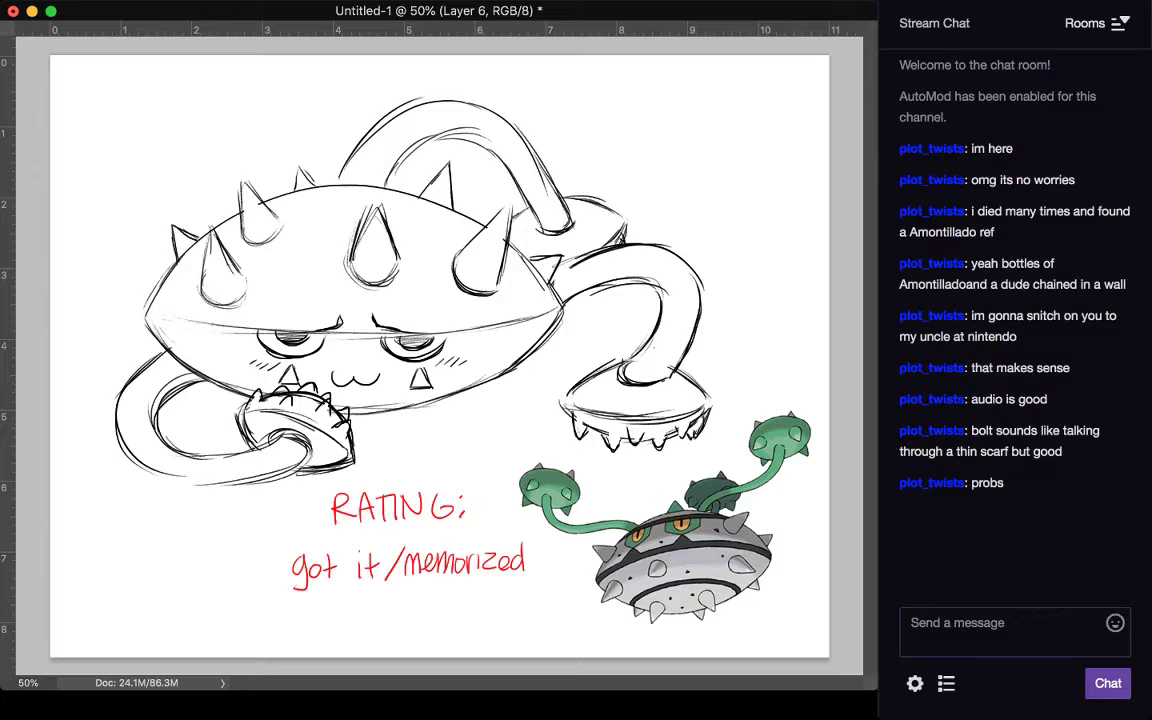
Step: Hide the handwritten rating, the Ferrothorn reference and the sketch to leave a blank canvas
{"action": "left_click_drag", "start_coordinate": [520, 560], "coordinate": [463, 505]}
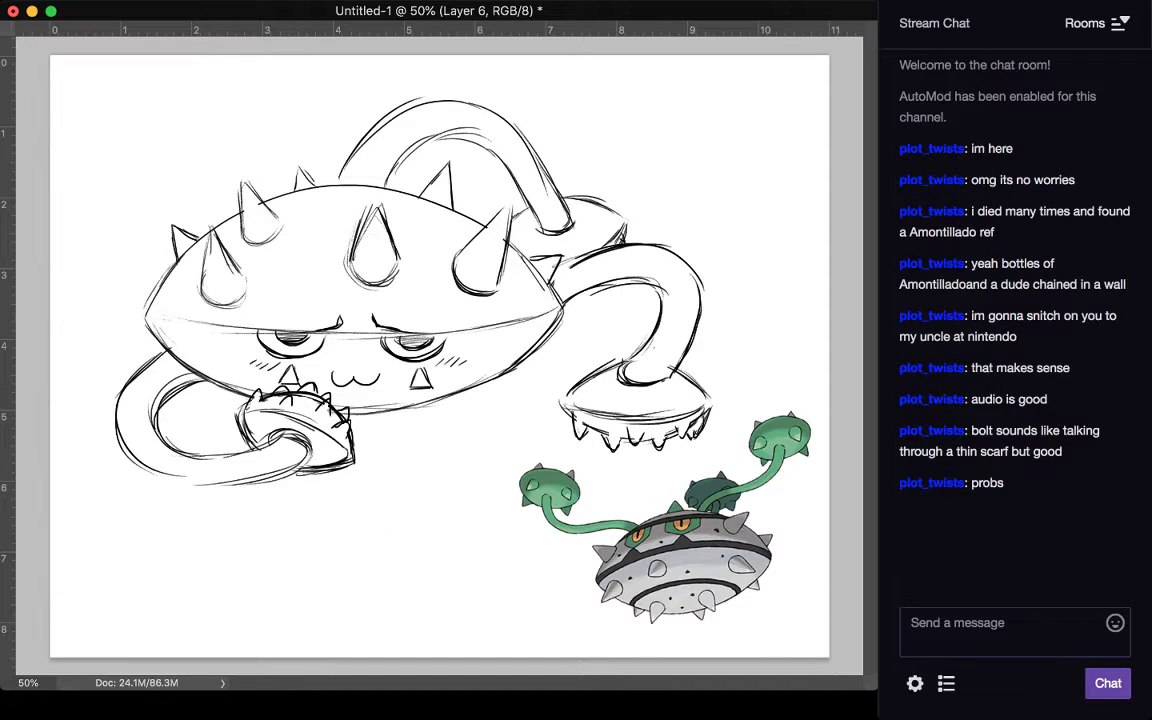
{"action": "key", "text": "super+comma"}
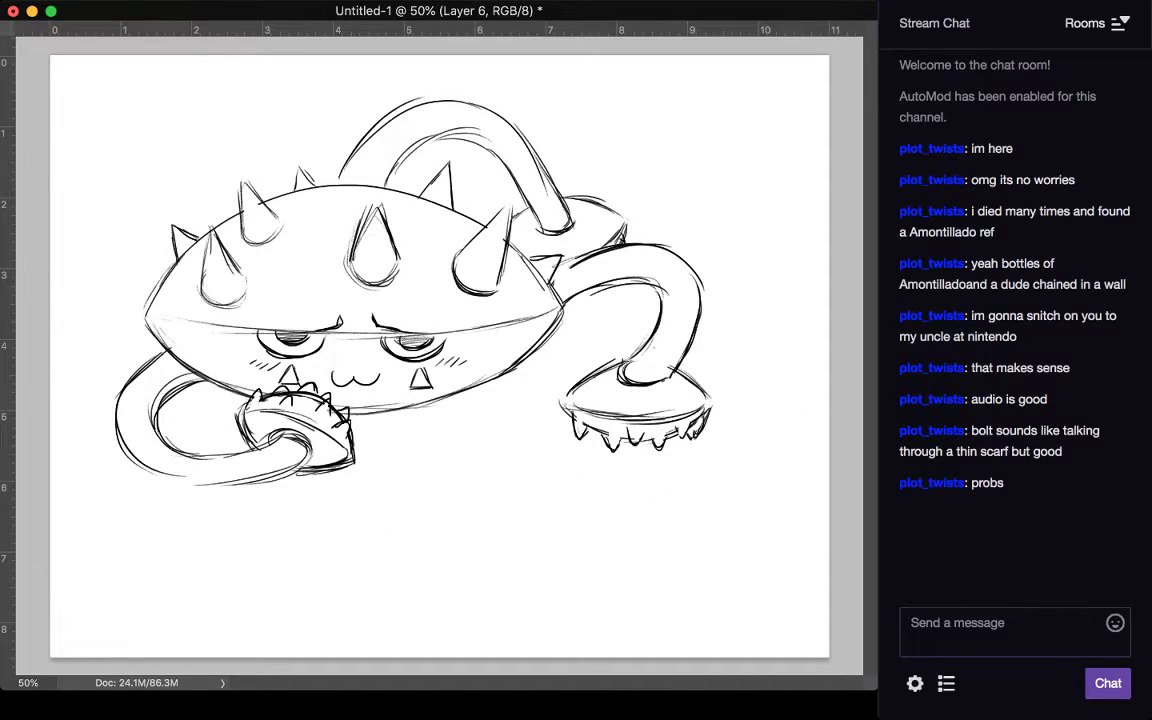
{"action": "key", "text": "Delete"}
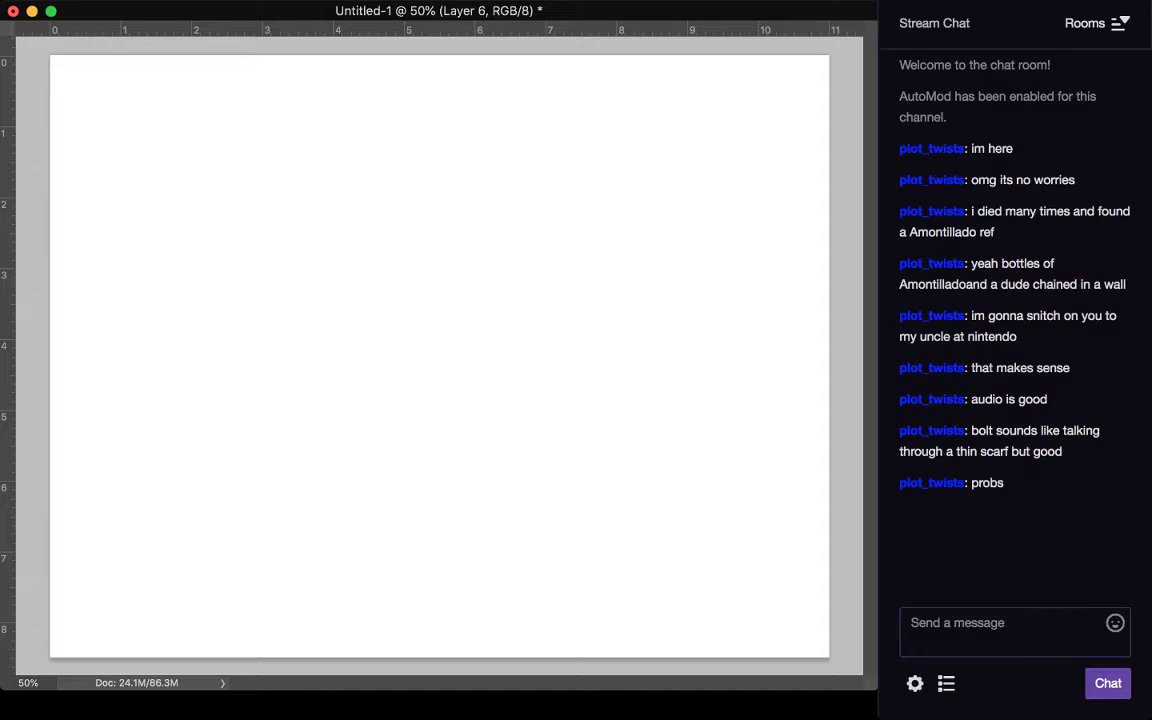
Step: Switch to the empty layer above for a new sketch
{"action": "key", "text": "alt+bracketleft"}
{"action": "key", "text": "alt+bracketright"}
{"action": "key", "text": "alt+bracketright"}
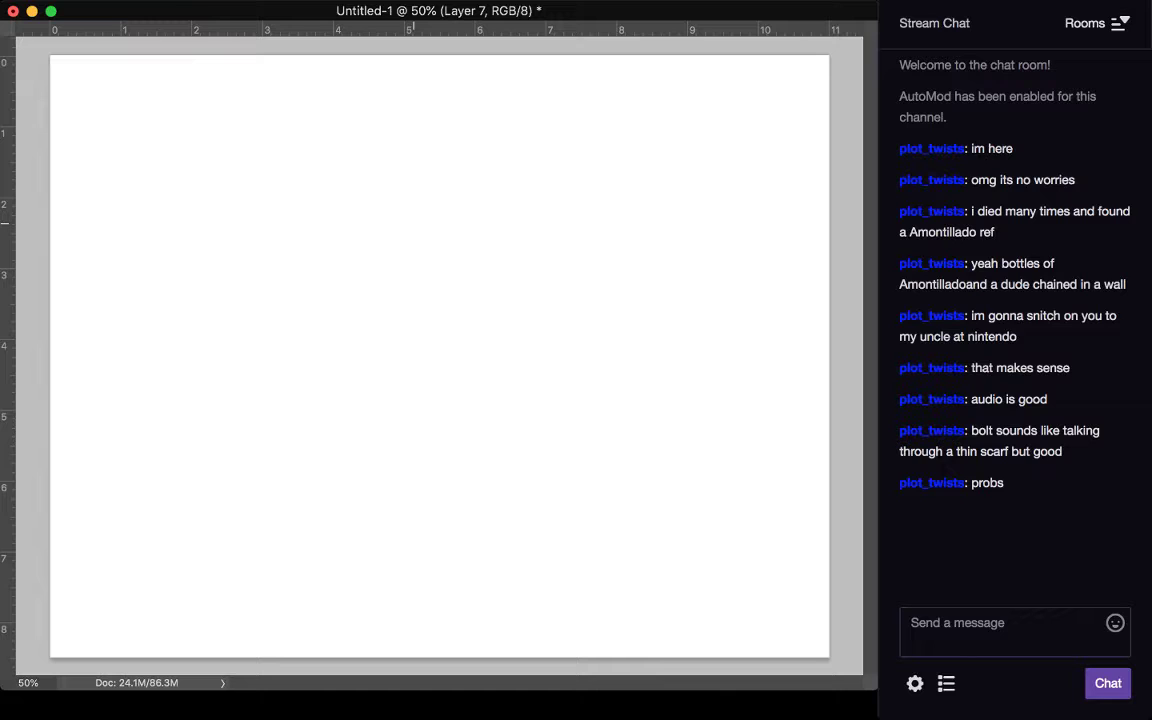
{"action": "left_click_drag", "start_coordinate": [277, 342], "coordinate": [360, 268]}
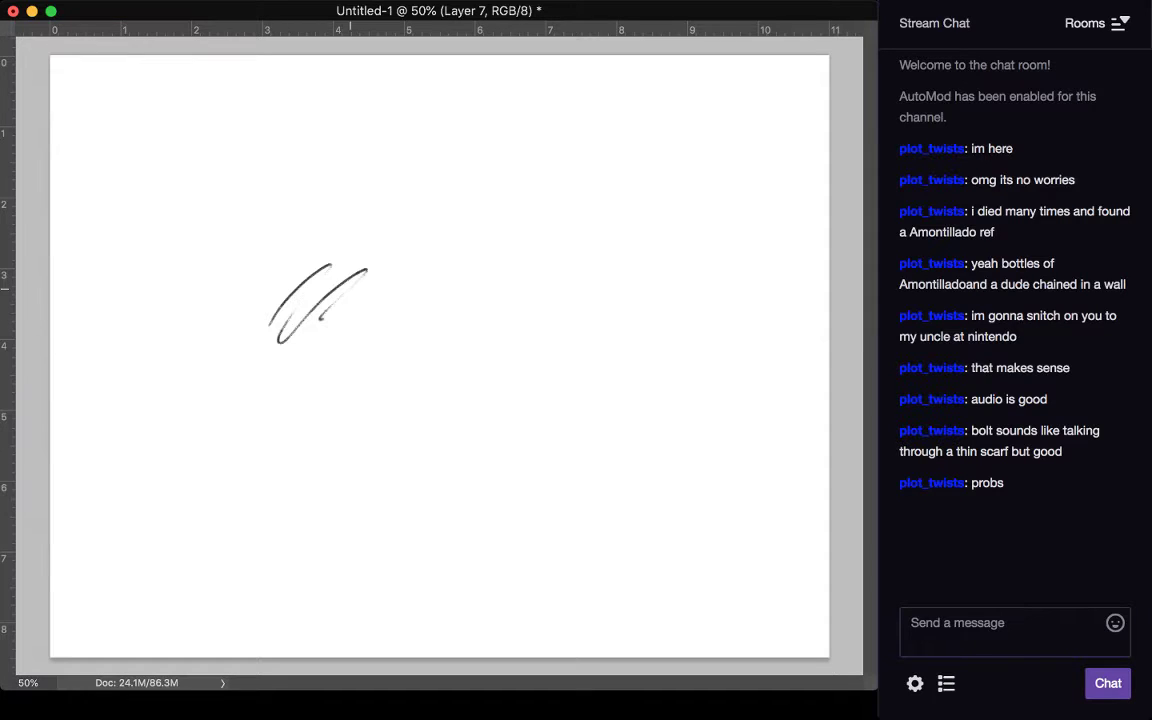
{"action": "left_click_drag", "start_coordinate": [320, 318], "coordinate": [405, 305]}
{"action": "mouse_move", "coordinate": [355, 347]}
{"action": "left_mouse_down"}
{"action": "mouse_move", "coordinate": [445, 322]}
{"action": "mouse_move", "coordinate": [507, 356]}
{"action": "left_mouse_up"}
{"action": "mouse_move", "coordinate": [475, 352]}
{"action": "left_mouse_down"}
{"action": "mouse_move", "coordinate": [523, 375]}
{"action": "mouse_move", "coordinate": [537, 403]}
{"action": "left_mouse_up"}
{"action": "key", "text": "super+z"}
{"action": "key", "text": "super+z"}
{"action": "key", "text": "super+z"}
{"action": "key", "text": "super+z"}
{"action": "key", "text": "super+z"}
{"action": "key", "text": "super+z"}
{"action": "key", "text": "super+z"}
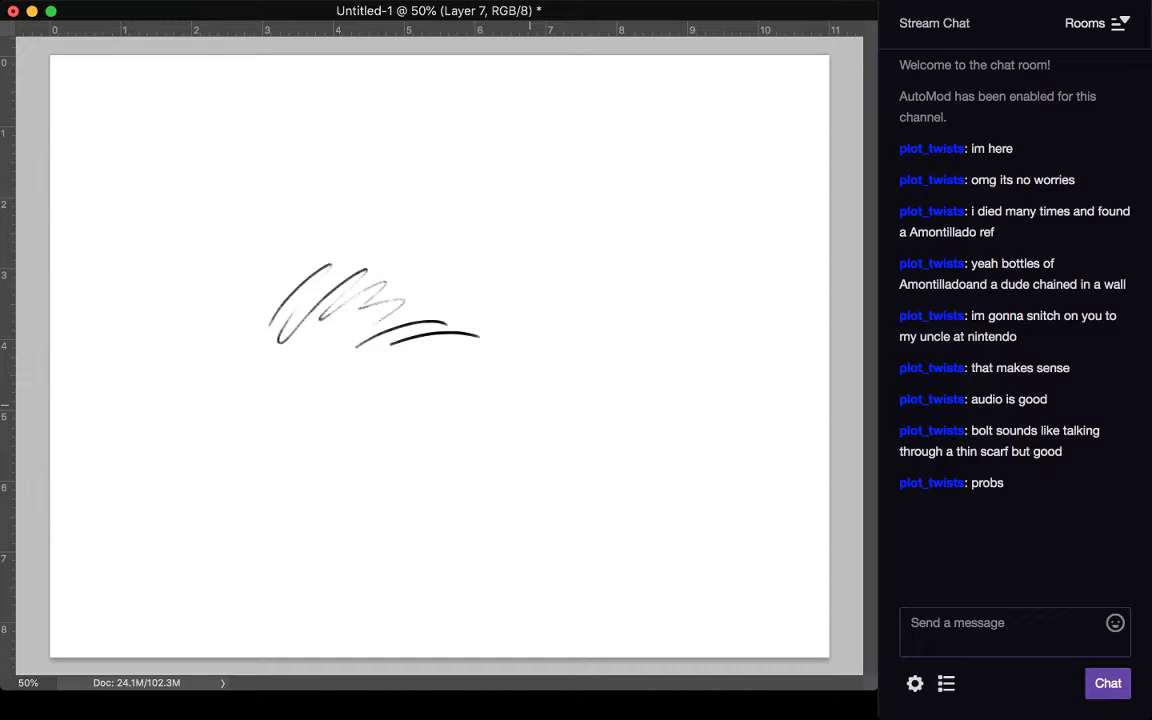
{"action": "key", "text": "super+z"}
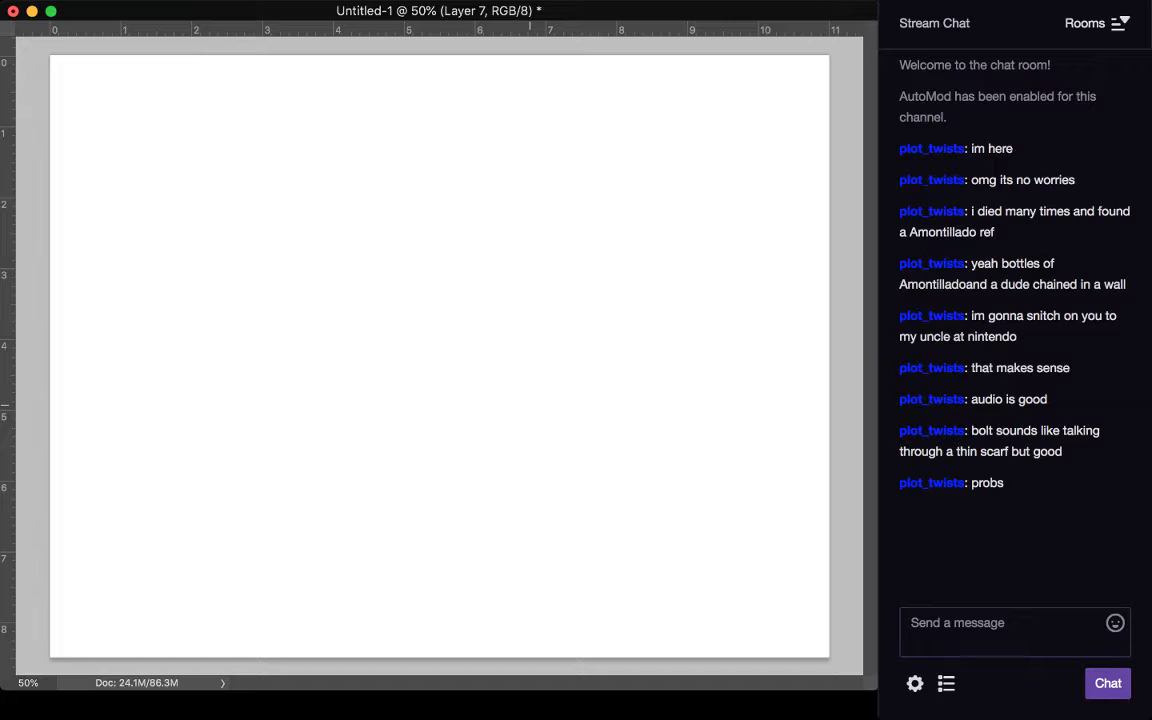
Step: Sketch a small Shaymin near the canvas centre with a tufted back, one side flower, a pointed face and the rear and chest outlines
{"action": "left_click_drag", "start_coordinate": [397, 315], "coordinate": [405, 339]}
{"action": "mouse_move", "coordinate": [380, 292]}
{"action": "left_mouse_down"}
{"action": "mouse_move", "coordinate": [392, 308]}
{"action": "mouse_move", "coordinate": [348, 300]}
{"action": "left_mouse_up"}
{"action": "mouse_move", "coordinate": [285, 318]}
{"action": "left_mouse_down"}
{"action": "mouse_move", "coordinate": [324, 306]}
{"action": "mouse_move", "coordinate": [307, 328]}
{"action": "mouse_move", "coordinate": [319, 335]}
{"action": "mouse_move", "coordinate": [346, 318]}
{"action": "mouse_move", "coordinate": [361, 332]}
{"action": "mouse_move", "coordinate": [362, 318]}
{"action": "mouse_move", "coordinate": [387, 329]}
{"action": "mouse_move", "coordinate": [419, 314]}
{"action": "left_mouse_up"}
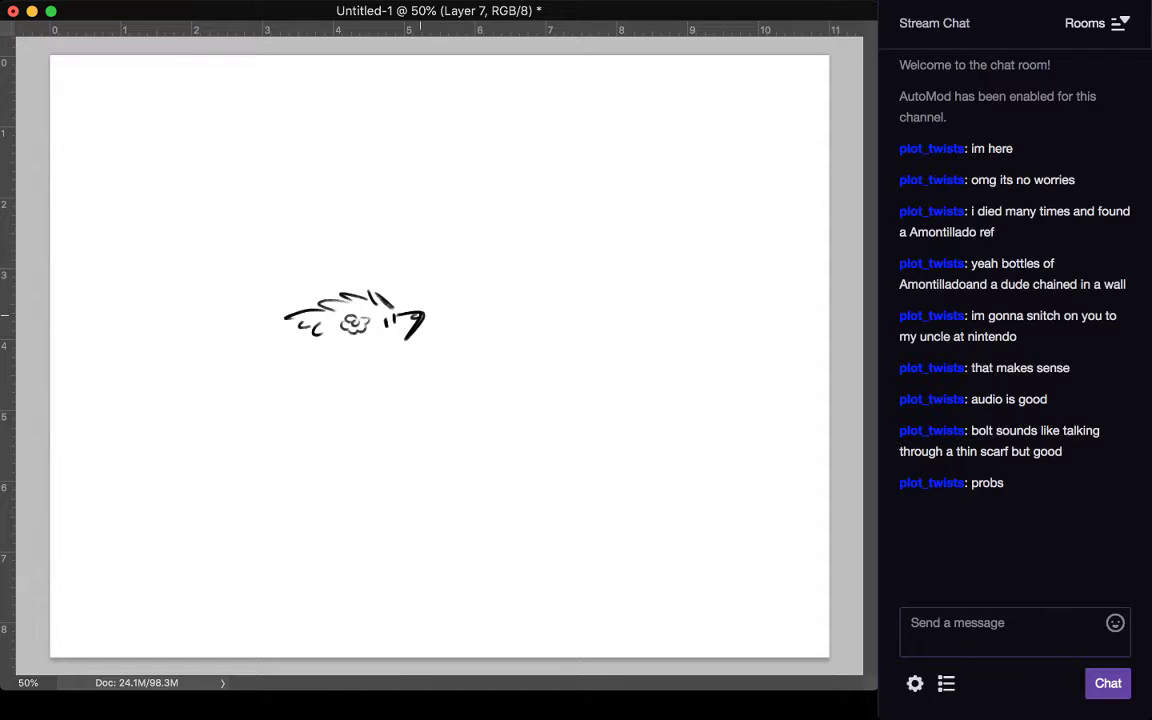
{"action": "mouse_move", "coordinate": [282, 320]}
{"action": "left_mouse_down"}
{"action": "mouse_move", "coordinate": [327, 345]}
{"action": "mouse_move", "coordinate": [272, 349]}
{"action": "left_mouse_up"}
{"action": "left_click_drag", "start_coordinate": [279, 346], "coordinate": [293, 367]}
{"action": "left_click_drag", "start_coordinate": [411, 336], "coordinate": [394, 358]}
{"action": "left_click_drag", "start_coordinate": [269, 348], "coordinate": [299, 379]}
{"action": "left_click_drag", "start_coordinate": [395, 352], "coordinate": [381, 380]}
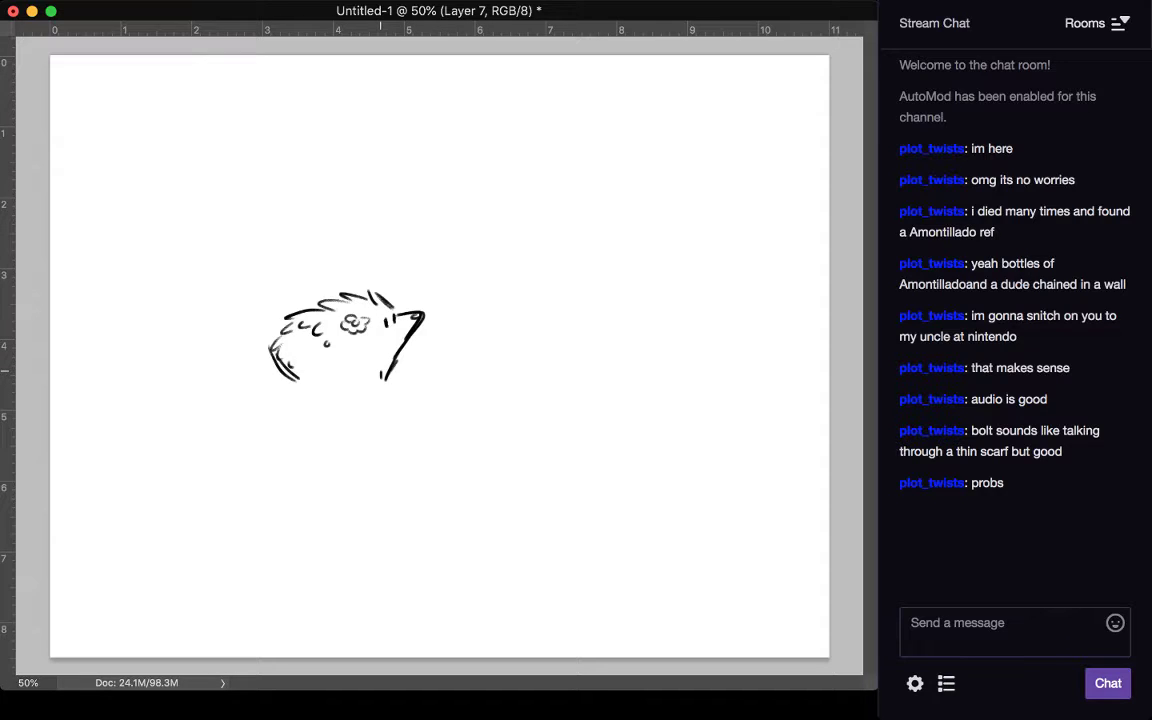
Step: Complete the Shaymin with a belly line, grass marks, a second side flower, a head flower and a reinforced rear outline
{"action": "left_click_drag", "start_coordinate": [298, 387], "coordinate": [372, 380]}
{"action": "left_click_drag", "start_coordinate": [370, 334], "coordinate": [347, 382]}
{"action": "left_click_drag", "start_coordinate": [341, 358], "coordinate": [350, 359]}
{"action": "mouse_move", "coordinate": [351, 359]}
{"action": "left_mouse_down"}
{"action": "mouse_move", "coordinate": [361, 352]}
{"action": "mouse_move", "coordinate": [325, 375]}
{"action": "mouse_move", "coordinate": [294, 360]}
{"action": "mouse_move", "coordinate": [312, 354]}
{"action": "mouse_move", "coordinate": [303, 346]}
{"action": "left_mouse_up"}
{"action": "left_click_drag", "start_coordinate": [397, 308], "coordinate": [403, 299]}
{"action": "left_click_drag", "start_coordinate": [404, 298], "coordinate": [380, 286]}
{"action": "mouse_move", "coordinate": [406, 335]}
{"action": "left_mouse_down"}
{"action": "mouse_move", "coordinate": [387, 377]}
{"action": "mouse_move", "coordinate": [377, 373]}
{"action": "left_mouse_up"}
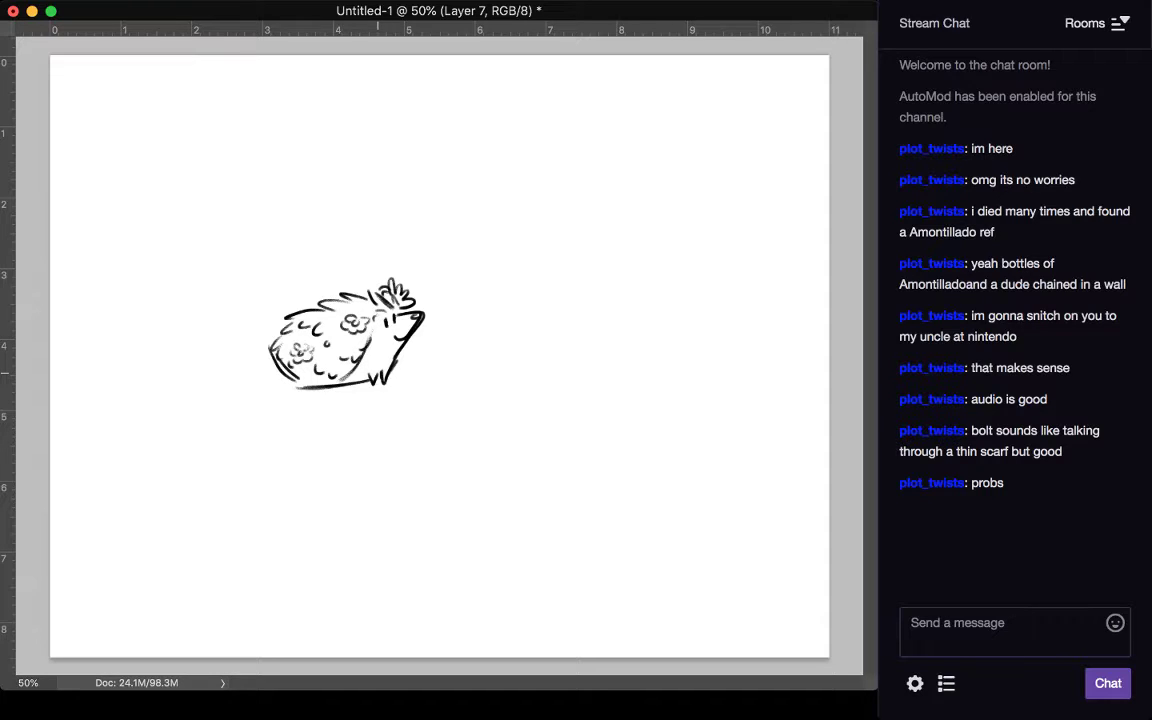
{"action": "left_click_drag", "start_coordinate": [267, 352], "coordinate": [294, 386]}
{"action": "left_click_drag", "start_coordinate": [359, 365], "coordinate": [327, 385]}
{"action": "left_click_drag", "start_coordinate": [266, 352], "coordinate": [287, 325]}
Step: Move the Shaymin sketch to the lower-left corner of the canvas and add a new layer for the next drawing
{"action": "key", "text": "super+t"}
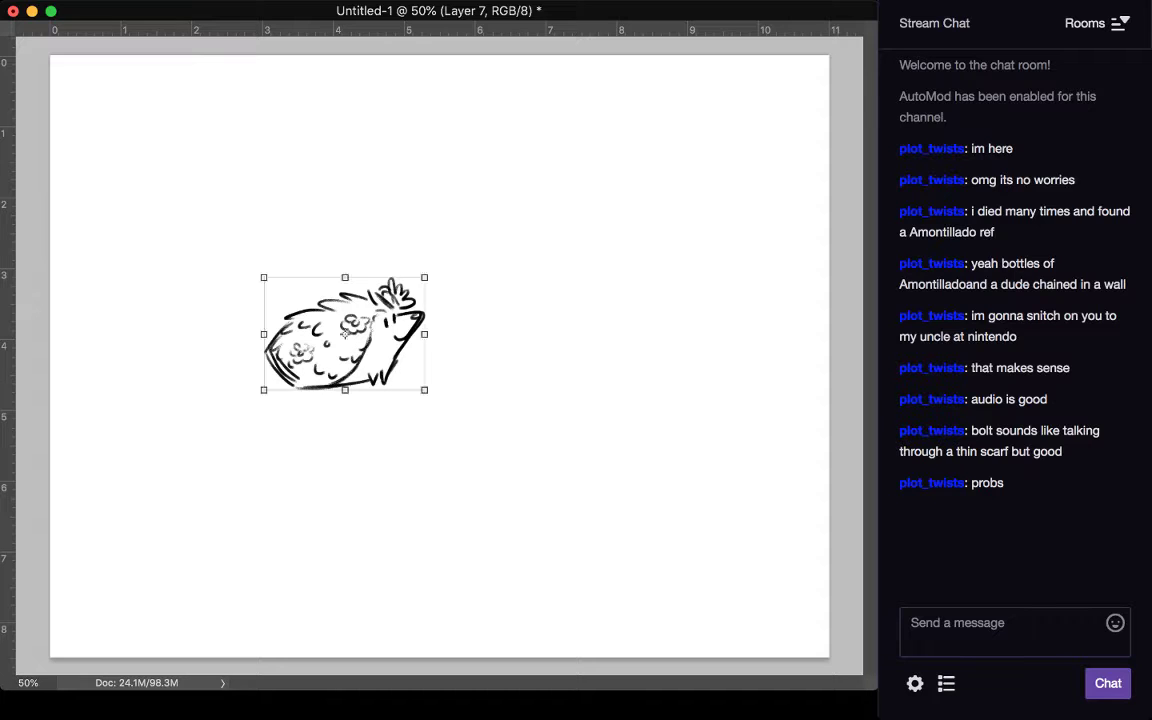
{"action": "left_click_drag", "start_coordinate": [317, 344], "coordinate": [141, 576]}
{"action": "key", "text": "Return"}
{"action": "key", "text": "super+z"}
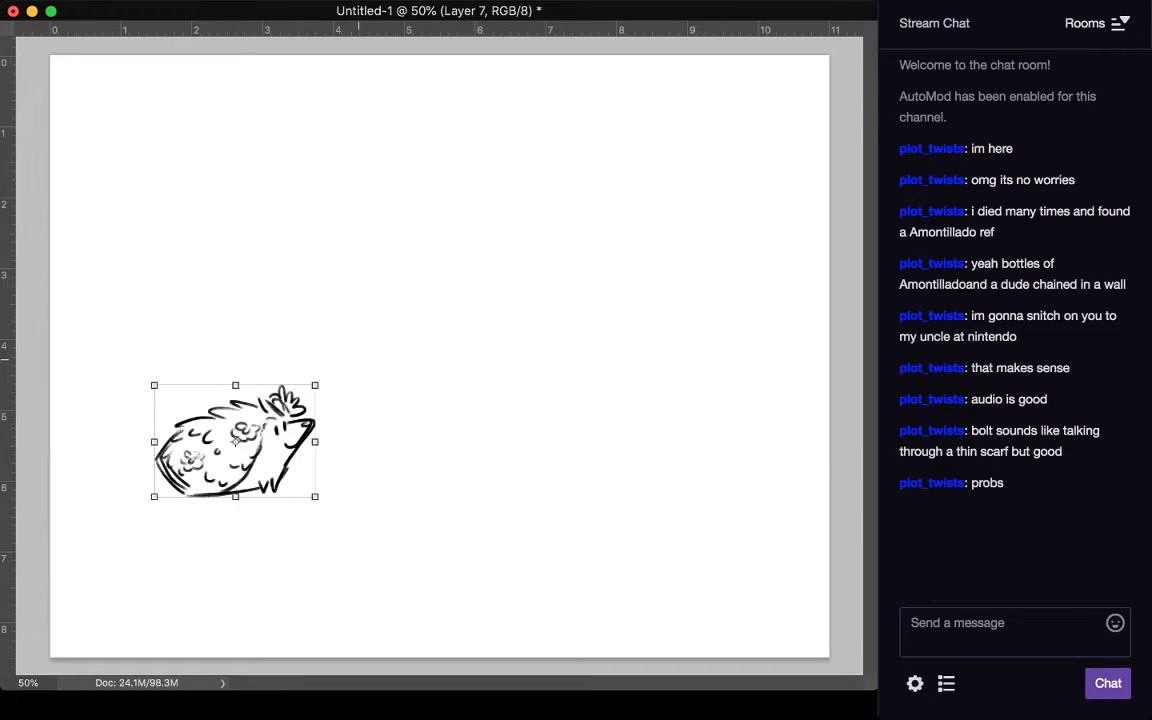
{"action": "key", "text": "Return"}
{"action": "left_click_drag", "start_coordinate": [250, 468], "coordinate": [172, 600]}
{"action": "key", "text": "super+t"}
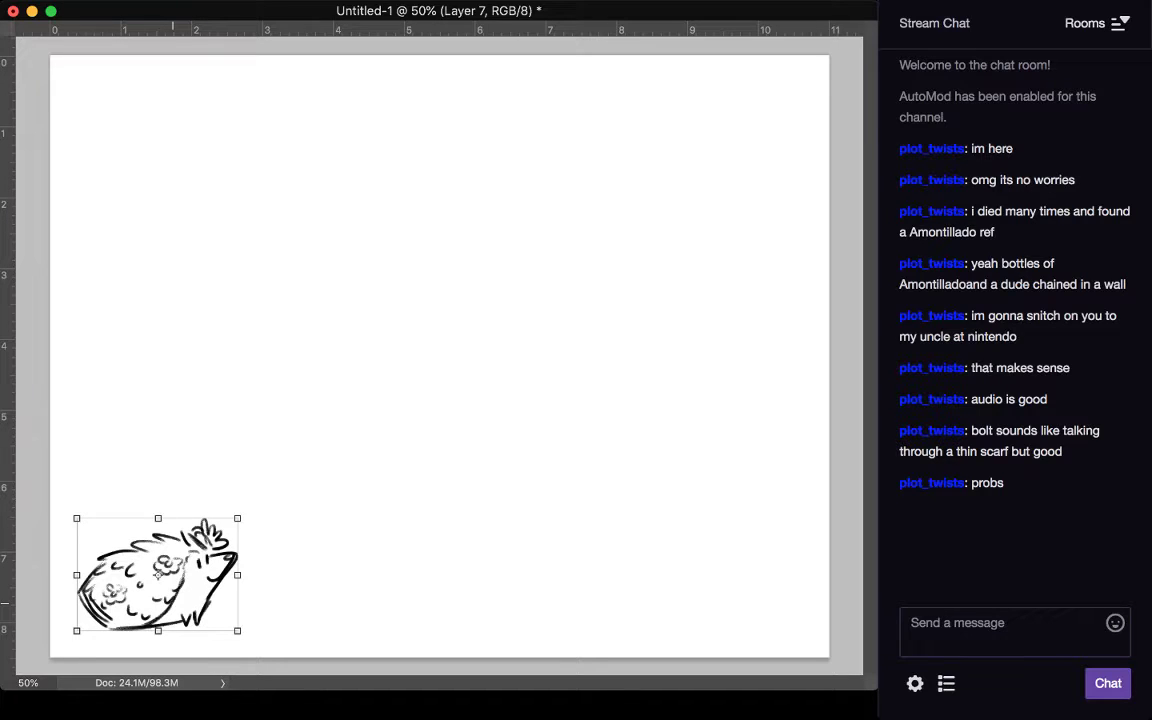
{"action": "key", "text": "super+shift+alt+n"}
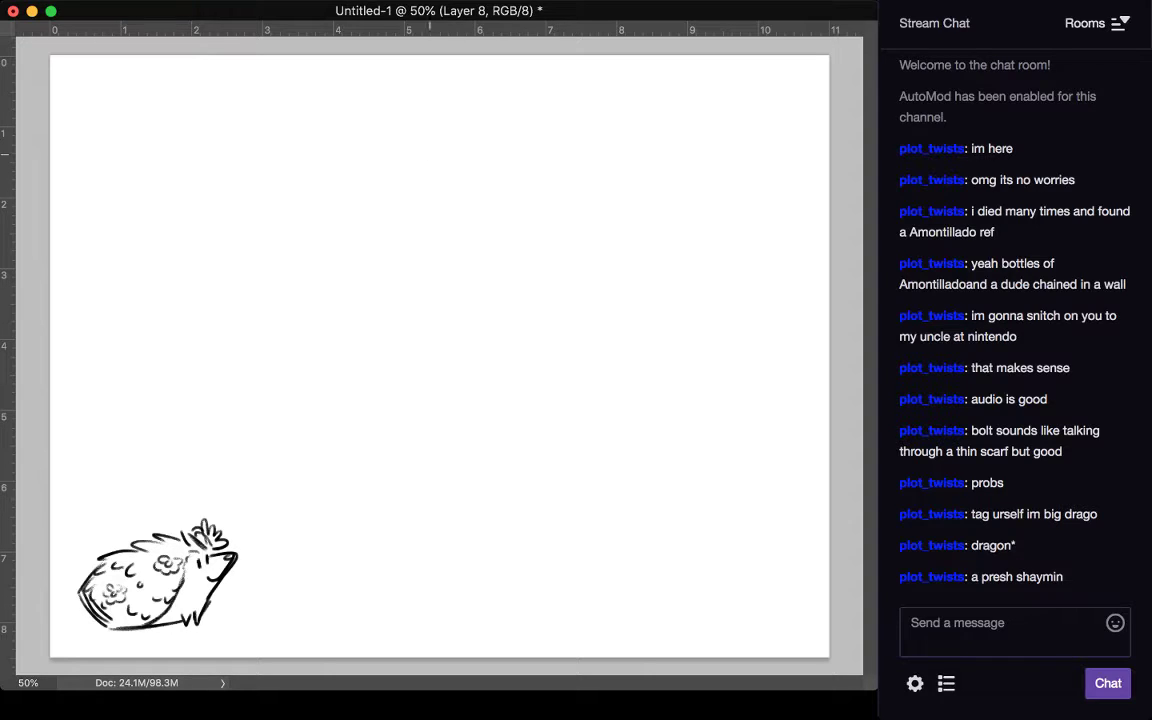
{"action": "mouse_move", "coordinate": [428, 152]}
{"action": "left_mouse_down"}
{"action": "mouse_move", "coordinate": [514, 185]}
{"action": "mouse_move", "coordinate": [524, 142]}
{"action": "mouse_move", "coordinate": [497, 121]}
{"action": "mouse_move", "coordinate": [556, 160]}
{"action": "mouse_move", "coordinate": [563, 201]}
{"action": "mouse_move", "coordinate": [435, 197]}
{"action": "mouse_move", "coordinate": [465, 220]}
{"action": "left_mouse_up"}
{"action": "left_click_drag", "start_coordinate": [558, 172], "coordinate": [600, 208]}
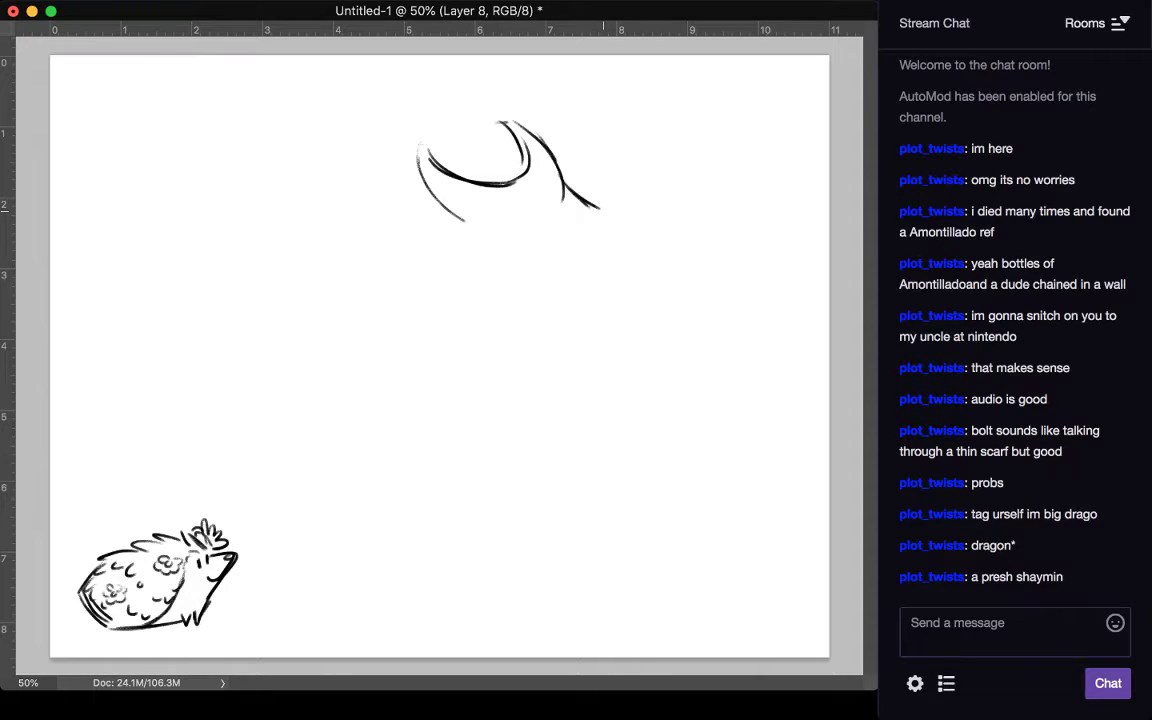
{"action": "left_click_drag", "start_coordinate": [430, 196], "coordinate": [495, 228]}
{"action": "key", "text": "super+z"}
{"action": "key", "text": "super+z"}
{"action": "key", "text": "super+z"}
{"action": "key", "text": "super+z"}
{"action": "key", "text": "super+z"}
{"action": "key", "text": "super+z"}
{"action": "key", "text": "super+z"}
{"action": "key", "text": "super+z"}
{"action": "key", "text": "super+z"}
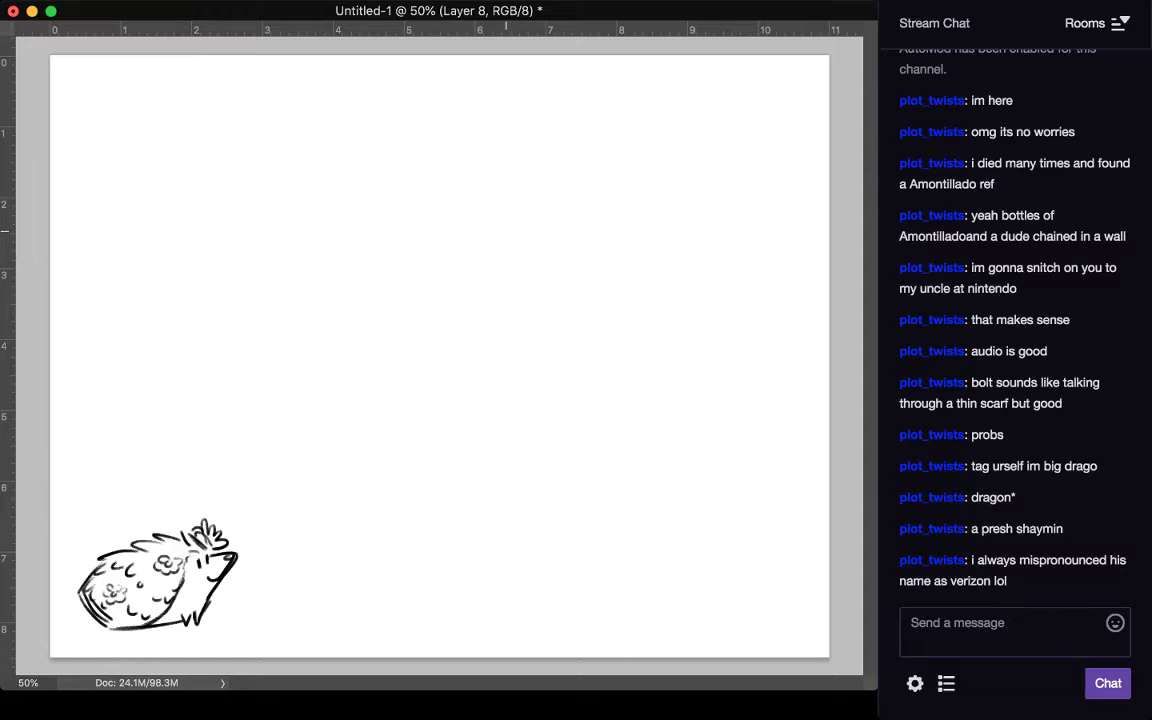
Step: Sketch Virizion's head in profile from a construction circle, with a swept-back pointed crest, small horn, narrowed eye and muzzle
{"action": "mouse_move", "coordinate": [523, 172]}
{"action": "left_mouse_down"}
{"action": "mouse_move", "coordinate": [562, 190]}
{"action": "mouse_move", "coordinate": [503, 195]}
{"action": "mouse_move", "coordinate": [567, 185]}
{"action": "mouse_move", "coordinate": [503, 190]}
{"action": "mouse_move", "coordinate": [567, 195]}
{"action": "mouse_move", "coordinate": [428, 193]}
{"action": "left_mouse_up"}
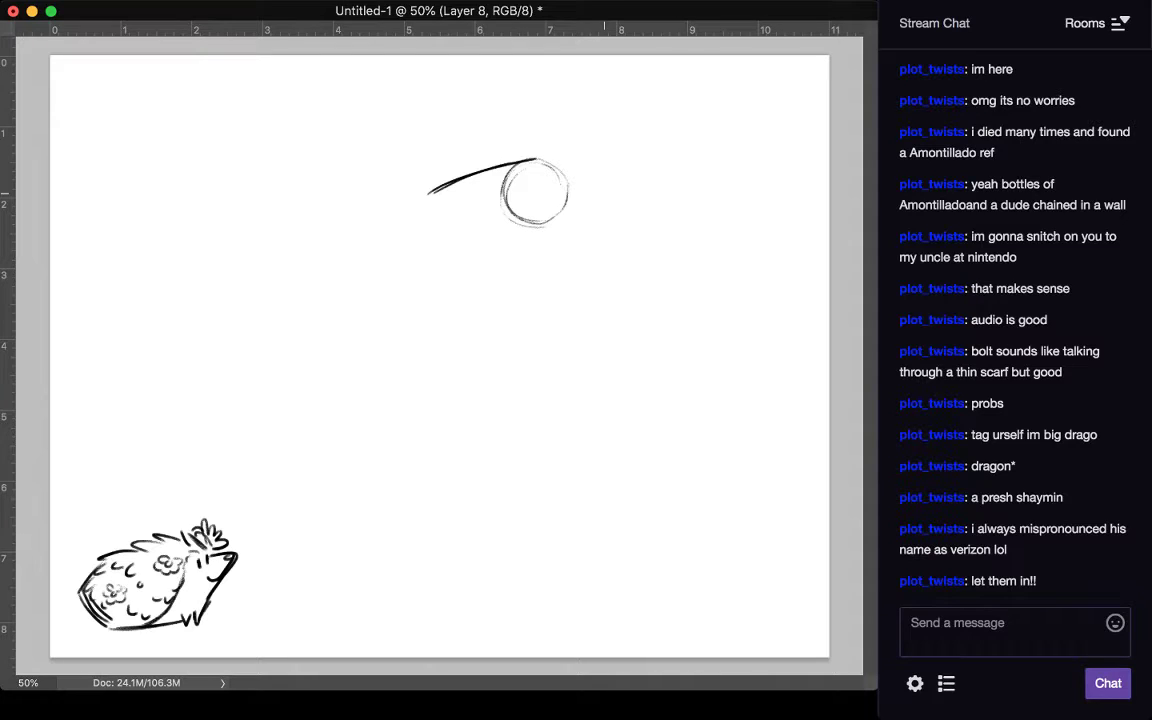
{"action": "mouse_move", "coordinate": [464, 181]}
{"action": "left_mouse_down"}
{"action": "mouse_move", "coordinate": [407, 218]}
{"action": "mouse_move", "coordinate": [520, 221]}
{"action": "left_mouse_up"}
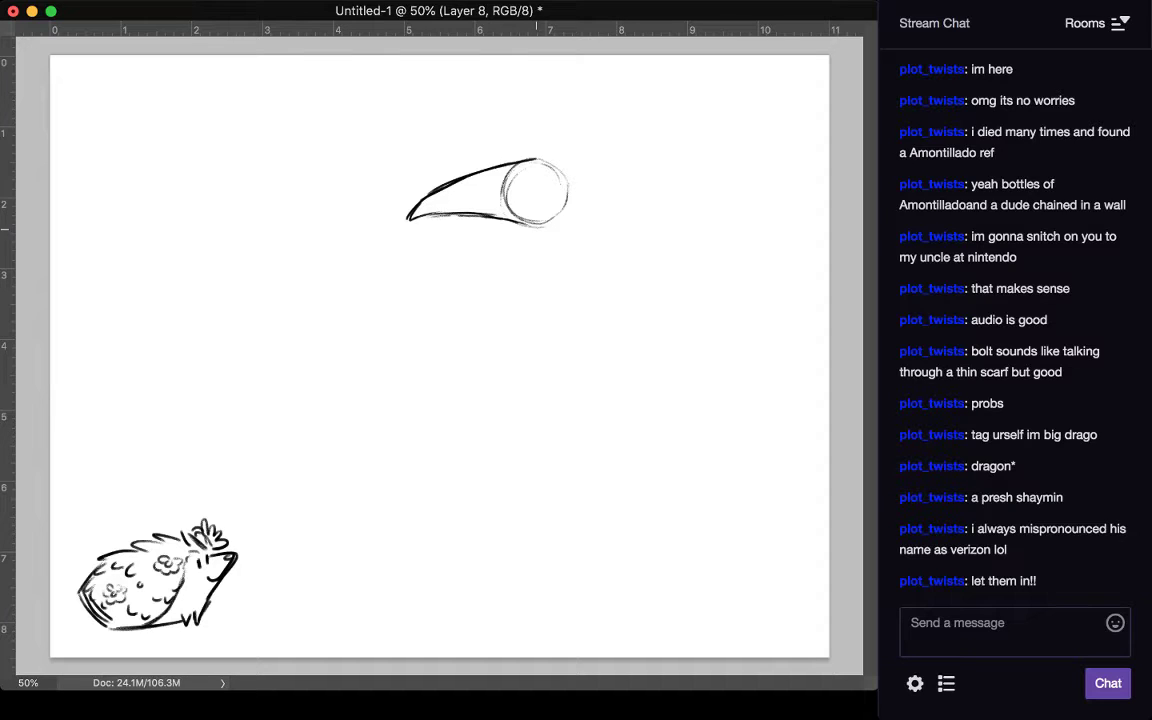
{"action": "left_click_drag", "start_coordinate": [527, 160], "coordinate": [567, 167]}
{"action": "mouse_move", "coordinate": [605, 169]}
{"action": "left_mouse_down"}
{"action": "mouse_move", "coordinate": [623, 171]}
{"action": "mouse_move", "coordinate": [620, 183]}
{"action": "left_mouse_up"}
{"action": "mouse_move", "coordinate": [537, 178]}
{"action": "left_mouse_down"}
{"action": "mouse_move", "coordinate": [563, 175]}
{"action": "mouse_move", "coordinate": [545, 180]}
{"action": "mouse_move", "coordinate": [557, 159]}
{"action": "left_mouse_up"}
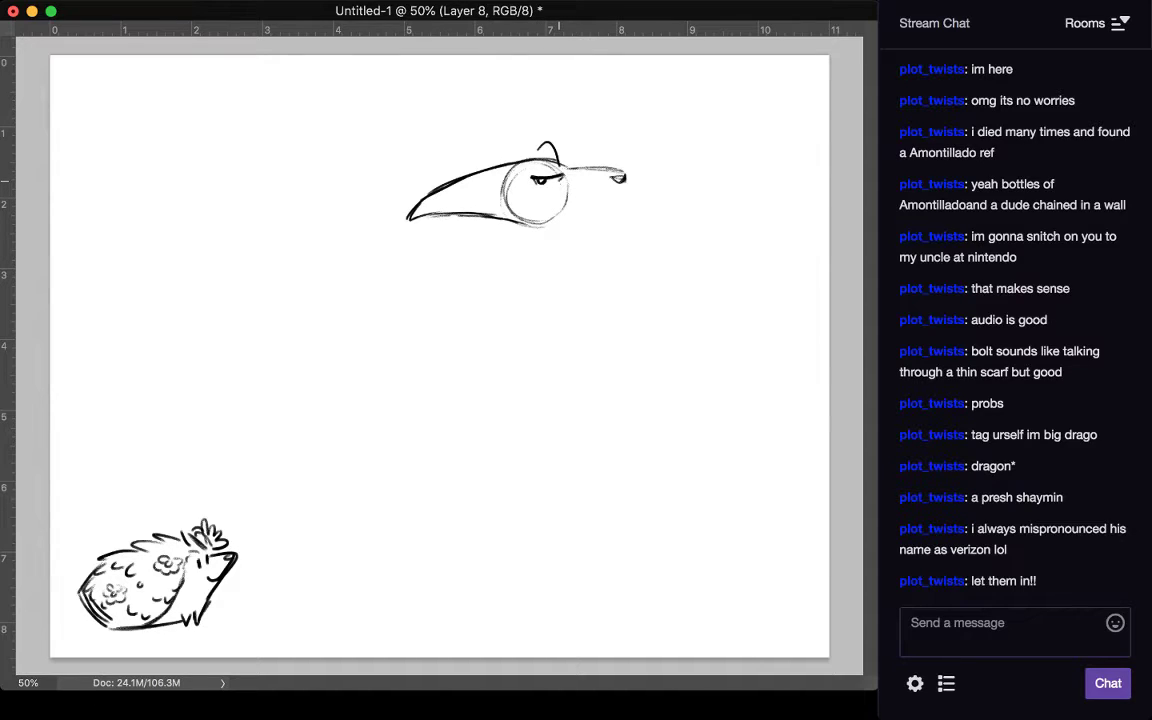
{"action": "mouse_move", "coordinate": [621, 179]}
{"action": "left_mouse_down"}
{"action": "mouse_move", "coordinate": [634, 191]}
{"action": "mouse_move", "coordinate": [606, 190]}
{"action": "mouse_move", "coordinate": [606, 207]}
{"action": "mouse_move", "coordinate": [559, 227]}
{"action": "left_mouse_up"}
{"action": "mouse_move", "coordinate": [522, 178]}
{"action": "left_mouse_down"}
{"action": "mouse_move", "coordinate": [543, 178]}
{"action": "mouse_move", "coordinate": [488, 207]}
{"action": "left_mouse_up"}
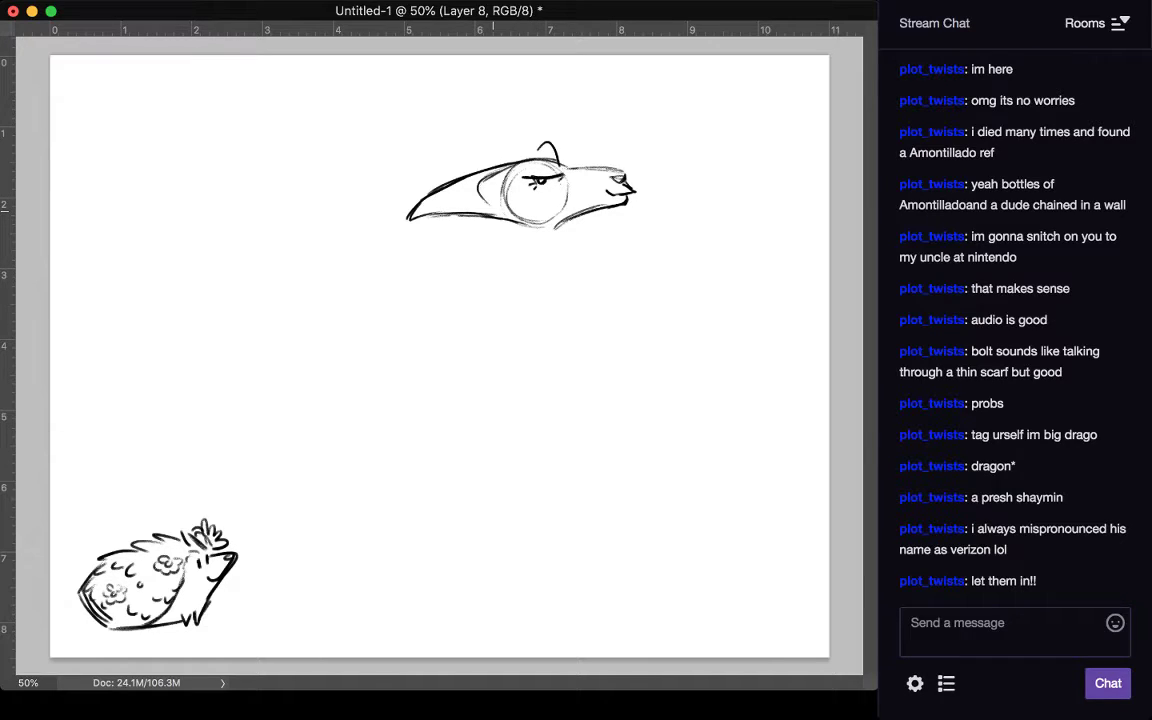
Step: Draw the slender neck and the start of the chest, and fill a dark spike beneath the head crest
{"action": "mouse_move", "coordinate": [578, 169]}
{"action": "left_mouse_down"}
{"action": "mouse_move", "coordinate": [626, 171]}
{"action": "mouse_move", "coordinate": [621, 182]}
{"action": "left_mouse_up"}
{"action": "left_click_drag", "start_coordinate": [556, 212], "coordinate": [543, 267]}
{"action": "left_click_drag", "start_coordinate": [510, 222], "coordinate": [510, 255]}
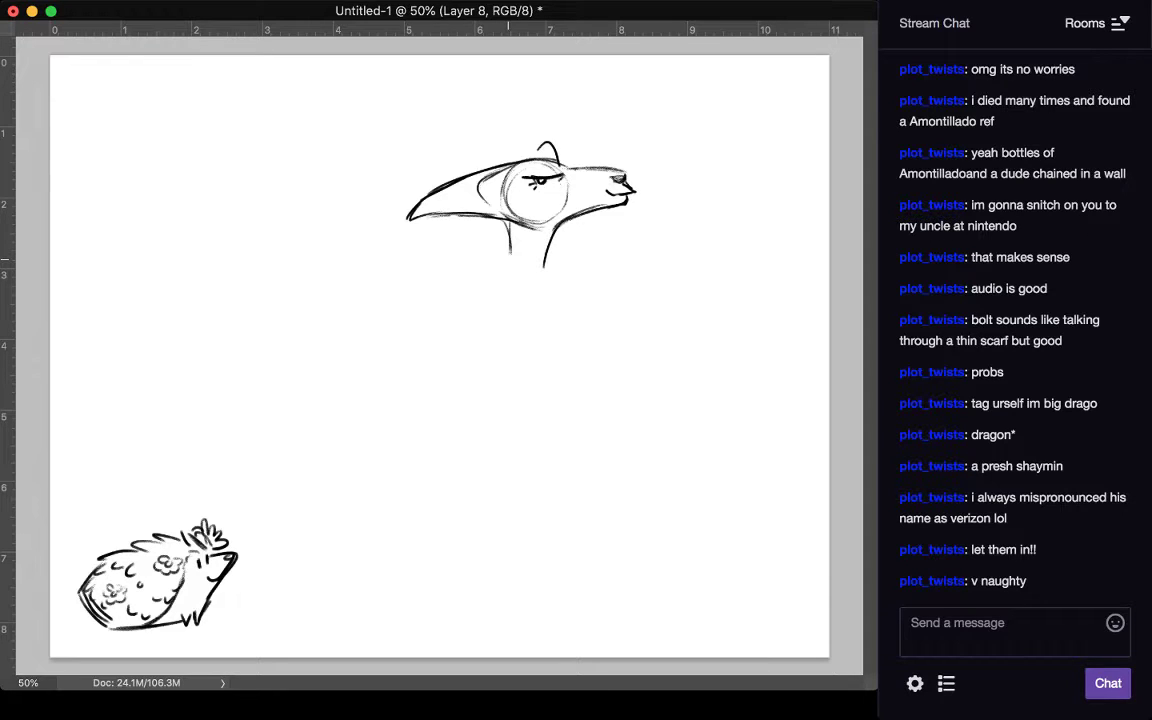
{"action": "left_click_drag", "start_coordinate": [547, 240], "coordinate": [539, 290]}
{"action": "left_click_drag", "start_coordinate": [481, 218], "coordinate": [464, 242]}
{"action": "mouse_move", "coordinate": [464, 242]}
{"action": "left_mouse_down"}
{"action": "mouse_move", "coordinate": [502, 224]}
{"action": "mouse_move", "coordinate": [484, 220]}
{"action": "mouse_move", "coordinate": [479, 228]}
{"action": "mouse_move", "coordinate": [507, 218]}
{"action": "left_mouse_up"}
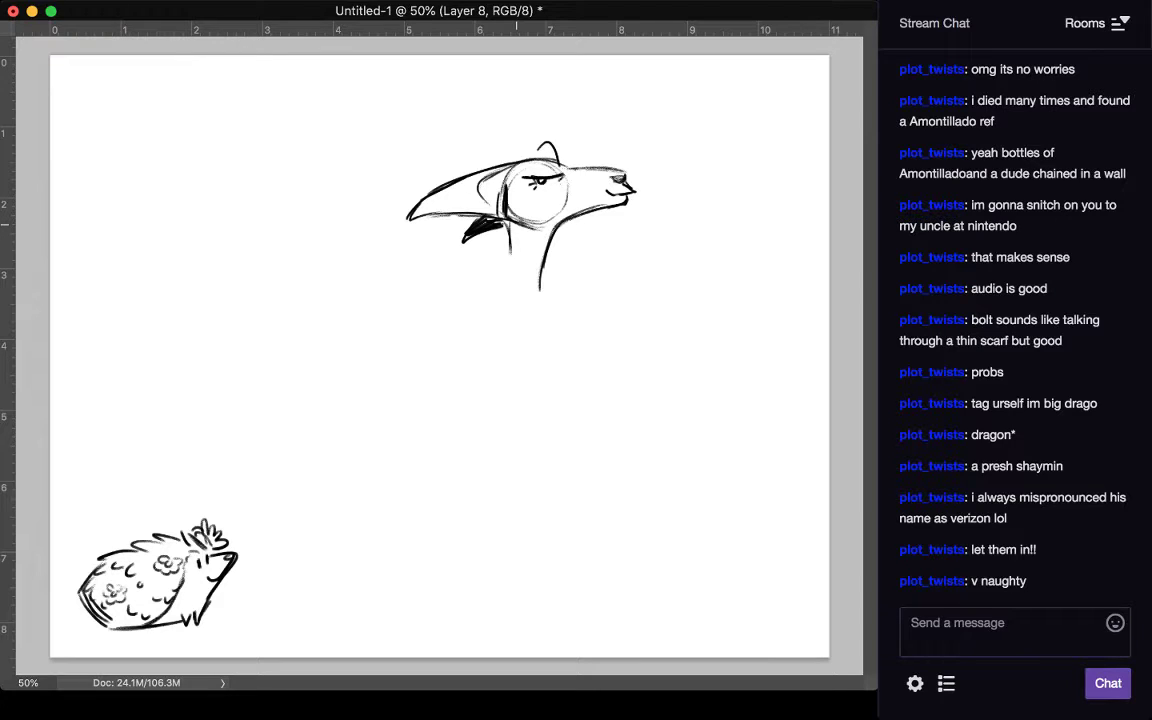
{"action": "mouse_move", "coordinate": [551, 247]}
{"action": "left_mouse_down"}
{"action": "mouse_move", "coordinate": [545, 291]}
{"action": "mouse_move", "coordinate": [566, 335]}
{"action": "left_mouse_up"}
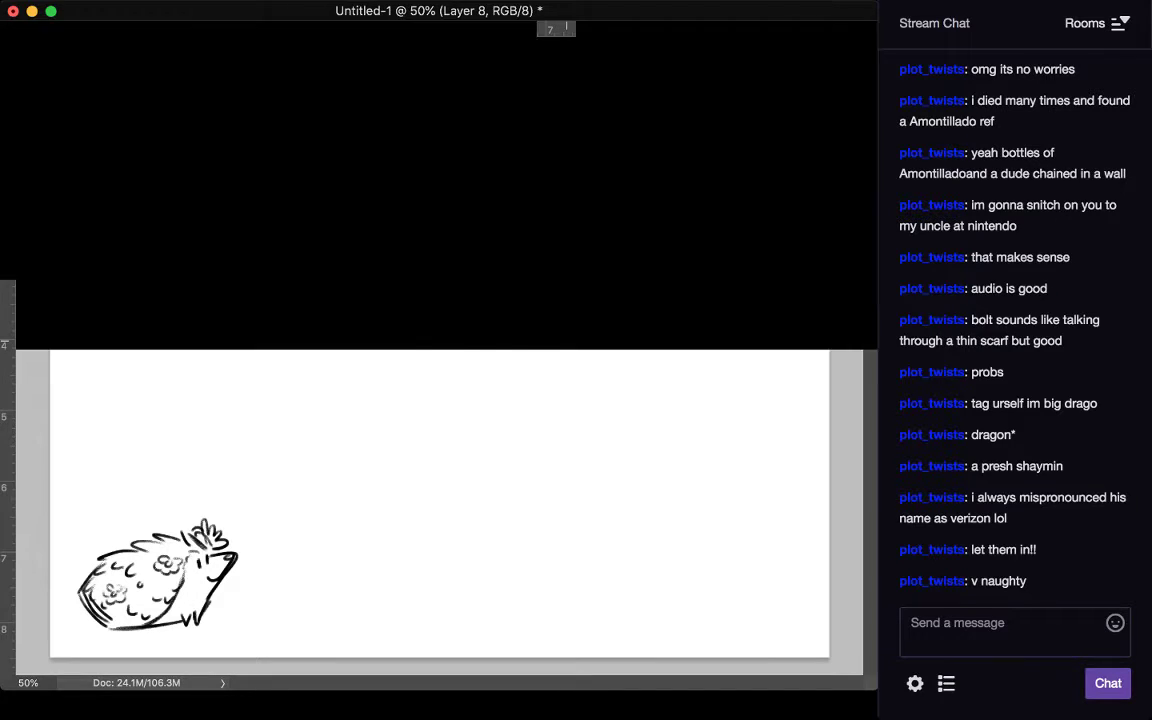
{"action": "mouse_move", "coordinate": [511, 243]}
{"action": "left_mouse_down"}
{"action": "mouse_move", "coordinate": [487, 289]}
{"action": "mouse_move", "coordinate": [380, 280]}
{"action": "left_mouse_up"}
{"action": "mouse_move", "coordinate": [500, 284]}
{"action": "left_mouse_down"}
{"action": "mouse_move", "coordinate": [310, 267]}
{"action": "mouse_move", "coordinate": [273, 229]}
{"action": "mouse_move", "coordinate": [284, 287]}
{"action": "mouse_move", "coordinate": [272, 232]}
{"action": "left_mouse_up"}
{"action": "left_click_drag", "start_coordinate": [545, 272], "coordinate": [578, 335]}
{"action": "left_click_drag", "start_coordinate": [550, 285], "coordinate": [537, 405]}
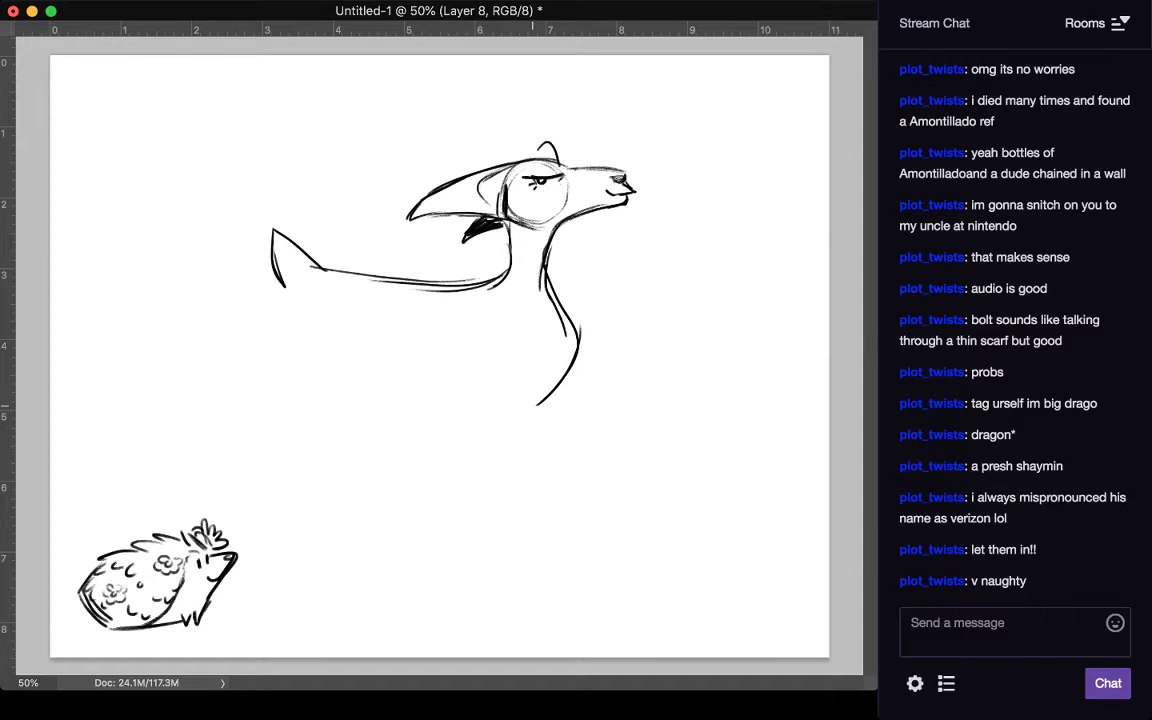
{"action": "key", "text": "super+z"}
{"action": "key", "text": "super+z"}
{"action": "key", "text": "super+z"}
{"action": "key", "text": "super+z"}
{"action": "key", "text": "super+z"}
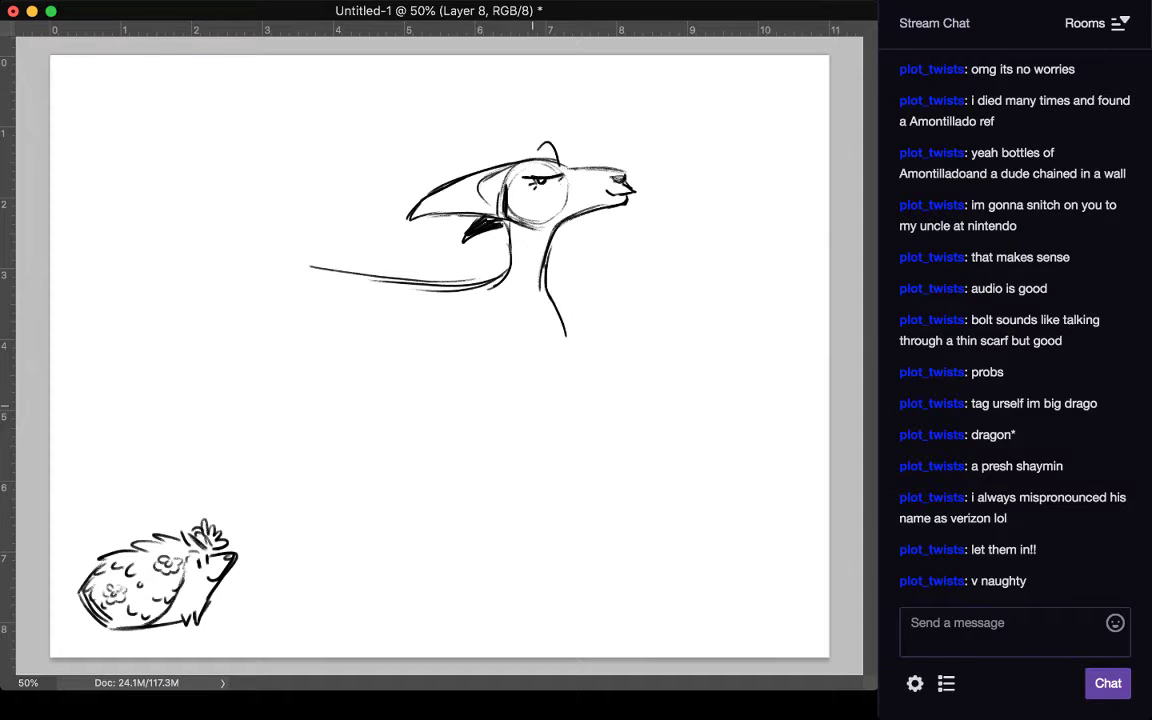
{"action": "key", "text": "super+z"}
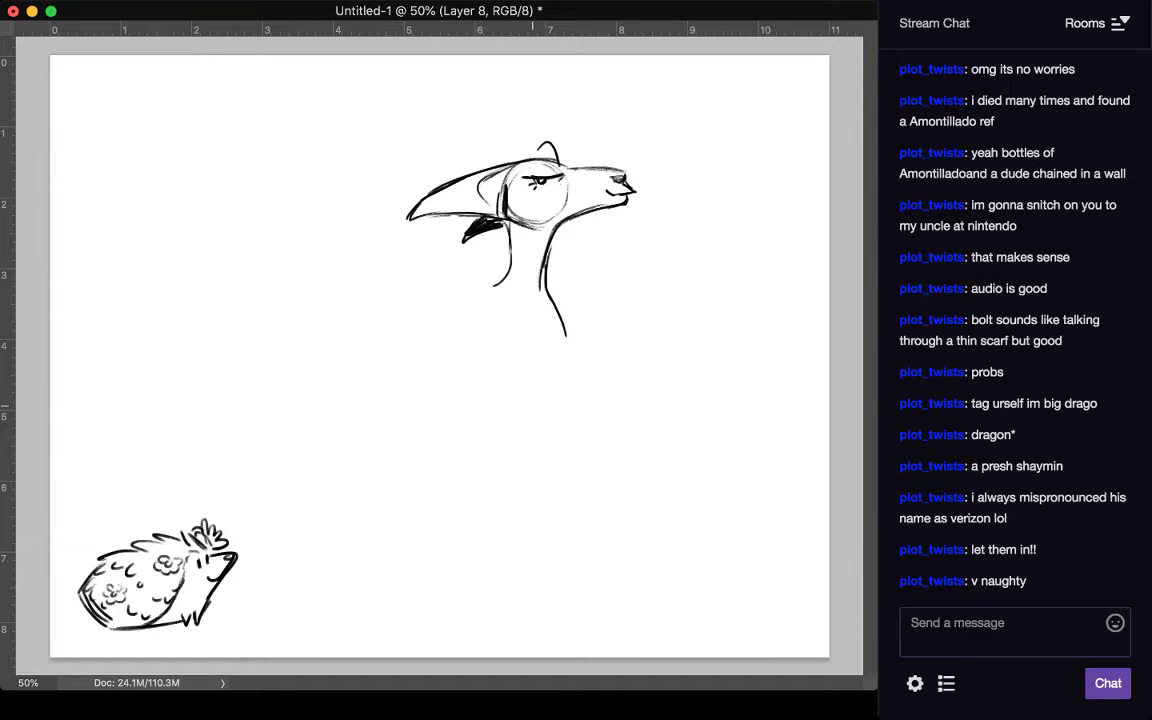
Step: Draw the body outline from the neck, with a curved back, raised pointed rump and rounded belly meeting the chest
{"action": "mouse_move", "coordinate": [558, 222]}
{"action": "left_mouse_down"}
{"action": "mouse_move", "coordinate": [544, 280]}
{"action": "mouse_move", "coordinate": [556, 311]}
{"action": "left_mouse_up"}
{"action": "mouse_move", "coordinate": [511, 262]}
{"action": "left_mouse_down"}
{"action": "mouse_move", "coordinate": [449, 303]}
{"action": "mouse_move", "coordinate": [397, 310]}
{"action": "left_mouse_up"}
{"action": "left_click_drag", "start_coordinate": [551, 250], "coordinate": [532, 378]}
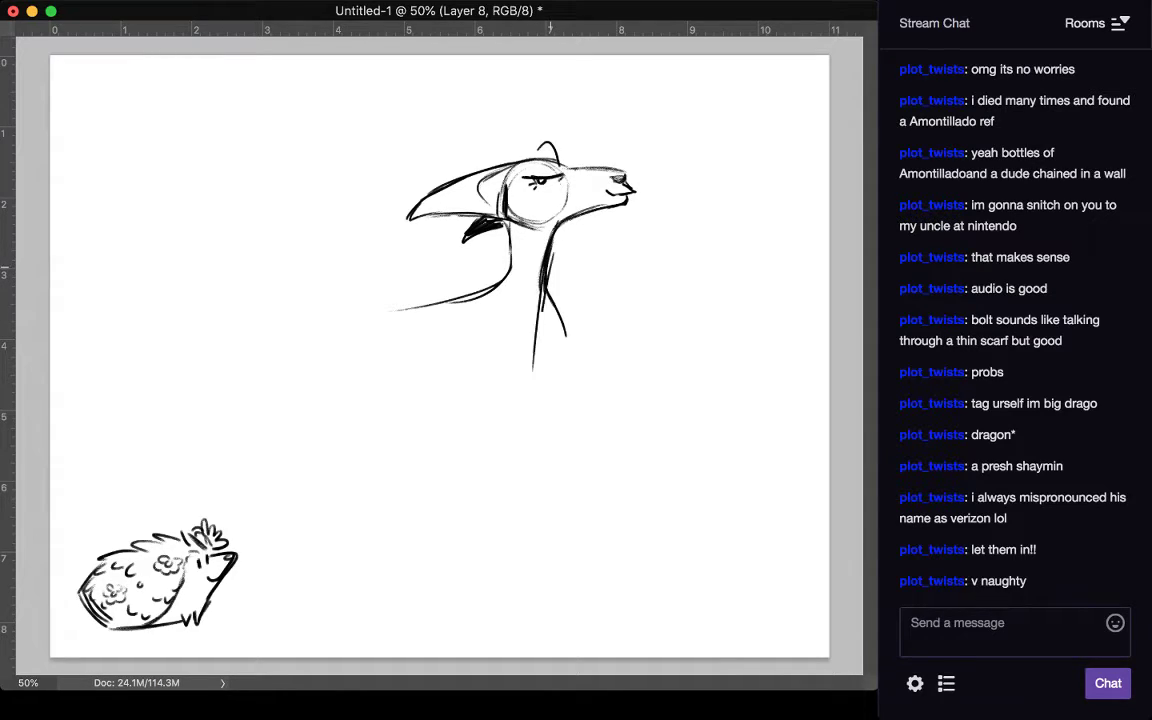
{"action": "mouse_move", "coordinate": [503, 272]}
{"action": "left_mouse_down"}
{"action": "mouse_move", "coordinate": [360, 297]}
{"action": "mouse_move", "coordinate": [478, 290]}
{"action": "mouse_move", "coordinate": [254, 248]}
{"action": "mouse_move", "coordinate": [282, 298]}
{"action": "left_mouse_up"}
{"action": "left_click_drag", "start_coordinate": [256, 251], "coordinate": [530, 372]}
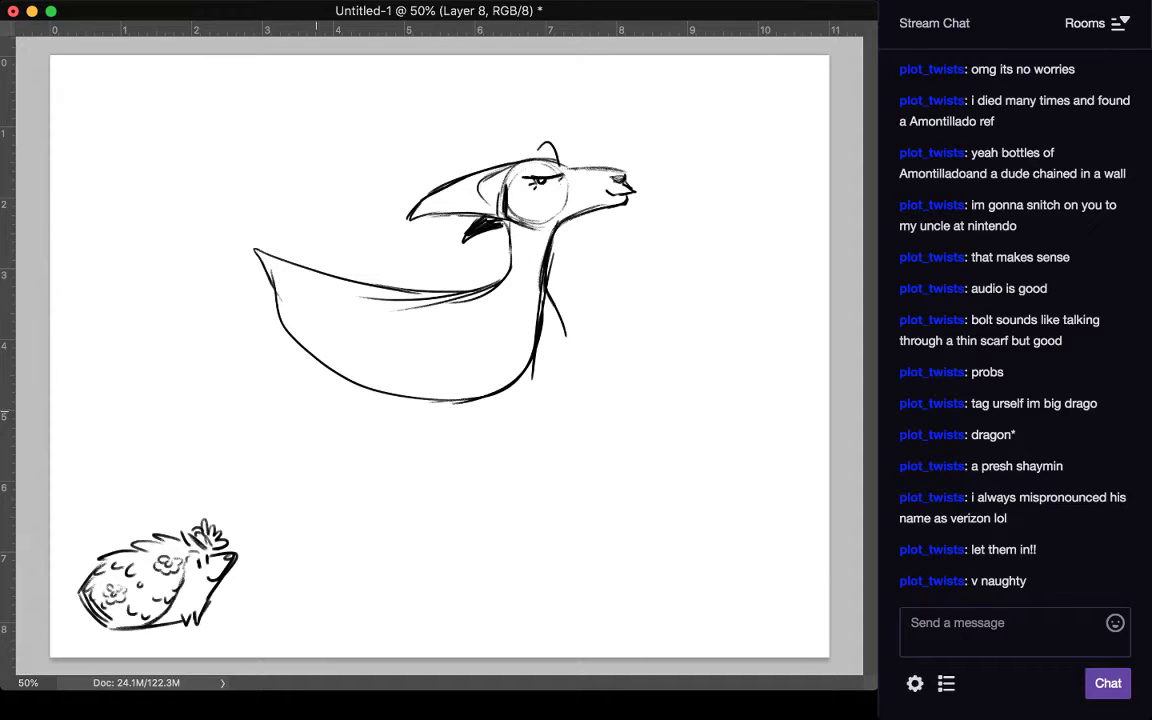
Step: Draw the slim hind leg with an arc above its joint, and add a pointed upturned tail on the rump
{"action": "left_click_drag", "start_coordinate": [271, 272], "coordinate": [314, 406]}
{"action": "mouse_move", "coordinate": [283, 336]}
{"action": "left_mouse_down"}
{"action": "mouse_move", "coordinate": [315, 417]}
{"action": "mouse_move", "coordinate": [302, 430]}
{"action": "mouse_move", "coordinate": [315, 456]}
{"action": "left_mouse_up"}
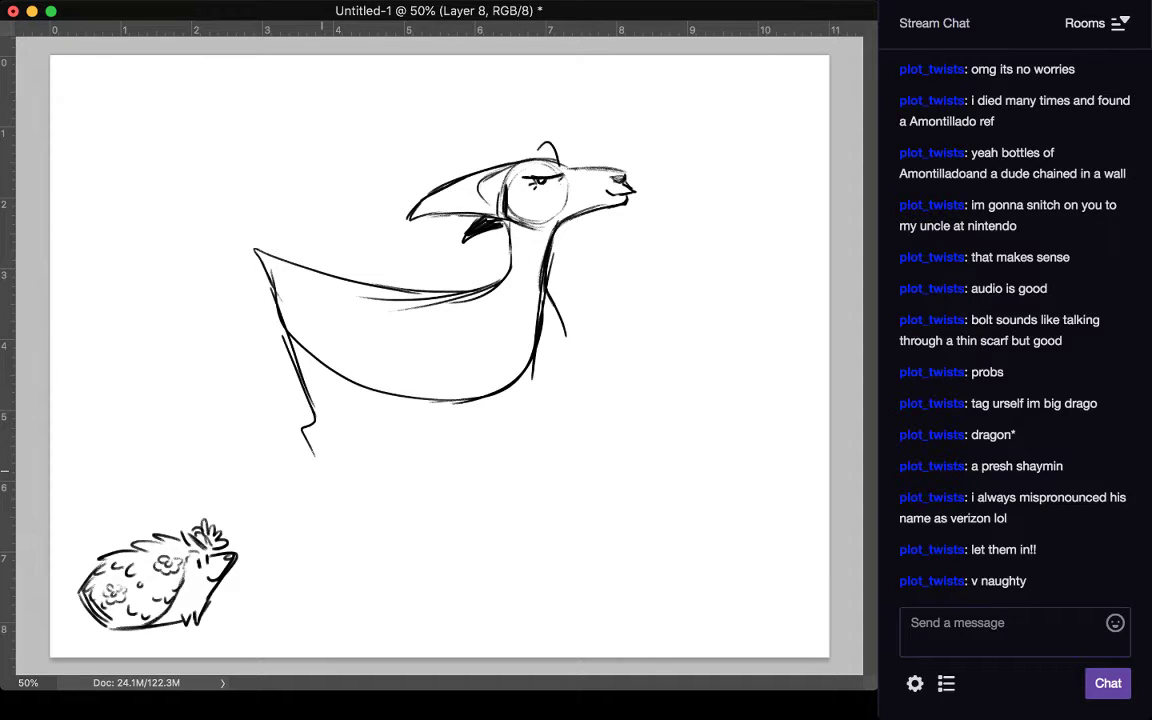
{"action": "mouse_move", "coordinate": [342, 305]}
{"action": "left_mouse_down"}
{"action": "mouse_move", "coordinate": [350, 395]}
{"action": "mouse_move", "coordinate": [324, 450]}
{"action": "mouse_move", "coordinate": [335, 499]}
{"action": "left_mouse_up"}
{"action": "mouse_move", "coordinate": [306, 440]}
{"action": "left_mouse_down"}
{"action": "mouse_move", "coordinate": [346, 531]}
{"action": "mouse_move", "coordinate": [362, 540]}
{"action": "left_mouse_up"}
{"action": "mouse_move", "coordinate": [338, 480]}
{"action": "left_mouse_down"}
{"action": "mouse_move", "coordinate": [363, 541]}
{"action": "mouse_move", "coordinate": [357, 555]}
{"action": "left_mouse_up"}
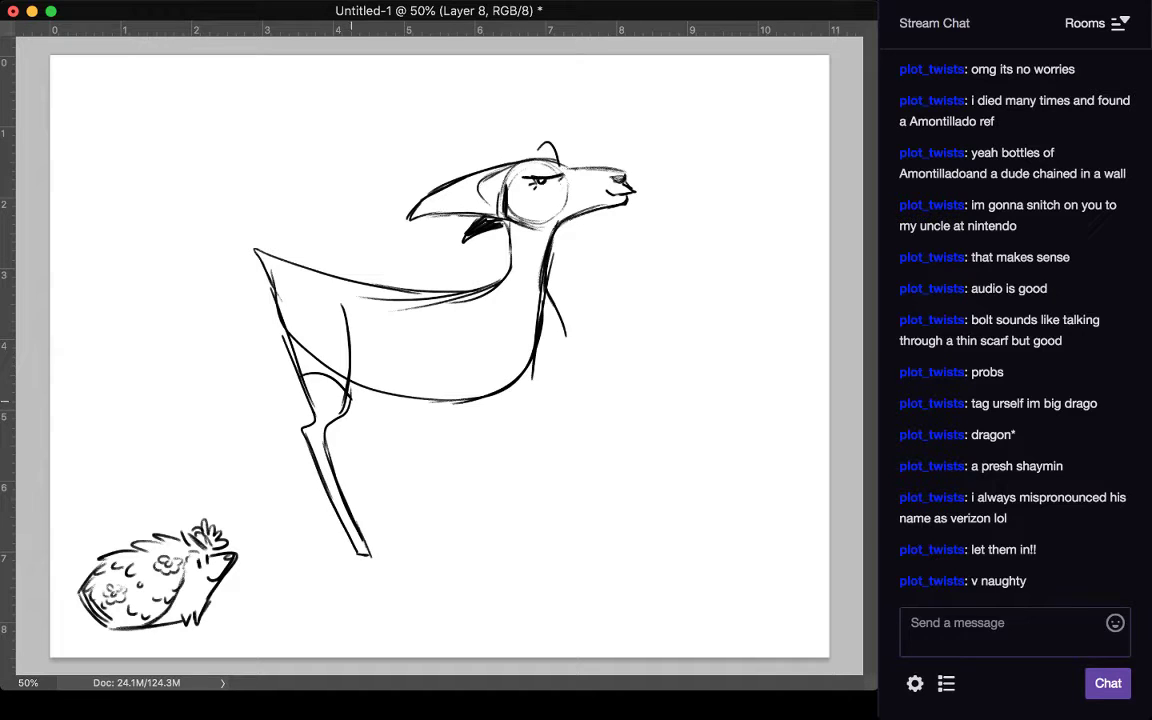
{"action": "left_click_drag", "start_coordinate": [298, 378], "coordinate": [350, 398]}
{"action": "mouse_move", "coordinate": [252, 240]}
{"action": "left_mouse_down"}
{"action": "mouse_move", "coordinate": [274, 276]}
{"action": "mouse_move", "coordinate": [302, 257]}
{"action": "mouse_move", "coordinate": [316, 271]}
{"action": "left_mouse_up"}
{"action": "mouse_move", "coordinate": [280, 210]}
{"action": "left_mouse_down"}
{"action": "mouse_move", "coordinate": [263, 279]}
{"action": "mouse_move", "coordinate": [317, 271]}
{"action": "left_mouse_up"}
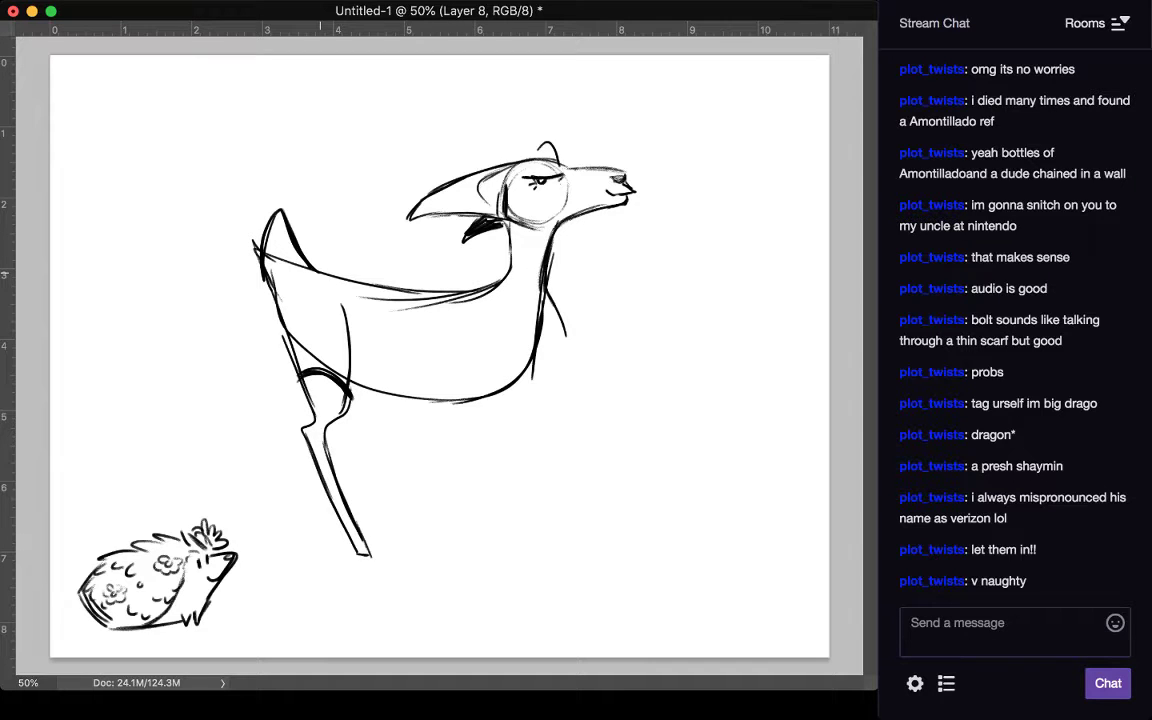
Step: Draw the front leg with its shoulder lines, rounded knee, raised lower leg and backward-folded hoof
{"action": "mouse_move", "coordinate": [500, 287]}
{"action": "left_mouse_down"}
{"action": "mouse_move", "coordinate": [495, 386]}
{"action": "mouse_move", "coordinate": [470, 412]}
{"action": "left_mouse_up"}
{"action": "mouse_move", "coordinate": [433, 304]}
{"action": "left_mouse_down"}
{"action": "mouse_move", "coordinate": [422, 397]}
{"action": "mouse_move", "coordinate": [458, 419]}
{"action": "mouse_move", "coordinate": [439, 426]}
{"action": "mouse_move", "coordinate": [454, 421]}
{"action": "left_mouse_up"}
{"action": "mouse_move", "coordinate": [430, 419]}
{"action": "left_mouse_down"}
{"action": "mouse_move", "coordinate": [454, 420]}
{"action": "mouse_move", "coordinate": [487, 490]}
{"action": "left_mouse_up"}
{"action": "left_click_drag", "start_coordinate": [487, 490], "coordinate": [418, 503]}
{"action": "left_click_drag", "start_coordinate": [432, 428], "coordinate": [470, 484]}
{"action": "mouse_move", "coordinate": [434, 429]}
{"action": "left_mouse_down"}
{"action": "mouse_move", "coordinate": [471, 486]}
{"action": "mouse_move", "coordinate": [424, 499]}
{"action": "left_mouse_up"}
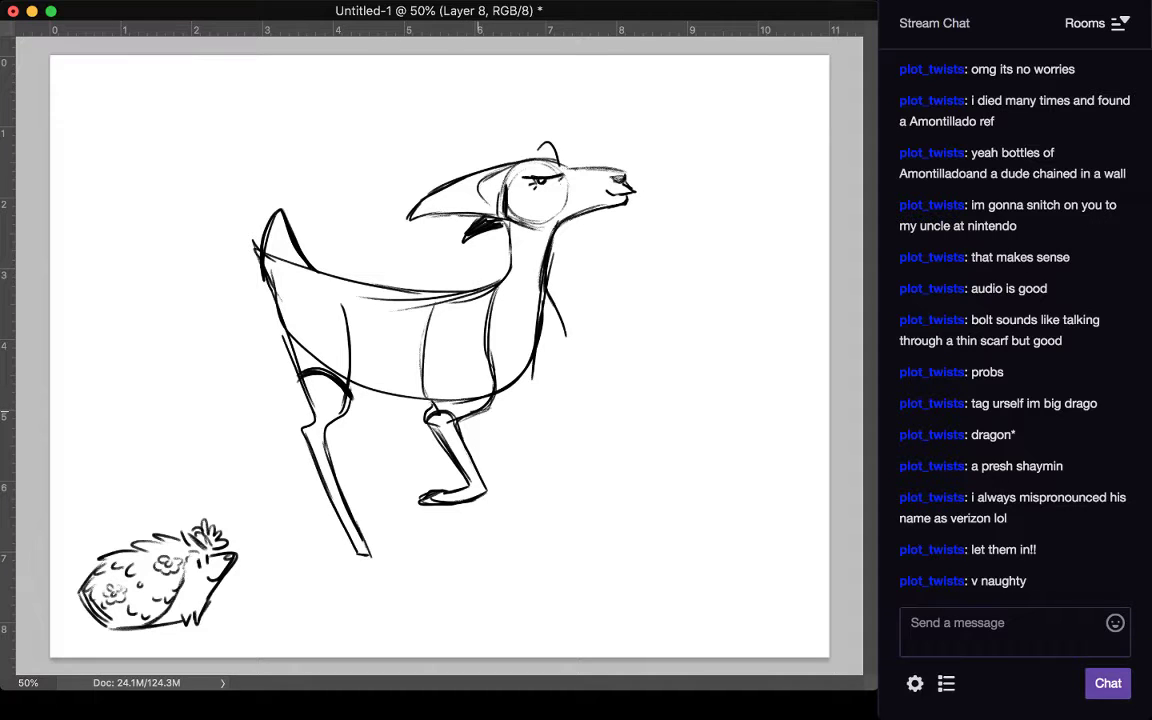
{"action": "left_click_drag", "start_coordinate": [437, 298], "coordinate": [421, 406]}
Step: Shade the hind leg's joint with fan-shaped strokes and fill the lower hind leg solid black
{"action": "mouse_move", "coordinate": [305, 378]}
{"action": "left_mouse_down"}
{"action": "mouse_move", "coordinate": [318, 412]}
{"action": "mouse_move", "coordinate": [322, 376]}
{"action": "mouse_move", "coordinate": [335, 380]}
{"action": "mouse_move", "coordinate": [320, 414]}
{"action": "mouse_move", "coordinate": [346, 408]}
{"action": "mouse_move", "coordinate": [354, 367]}
{"action": "left_mouse_up"}
{"action": "left_click_drag", "start_coordinate": [345, 410], "coordinate": [356, 345]}
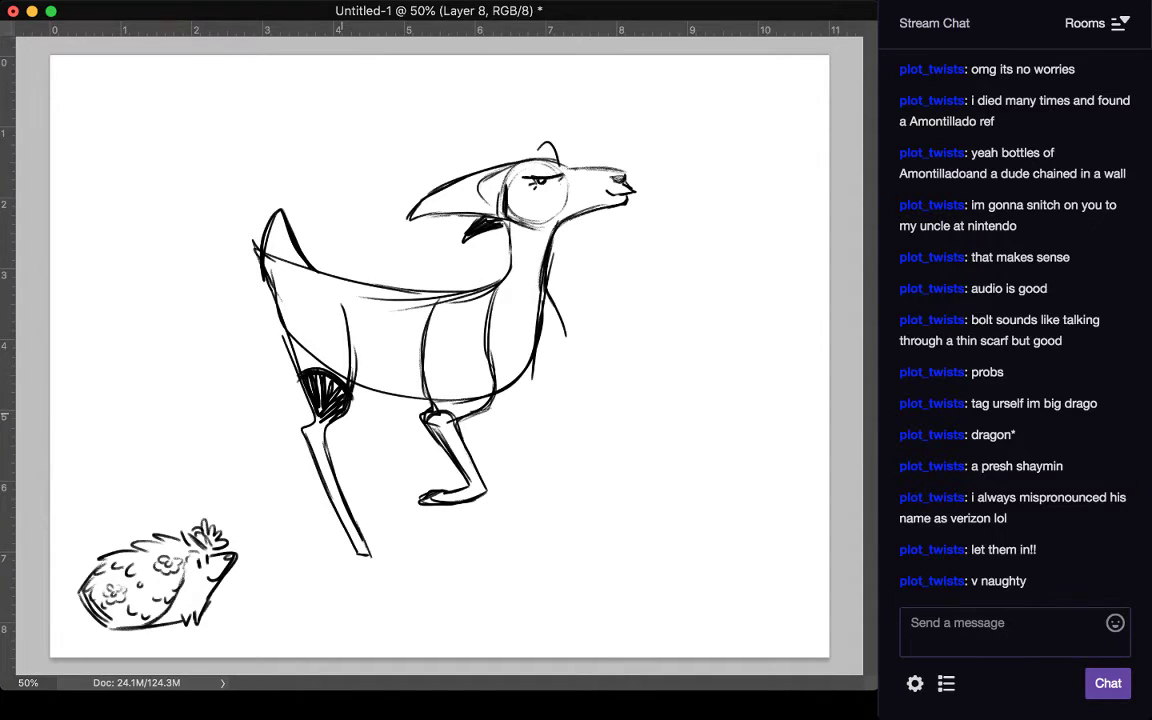
{"action": "mouse_move", "coordinate": [351, 394]}
{"action": "left_mouse_down"}
{"action": "mouse_move", "coordinate": [353, 330]}
{"action": "mouse_move", "coordinate": [354, 378]}
{"action": "mouse_move", "coordinate": [309, 428]}
{"action": "mouse_move", "coordinate": [334, 500]}
{"action": "left_mouse_up"}
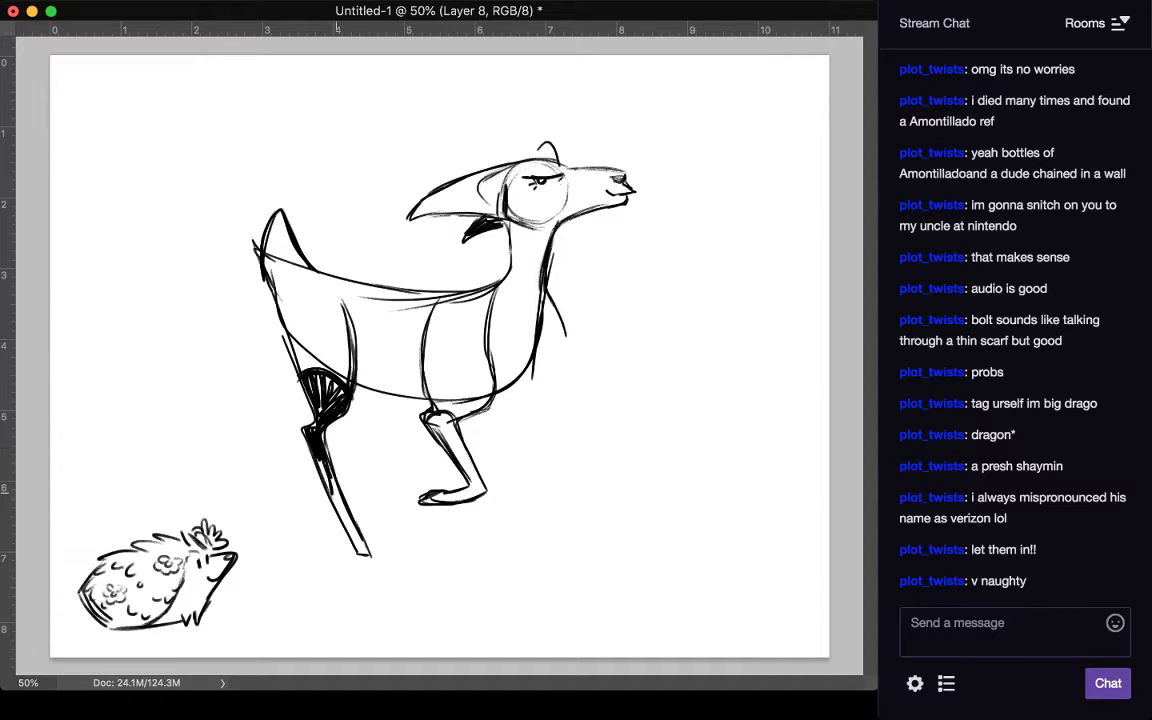
{"action": "left_click_drag", "start_coordinate": [318, 450], "coordinate": [360, 550]}
{"action": "left_click_drag", "start_coordinate": [306, 460], "coordinate": [329, 499]}
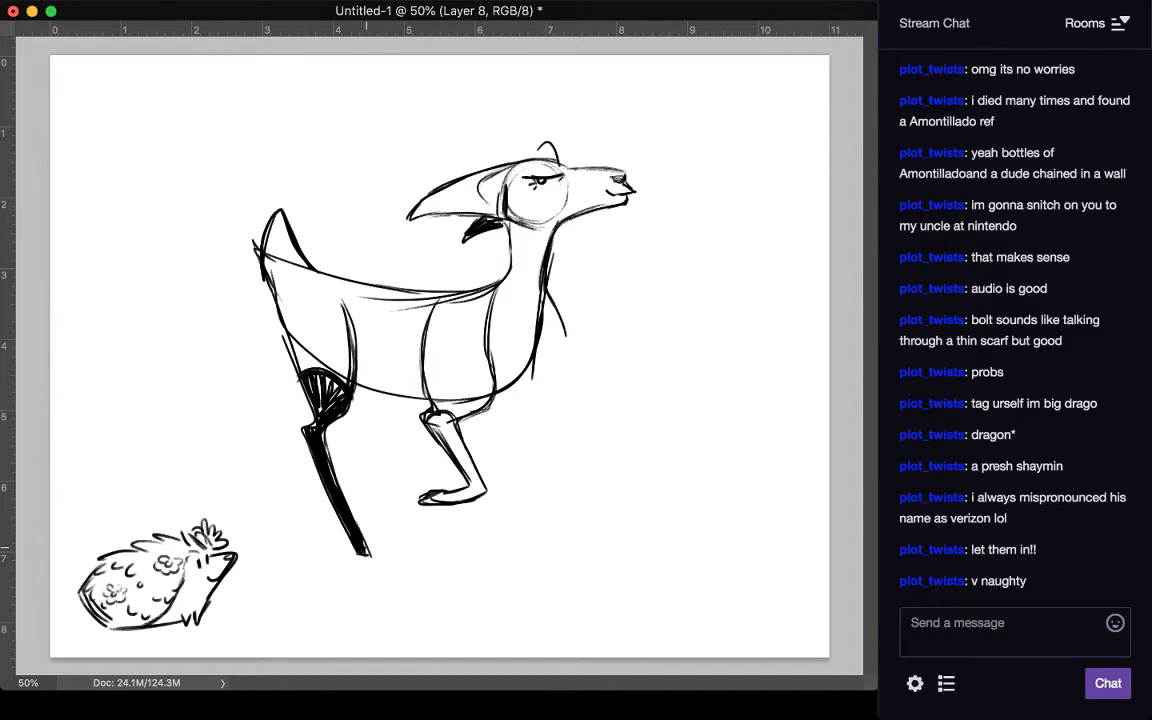
Step: Add a pointed leaf tuft rising behind the front leg's shoulder, and erase the outer outline of the tail and rump
{"action": "mouse_move", "coordinate": [425, 424]}
{"action": "left_mouse_down"}
{"action": "mouse_move", "coordinate": [374, 334]}
{"action": "mouse_move", "coordinate": [400, 363]}
{"action": "mouse_move", "coordinate": [414, 322]}
{"action": "mouse_move", "coordinate": [422, 347]}
{"action": "left_mouse_up"}
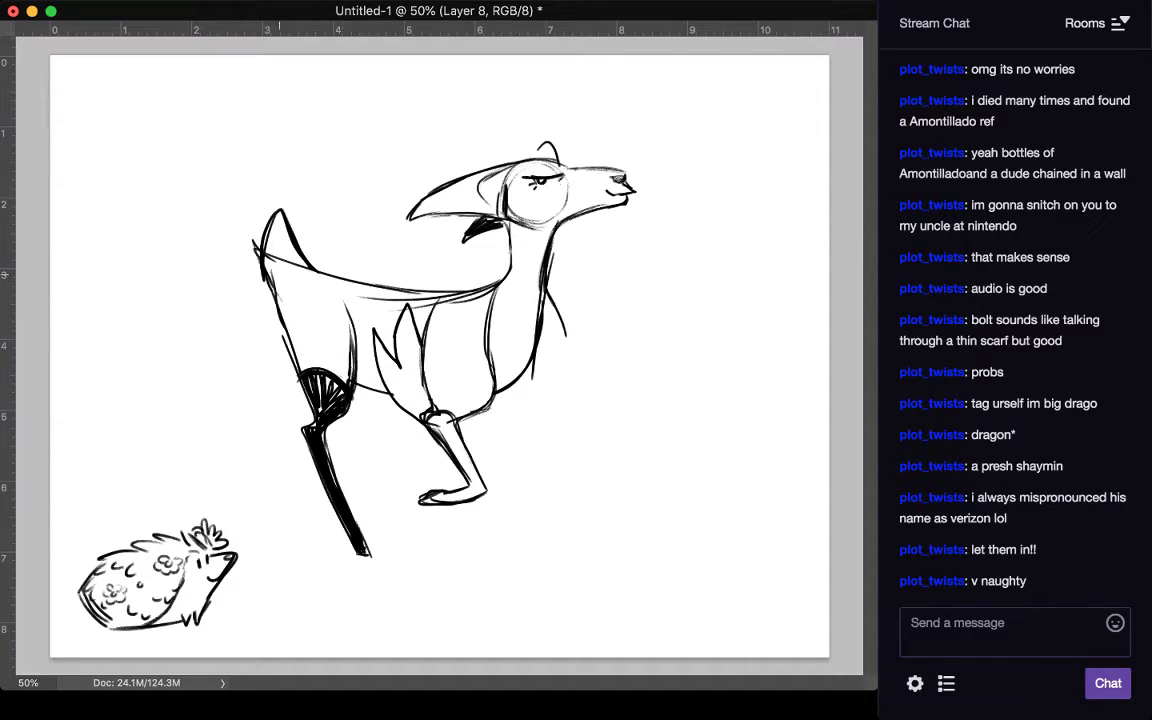
{"action": "mouse_move", "coordinate": [279, 275]}
{"action": "left_mouse_down"}
{"action": "mouse_move", "coordinate": [290, 337]}
{"action": "mouse_move", "coordinate": [271, 258]}
{"action": "mouse_move", "coordinate": [258, 260]}
{"action": "mouse_move", "coordinate": [258, 279]}
{"action": "left_mouse_up"}
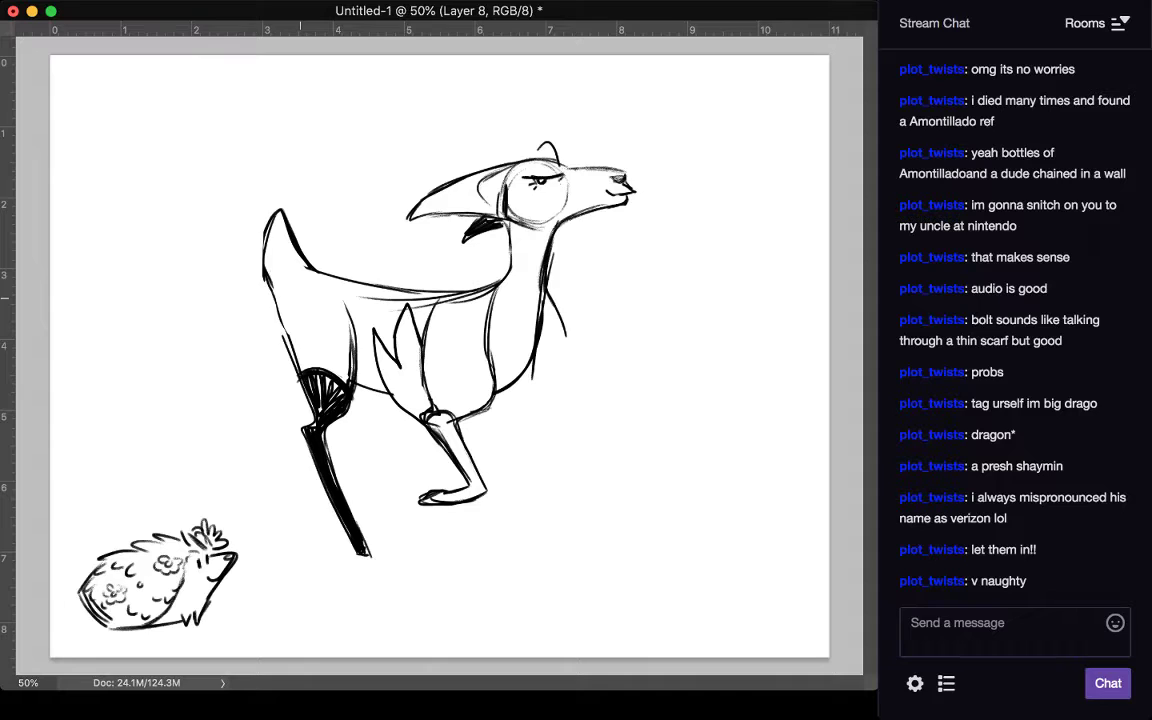
{"action": "mouse_move", "coordinate": [288, 338]}
{"action": "left_mouse_down"}
{"action": "mouse_move", "coordinate": [274, 302]}
{"action": "mouse_move", "coordinate": [277, 211]}
{"action": "mouse_move", "coordinate": [293, 368]}
{"action": "left_mouse_up"}
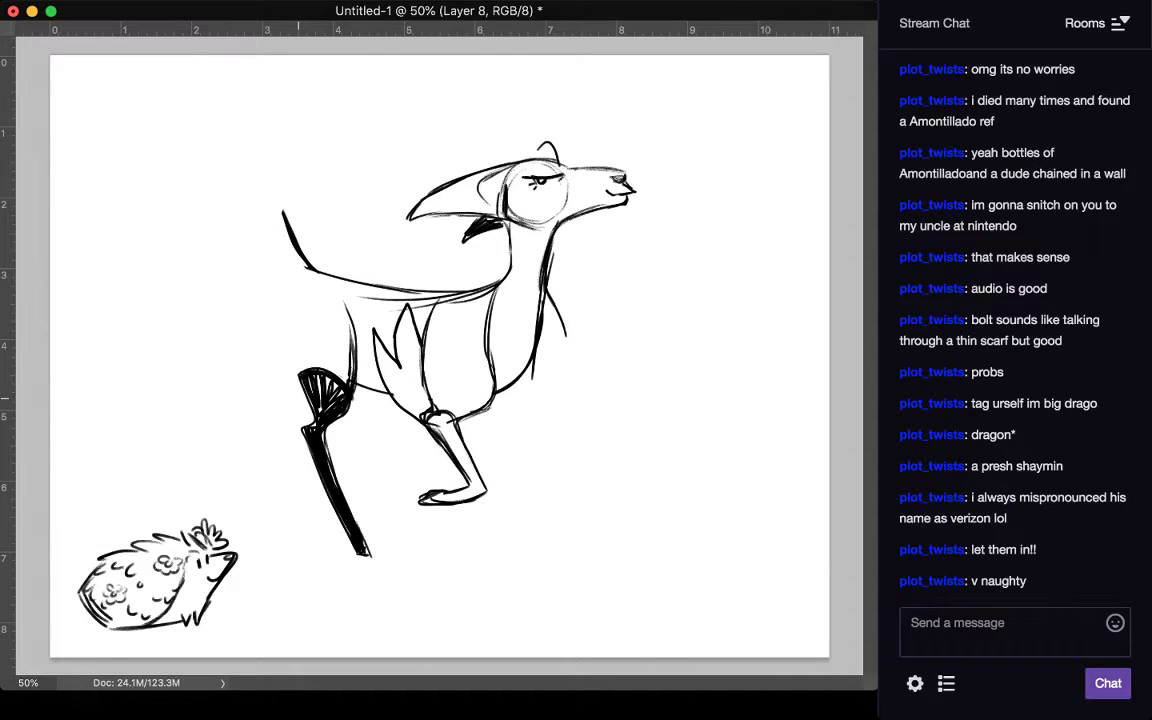
Step: Redraw the tail as a taller upright curve with short fur strokes, and curve the rump down to the thigh
{"action": "mouse_move", "coordinate": [300, 371]}
{"action": "left_mouse_down"}
{"action": "mouse_move", "coordinate": [273, 348]}
{"action": "mouse_move", "coordinate": [255, 289]}
{"action": "mouse_move", "coordinate": [267, 213]}
{"action": "mouse_move", "coordinate": [301, 188]}
{"action": "mouse_move", "coordinate": [308, 243]}
{"action": "left_mouse_up"}
{"action": "mouse_move", "coordinate": [306, 195]}
{"action": "left_mouse_down"}
{"action": "mouse_move", "coordinate": [310, 263]}
{"action": "mouse_move", "coordinate": [289, 234]}
{"action": "mouse_move", "coordinate": [301, 266]}
{"action": "left_mouse_up"}
{"action": "mouse_move", "coordinate": [306, 210]}
{"action": "left_mouse_down"}
{"action": "mouse_move", "coordinate": [312, 270]}
{"action": "mouse_move", "coordinate": [304, 228]}
{"action": "mouse_move", "coordinate": [282, 258]}
{"action": "mouse_move", "coordinate": [251, 245]}
{"action": "mouse_move", "coordinate": [250, 270]}
{"action": "left_mouse_up"}
{"action": "left_click_drag", "start_coordinate": [270, 290], "coordinate": [283, 297]}
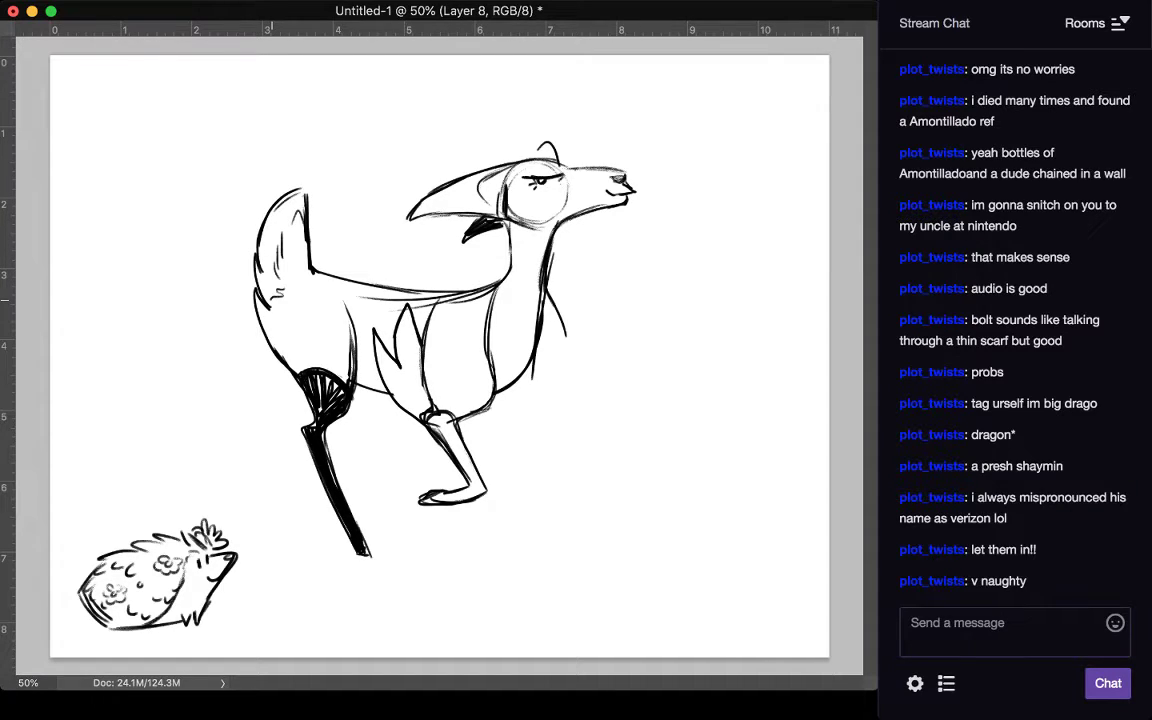
Step: Draw the far hind leg stretched backward behind the rump, with a curved thigh and slim lower leg
{"action": "left_click_drag", "start_coordinate": [256, 313], "coordinate": [241, 356]}
{"action": "mouse_move", "coordinate": [255, 302]}
{"action": "left_mouse_down"}
{"action": "mouse_move", "coordinate": [231, 360]}
{"action": "mouse_move", "coordinate": [256, 399]}
{"action": "mouse_move", "coordinate": [236, 390]}
{"action": "mouse_move", "coordinate": [267, 393]}
{"action": "mouse_move", "coordinate": [219, 344]}
{"action": "mouse_move", "coordinate": [188, 456]}
{"action": "left_mouse_up"}
{"action": "left_click_drag", "start_coordinate": [219, 346], "coordinate": [186, 460]}
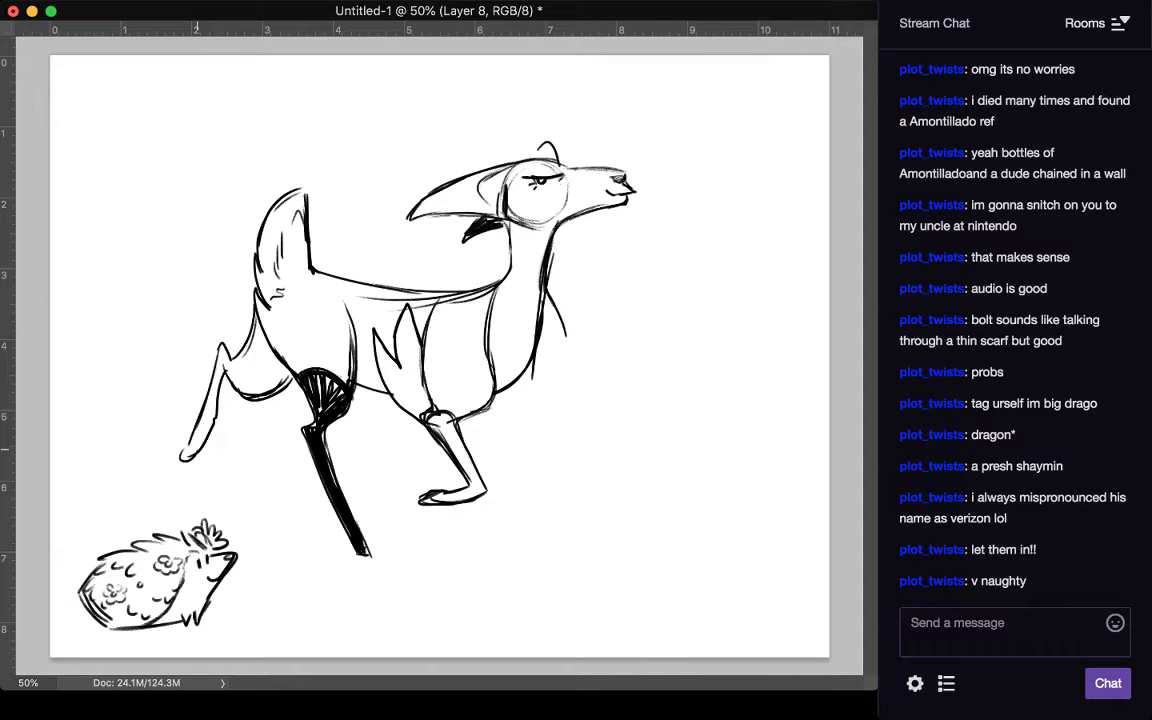
{"action": "left_click_drag", "start_coordinate": [259, 400], "coordinate": [296, 381]}
Step: Add pointed tufts behind the rump and along the tail's outer edge, and thicken the rump line
{"action": "mouse_move", "coordinate": [242, 350]}
{"action": "left_mouse_down"}
{"action": "mouse_move", "coordinate": [246, 297]}
{"action": "mouse_move", "coordinate": [239, 313]}
{"action": "left_mouse_up"}
{"action": "mouse_move", "coordinate": [255, 284]}
{"action": "left_mouse_down"}
{"action": "mouse_move", "coordinate": [234, 312]}
{"action": "mouse_move", "coordinate": [246, 340]}
{"action": "left_mouse_up"}
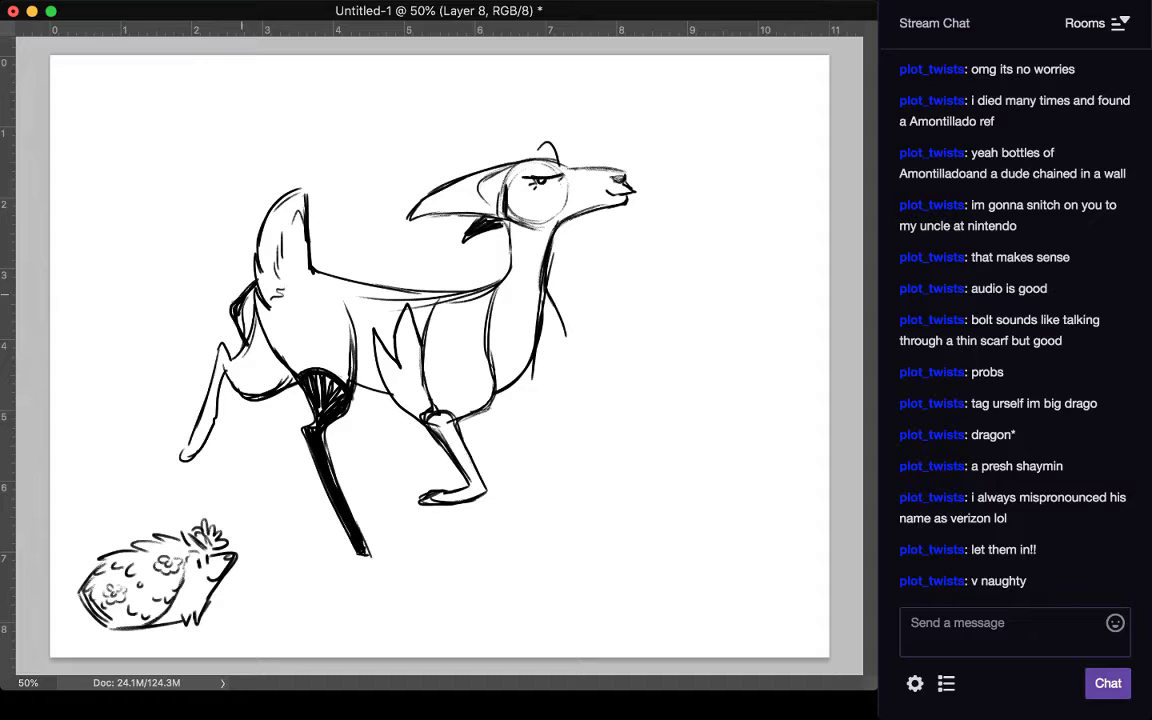
{"action": "mouse_move", "coordinate": [253, 287]}
{"action": "left_mouse_down"}
{"action": "mouse_move", "coordinate": [246, 259]}
{"action": "mouse_move", "coordinate": [286, 207]}
{"action": "mouse_move", "coordinate": [265, 226]}
{"action": "left_mouse_up"}
{"action": "left_click_drag", "start_coordinate": [236, 276], "coordinate": [271, 352]}
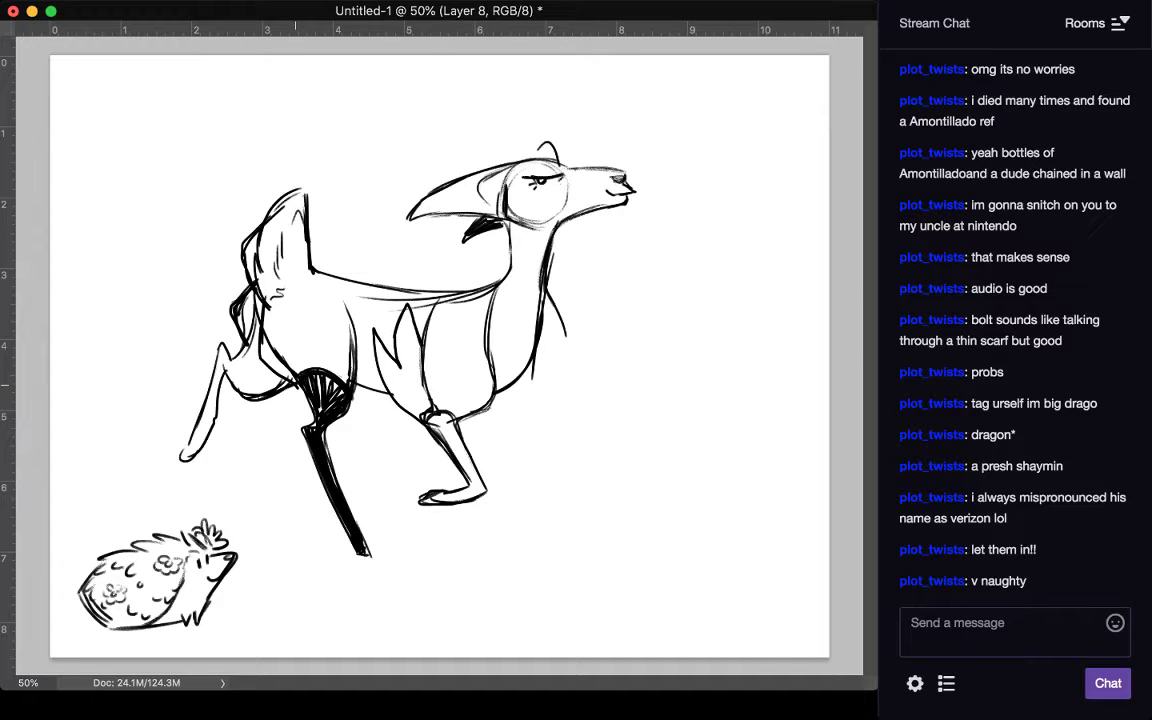
Step: Erase the tail, the rump outline and its tufts, the second back line and the curved chest outline
{"action": "mouse_move", "coordinate": [545, 295]}
{"action": "left_mouse_down"}
{"action": "mouse_move", "coordinate": [542, 340]}
{"action": "mouse_move", "coordinate": [556, 350]}
{"action": "left_mouse_up"}
{"action": "mouse_move", "coordinate": [268, 172]}
{"action": "left_mouse_down"}
{"action": "mouse_move", "coordinate": [225, 210]}
{"action": "mouse_move", "coordinate": [250, 240]}
{"action": "mouse_move", "coordinate": [215, 285]}
{"action": "mouse_move", "coordinate": [240, 335]}
{"action": "mouse_move", "coordinate": [245, 318]}
{"action": "mouse_move", "coordinate": [296, 368]}
{"action": "left_mouse_up"}
{"action": "mouse_move", "coordinate": [446, 303]}
{"action": "left_mouse_down"}
{"action": "mouse_move", "coordinate": [486, 296]}
{"action": "mouse_move", "coordinate": [362, 299]}
{"action": "mouse_move", "coordinate": [394, 311]}
{"action": "left_mouse_up"}
{"action": "left_click_drag", "start_coordinate": [246, 325], "coordinate": [256, 320]}
{"action": "left_click_drag", "start_coordinate": [241, 259], "coordinate": [260, 245]}
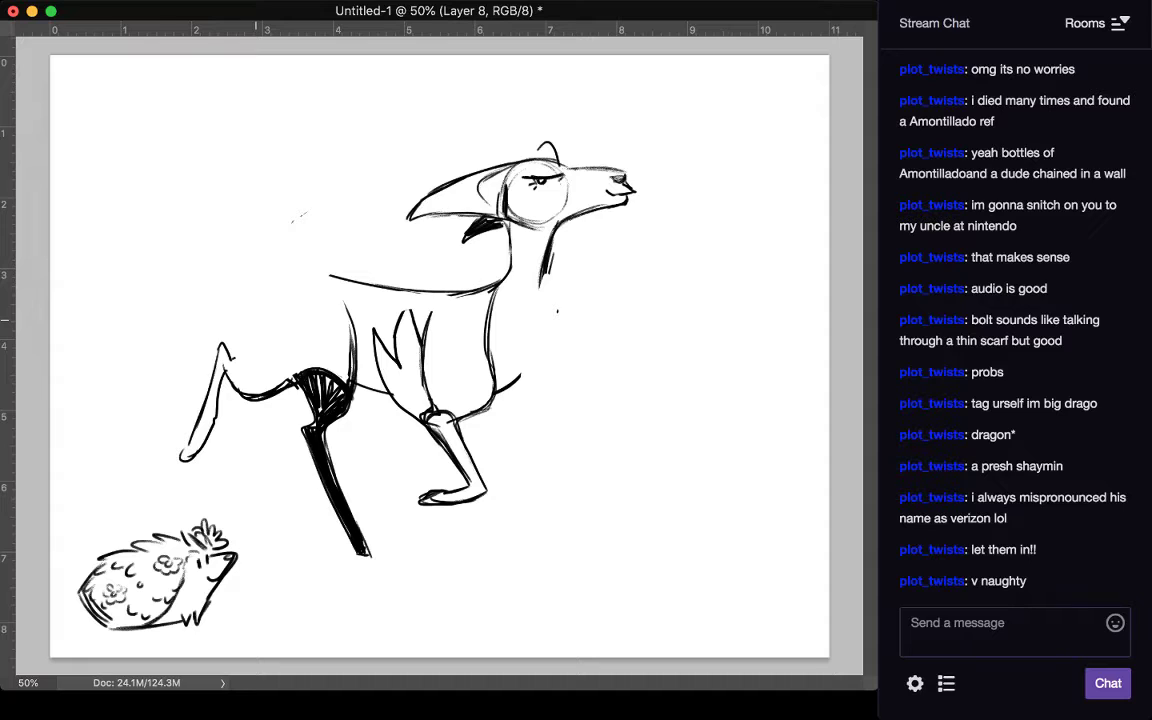
{"action": "key", "text": "super+z"}
{"action": "key", "text": "super+z"}
{"action": "key", "text": "super+z"}
{"action": "left_click_drag", "start_coordinate": [524, 373], "coordinate": [498, 398]}
Step: Fill the near hind leg's rounded thigh and its lower part solid black with smooth edges
{"action": "mouse_move", "coordinate": [322, 398]}
{"action": "left_mouse_down"}
{"action": "mouse_move", "coordinate": [350, 380]}
{"action": "mouse_move", "coordinate": [310, 366]}
{"action": "mouse_move", "coordinate": [332, 362]}
{"action": "mouse_move", "coordinate": [300, 368]}
{"action": "mouse_move", "coordinate": [314, 375]}
{"action": "mouse_move", "coordinate": [335, 356]}
{"action": "mouse_move", "coordinate": [313, 346]}
{"action": "mouse_move", "coordinate": [353, 361]}
{"action": "mouse_move", "coordinate": [312, 390]}
{"action": "left_mouse_up"}
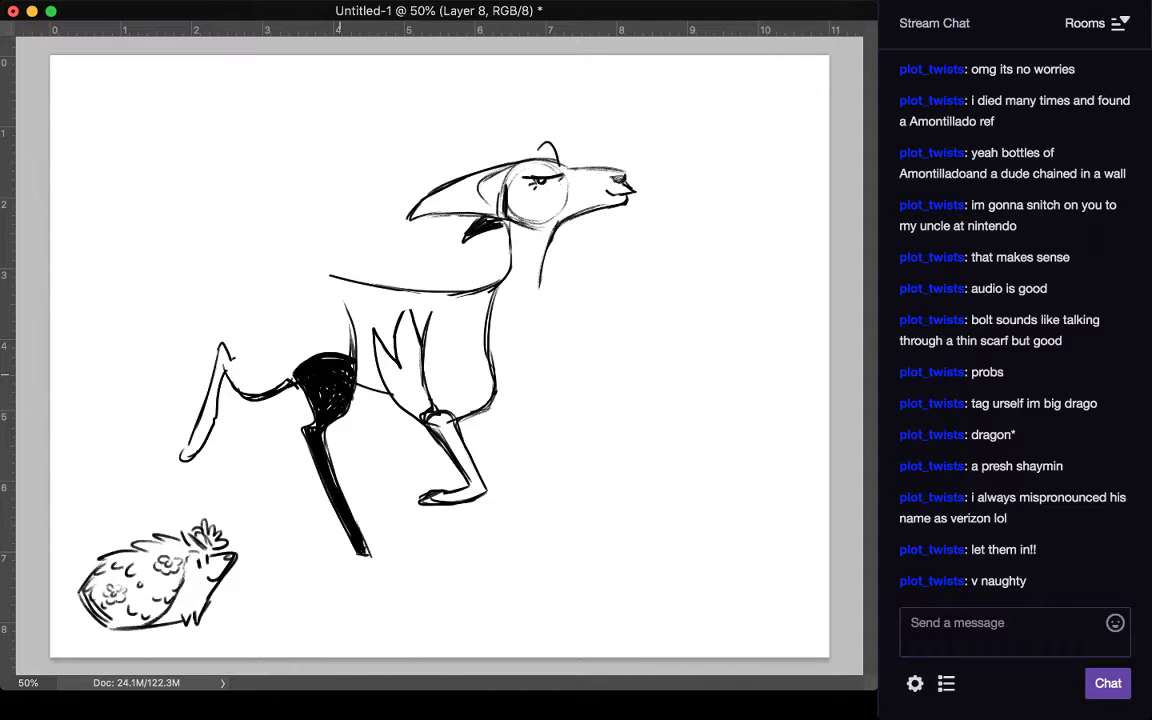
{"action": "left_click_drag", "start_coordinate": [324, 438], "coordinate": [343, 493]}
{"action": "left_click_drag", "start_coordinate": [311, 432], "coordinate": [342, 502]}
{"action": "left_click_drag", "start_coordinate": [307, 431], "coordinate": [334, 500]}
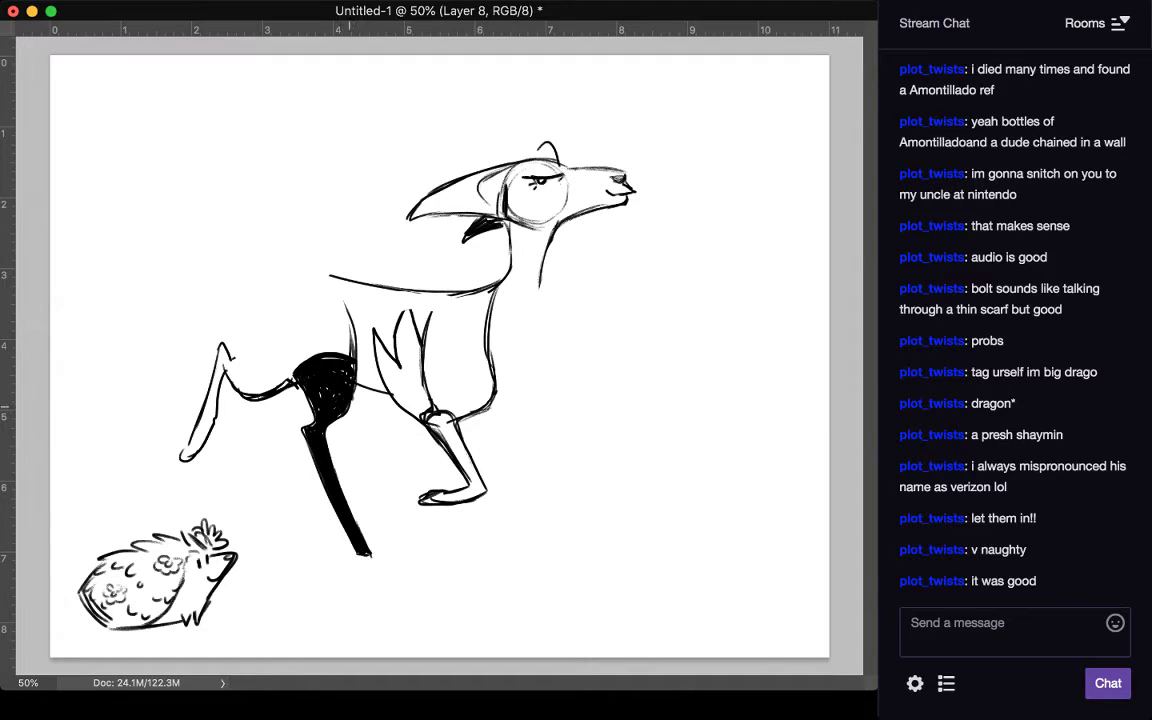
{"action": "mouse_move", "coordinate": [354, 399]}
{"action": "left_mouse_down"}
{"action": "mouse_move", "coordinate": [337, 420]}
{"action": "mouse_move", "coordinate": [354, 402]}
{"action": "mouse_move", "coordinate": [350, 411]}
{"action": "left_mouse_up"}
{"action": "left_click_drag", "start_coordinate": [348, 362], "coordinate": [325, 362]}
Step: Add a short rump line above the black thigh, and clear the old shoulder, chest and front neck lines
{"action": "left_click_drag", "start_coordinate": [297, 382], "coordinate": [278, 350]}
{"action": "mouse_move", "coordinate": [490, 362]}
{"action": "left_mouse_down"}
{"action": "mouse_move", "coordinate": [486, 409]}
{"action": "mouse_move", "coordinate": [434, 417]}
{"action": "mouse_move", "coordinate": [488, 300]}
{"action": "mouse_move", "coordinate": [462, 428]}
{"action": "left_mouse_up"}
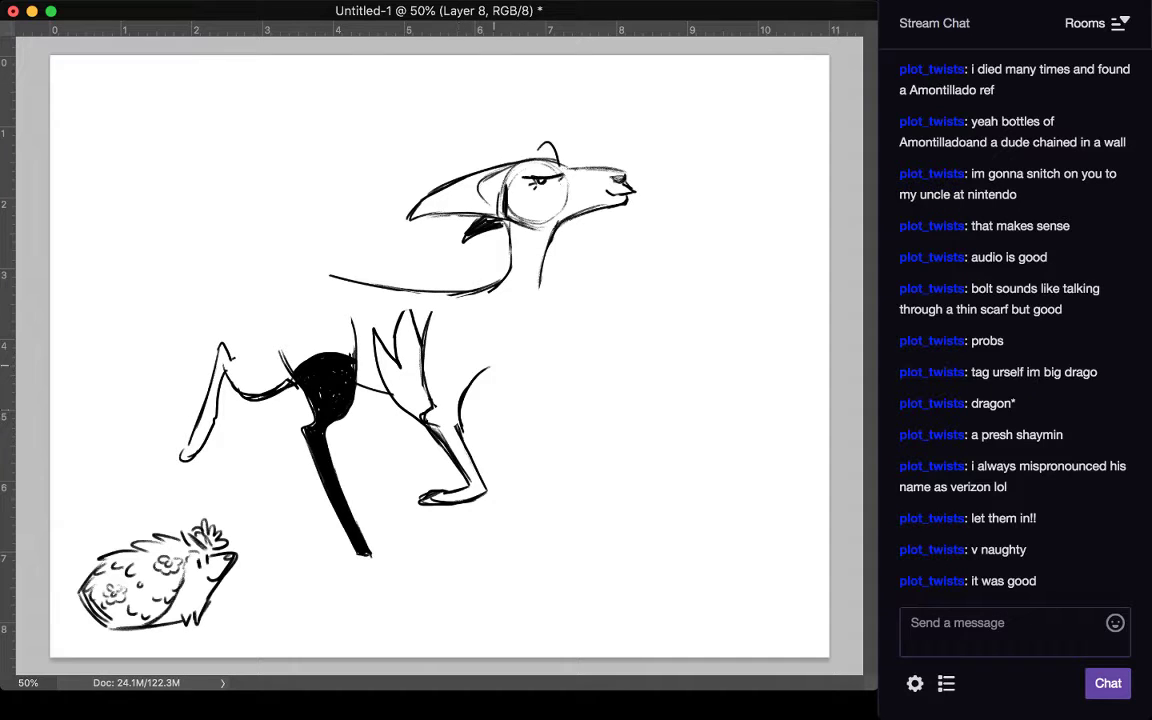
{"action": "key", "text": "super+z"}
{"action": "key", "text": "super+z"}
{"action": "mouse_move", "coordinate": [541, 287]}
{"action": "left_mouse_down"}
{"action": "mouse_move", "coordinate": [556, 226]}
{"action": "mouse_move", "coordinate": [546, 276]}
{"action": "left_mouse_up"}
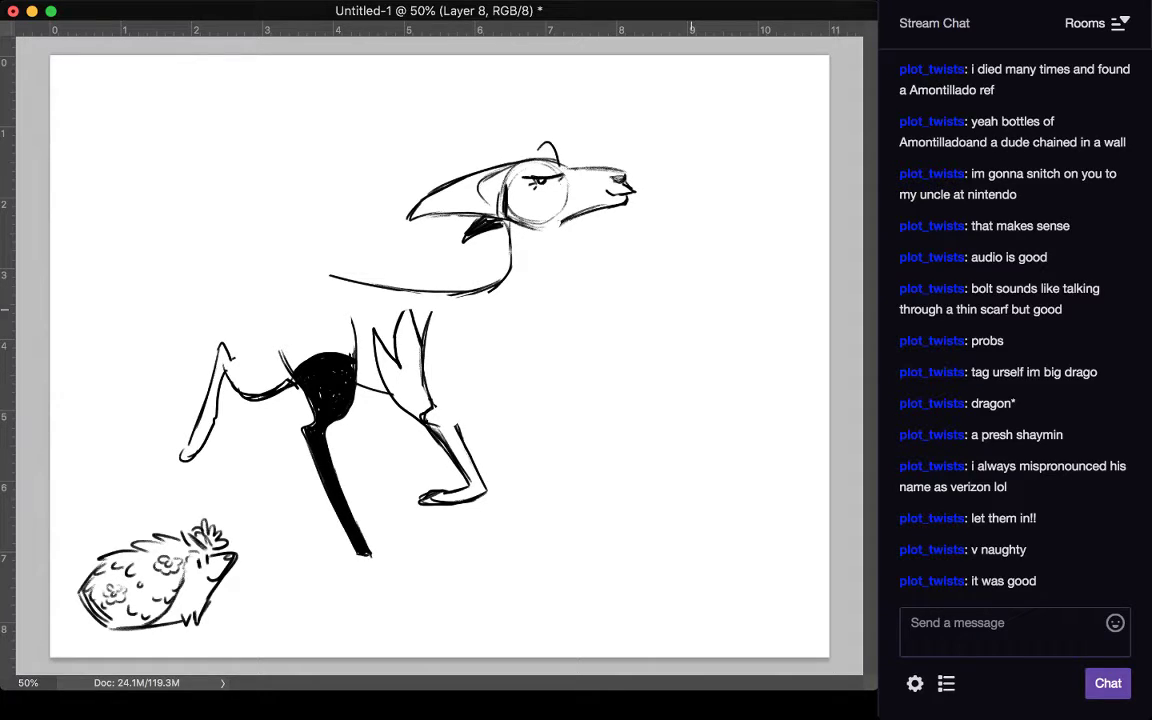
Step: Redraw the neck with a slanted front line and curved back line, and bring an angular chest down to the front leg
{"action": "left_click_drag", "start_coordinate": [574, 215], "coordinate": [535, 291]}
{"action": "mouse_move", "coordinate": [504, 222]}
{"action": "left_mouse_down"}
{"action": "mouse_move", "coordinate": [478, 275]}
{"action": "mouse_move", "coordinate": [446, 289]}
{"action": "left_mouse_up"}
{"action": "left_click_drag", "start_coordinate": [500, 233], "coordinate": [429, 292]}
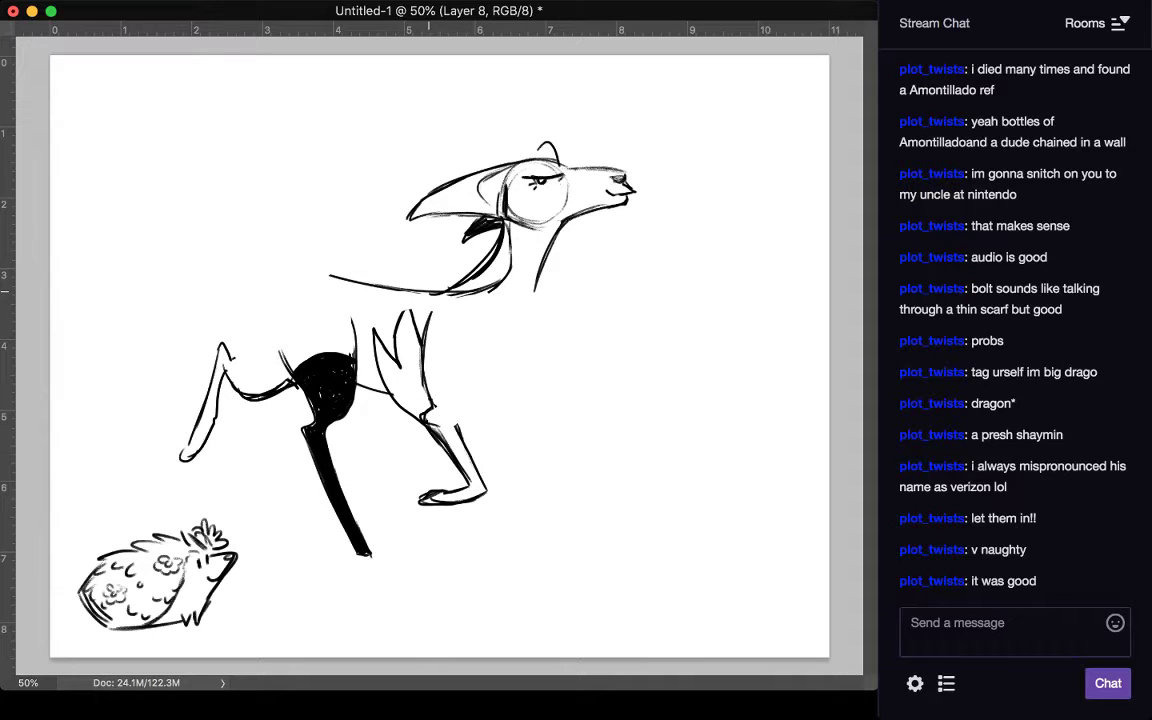
{"action": "mouse_move", "coordinate": [552, 234]}
{"action": "left_mouse_down"}
{"action": "mouse_move", "coordinate": [506, 358]}
{"action": "mouse_move", "coordinate": [455, 430]}
{"action": "left_mouse_up"}
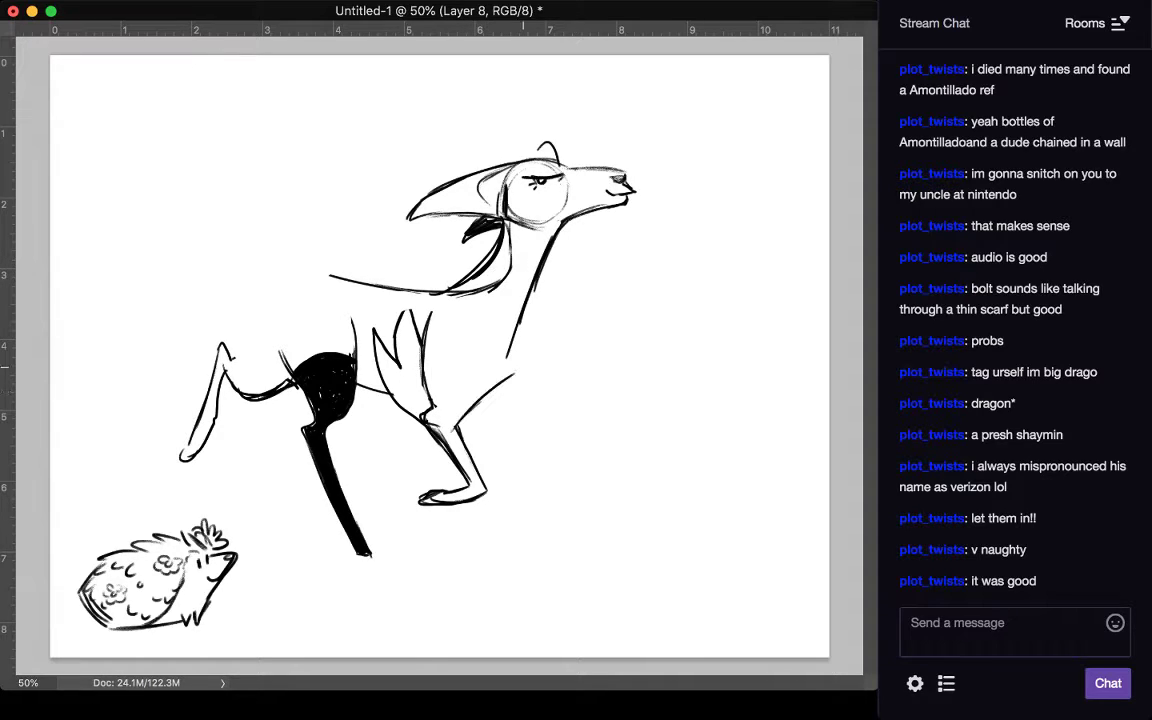
{"action": "left_click_drag", "start_coordinate": [523, 367], "coordinate": [464, 415]}
{"action": "mouse_move", "coordinate": [515, 319]}
{"action": "left_mouse_down"}
{"action": "mouse_move", "coordinate": [524, 363]}
{"action": "mouse_move", "coordinate": [504, 377]}
{"action": "mouse_move", "coordinate": [528, 360]}
{"action": "mouse_move", "coordinate": [463, 415]}
{"action": "left_mouse_up"}
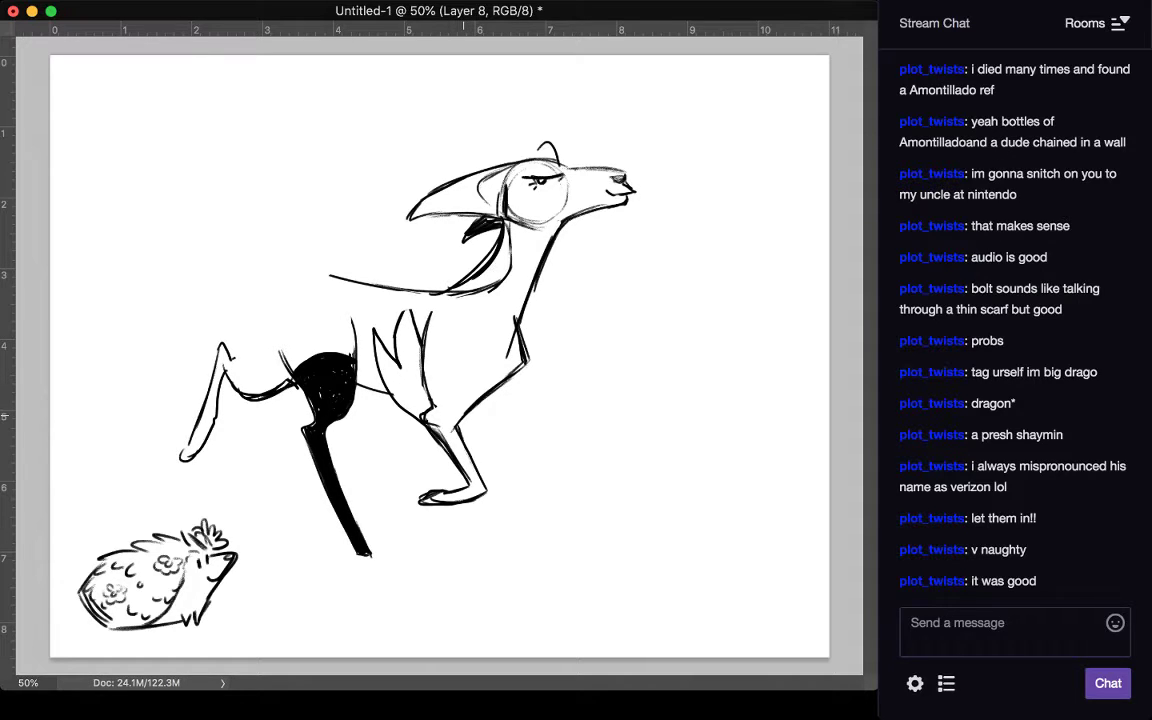
Step: Draw the angled rump outline and surround it with pointed leaf-shaped tail spikes running onto the back
{"action": "left_click_drag", "start_coordinate": [250, 330], "coordinate": [290, 372]}
{"action": "left_click_drag", "start_coordinate": [325, 268], "coordinate": [247, 327]}
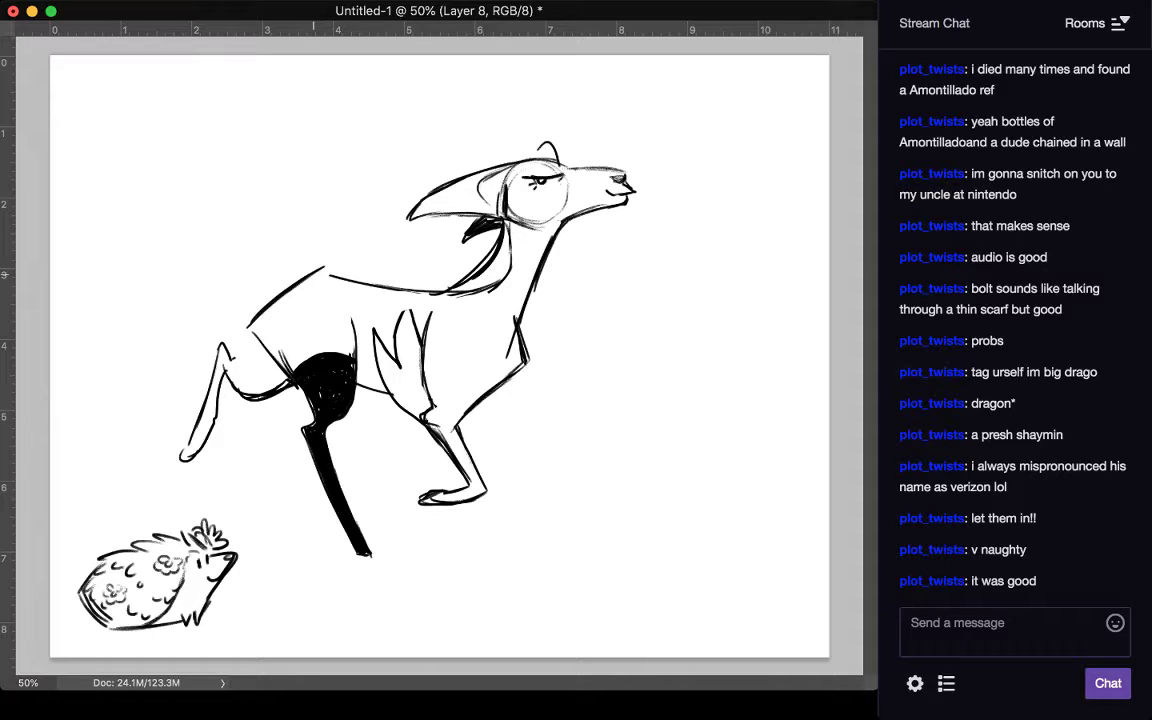
{"action": "mouse_move", "coordinate": [356, 276]}
{"action": "left_mouse_down"}
{"action": "mouse_move", "coordinate": [315, 212]}
{"action": "mouse_move", "coordinate": [262, 218]}
{"action": "mouse_move", "coordinate": [257, 283]}
{"action": "mouse_move", "coordinate": [218, 266]}
{"action": "left_mouse_up"}
{"action": "mouse_move", "coordinate": [218, 266]}
{"action": "left_mouse_down"}
{"action": "mouse_move", "coordinate": [236, 315]}
{"action": "mouse_move", "coordinate": [216, 315]}
{"action": "left_mouse_up"}
{"action": "left_click_drag", "start_coordinate": [216, 315], "coordinate": [247, 325]}
{"action": "left_click_drag", "start_coordinate": [234, 265], "coordinate": [241, 230]}
{"action": "mouse_move", "coordinate": [241, 230]}
{"action": "left_mouse_down"}
{"action": "mouse_move", "coordinate": [252, 260]}
{"action": "mouse_move", "coordinate": [298, 201]}
{"action": "mouse_move", "coordinate": [300, 227]}
{"action": "mouse_move", "coordinate": [340, 226]}
{"action": "left_mouse_up"}
{"action": "mouse_move", "coordinate": [340, 226]}
{"action": "left_mouse_down"}
{"action": "mouse_move", "coordinate": [360, 278]}
{"action": "mouse_move", "coordinate": [362, 256]}
{"action": "left_mouse_up"}
{"action": "left_click_drag", "start_coordinate": [362, 256], "coordinate": [398, 289]}
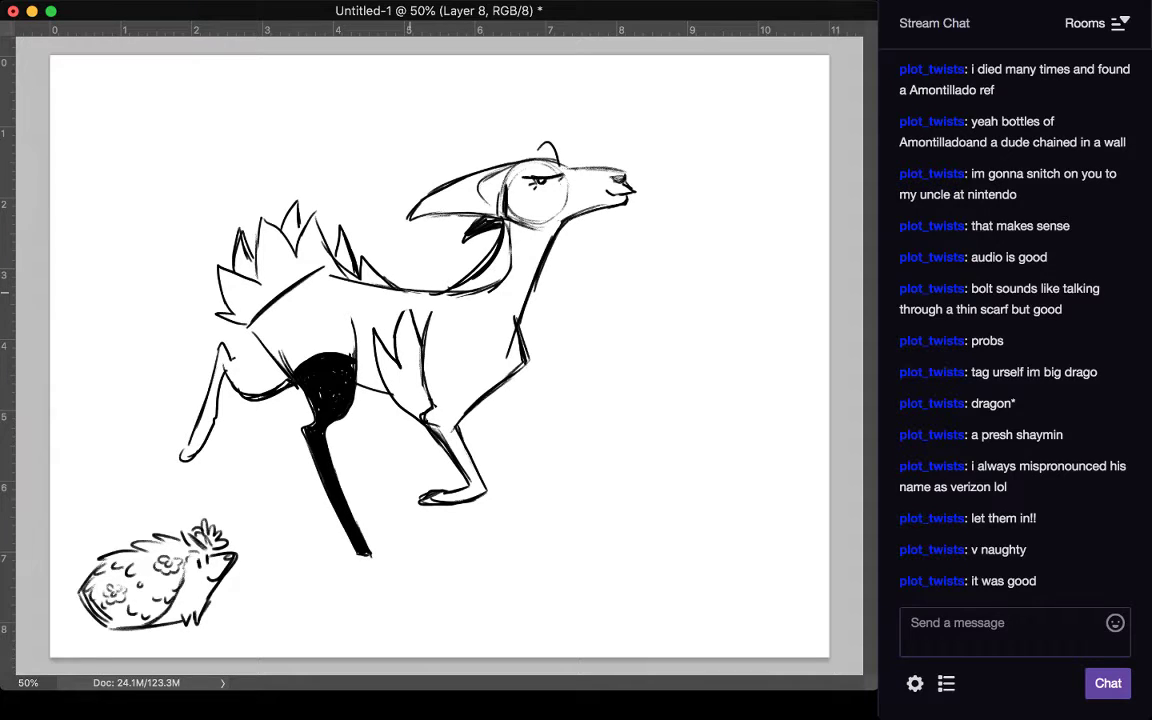
Step: Add short curved fur strokes at the base of the leafy tail on the upper rump
{"action": "mouse_move", "coordinate": [312, 283]}
{"action": "left_mouse_down"}
{"action": "mouse_move", "coordinate": [288, 273]}
{"action": "mouse_move", "coordinate": [272, 290]}
{"action": "mouse_move", "coordinate": [288, 295]}
{"action": "mouse_move", "coordinate": [279, 310]}
{"action": "left_mouse_up"}
{"action": "left_click_drag", "start_coordinate": [318, 293], "coordinate": [303, 309]}
{"action": "mouse_move", "coordinate": [312, 302]}
{"action": "left_mouse_down"}
{"action": "mouse_move", "coordinate": [309, 325]}
{"action": "mouse_move", "coordinate": [318, 309]}
{"action": "left_mouse_up"}
{"action": "left_click_drag", "start_coordinate": [320, 310], "coordinate": [326, 319]}
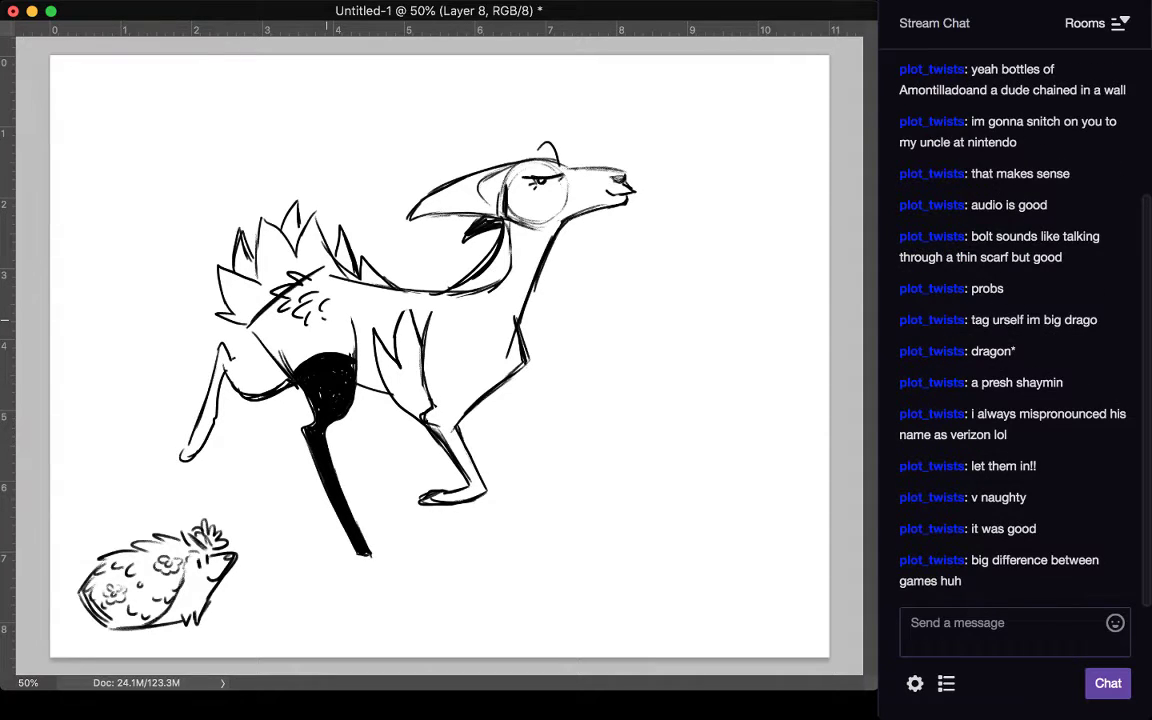
Step: Fill the far hind leg solid black and hatch the gap between the two thighs
{"action": "mouse_move", "coordinate": [248, 332]}
{"action": "left_mouse_down"}
{"action": "mouse_move", "coordinate": [230, 348]}
{"action": "mouse_move", "coordinate": [266, 390]}
{"action": "mouse_move", "coordinate": [232, 385]}
{"action": "mouse_move", "coordinate": [252, 392]}
{"action": "mouse_move", "coordinate": [238, 343]}
{"action": "mouse_move", "coordinate": [220, 360]}
{"action": "mouse_move", "coordinate": [234, 382]}
{"action": "mouse_move", "coordinate": [248, 341]}
{"action": "mouse_move", "coordinate": [229, 330]}
{"action": "mouse_move", "coordinate": [246, 349]}
{"action": "mouse_move", "coordinate": [214, 388]}
{"action": "mouse_move", "coordinate": [213, 420]}
{"action": "left_mouse_up"}
{"action": "mouse_move", "coordinate": [216, 372]}
{"action": "left_mouse_down"}
{"action": "mouse_move", "coordinate": [184, 452]}
{"action": "mouse_move", "coordinate": [195, 445]}
{"action": "left_mouse_up"}
{"action": "left_click_drag", "start_coordinate": [213, 411], "coordinate": [206, 433]}
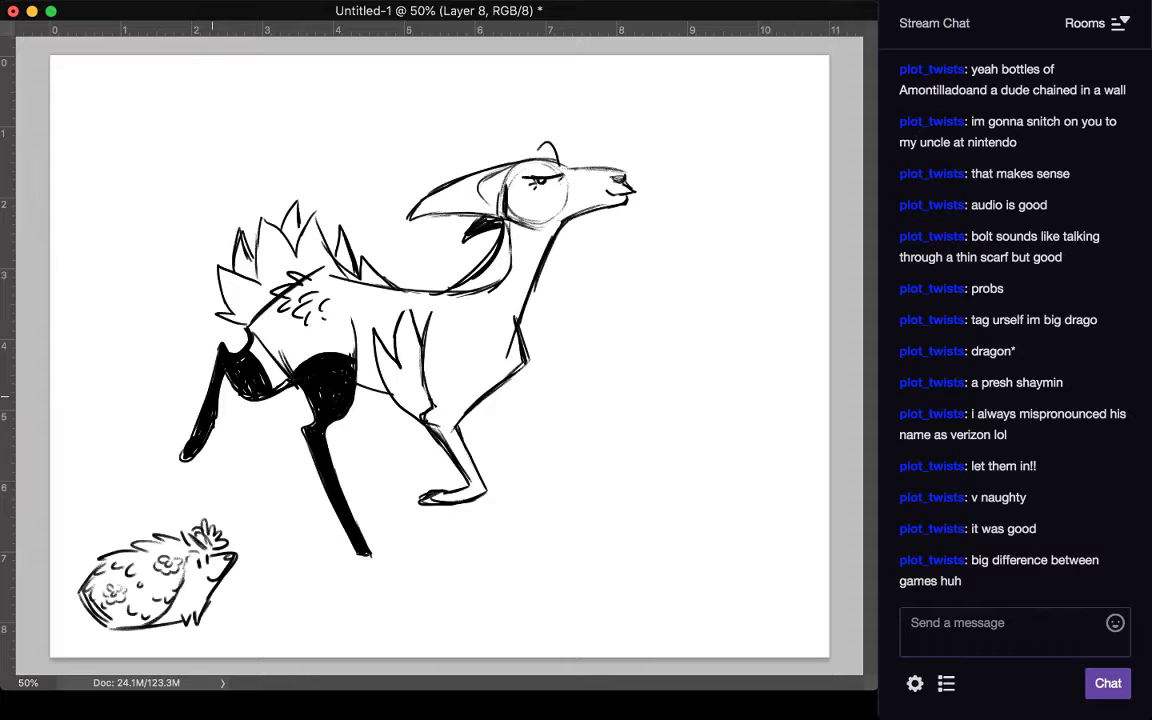
{"action": "mouse_move", "coordinate": [252, 340]}
{"action": "left_mouse_down"}
{"action": "mouse_move", "coordinate": [272, 380]}
{"action": "mouse_move", "coordinate": [232, 305]}
{"action": "mouse_move", "coordinate": [284, 375]}
{"action": "left_mouse_up"}
{"action": "mouse_move", "coordinate": [275, 359]}
{"action": "left_mouse_down"}
{"action": "mouse_move", "coordinate": [277, 392]}
{"action": "mouse_move", "coordinate": [317, 367]}
{"action": "left_mouse_up"}
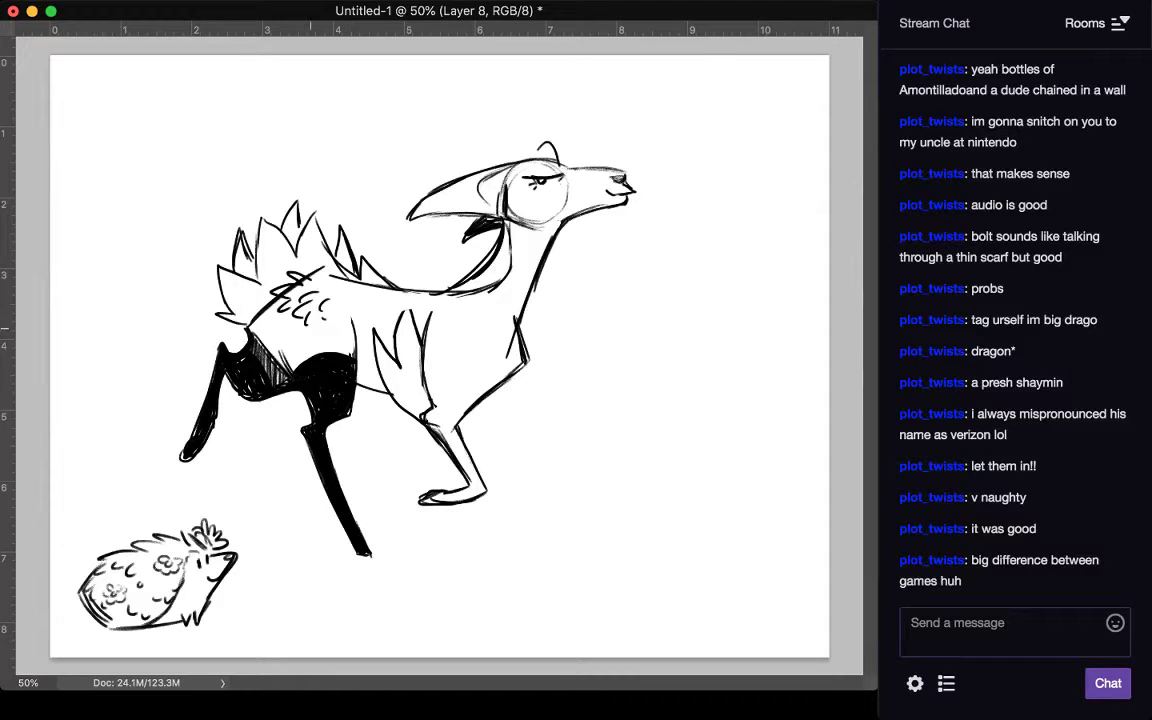
Step: Draw a thigh line from the rump fur to the black leg, and add inner detail lines to the tail leaves
{"action": "left_click_drag", "start_coordinate": [307, 313], "coordinate": [308, 359]}
{"action": "left_click_drag", "start_coordinate": [263, 219], "coordinate": [285, 289]}
{"action": "mouse_move", "coordinate": [220, 268]}
{"action": "left_mouse_down"}
{"action": "mouse_move", "coordinate": [247, 296]}
{"action": "mouse_move", "coordinate": [262, 290]}
{"action": "left_mouse_up"}
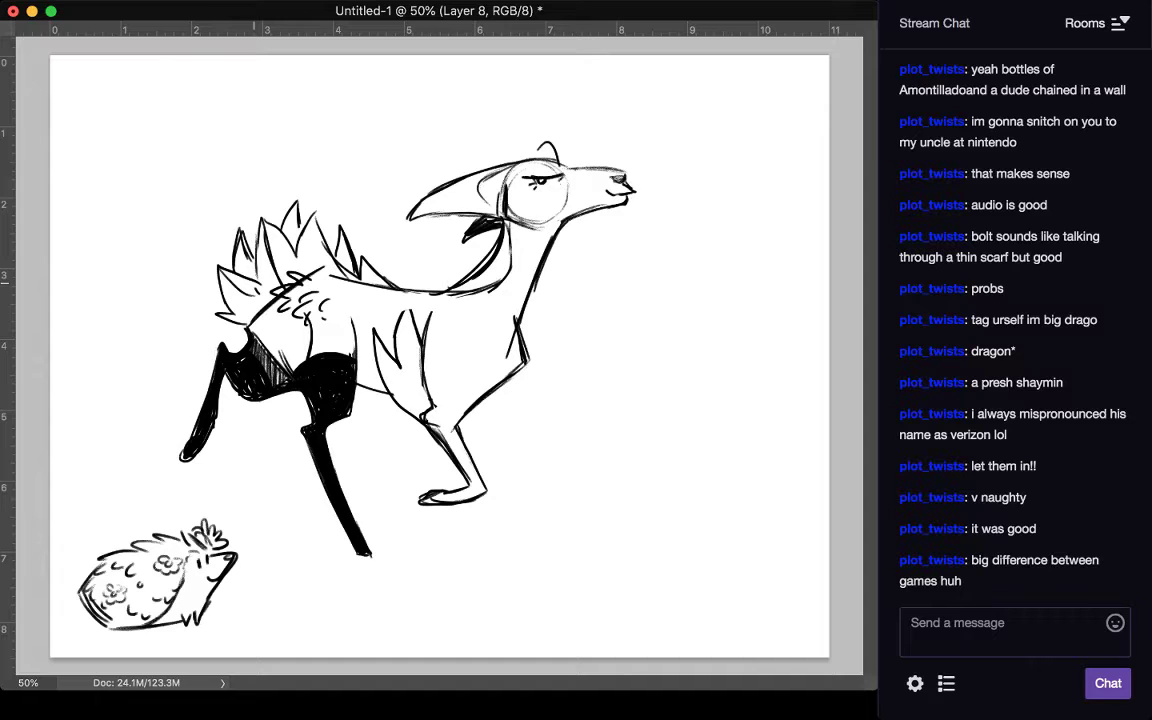
{"action": "left_click_drag", "start_coordinate": [305, 230], "coordinate": [298, 273]}
{"action": "mouse_move", "coordinate": [278, 208]}
{"action": "left_mouse_down"}
{"action": "mouse_move", "coordinate": [268, 246]}
{"action": "mouse_move", "coordinate": [317, 253]}
{"action": "left_mouse_up"}
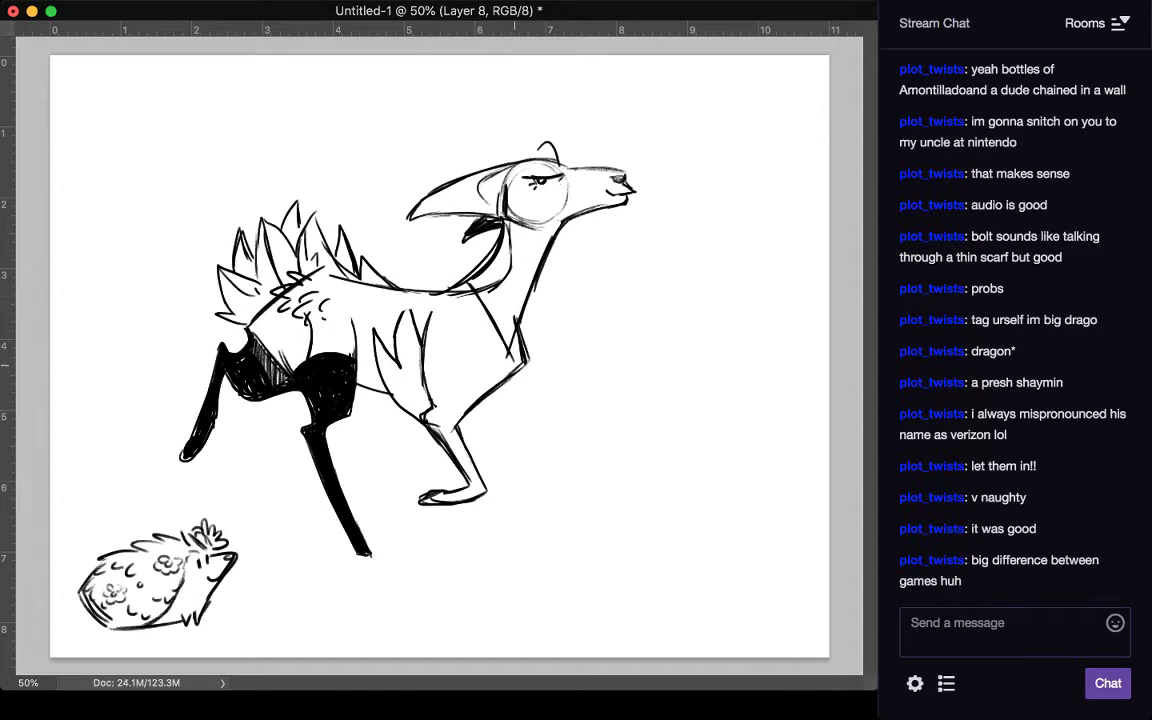
Step: Try a slanted shoulder line from the neck base, and clear the inner neck line and the angular chest
{"action": "mouse_move", "coordinate": [468, 285]}
{"action": "left_mouse_down"}
{"action": "mouse_move", "coordinate": [509, 356]}
{"action": "mouse_move", "coordinate": [442, 349]}
{"action": "left_mouse_up"}
{"action": "mouse_move", "coordinate": [512, 365]}
{"action": "left_mouse_down"}
{"action": "mouse_move", "coordinate": [513, 338]}
{"action": "mouse_move", "coordinate": [528, 330]}
{"action": "mouse_move", "coordinate": [490, 319]}
{"action": "left_mouse_up"}
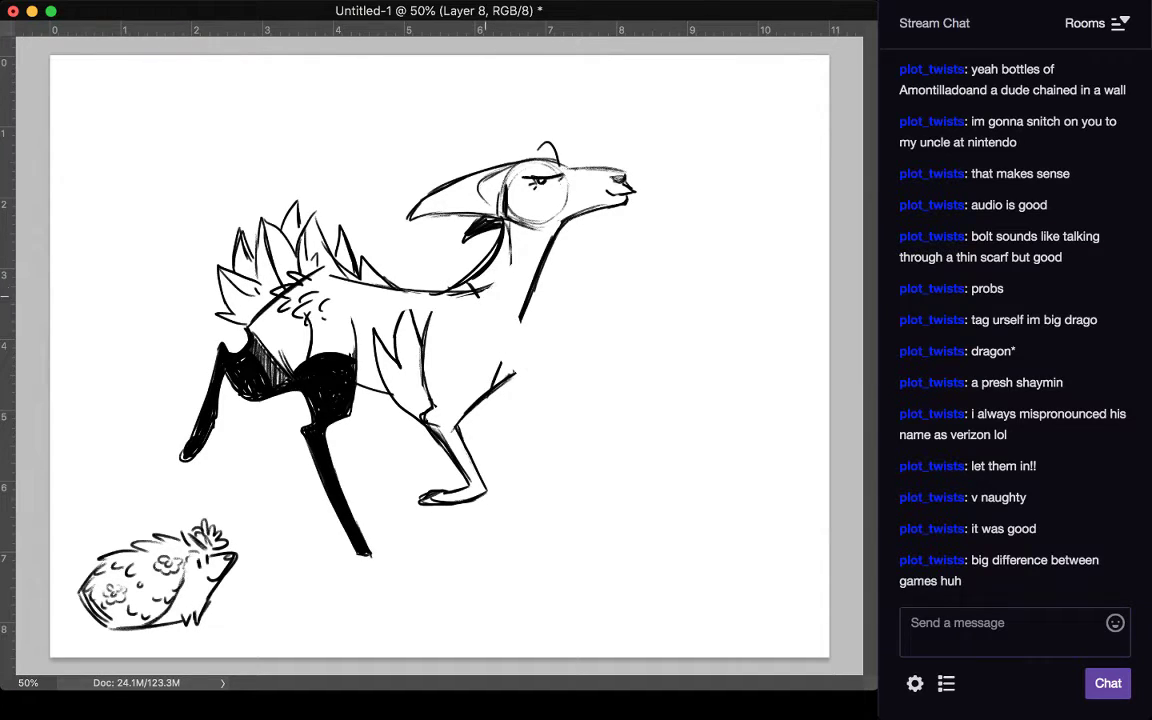
{"action": "key", "text": "super+z"}
{"action": "key", "text": "super+z"}
{"action": "key", "text": "super+z"}
{"action": "key", "text": "super+z"}
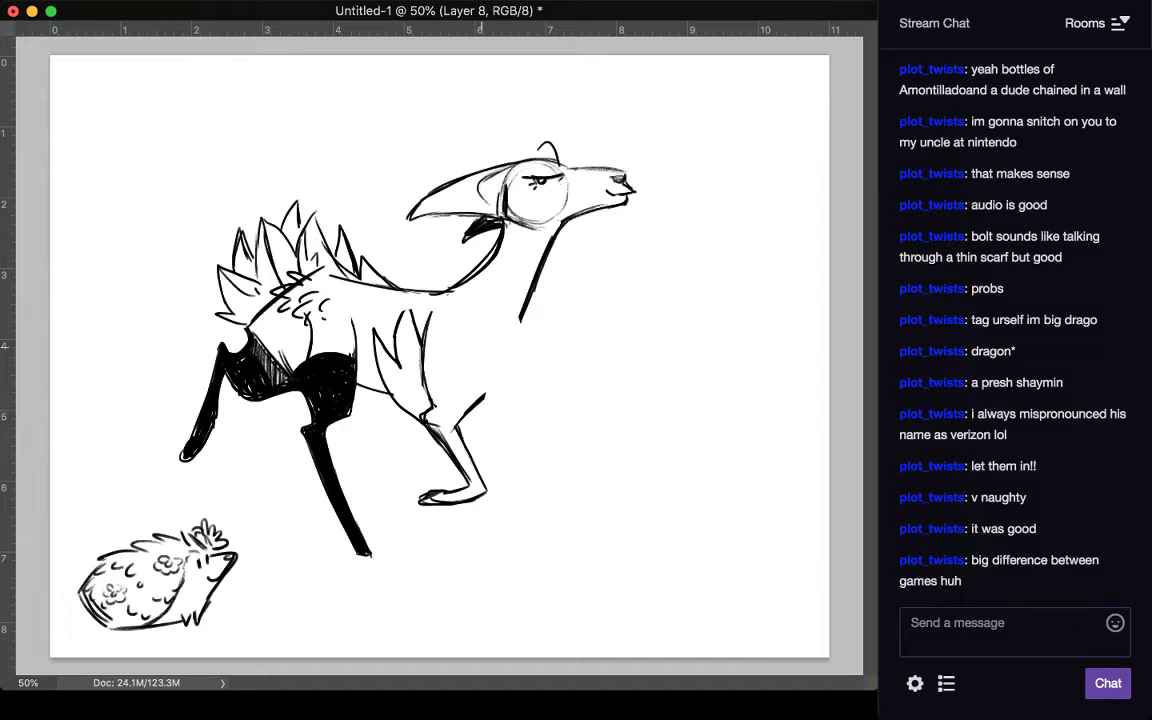
Step: Draw a curved shoulder line from the base of the neck down to the front leg
{"action": "mouse_move", "coordinate": [463, 286]}
{"action": "left_mouse_down"}
{"action": "mouse_move", "coordinate": [489, 346]}
{"action": "mouse_move", "coordinate": [474, 400]}
{"action": "left_mouse_up"}
{"action": "left_click_drag", "start_coordinate": [490, 344], "coordinate": [459, 425]}
{"action": "mouse_move", "coordinate": [489, 375]}
{"action": "left_mouse_down"}
{"action": "mouse_move", "coordinate": [462, 424]}
{"action": "mouse_move", "coordinate": [468, 409]}
{"action": "left_mouse_up"}
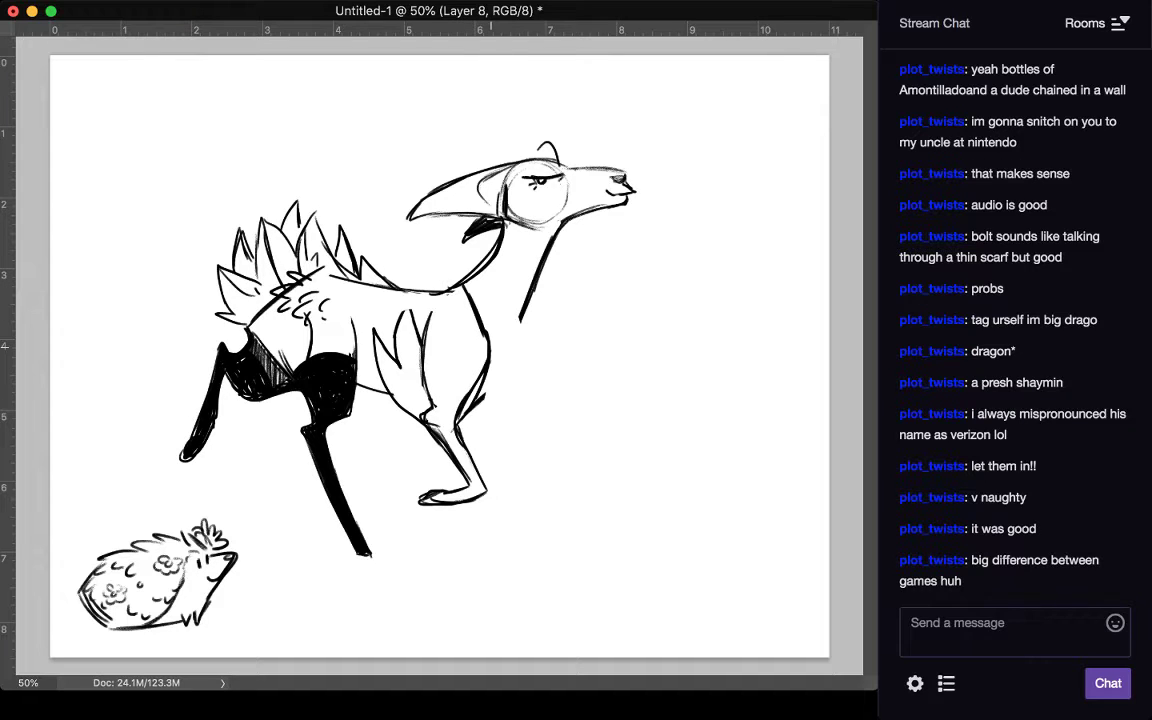
Step: Erase the front leg with its lower shoulder and leaf tuft, and clean up overlapping lines at the tail's base
{"action": "mouse_move", "coordinate": [488, 355]}
{"action": "left_mouse_down"}
{"action": "mouse_move", "coordinate": [466, 408]}
{"action": "mouse_move", "coordinate": [440, 312]}
{"action": "mouse_move", "coordinate": [412, 390]}
{"action": "mouse_move", "coordinate": [365, 284]}
{"action": "mouse_move", "coordinate": [355, 368]}
{"action": "mouse_move", "coordinate": [370, 375]}
{"action": "mouse_move", "coordinate": [385, 325]}
{"action": "mouse_move", "coordinate": [390, 392]}
{"action": "left_mouse_up"}
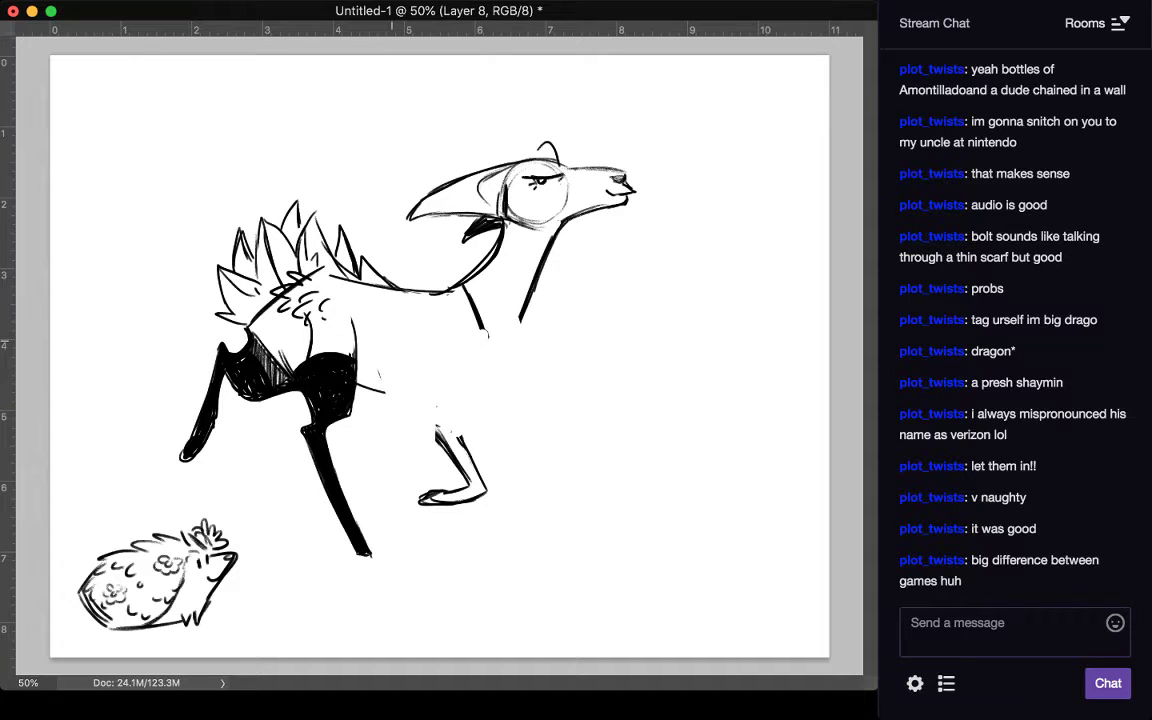
{"action": "mouse_move", "coordinate": [391, 341]}
{"action": "left_mouse_down"}
{"action": "mouse_move", "coordinate": [466, 484]}
{"action": "mouse_move", "coordinate": [442, 450]}
{"action": "mouse_move", "coordinate": [425, 498]}
{"action": "mouse_move", "coordinate": [395, 445]}
{"action": "mouse_move", "coordinate": [410, 455]}
{"action": "left_mouse_up"}
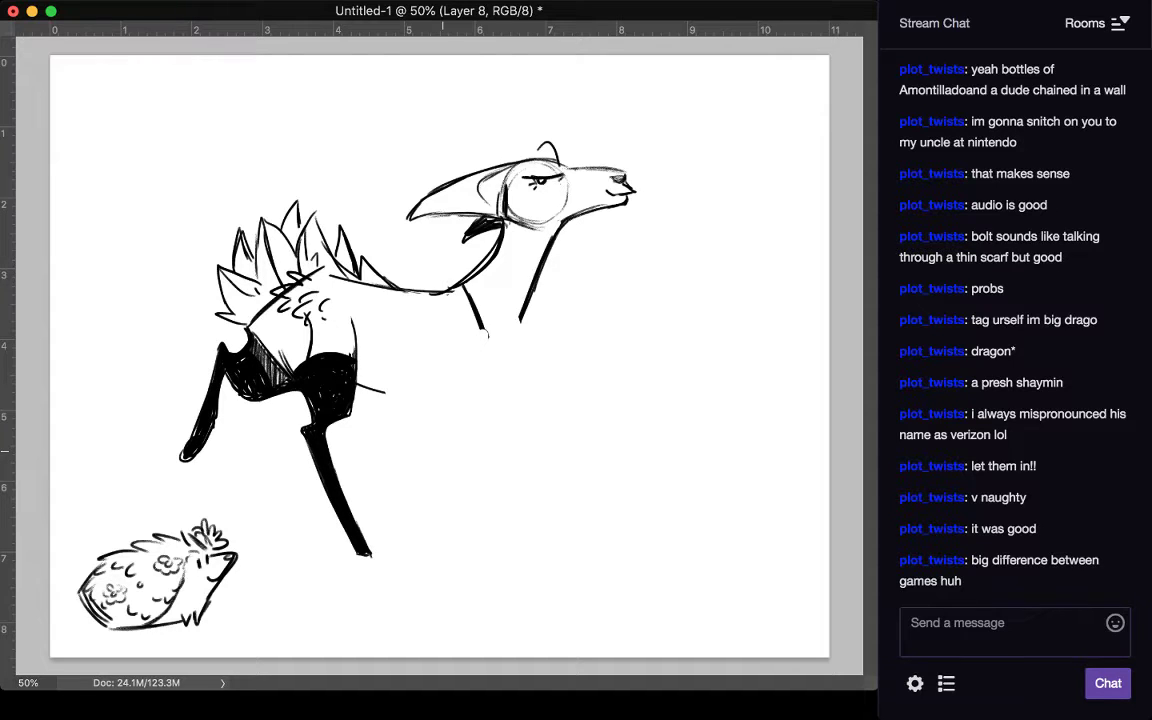
{"action": "mouse_move", "coordinate": [293, 287]}
{"action": "left_mouse_down"}
{"action": "mouse_move", "coordinate": [281, 293]}
{"action": "mouse_move", "coordinate": [307, 273]}
{"action": "left_mouse_up"}
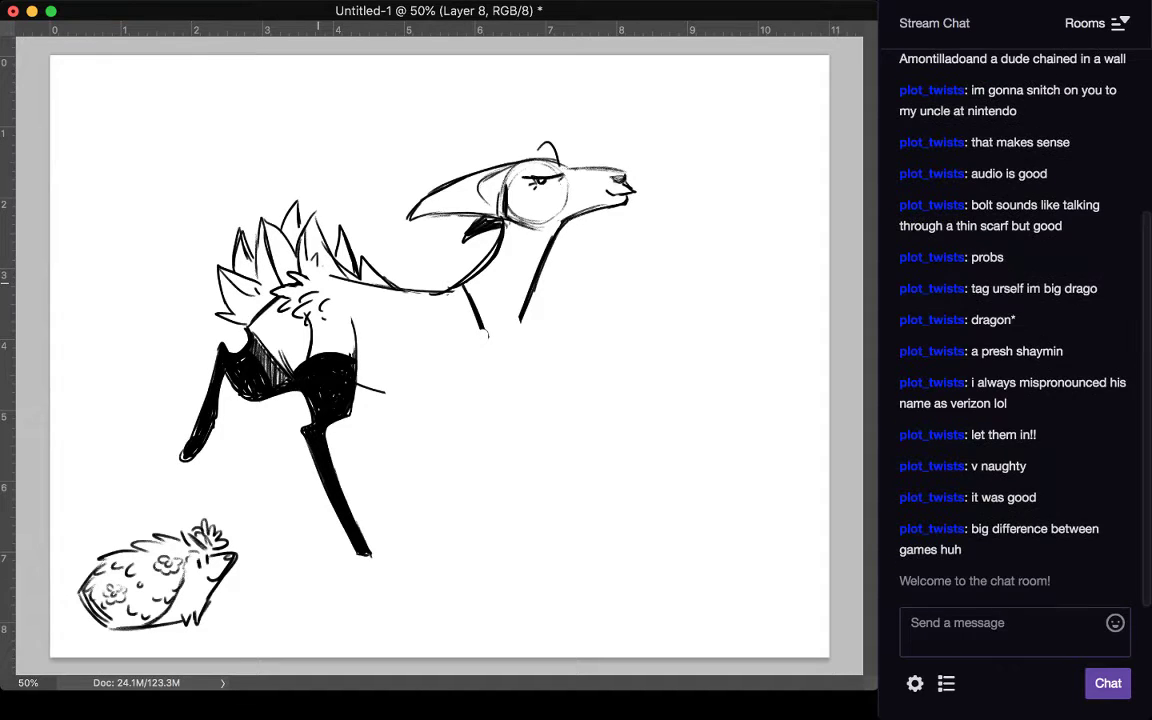
{"action": "mouse_move", "coordinate": [330, 277]}
{"action": "left_mouse_down"}
{"action": "mouse_move", "coordinate": [370, 286]}
{"action": "mouse_move", "coordinate": [335, 258]}
{"action": "left_mouse_up"}
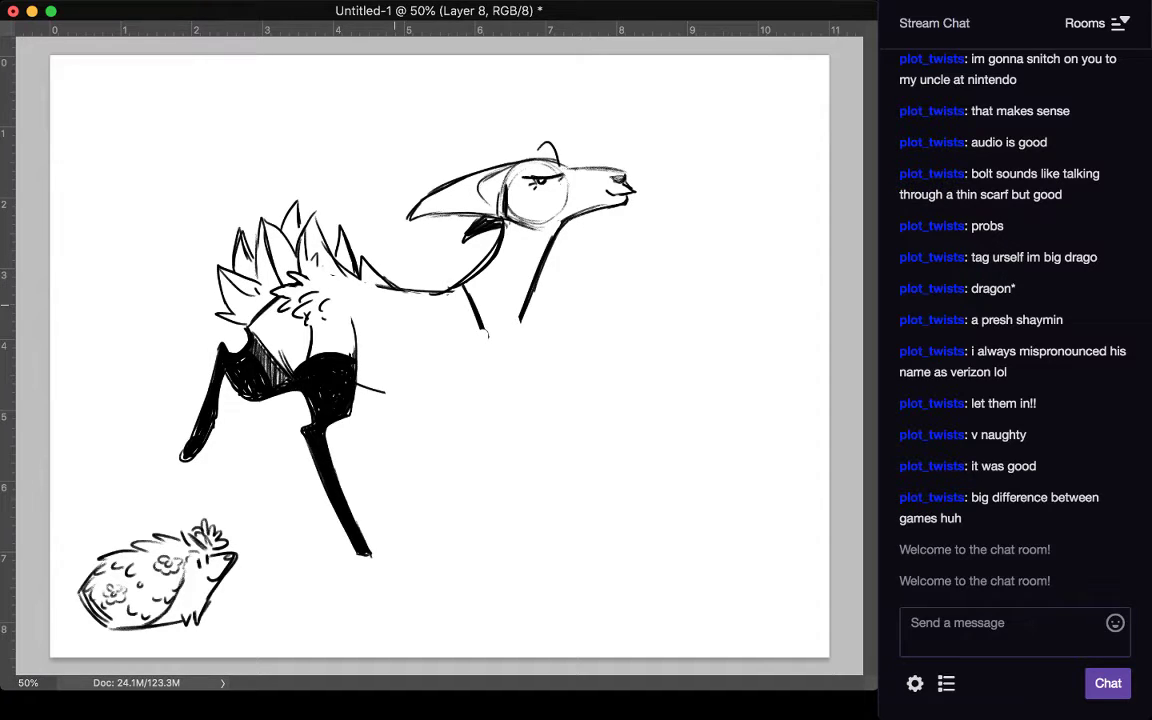
Step: Extend the front neck line down to the chest and join it to the near hind leg with a smooth belly curve
{"action": "mouse_move", "coordinate": [355, 401]}
{"action": "left_mouse_down"}
{"action": "mouse_move", "coordinate": [427, 403]}
{"action": "mouse_move", "coordinate": [461, 385]}
{"action": "left_mouse_up"}
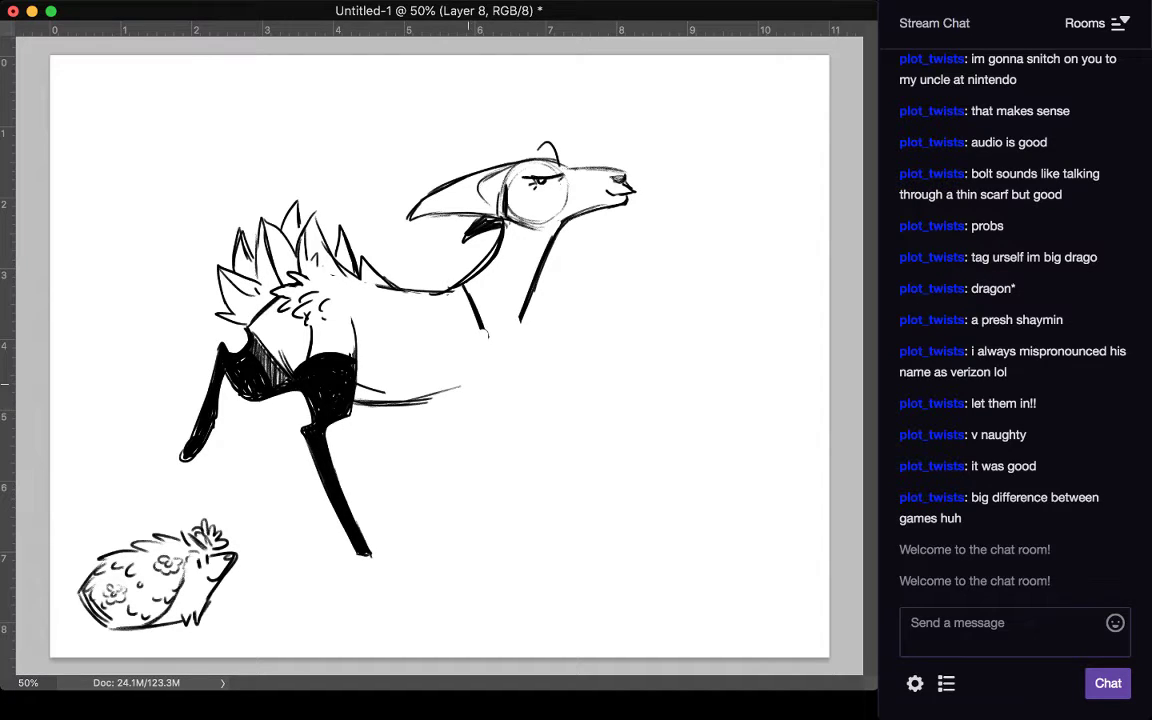
{"action": "left_click_drag", "start_coordinate": [536, 276], "coordinate": [507, 358]}
{"action": "left_click_drag", "start_coordinate": [453, 391], "coordinate": [510, 354]}
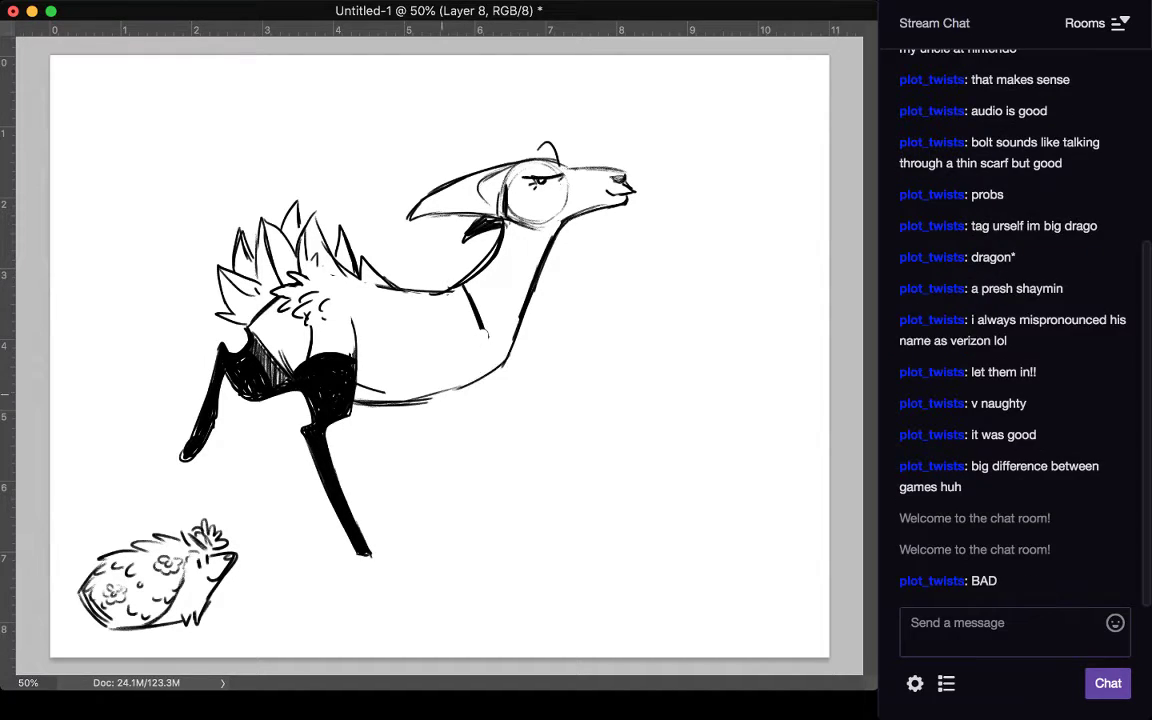
{"action": "key", "text": "super+z"}
{"action": "key", "text": "super+z"}
{"action": "key", "text": "super+z"}
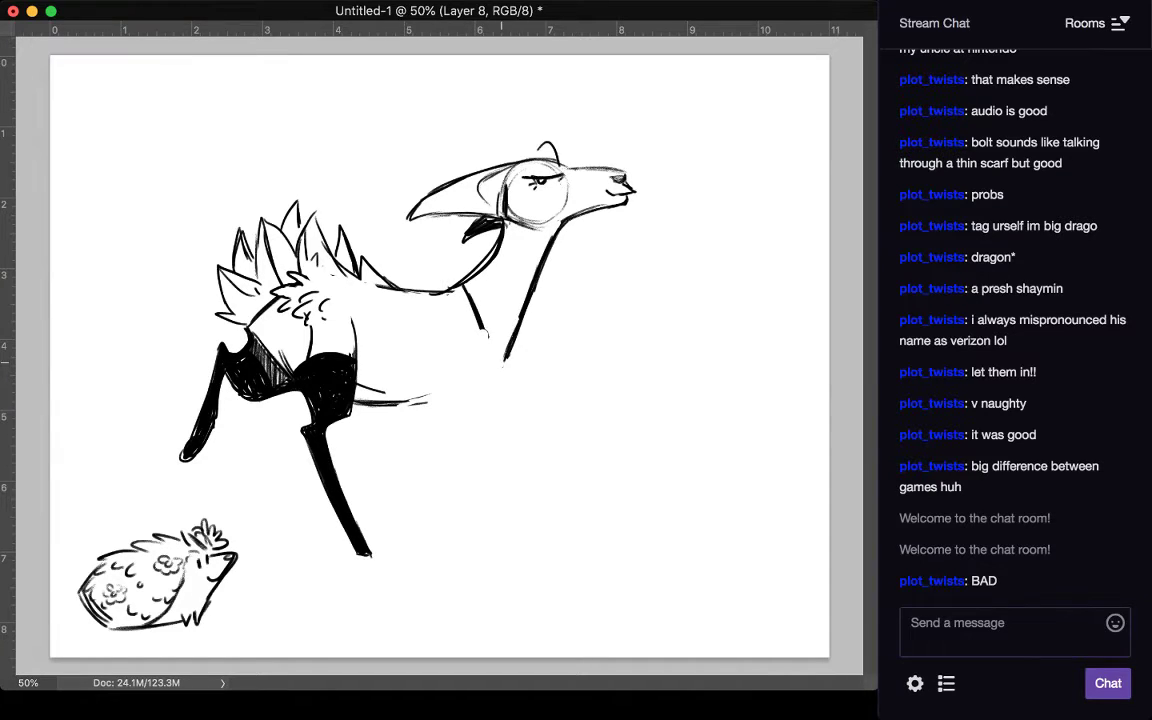
{"action": "mouse_move", "coordinate": [508, 358]}
{"action": "left_mouse_down"}
{"action": "mouse_move", "coordinate": [420, 407]}
{"action": "mouse_move", "coordinate": [390, 406]}
{"action": "left_mouse_up"}
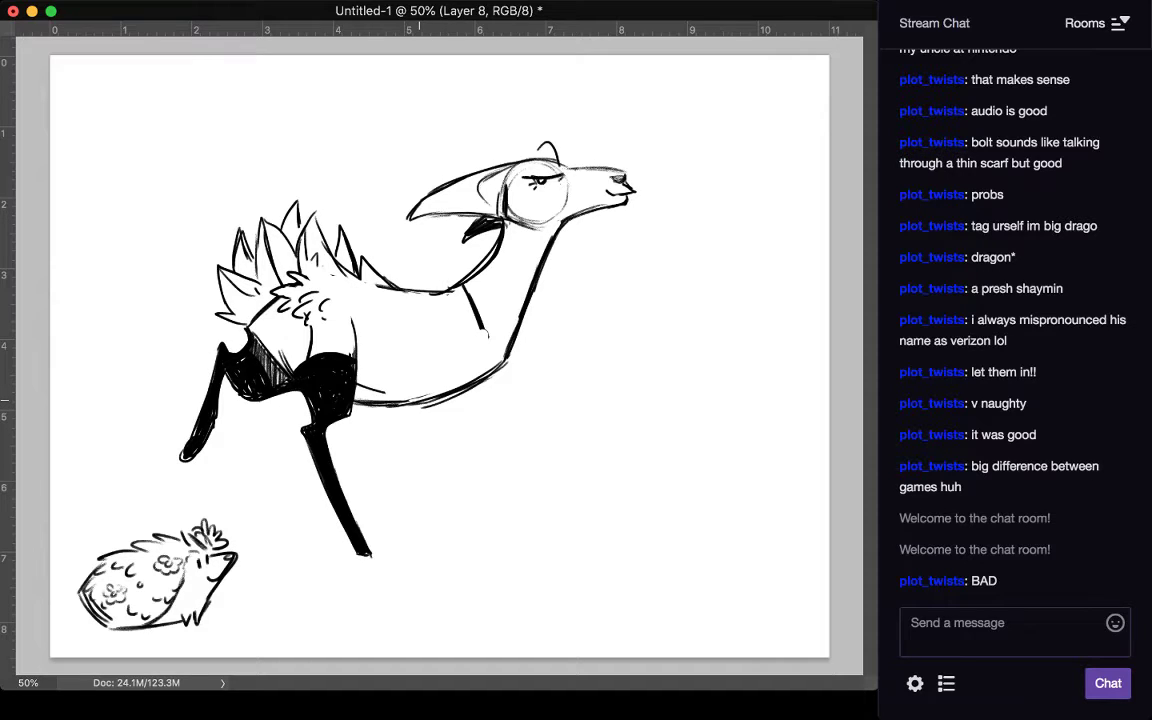
Step: Shade the swept-back crest behind the head with dense dark hatching
{"action": "mouse_move", "coordinate": [512, 163]}
{"action": "left_mouse_down"}
{"action": "mouse_move", "coordinate": [471, 191]}
{"action": "mouse_move", "coordinate": [502, 217]}
{"action": "left_mouse_up"}
{"action": "mouse_move", "coordinate": [432, 200]}
{"action": "left_mouse_down"}
{"action": "mouse_move", "coordinate": [480, 180]}
{"action": "mouse_move", "coordinate": [425, 208]}
{"action": "mouse_move", "coordinate": [470, 190]}
{"action": "mouse_move", "coordinate": [458, 205]}
{"action": "left_mouse_up"}
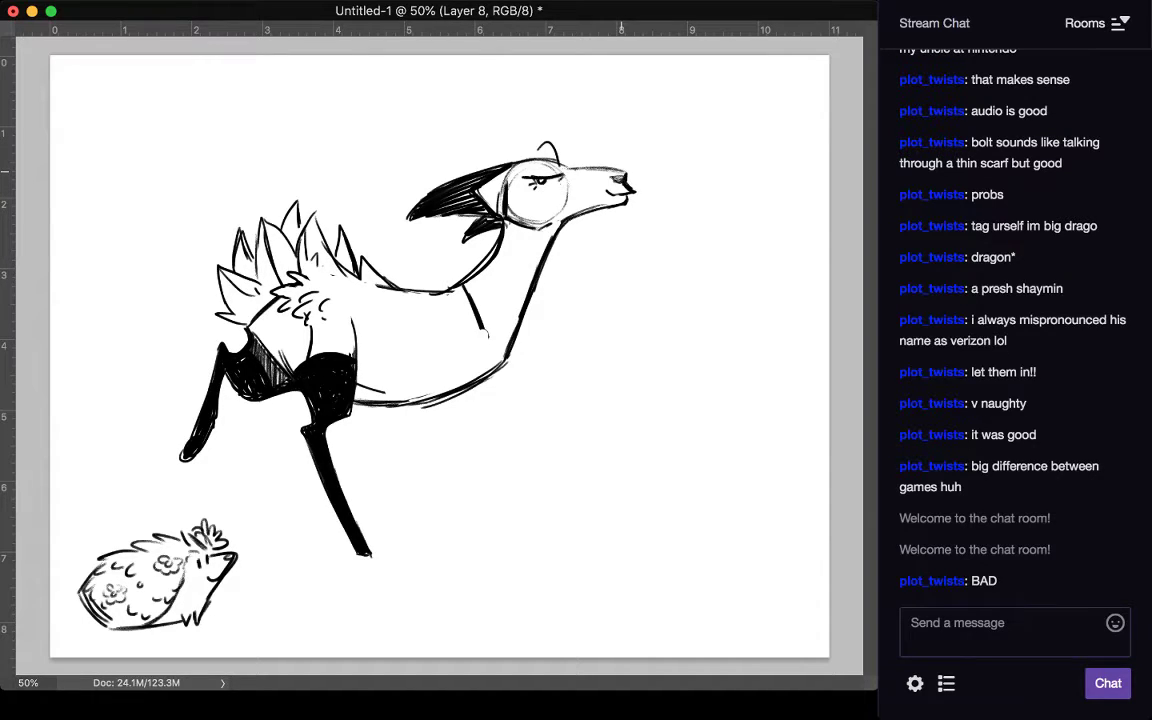
Step: Draw two guide lines across Virizion's shoulder and a bent near front leg with a dark hoof
{"action": "left_click_drag", "start_coordinate": [417, 299], "coordinate": [432, 369]}
{"action": "mouse_move", "coordinate": [487, 328]}
{"action": "left_mouse_down"}
{"action": "mouse_move", "coordinate": [495, 357]}
{"action": "mouse_move", "coordinate": [484, 373]}
{"action": "left_mouse_up"}
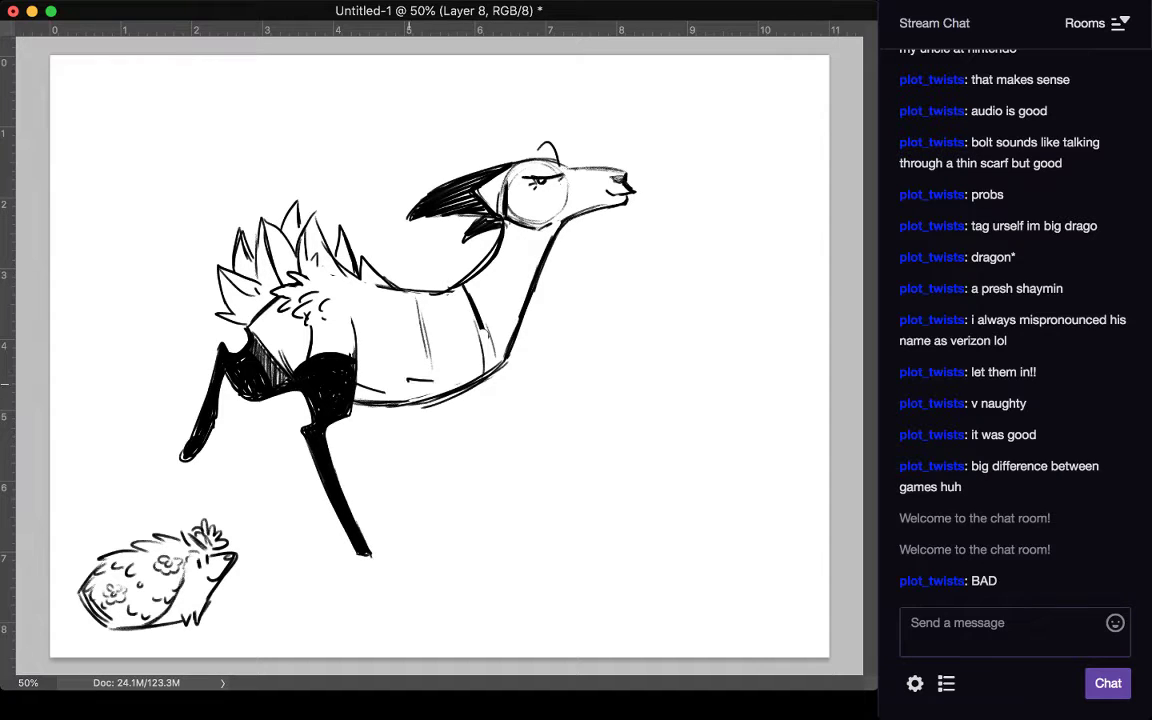
{"action": "mouse_move", "coordinate": [405, 384]}
{"action": "left_mouse_down"}
{"action": "mouse_move", "coordinate": [433, 381]}
{"action": "mouse_move", "coordinate": [451, 462]}
{"action": "left_mouse_up"}
{"action": "key", "text": "super+z"}
{"action": "left_click_drag", "start_coordinate": [404, 380], "coordinate": [476, 451]}
{"action": "left_click_drag", "start_coordinate": [447, 403], "coordinate": [480, 453]}
{"action": "mouse_move", "coordinate": [449, 408]}
{"action": "left_mouse_down"}
{"action": "mouse_move", "coordinate": [485, 460]}
{"action": "mouse_move", "coordinate": [436, 493]}
{"action": "left_mouse_up"}
{"action": "mouse_move", "coordinate": [459, 447]}
{"action": "left_mouse_down"}
{"action": "mouse_move", "coordinate": [463, 462]}
{"action": "mouse_move", "coordinate": [428, 490]}
{"action": "left_mouse_up"}
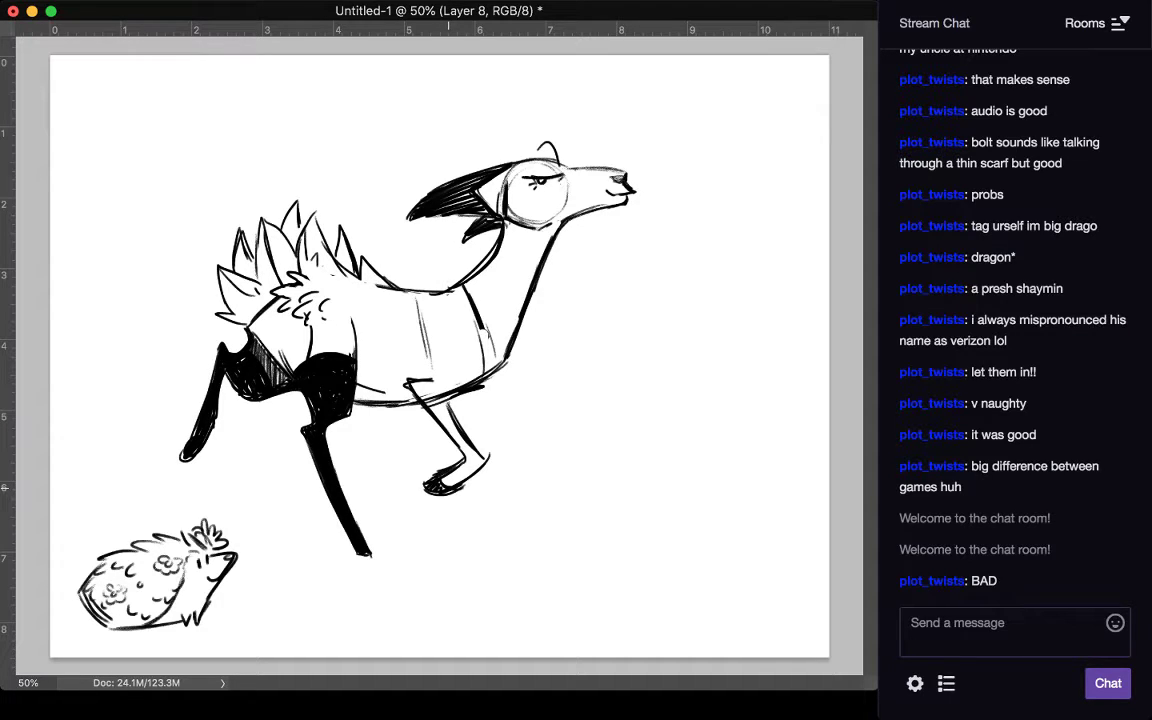
Step: Draw the far front leg stretching forward from the chest and ending in a dark hoof
{"action": "left_click_drag", "start_coordinate": [484, 390], "coordinate": [518, 422]}
{"action": "mouse_move", "coordinate": [505, 363]}
{"action": "left_mouse_down"}
{"action": "mouse_move", "coordinate": [519, 415]}
{"action": "mouse_move", "coordinate": [497, 411]}
{"action": "mouse_move", "coordinate": [535, 458]}
{"action": "left_mouse_up"}
{"action": "left_click_drag", "start_coordinate": [515, 402], "coordinate": [580, 505]}
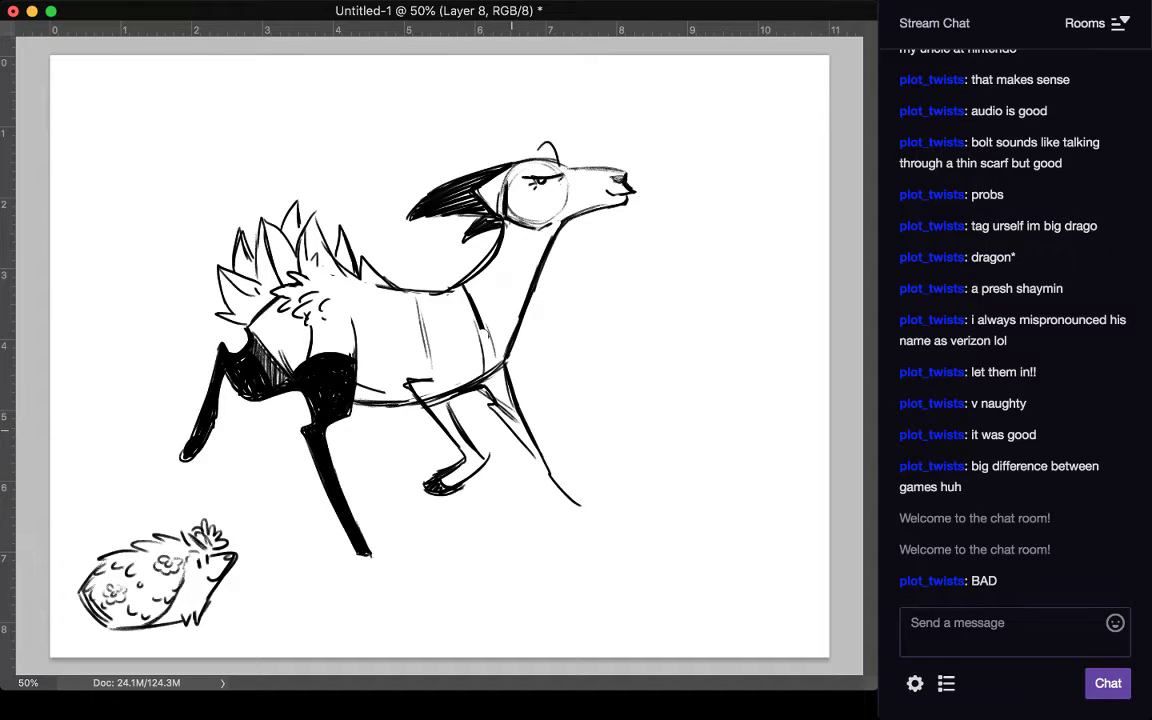
{"action": "left_click_drag", "start_coordinate": [505, 419], "coordinate": [571, 516]}
{"action": "left_click_drag", "start_coordinate": [545, 487], "coordinate": [576, 518]}
{"action": "left_click_drag", "start_coordinate": [534, 465], "coordinate": [586, 511]}
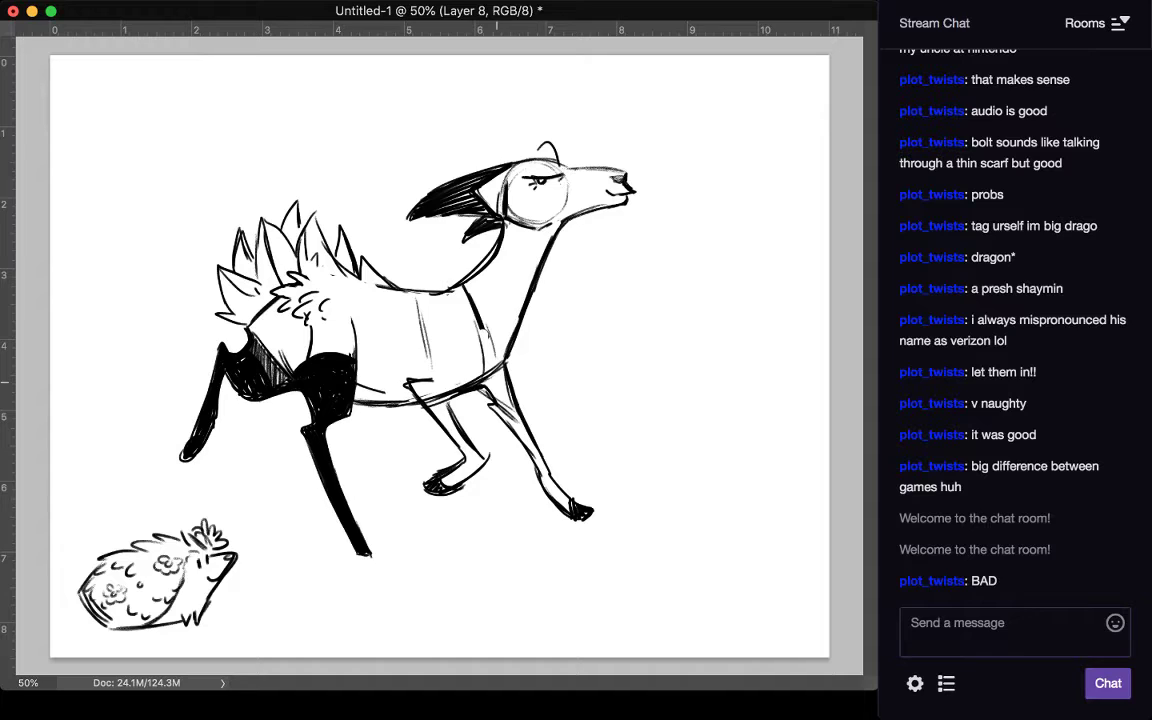
Step: Shade the far front leg with hatching and erase the belly line crossing the top of the near front leg
{"action": "mouse_move", "coordinate": [502, 366]}
{"action": "left_mouse_down"}
{"action": "mouse_move", "coordinate": [490, 390]}
{"action": "mouse_move", "coordinate": [508, 420]}
{"action": "mouse_move", "coordinate": [486, 436]}
{"action": "left_mouse_up"}
{"action": "mouse_move", "coordinate": [492, 428]}
{"action": "left_mouse_down"}
{"action": "mouse_move", "coordinate": [487, 441]}
{"action": "mouse_move", "coordinate": [554, 493]}
{"action": "left_mouse_up"}
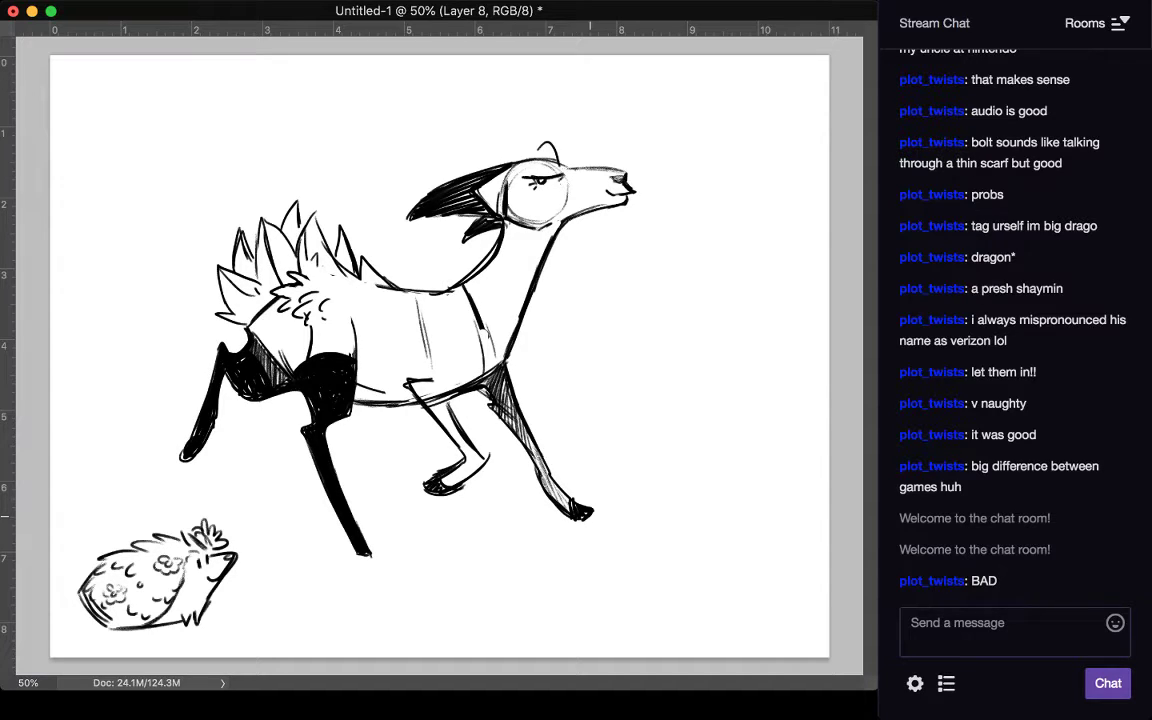
{"action": "mouse_move", "coordinate": [438, 402]}
{"action": "left_mouse_down"}
{"action": "mouse_move", "coordinate": [434, 411]}
{"action": "mouse_move", "coordinate": [465, 392]}
{"action": "mouse_move", "coordinate": [434, 408]}
{"action": "left_mouse_up"}
Step: Darken the line along the forehead and muzzle and firm up the brow above the eye
{"action": "left_click_drag", "start_coordinate": [567, 173], "coordinate": [519, 180]}
{"action": "key", "text": "super+z"}
{"action": "left_click_drag", "start_coordinate": [507, 165], "coordinate": [611, 170]}
{"action": "left_click_drag", "start_coordinate": [529, 160], "coordinate": [557, 168]}
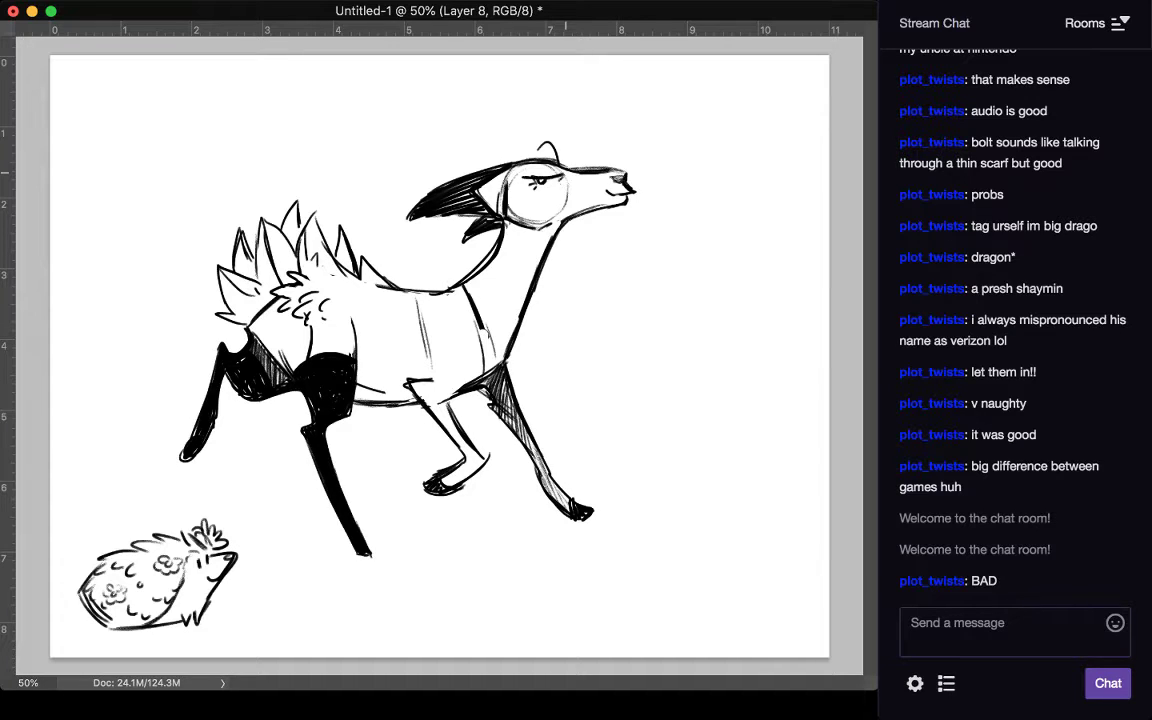
{"action": "left_click_drag", "start_coordinate": [521, 175], "coordinate": [559, 174]}
{"action": "left_click_drag", "start_coordinate": [531, 258], "coordinate": [511, 357]}
{"action": "key", "text": "super+z"}
{"action": "left_click_drag", "start_coordinate": [515, 270], "coordinate": [507, 352]}
{"action": "mouse_move", "coordinate": [504, 269]}
{"action": "left_mouse_down"}
{"action": "mouse_move", "coordinate": [428, 271]}
{"action": "mouse_move", "coordinate": [431, 281]}
{"action": "left_mouse_up"}
{"action": "mouse_move", "coordinate": [428, 262]}
{"action": "left_mouse_down"}
{"action": "mouse_move", "coordinate": [447, 290]}
{"action": "mouse_move", "coordinate": [621, 254]}
{"action": "mouse_move", "coordinate": [556, 308]}
{"action": "mouse_move", "coordinate": [537, 309]}
{"action": "left_mouse_up"}
{"action": "key", "text": "super+z"}
{"action": "key", "text": "super+z"}
{"action": "key", "text": "super+z"}
Step: Draw a collar of large leaves around the neck's base and erase the neck and chest lines beneath them
{"action": "mouse_move", "coordinate": [473, 279]}
{"action": "left_mouse_down"}
{"action": "mouse_move", "coordinate": [535, 281]}
{"action": "mouse_move", "coordinate": [607, 337]}
{"action": "mouse_move", "coordinate": [505, 362]}
{"action": "left_mouse_up"}
{"action": "mouse_move", "coordinate": [455, 287]}
{"action": "left_mouse_down"}
{"action": "mouse_move", "coordinate": [405, 240]}
{"action": "mouse_move", "coordinate": [444, 247]}
{"action": "mouse_move", "coordinate": [452, 281]}
{"action": "mouse_move", "coordinate": [413, 287]}
{"action": "left_mouse_up"}
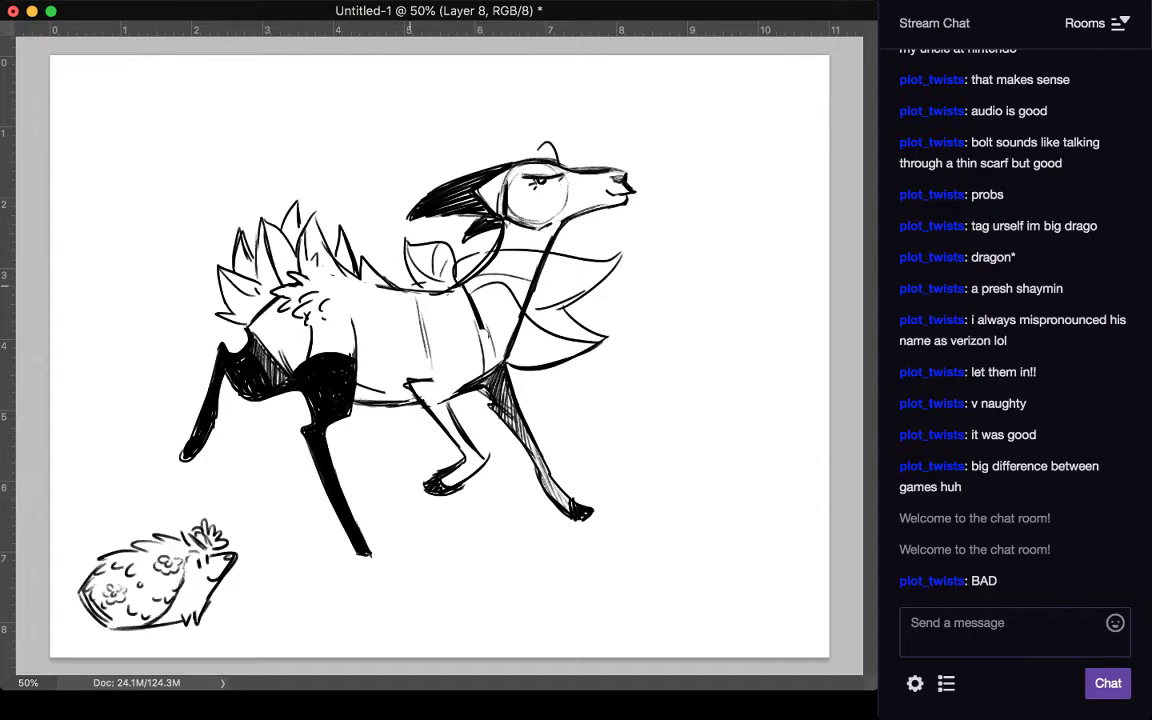
{"action": "mouse_move", "coordinate": [517, 264]}
{"action": "left_mouse_down"}
{"action": "mouse_move", "coordinate": [486, 272]}
{"action": "mouse_move", "coordinate": [496, 263]}
{"action": "left_mouse_up"}
{"action": "left_click_drag", "start_coordinate": [574, 269], "coordinate": [604, 262]}
{"action": "mouse_move", "coordinate": [545, 264]}
{"action": "left_mouse_down"}
{"action": "mouse_move", "coordinate": [535, 275]}
{"action": "mouse_move", "coordinate": [495, 256]}
{"action": "mouse_move", "coordinate": [475, 274]}
{"action": "mouse_move", "coordinate": [525, 311]}
{"action": "mouse_move", "coordinate": [510, 350]}
{"action": "left_mouse_up"}
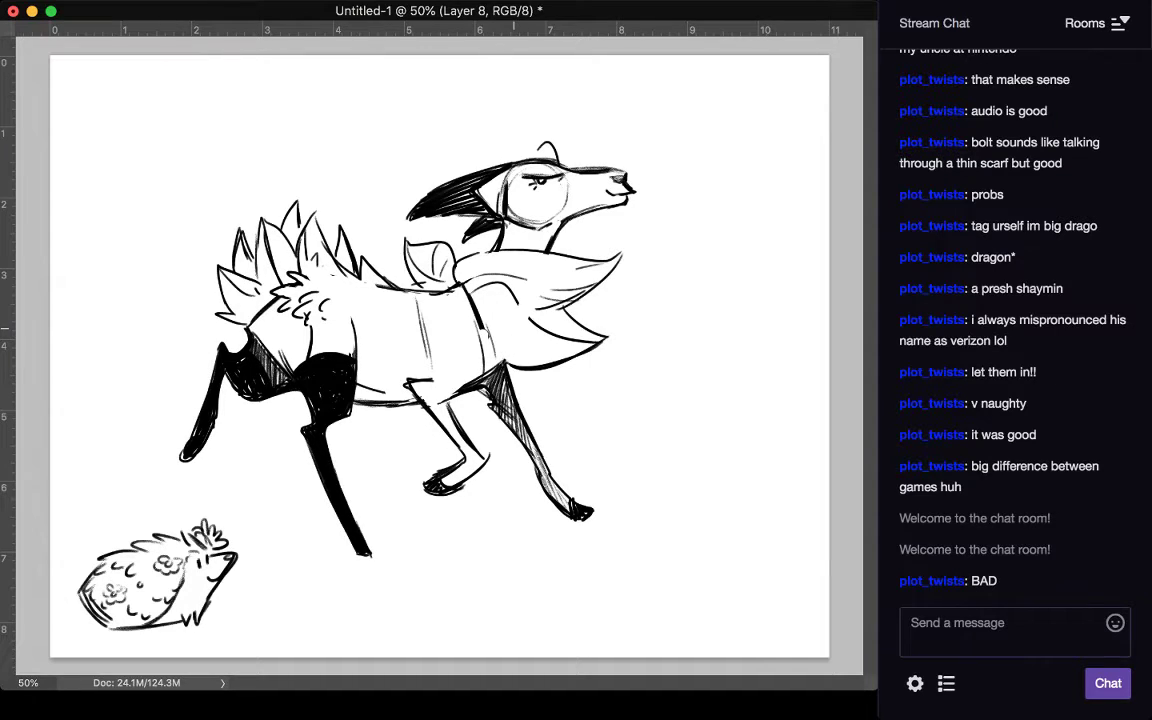
Step: Add veins to the chest leaves and thicken the outline of the upper leaf
{"action": "left_click_drag", "start_coordinate": [531, 319], "coordinate": [514, 298]}
{"action": "mouse_move", "coordinate": [516, 307]}
{"action": "left_mouse_down"}
{"action": "mouse_move", "coordinate": [521, 360]}
{"action": "mouse_move", "coordinate": [554, 360]}
{"action": "left_mouse_up"}
{"action": "mouse_move", "coordinate": [496, 295]}
{"action": "left_mouse_down"}
{"action": "mouse_move", "coordinate": [485, 316]}
{"action": "mouse_move", "coordinate": [513, 288]}
{"action": "mouse_move", "coordinate": [553, 306]}
{"action": "left_mouse_up"}
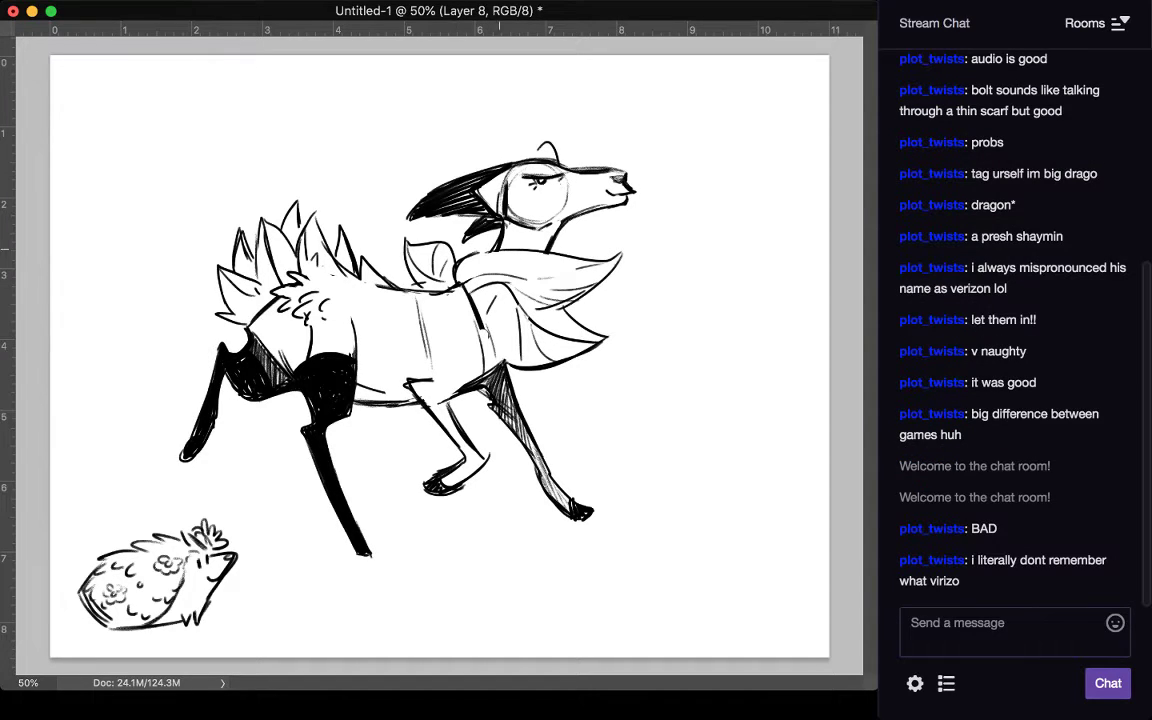
{"action": "left_click_drag", "start_coordinate": [474, 256], "coordinate": [541, 250]}
{"action": "left_click_drag", "start_coordinate": [621, 255], "coordinate": [614, 272]}
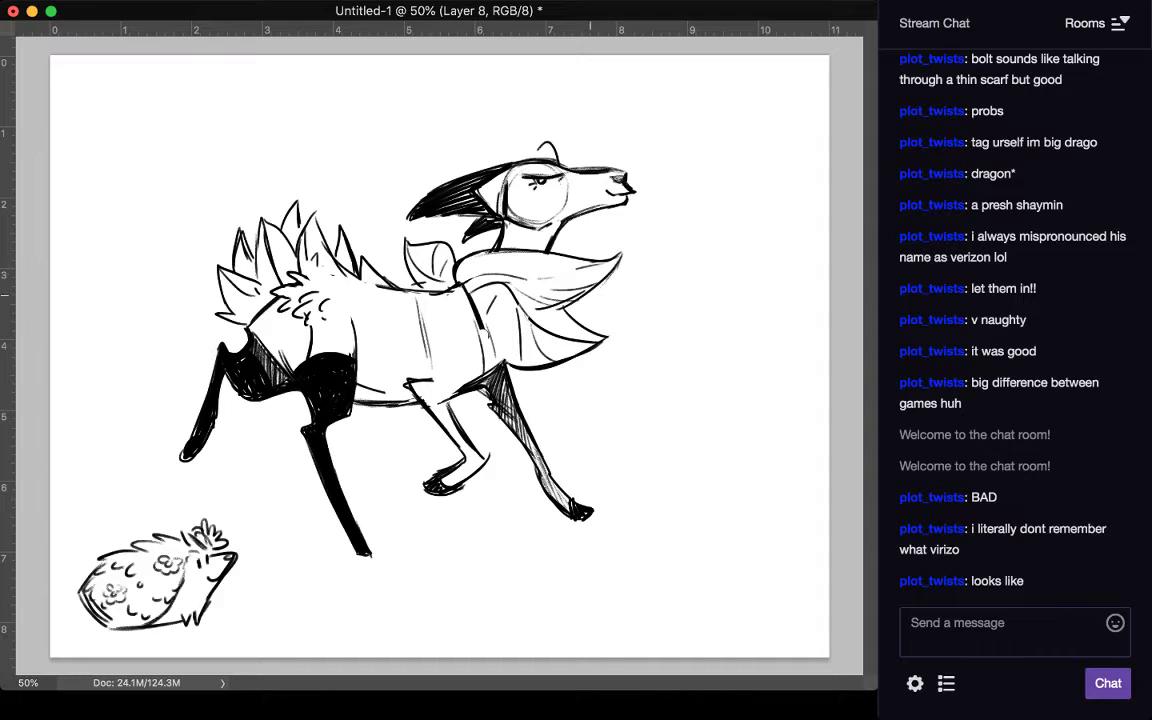
Step: Strengthen the two shoulder lines and add a curved marking along Virizion's flank
{"action": "left_click_drag", "start_coordinate": [471, 293], "coordinate": [497, 365]}
{"action": "left_click_drag", "start_coordinate": [430, 376], "coordinate": [403, 292]}
{"action": "left_click_drag", "start_coordinate": [404, 291], "coordinate": [431, 366]}
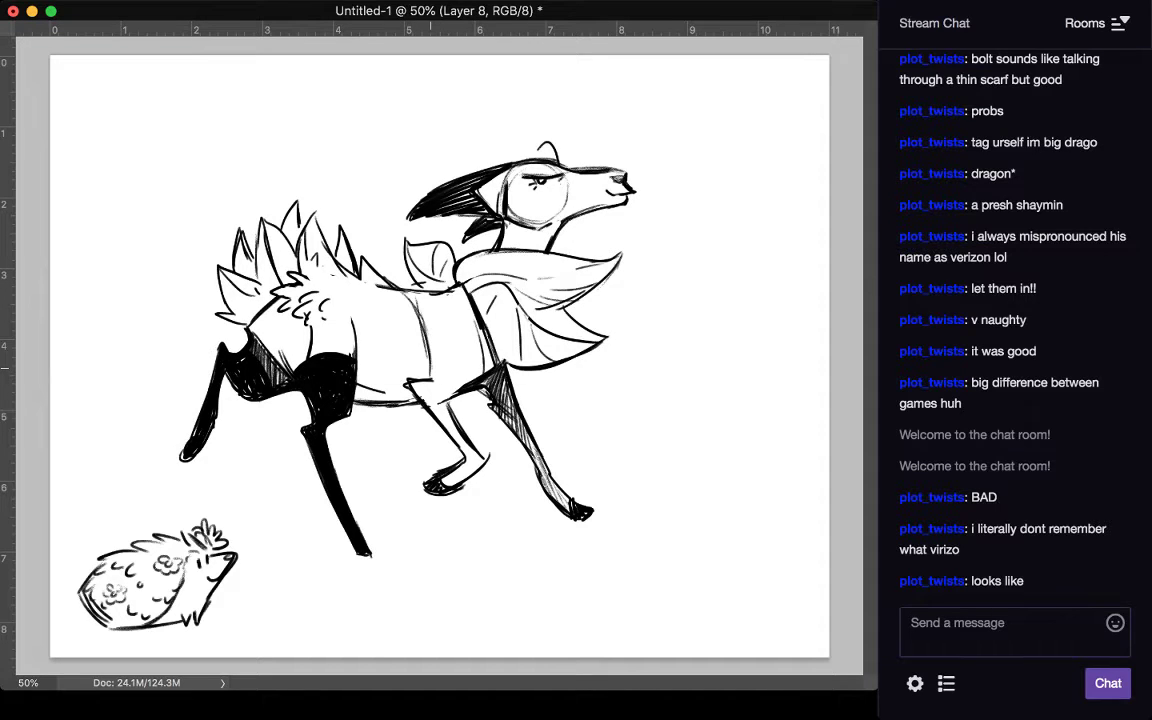
{"action": "mouse_move", "coordinate": [357, 353]}
{"action": "left_mouse_down"}
{"action": "mouse_move", "coordinate": [364, 338]}
{"action": "mouse_move", "coordinate": [427, 355]}
{"action": "left_mouse_up"}
Step: Fill the far front leg with more hatching down to the hoof
{"action": "left_click_drag", "start_coordinate": [487, 390], "coordinate": [560, 503]}
{"action": "left_click_drag", "start_coordinate": [527, 424], "coordinate": [552, 484]}
{"action": "left_click_drag", "start_coordinate": [512, 398], "coordinate": [532, 450]}
{"action": "left_click_drag", "start_coordinate": [561, 491], "coordinate": [569, 504]}
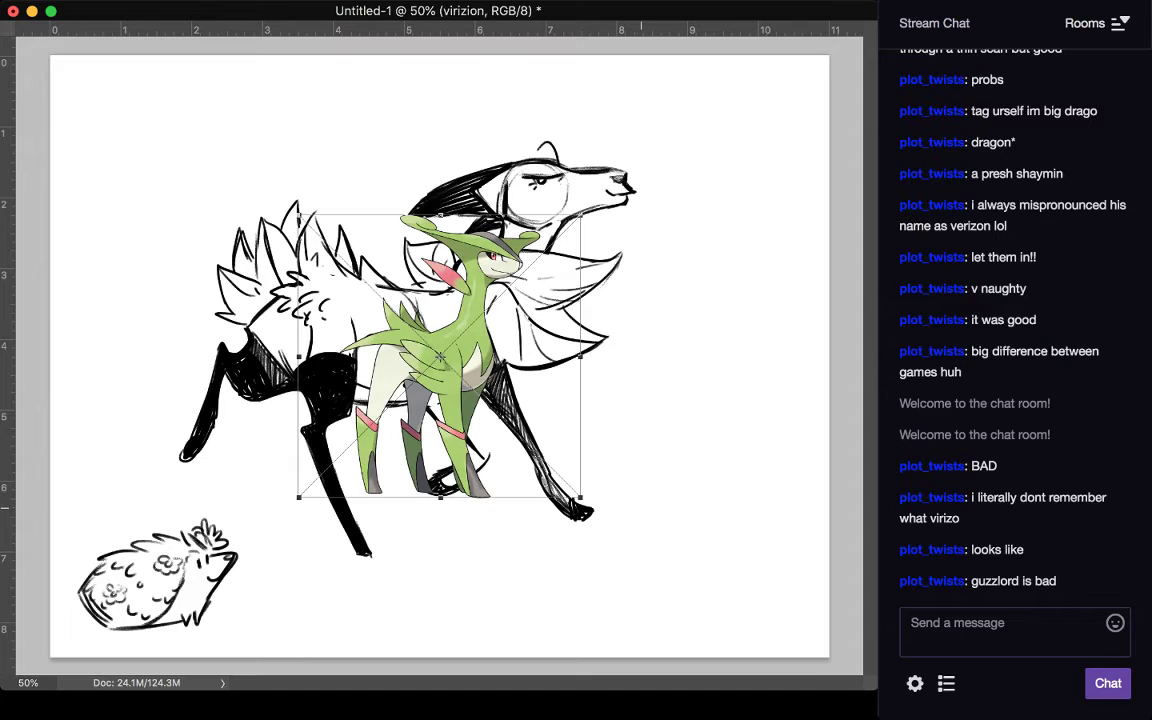
Step: Place the Virizion reference image to the right of the sketch and add a new layer
{"action": "left_click_drag", "start_coordinate": [440, 355], "coordinate": [702, 354]}
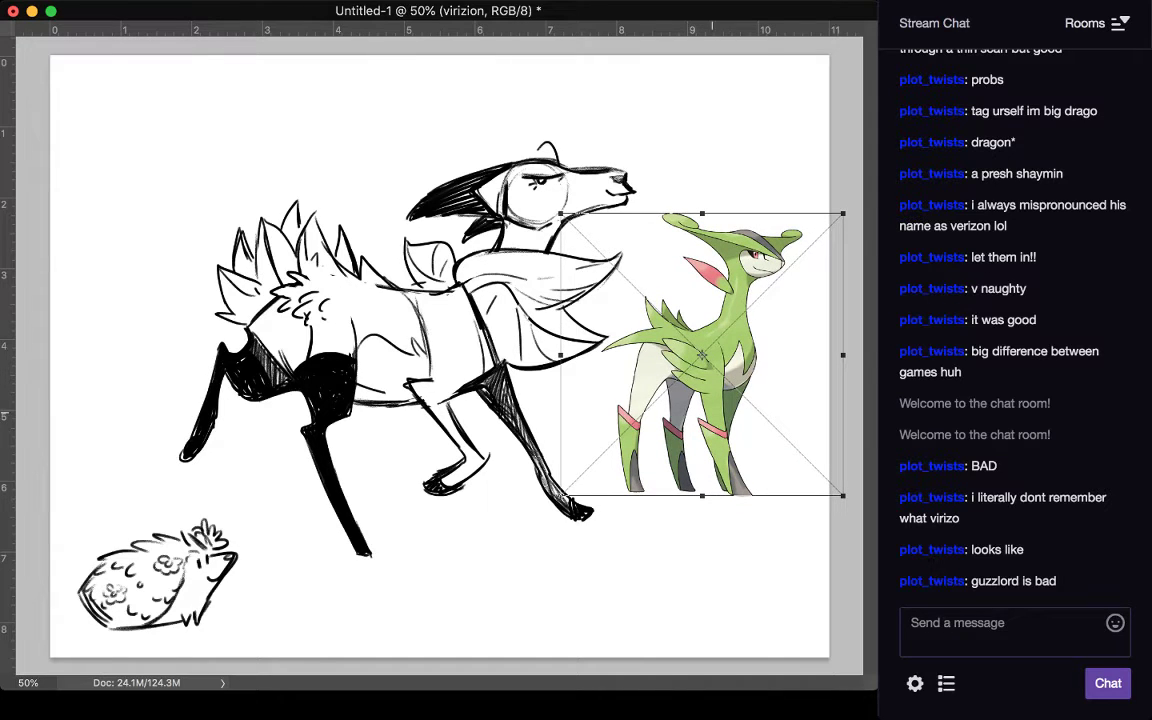
{"action": "key", "text": "Return"}
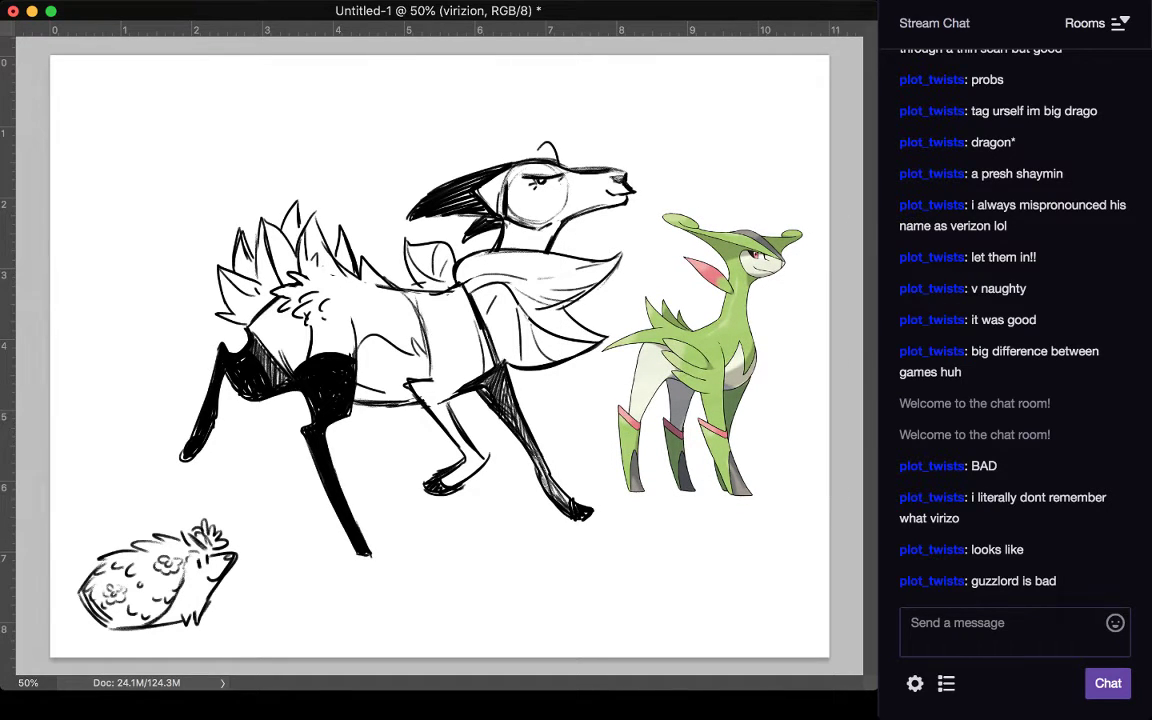
{"action": "key", "text": "super+shift+alt+n"}
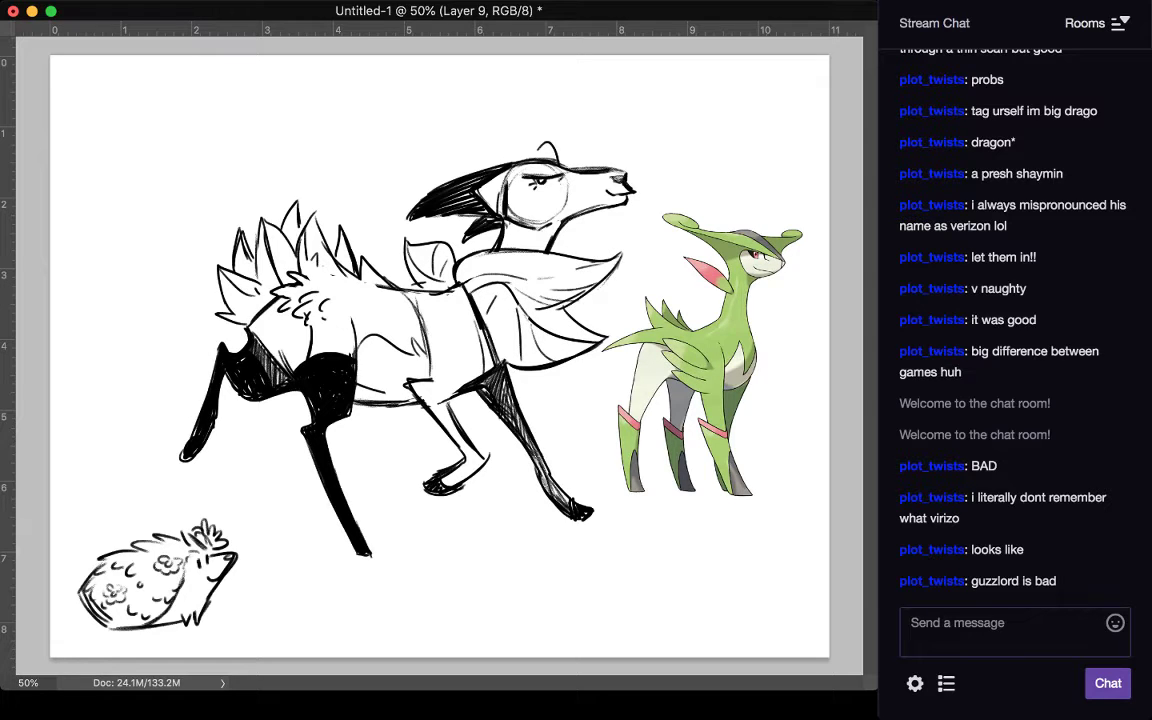
{"action": "mouse_move", "coordinate": [427, 407]}
{"action": "left_mouse_down"}
{"action": "mouse_move", "coordinate": [447, 408]}
{"action": "mouse_move", "coordinate": [446, 421]}
{"action": "left_mouse_up"}
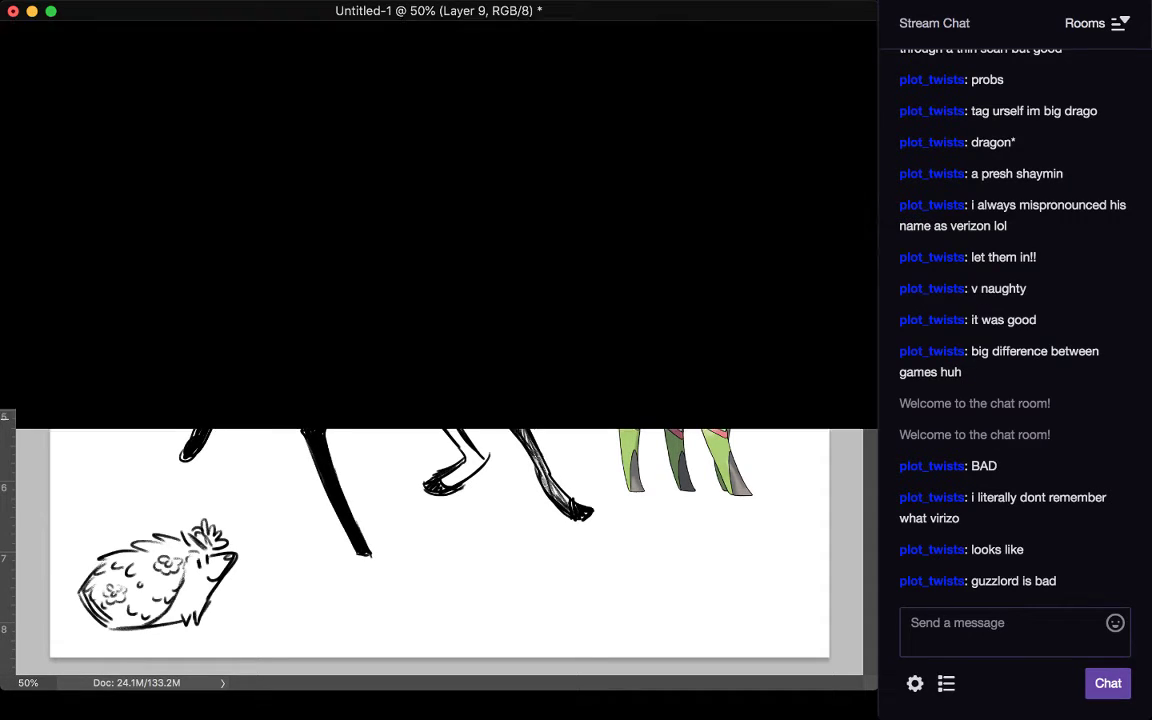
{"action": "key", "text": "super+z"}
{"action": "key", "text": "super+z"}
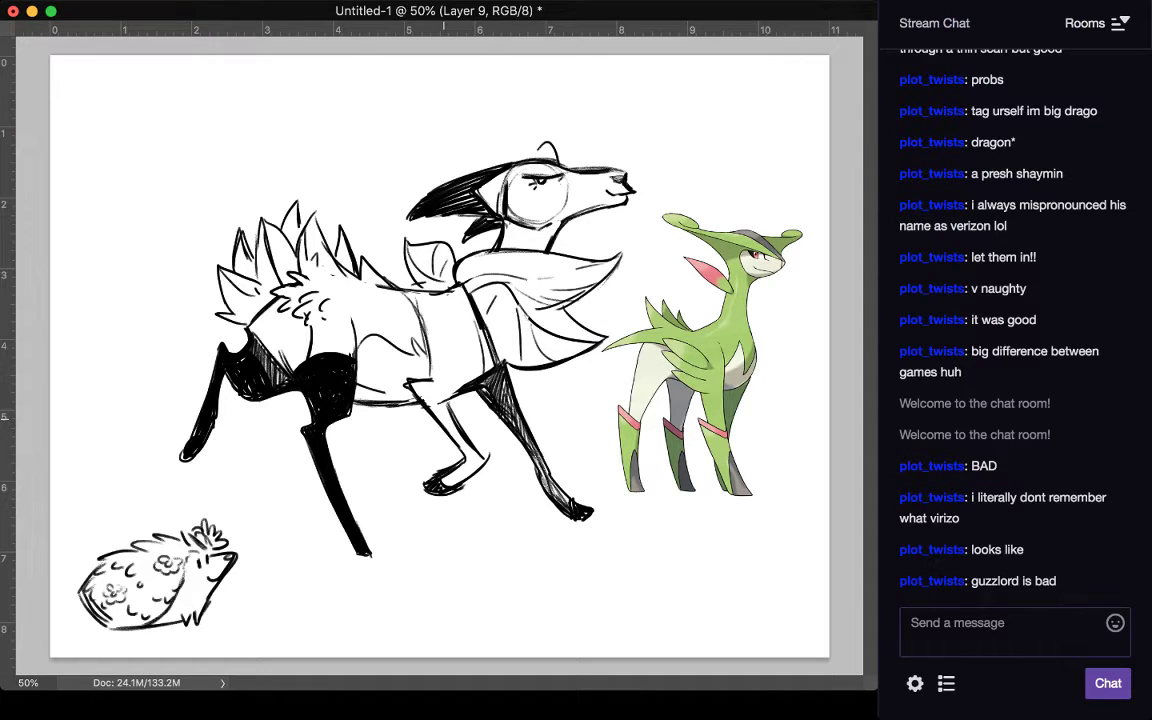
Step: Mark red bands at the tops of the black hind leg areas and color both lower front legs red
{"action": "left_click_drag", "start_coordinate": [292, 375], "coordinate": [354, 366]}
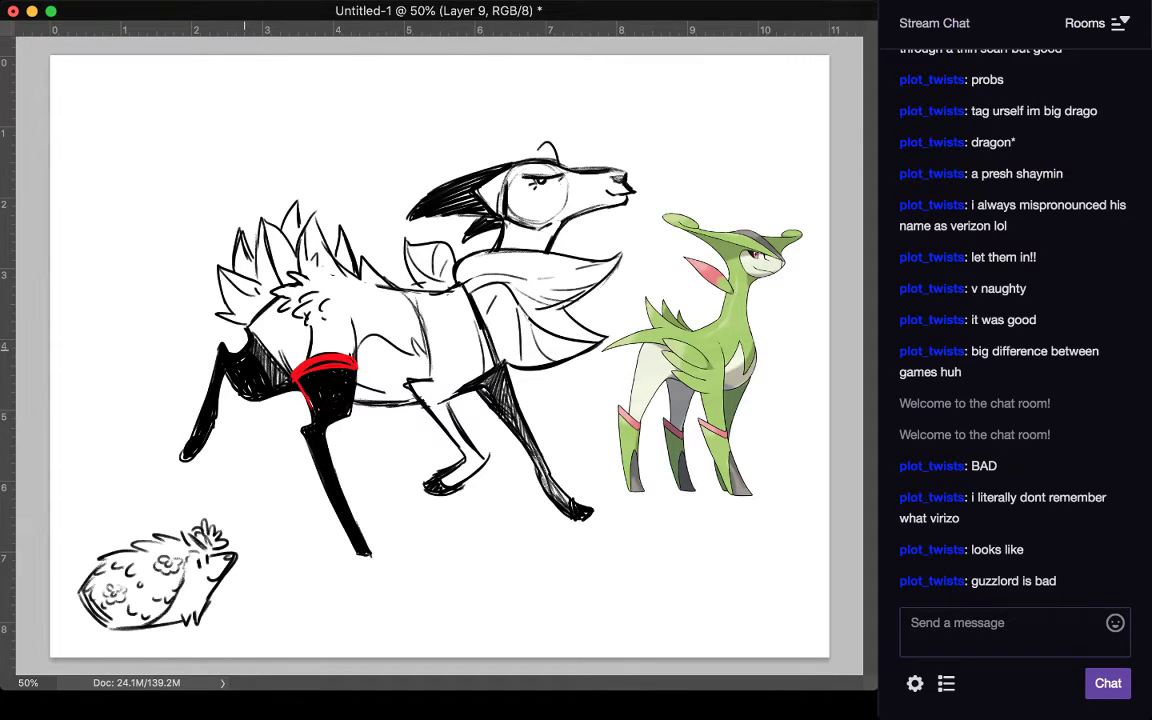
{"action": "left_click_drag", "start_coordinate": [244, 348], "coordinate": [268, 391]}
{"action": "left_click_drag", "start_coordinate": [248, 348], "coordinate": [271, 388]}
{"action": "mouse_move", "coordinate": [416, 410]}
{"action": "left_mouse_down"}
{"action": "mouse_move", "coordinate": [447, 405]}
{"action": "mouse_move", "coordinate": [449, 437]}
{"action": "mouse_move", "coordinate": [475, 463]}
{"action": "mouse_move", "coordinate": [449, 485]}
{"action": "mouse_move", "coordinate": [510, 438]}
{"action": "mouse_move", "coordinate": [572, 513]}
{"action": "left_mouse_up"}
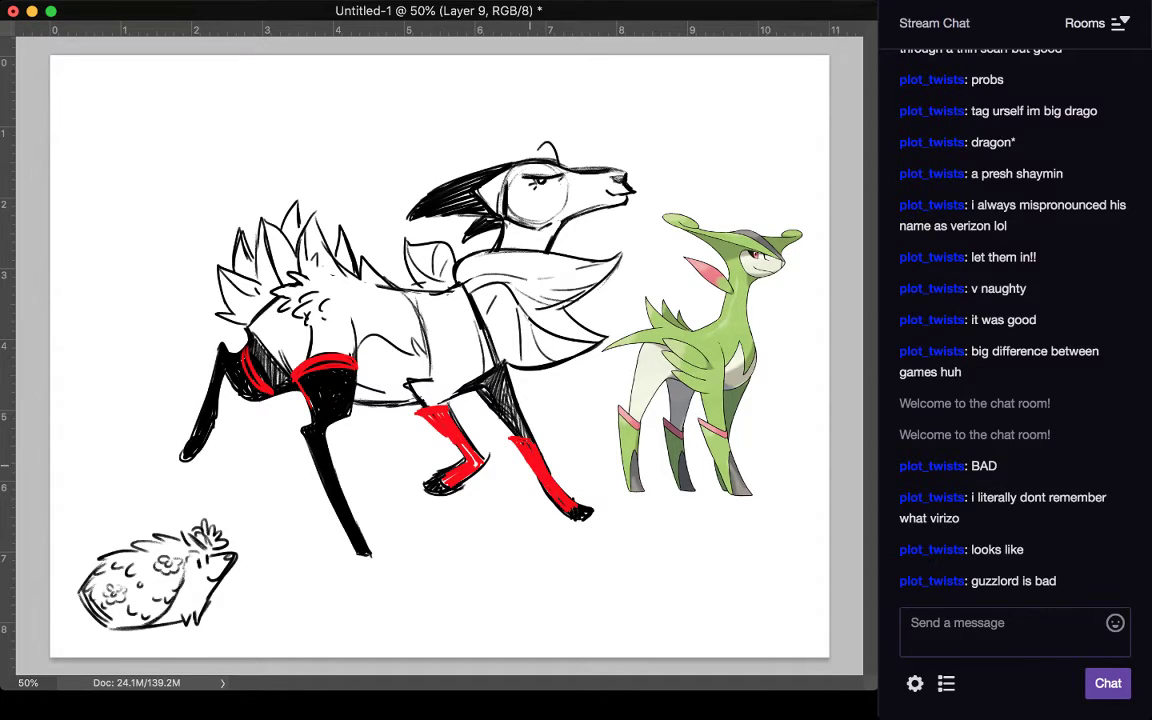
{"action": "left_click_drag", "start_coordinate": [526, 461], "coordinate": [499, 436]}
{"action": "left_click_drag", "start_coordinate": [501, 437], "coordinate": [566, 508]}
{"action": "key", "text": "super+Tab"}
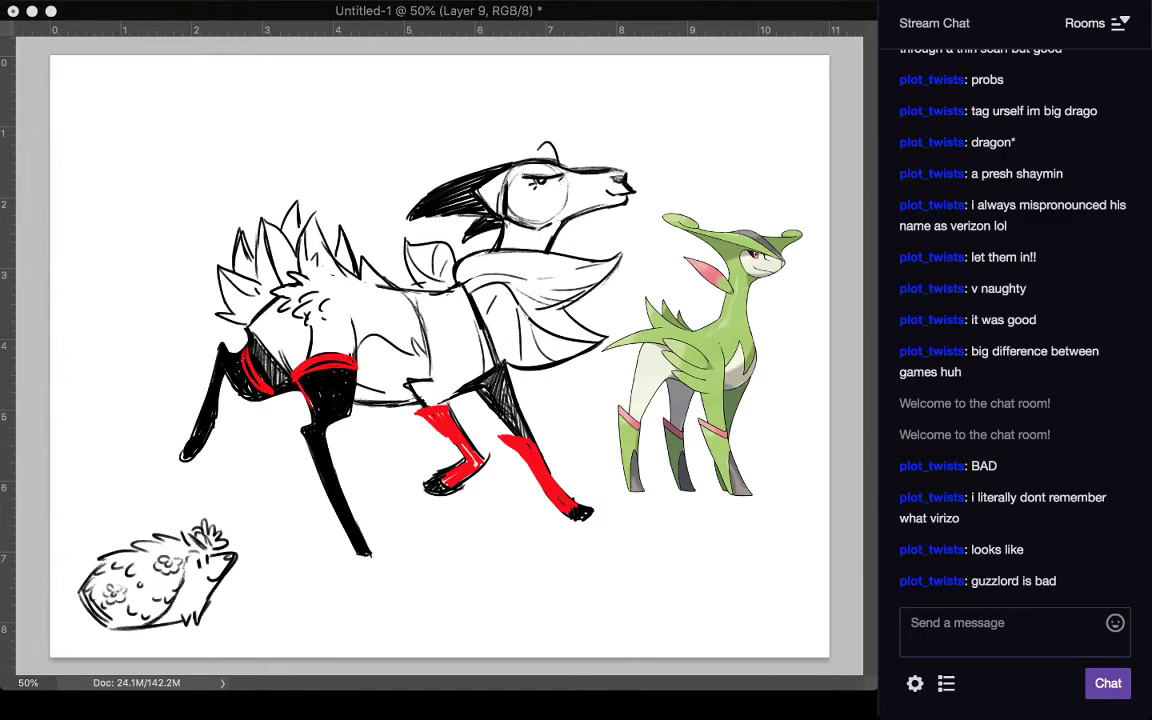
{"action": "key", "text": "super+Tab"}
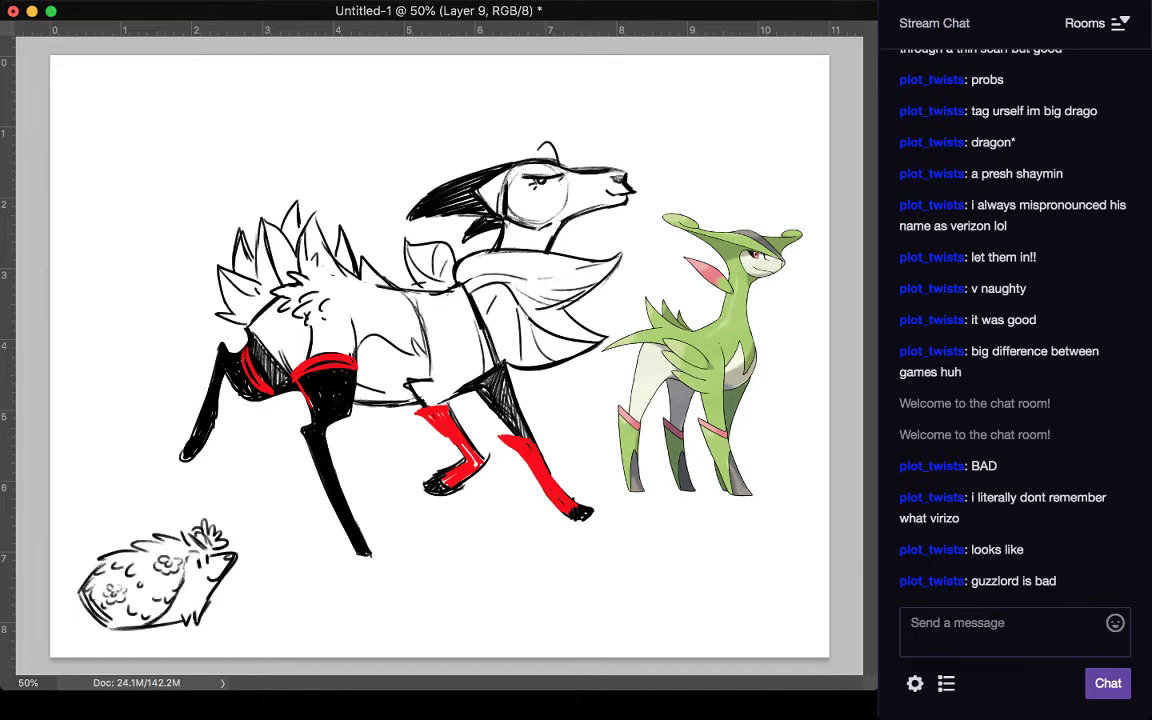
{"action": "key", "text": "super+Tab"}
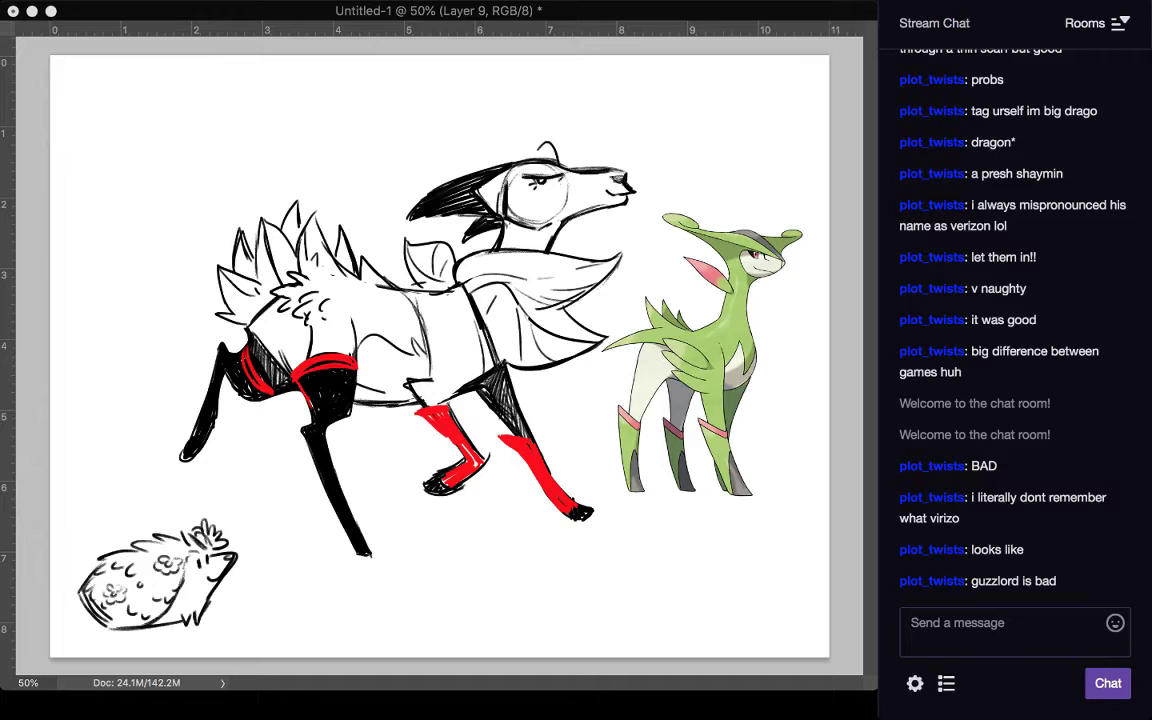
{"action": "key", "text": "super+Tab"}
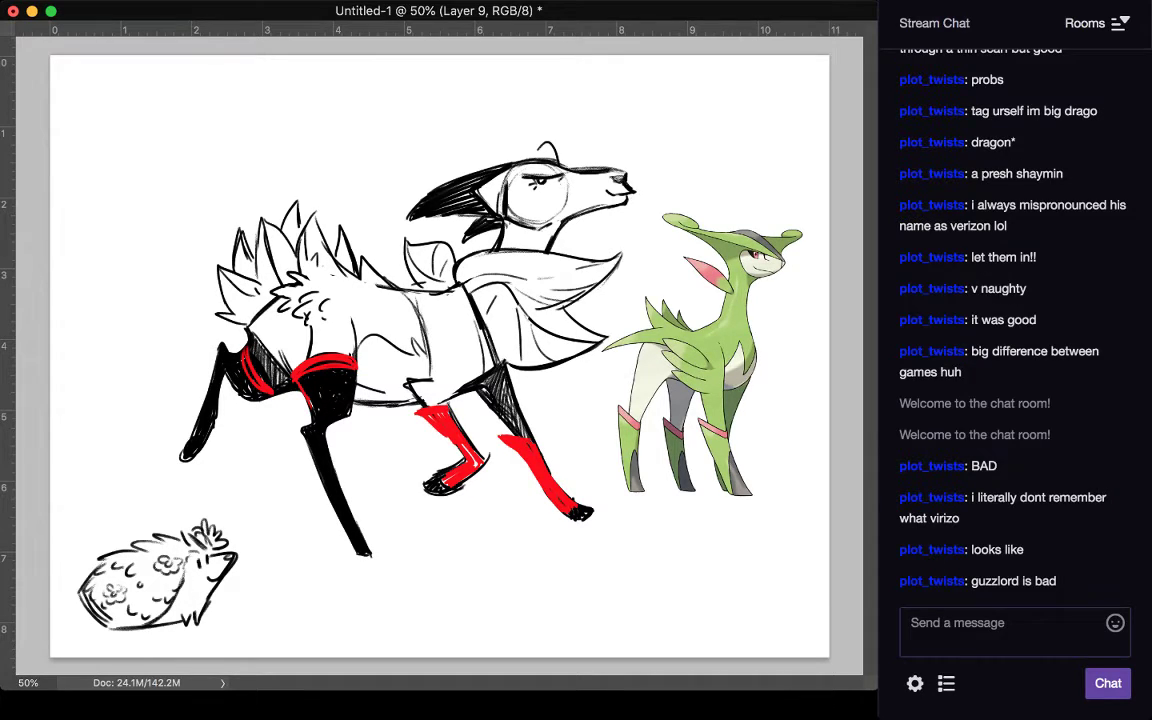
{"action": "key", "text": "super+Tab"}
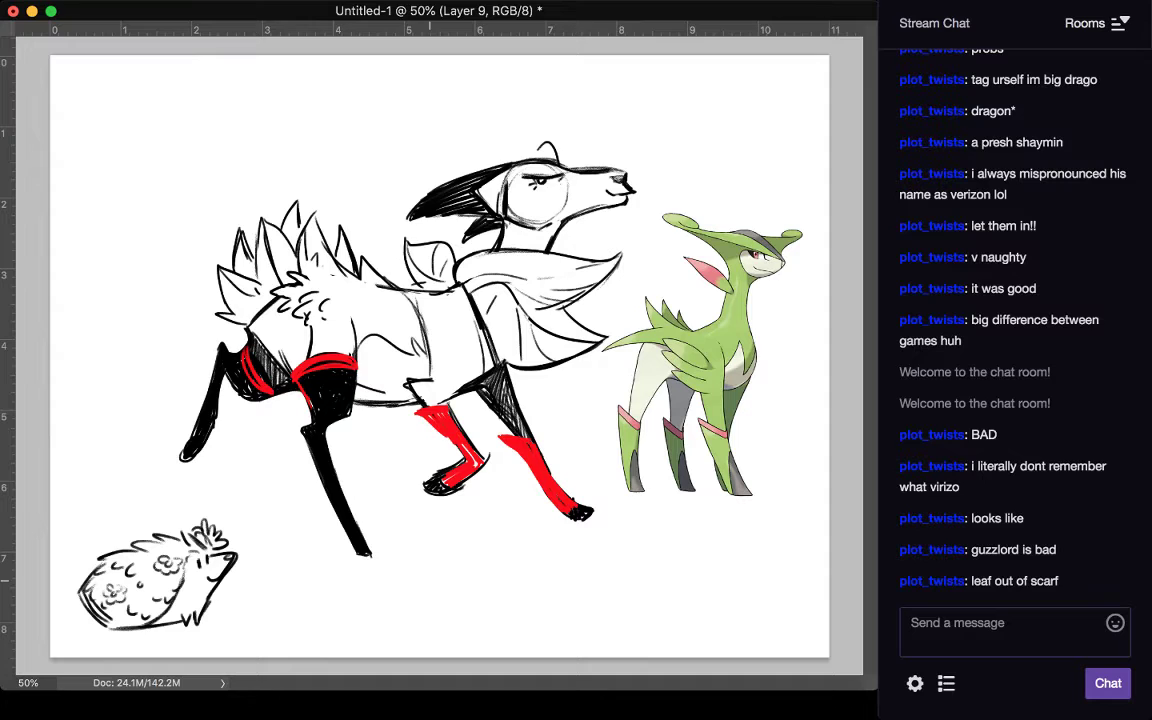
Step: Handwrite "RATING:" in red below Virizion's front legs
{"action": "mouse_move", "coordinate": [411, 550]}
{"action": "left_mouse_down"}
{"action": "mouse_move", "coordinate": [411, 594]}
{"action": "mouse_move", "coordinate": [450, 594]}
{"action": "mouse_move", "coordinate": [447, 577]}
{"action": "mouse_move", "coordinate": [455, 595]}
{"action": "mouse_move", "coordinate": [470, 555]}
{"action": "left_mouse_up"}
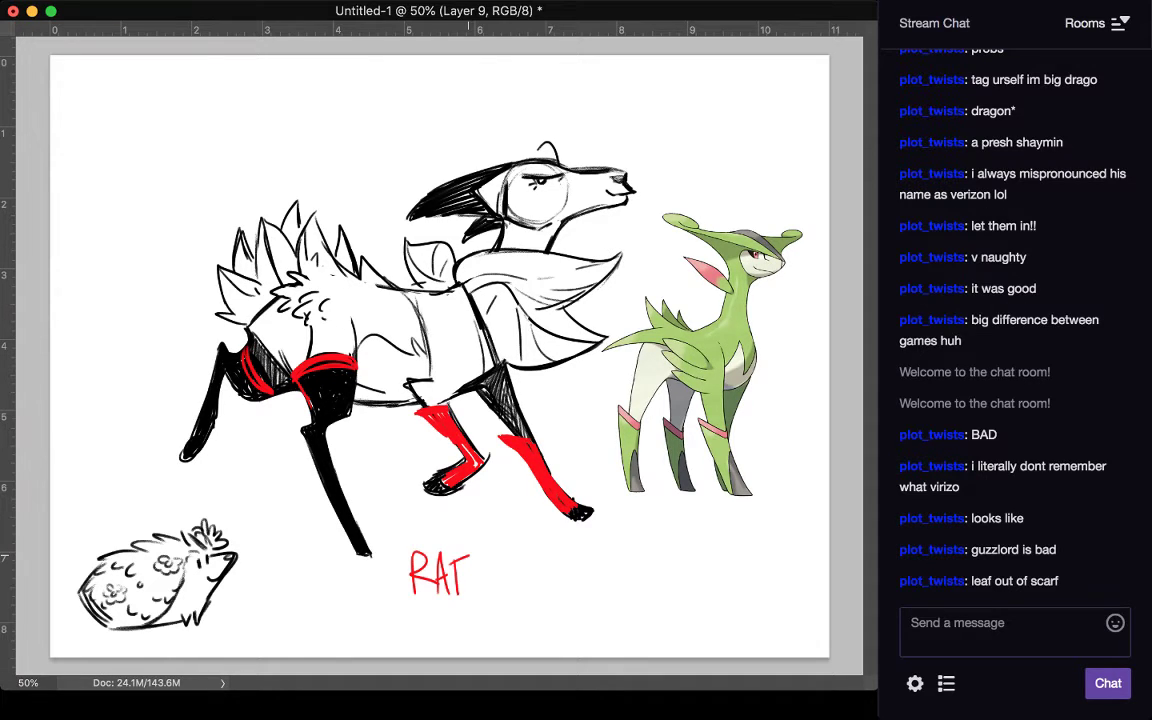
{"action": "mouse_move", "coordinate": [476, 557]}
{"action": "left_mouse_down"}
{"action": "mouse_move", "coordinate": [476, 595]}
{"action": "mouse_move", "coordinate": [484, 557]}
{"action": "mouse_move", "coordinate": [497, 594]}
{"action": "left_mouse_up"}
{"action": "mouse_move", "coordinate": [500, 594]}
{"action": "left_mouse_down"}
{"action": "mouse_move", "coordinate": [500, 559]}
{"action": "mouse_move", "coordinate": [524, 578]}
{"action": "left_mouse_up"}
{"action": "left_click", "coordinate": [546, 563]}
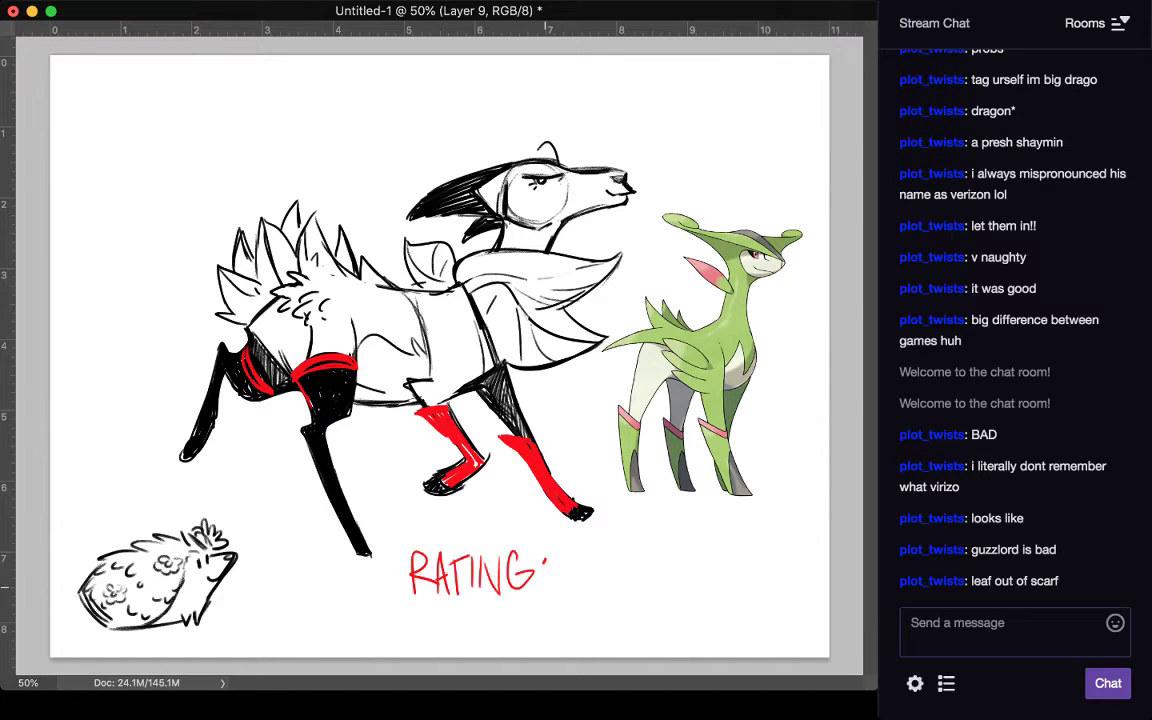
{"action": "left_click", "coordinate": [545, 585]}
Step: Draw the score after the rating label in red as a leaf, a slash and a flowing scarf with shaded ends
{"action": "mouse_move", "coordinate": [576, 600]}
{"action": "left_mouse_down"}
{"action": "mouse_move", "coordinate": [593, 543]}
{"action": "mouse_move", "coordinate": [576, 597]}
{"action": "mouse_move", "coordinate": [581, 562]}
{"action": "mouse_move", "coordinate": [605, 608]}
{"action": "left_mouse_up"}
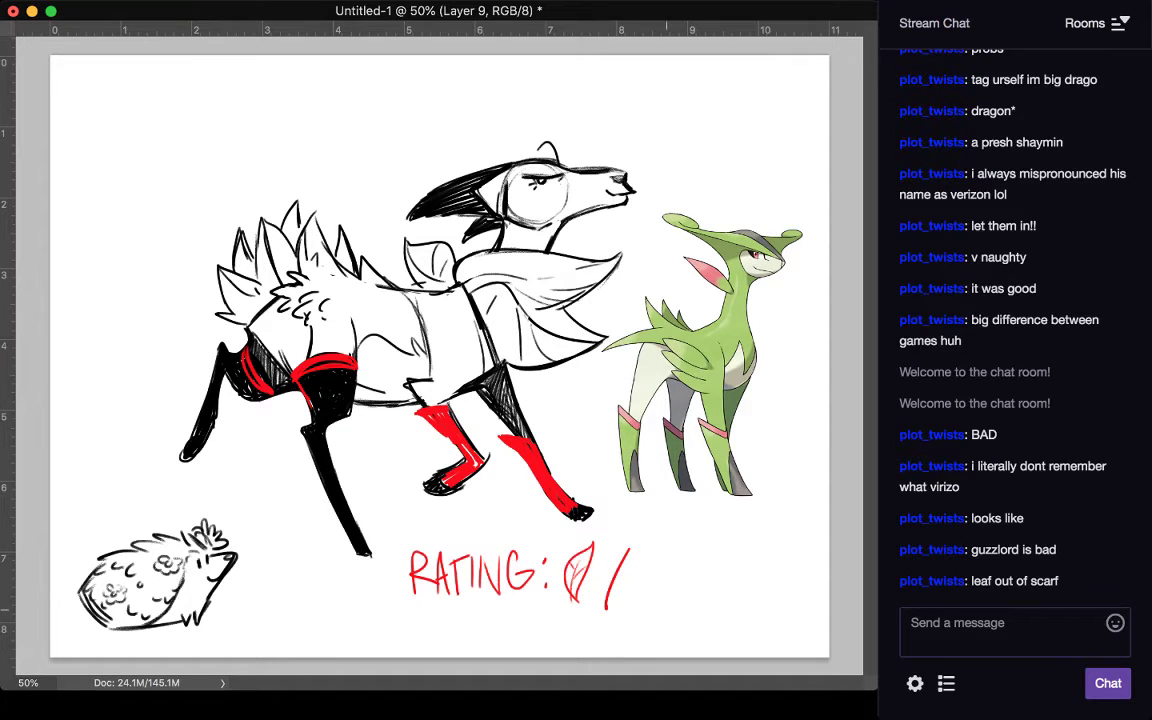
{"action": "mouse_move", "coordinate": [648, 558]}
{"action": "left_mouse_down"}
{"action": "mouse_move", "coordinate": [660, 606]}
{"action": "mouse_move", "coordinate": [748, 526]}
{"action": "mouse_move", "coordinate": [778, 545]}
{"action": "mouse_move", "coordinate": [722, 556]}
{"action": "mouse_move", "coordinate": [665, 592]}
{"action": "mouse_move", "coordinate": [708, 614]}
{"action": "left_mouse_up"}
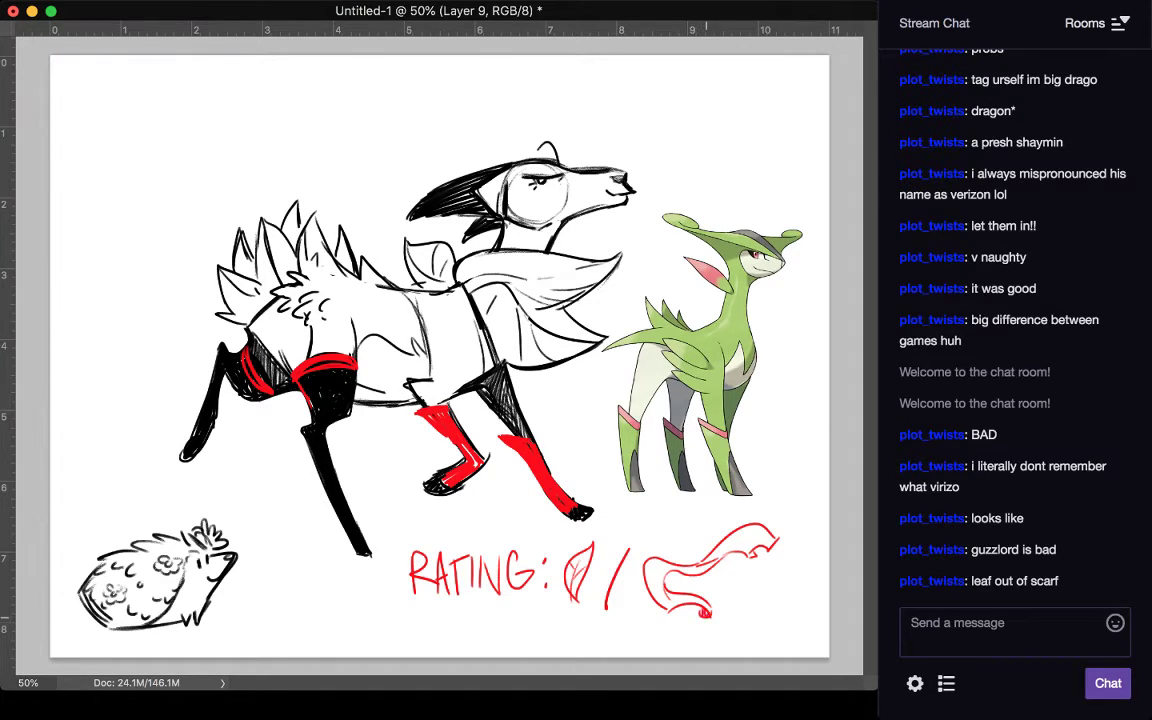
{"action": "mouse_move", "coordinate": [778, 541]}
{"action": "left_mouse_down"}
{"action": "mouse_move", "coordinate": [753, 563]}
{"action": "mouse_move", "coordinate": [742, 556]}
{"action": "mouse_move", "coordinate": [752, 564]}
{"action": "left_mouse_up"}
{"action": "mouse_move", "coordinate": [751, 554]}
{"action": "left_mouse_down"}
{"action": "mouse_move", "coordinate": [713, 562]}
{"action": "mouse_move", "coordinate": [677, 608]}
{"action": "mouse_move", "coordinate": [688, 605]}
{"action": "left_mouse_up"}
{"action": "left_click_drag", "start_coordinate": [685, 595], "coordinate": [696, 605]}
Step: Draw a red arrow pointing down at the Shaymin sketch and handwrite "practically perfect in every way" above it
{"action": "left_click_drag", "start_coordinate": [105, 426], "coordinate": [125, 508]}
{"action": "left_click_drag", "start_coordinate": [116, 489], "coordinate": [132, 494]}
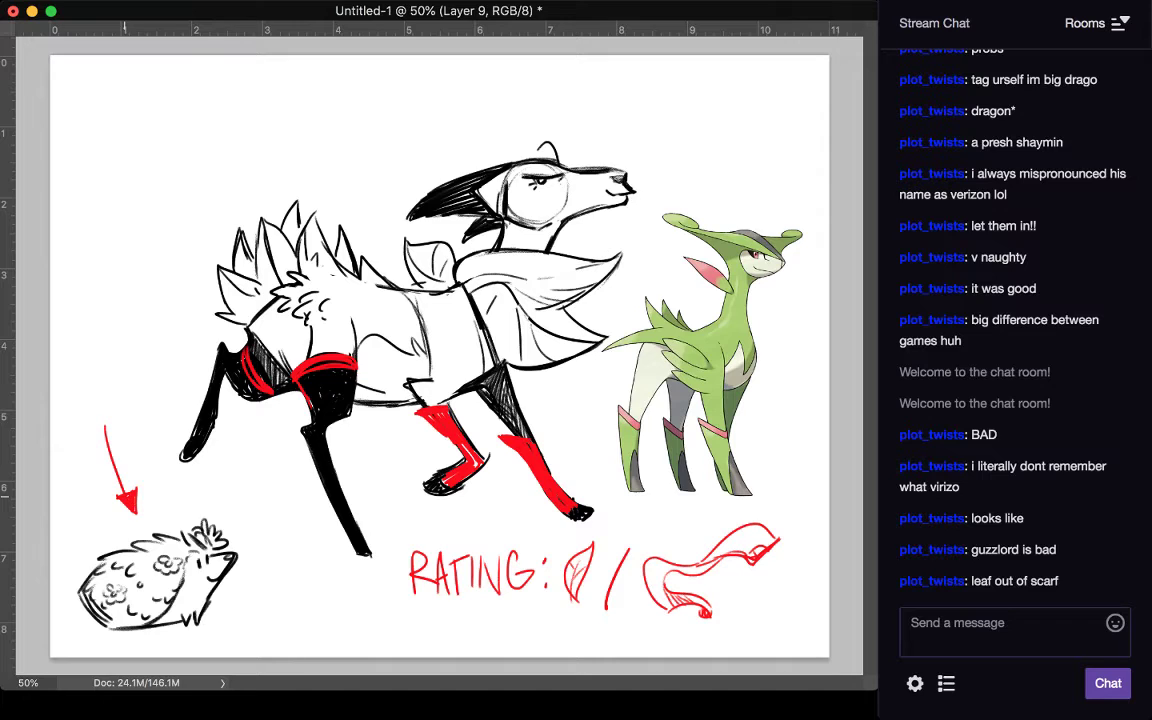
{"action": "mouse_move", "coordinate": [70, 304]}
{"action": "left_mouse_down"}
{"action": "mouse_move", "coordinate": [72, 326]}
{"action": "mouse_move", "coordinate": [85, 309]}
{"action": "left_mouse_up"}
{"action": "mouse_move", "coordinate": [92, 310]}
{"action": "left_mouse_down"}
{"action": "mouse_move", "coordinate": [110, 322]}
{"action": "mouse_move", "coordinate": [114, 309]}
{"action": "left_mouse_up"}
{"action": "left_click_drag", "start_coordinate": [118, 310], "coordinate": [118, 321]}
{"action": "mouse_move", "coordinate": [126, 310]}
{"action": "left_mouse_down"}
{"action": "mouse_move", "coordinate": [121, 321]}
{"action": "mouse_move", "coordinate": [157, 320]}
{"action": "left_mouse_up"}
{"action": "left_click_drag", "start_coordinate": [162, 310], "coordinate": [158, 334]}
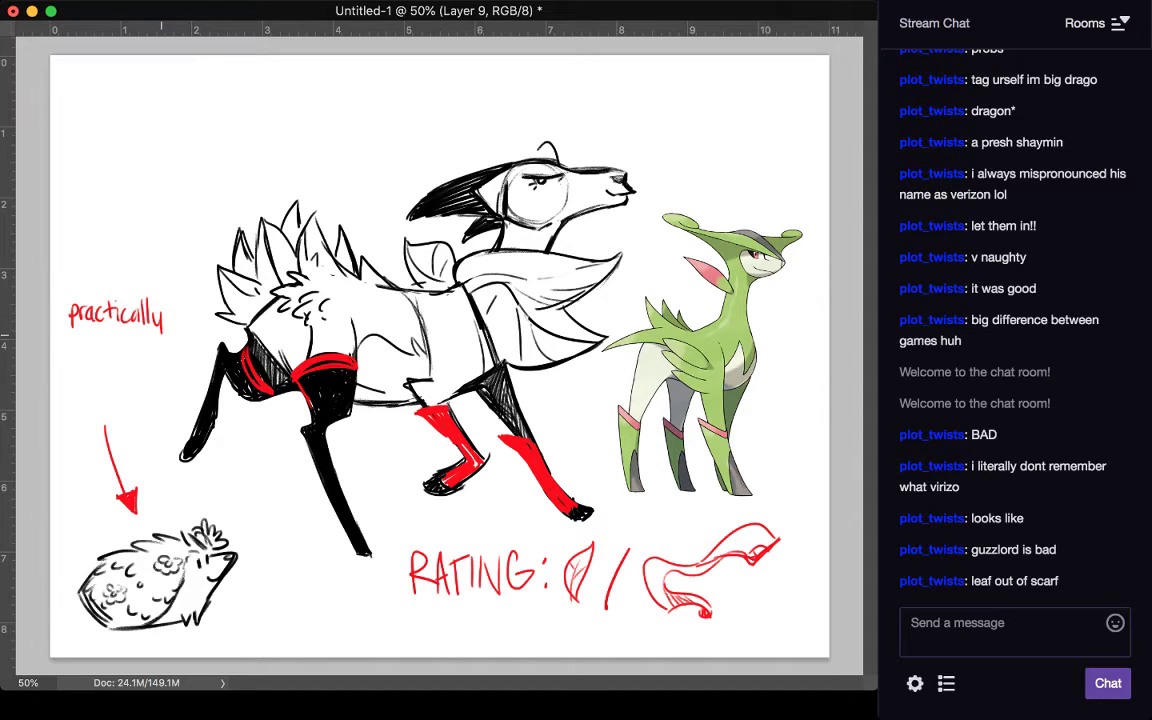
{"action": "mouse_move", "coordinate": [72, 335]}
{"action": "left_mouse_down"}
{"action": "mouse_move", "coordinate": [72, 352]}
{"action": "mouse_move", "coordinate": [76, 342]}
{"action": "left_mouse_up"}
{"action": "left_click_drag", "start_coordinate": [82, 343], "coordinate": [88, 341]}
{"action": "left_click_drag", "start_coordinate": [104, 333], "coordinate": [100, 356]}
{"action": "left_click_drag", "start_coordinate": [110, 346], "coordinate": [168, 352]}
{"action": "left_click_drag", "start_coordinate": [80, 377], "coordinate": [93, 372]}
{"action": "left_click_drag", "start_coordinate": [97, 377], "coordinate": [111, 372]}
{"action": "mouse_move", "coordinate": [113, 372]}
{"action": "left_mouse_down"}
{"action": "mouse_move", "coordinate": [168, 373]}
{"action": "mouse_move", "coordinate": [166, 389]}
{"action": "mouse_move", "coordinate": [118, 394]}
{"action": "left_mouse_up"}
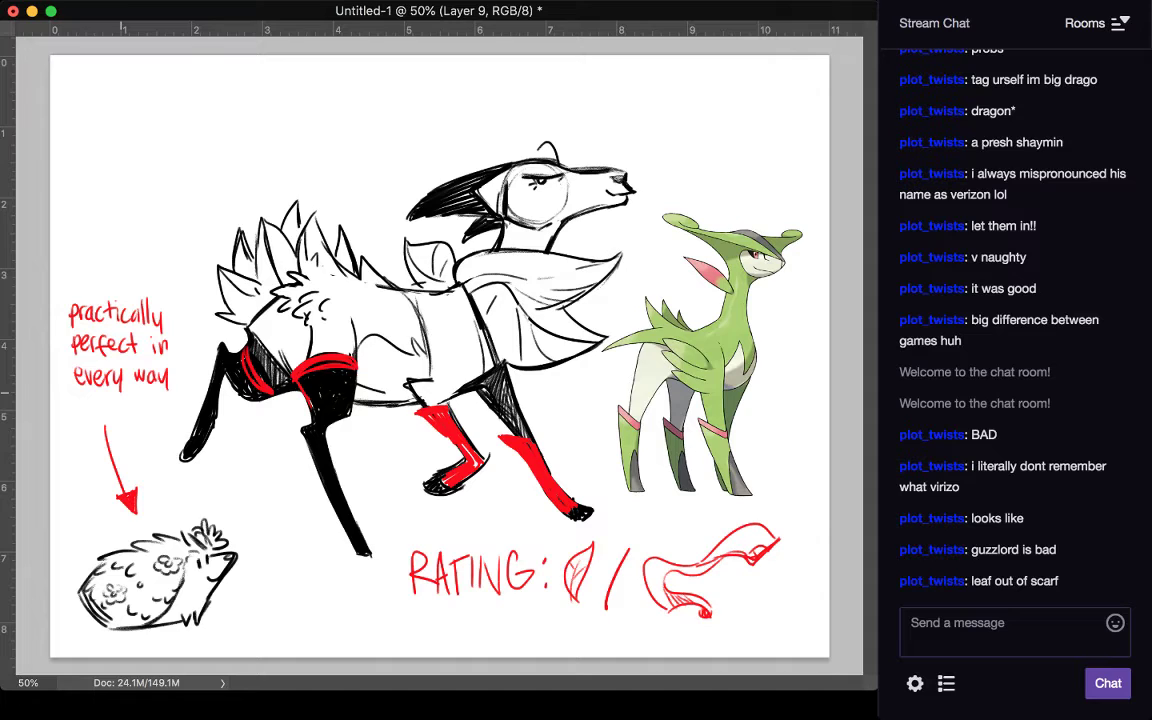
Step: Draw a small decorated red hat on top of the Shaymin sketch
{"action": "mouse_move", "coordinate": [160, 545]}
{"action": "left_mouse_down"}
{"action": "mouse_move", "coordinate": [213, 528]}
{"action": "mouse_move", "coordinate": [174, 535]}
{"action": "mouse_move", "coordinate": [197, 527]}
{"action": "mouse_move", "coordinate": [176, 518]}
{"action": "mouse_move", "coordinate": [161, 528]}
{"action": "mouse_move", "coordinate": [198, 540]}
{"action": "mouse_move", "coordinate": [170, 542]}
{"action": "mouse_move", "coordinate": [200, 535]}
{"action": "mouse_move", "coordinate": [188, 537]}
{"action": "mouse_move", "coordinate": [196, 516]}
{"action": "mouse_move", "coordinate": [183, 516]}
{"action": "mouse_move", "coordinate": [182, 499]}
{"action": "mouse_move", "coordinate": [138, 544]}
{"action": "left_mouse_up"}
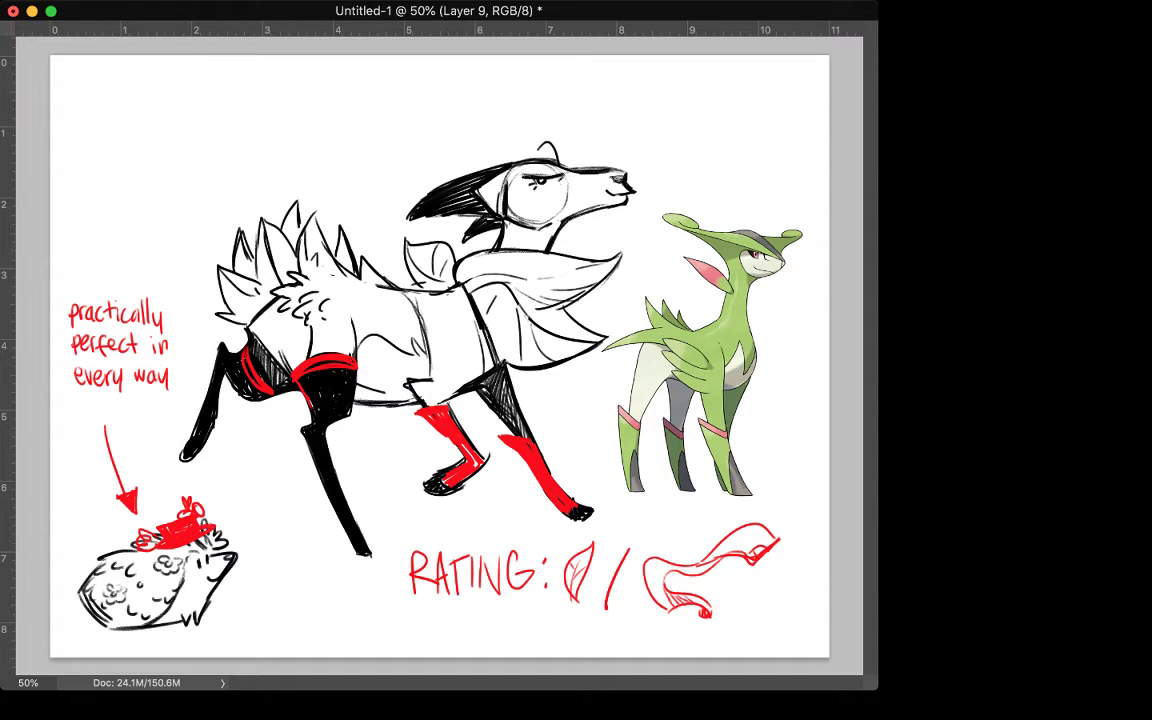
Step: Remove the Virizion reference image from the canvas
{"action": "key", "text": "super+z"}
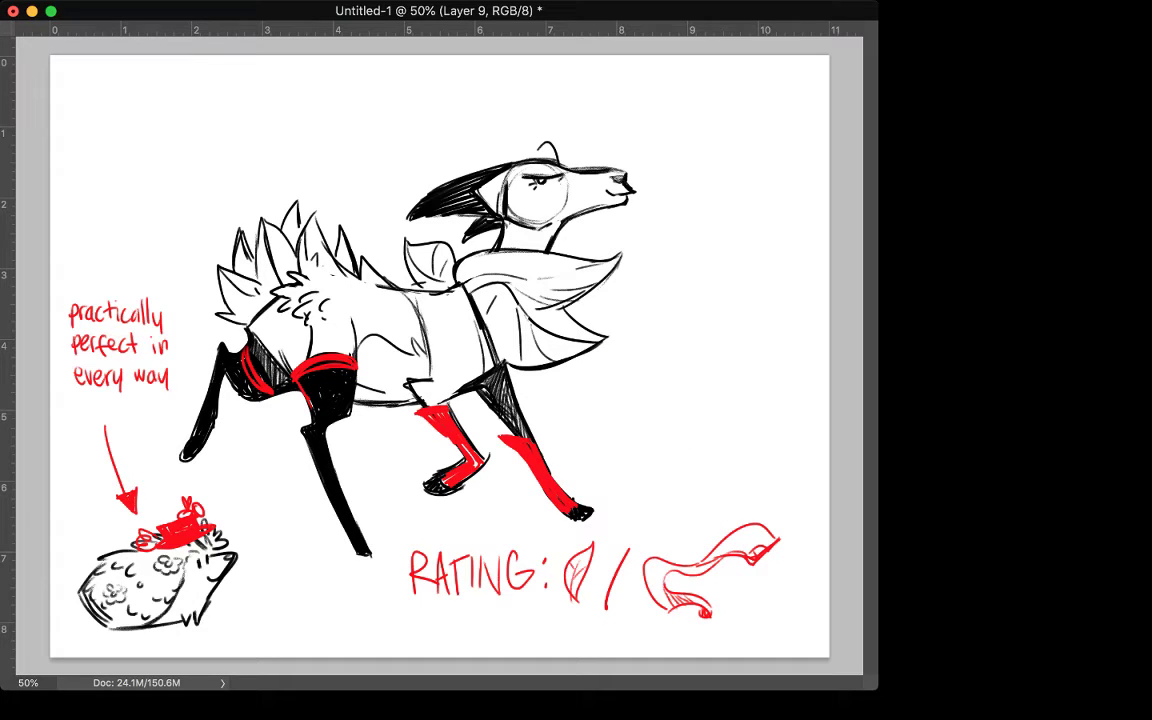
{"action": "key", "text": "Return"}
{"action": "key", "text": "super+z"}
{"action": "key", "text": "super+t"}
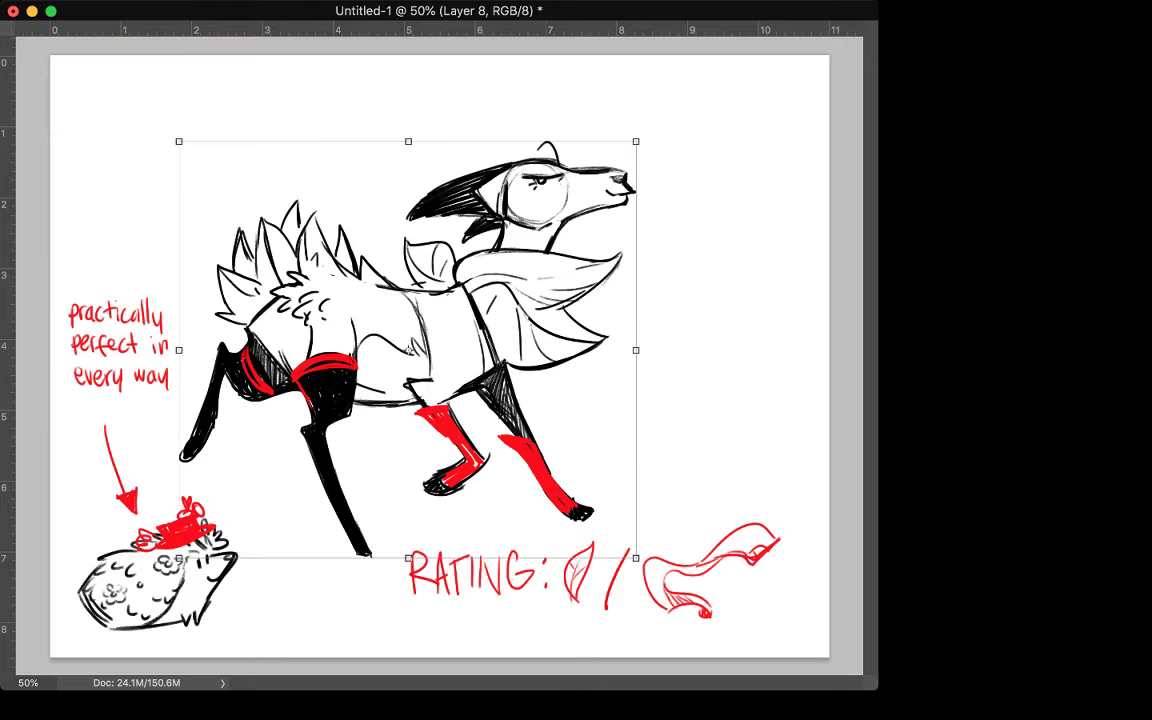
{"action": "left_click_drag", "start_coordinate": [636, 558], "coordinate": [507, 440]}
{"action": "key", "text": "super+z"}
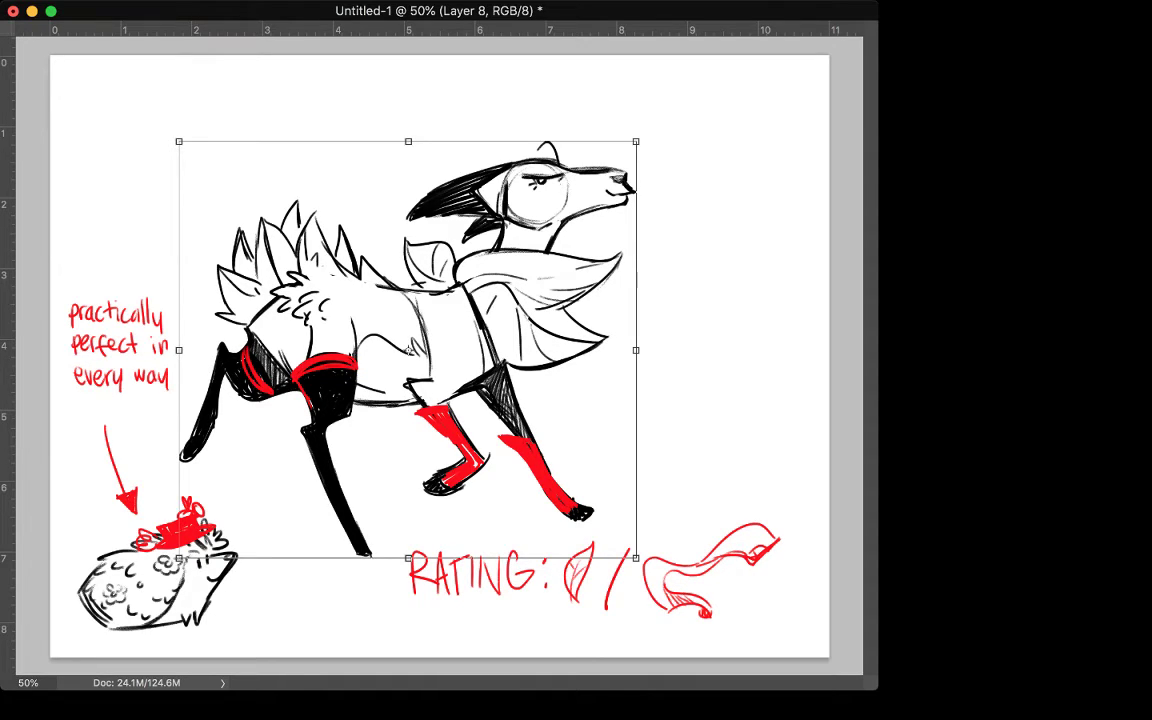
{"action": "key", "text": "super+z"}
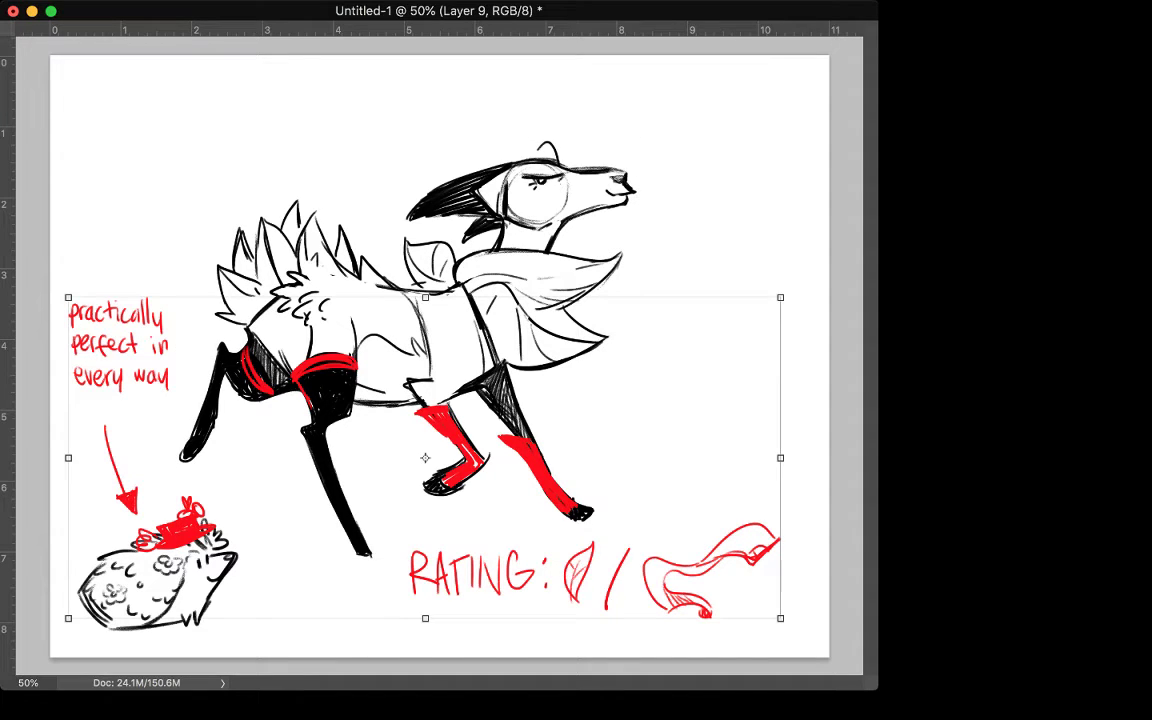
{"action": "key", "text": "alt+shift+["}
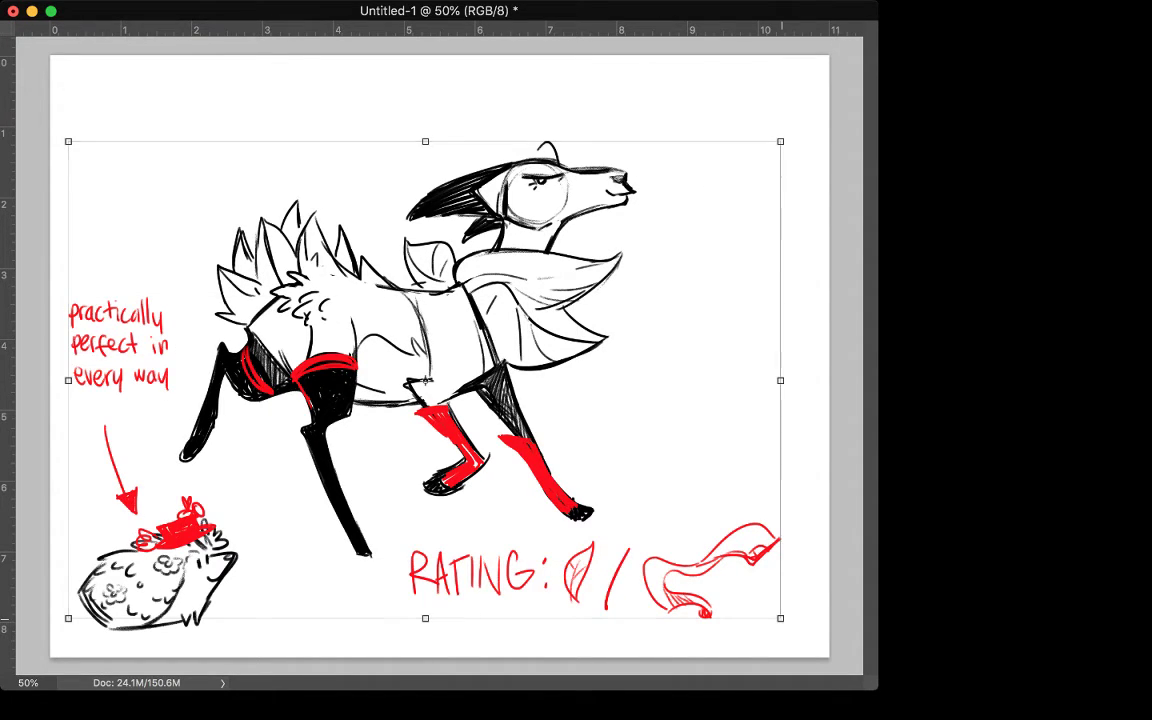
{"action": "left_click_drag", "start_coordinate": [781, 619], "coordinate": [733, 595]}
{"action": "key", "text": "super+z"}
Step: Scale the Virizion and Shaymin sketches with their red notes down together to about 70% and place them in the canvas's lower-left area
{"action": "key", "text": "super+comma"}
{"action": "key", "text": "super+comma"}
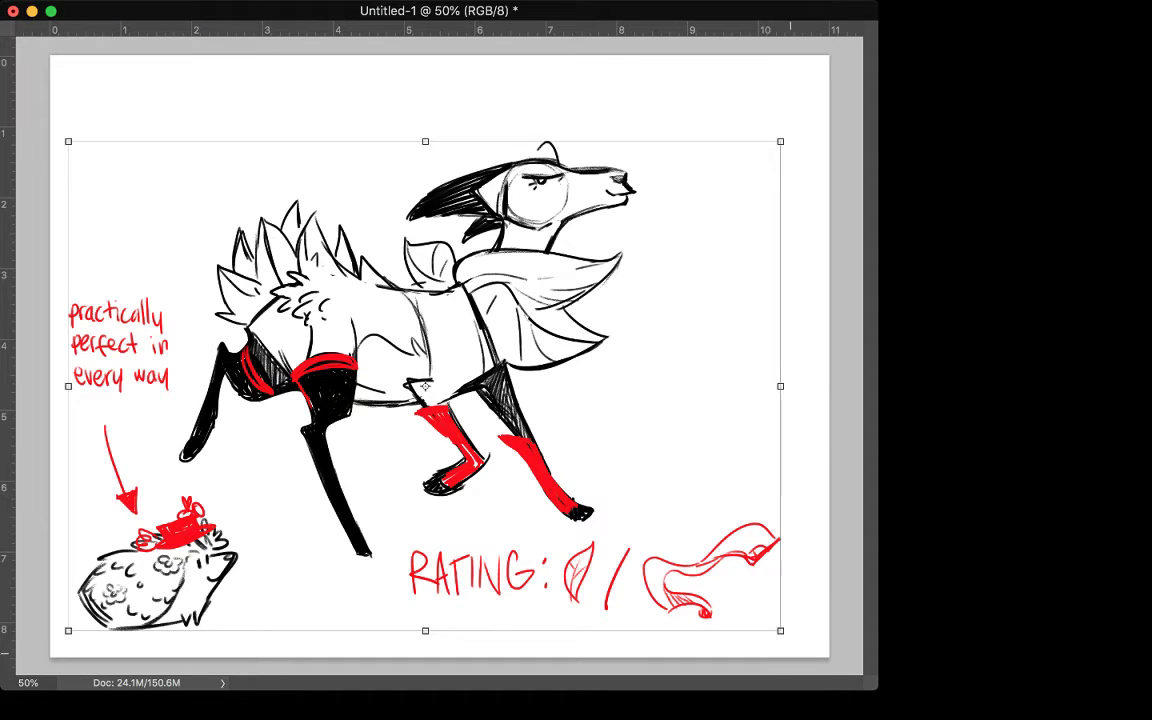
{"action": "mouse_move", "coordinate": [781, 631]}
{"action": "left_mouse_down"}
{"action": "mouse_move", "coordinate": [701, 590]}
{"action": "mouse_move", "coordinate": [564, 481]}
{"action": "left_mouse_up"}
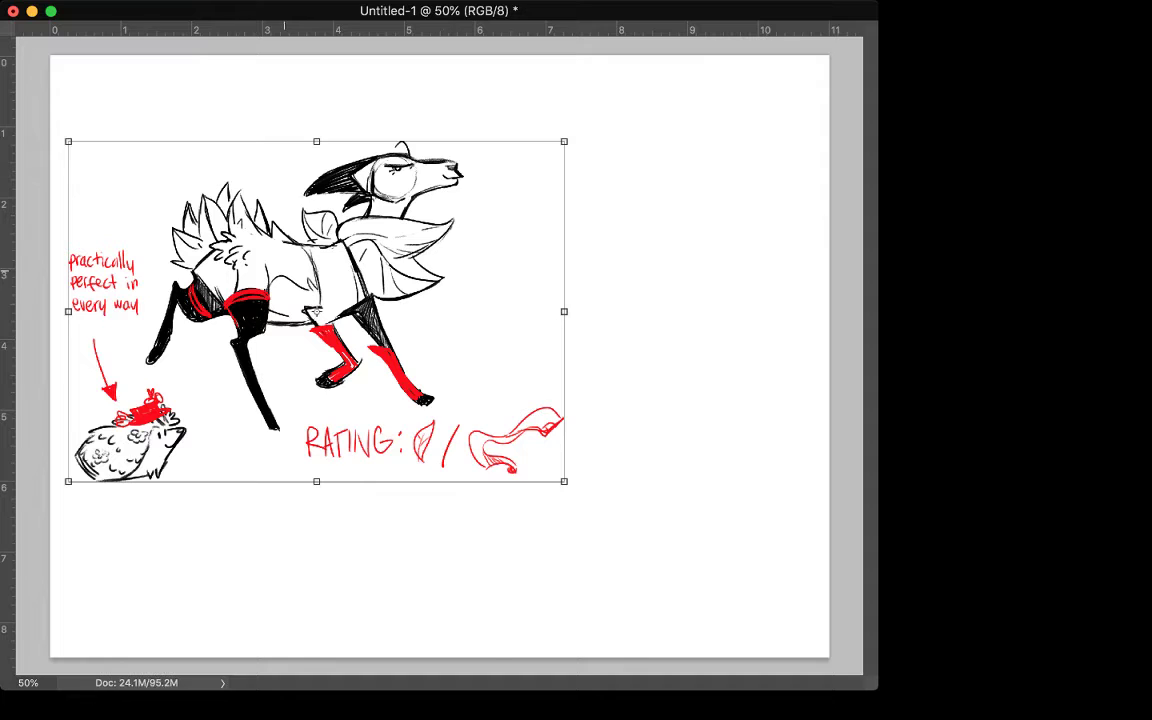
{"action": "left_click_drag", "start_coordinate": [283, 270], "coordinate": [275, 197]}
{"action": "mouse_move", "coordinate": [306, 238]}
{"action": "left_mouse_down"}
{"action": "mouse_move", "coordinate": [322, 486]}
{"action": "mouse_move", "coordinate": [306, 482]}
{"action": "left_mouse_up"}
{"action": "key", "text": "Return"}
{"action": "key", "text": "ctrl+t"}
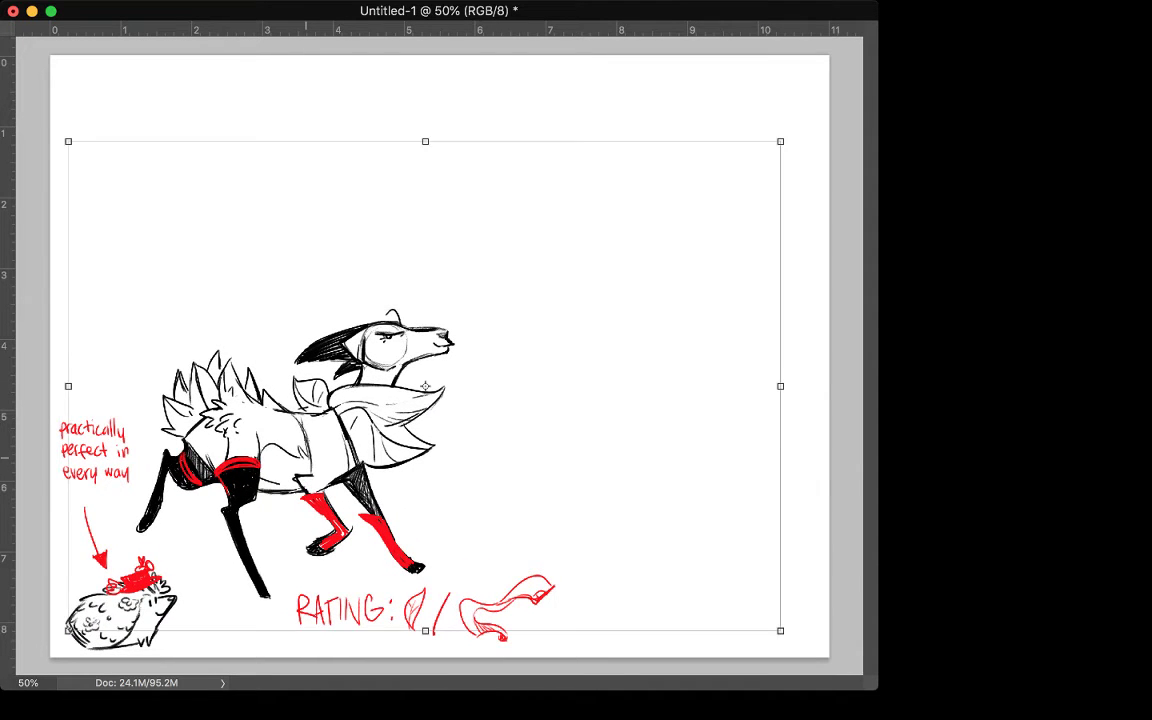
Step: Scale the spiky Ferrothorn sketch down to about 67% and place it in the canvas's upper-left corner above Virizion
{"action": "key", "text": "Escape"}
{"action": "key", "text": "ctrl+t"}
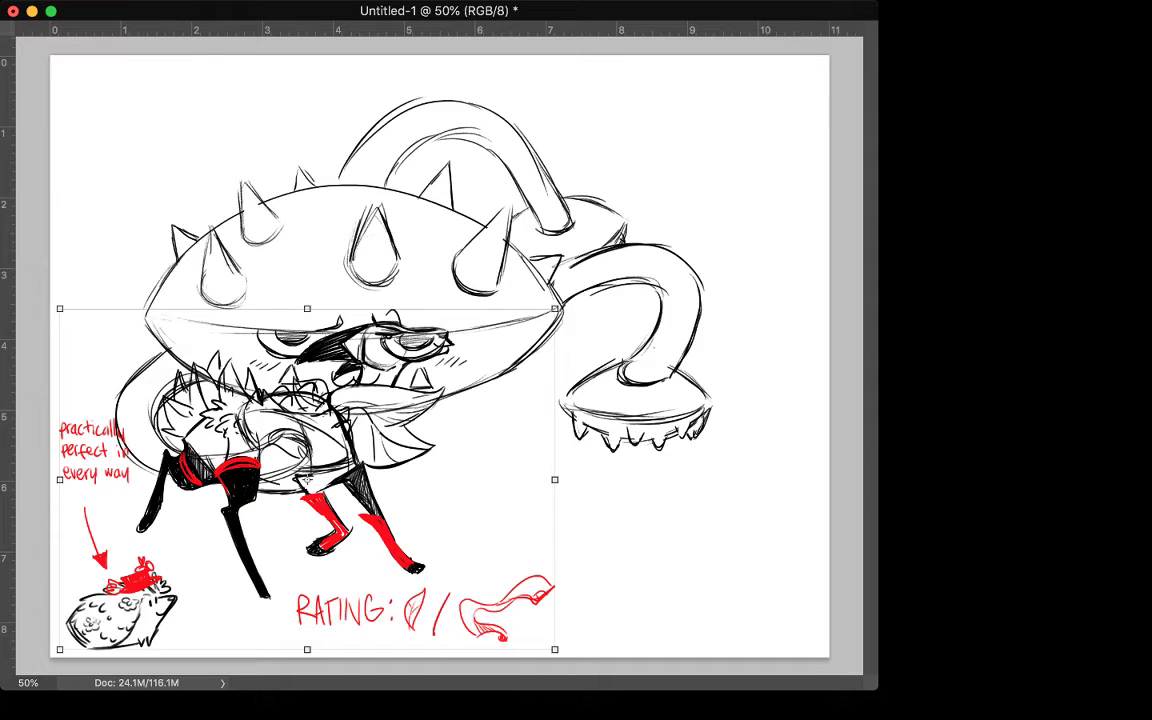
{"action": "left_click", "coordinate": [950, 583]}
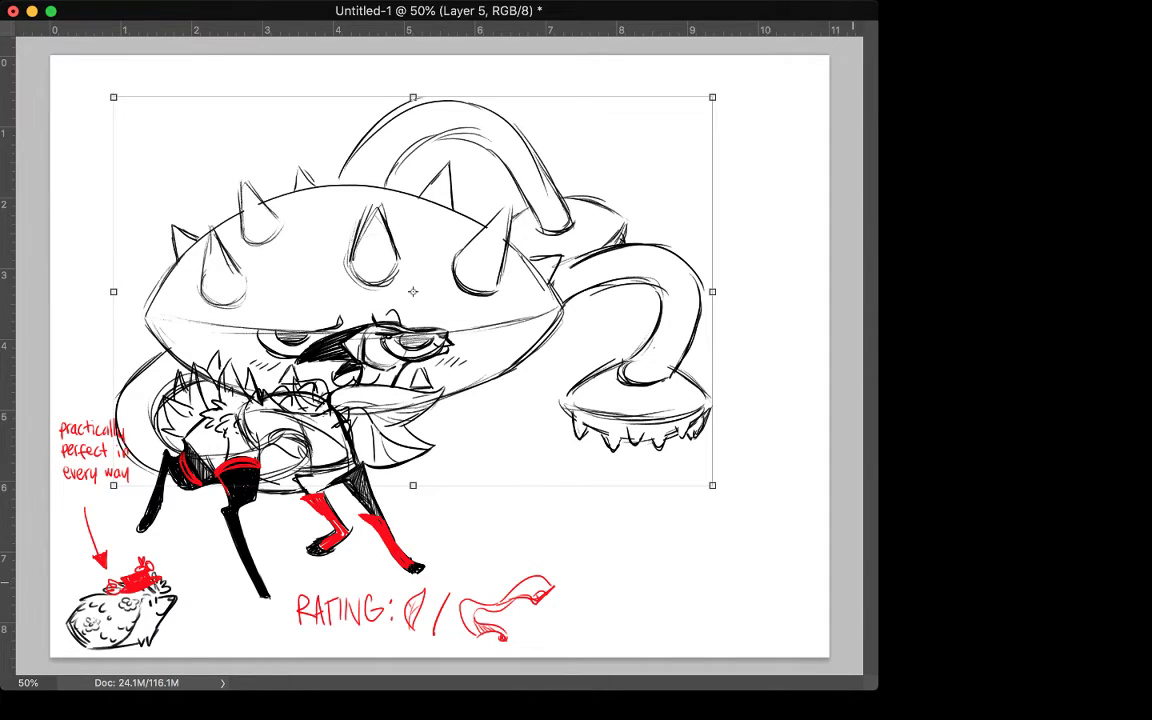
{"action": "left_click_drag", "start_coordinate": [712, 485], "coordinate": [515, 356]}
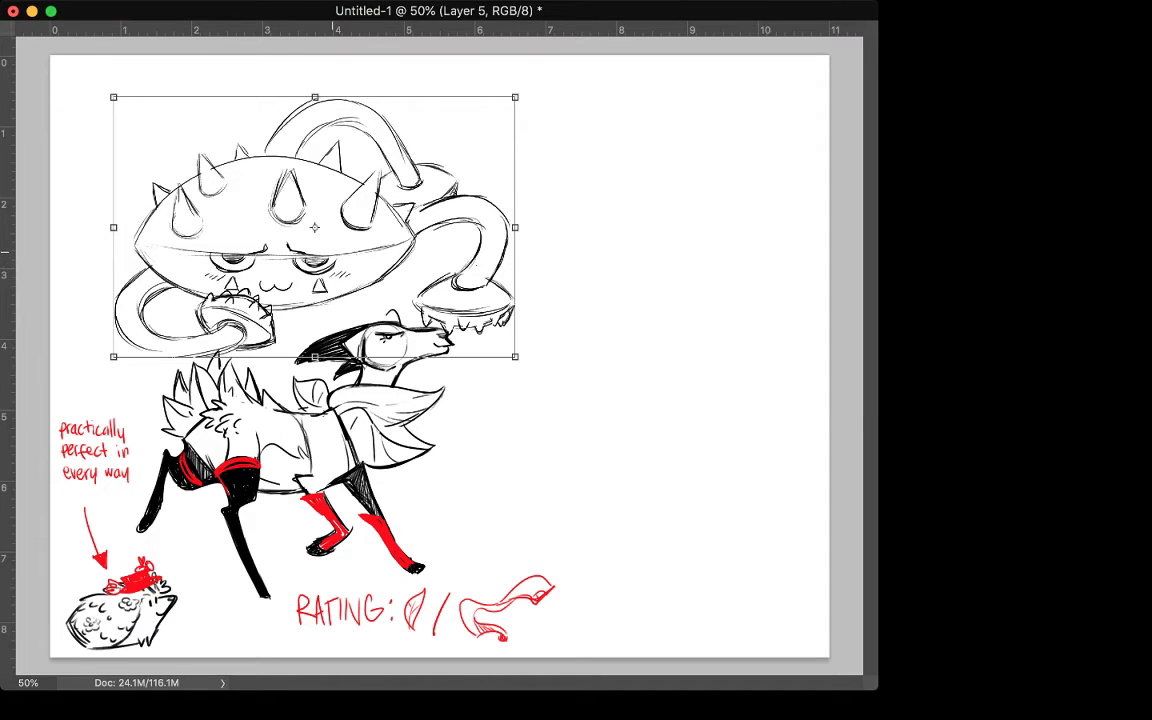
{"action": "left_click_drag", "start_coordinate": [333, 252], "coordinate": [284, 219]}
{"action": "key", "text": "Return"}
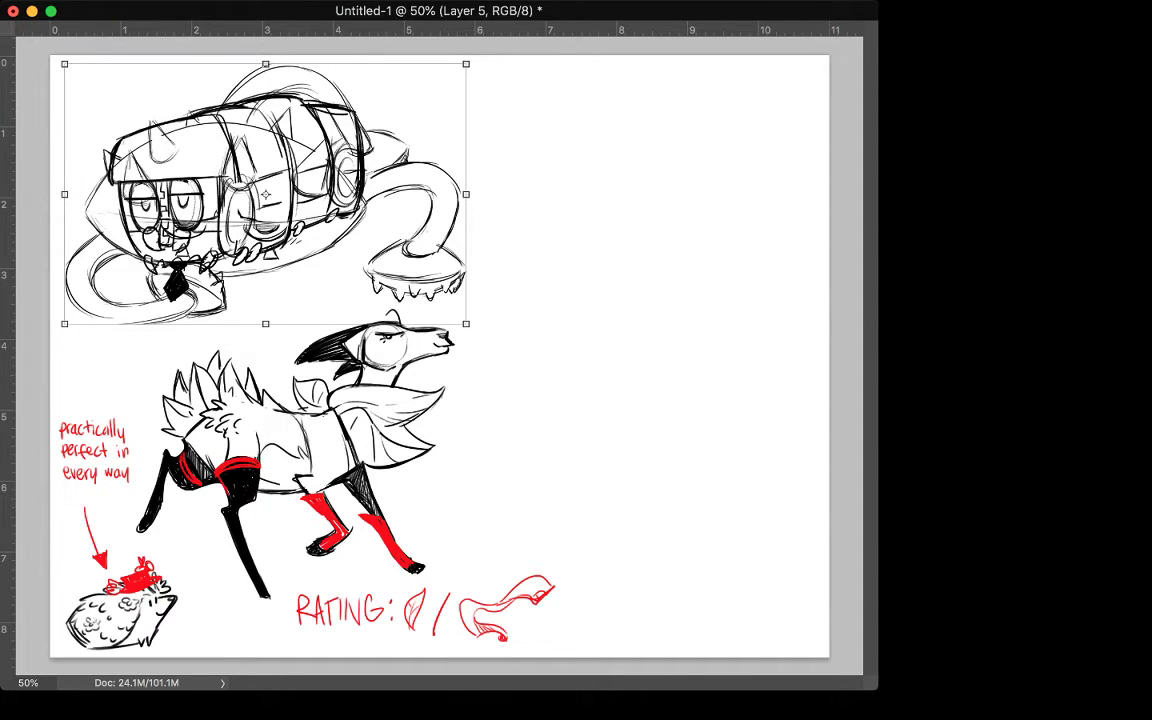
Step: Place the boxy segmented bug sketch with the tie in the canvas's upper-right area beside Ferrothorn
{"action": "left_click_drag", "start_coordinate": [169, 180], "coordinate": [612, 185]}
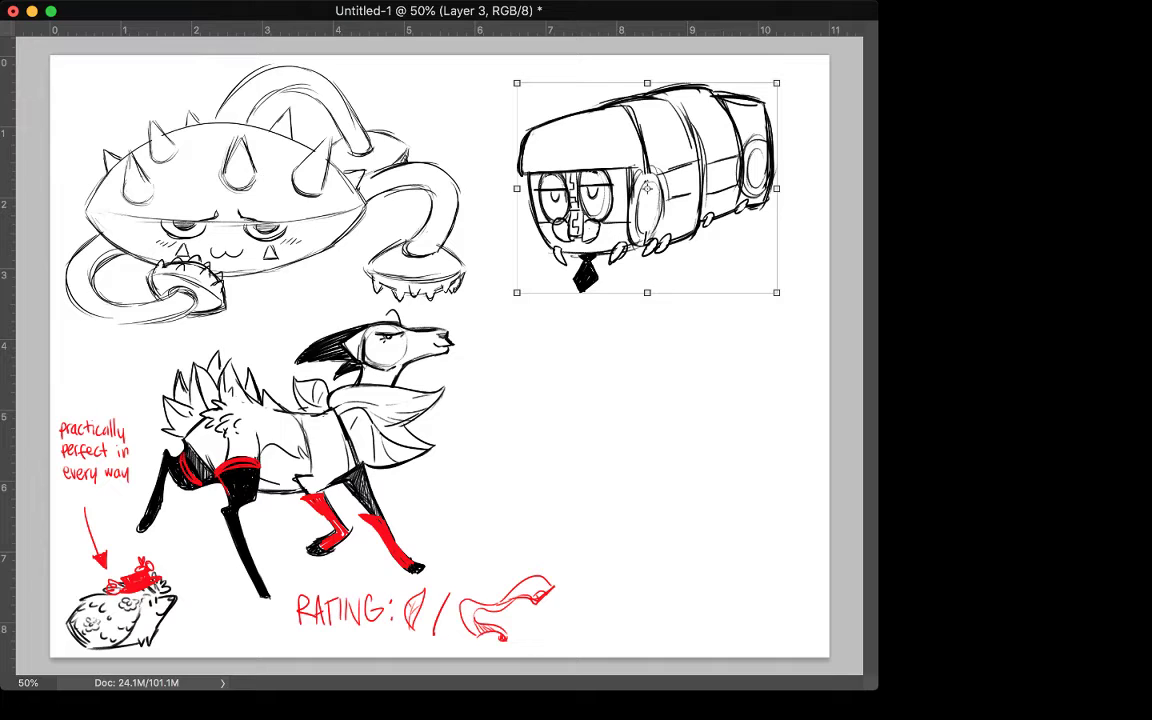
{"action": "left_click", "coordinate": [893, 577]}
Step: Scale the Pikachu sketch down to about 78% and place it in the canvas's lower-right area below the boxy bug
{"action": "left_click_drag", "start_coordinate": [253, 308], "coordinate": [622, 512]}
{"action": "left_click", "coordinate": [650, 437]}
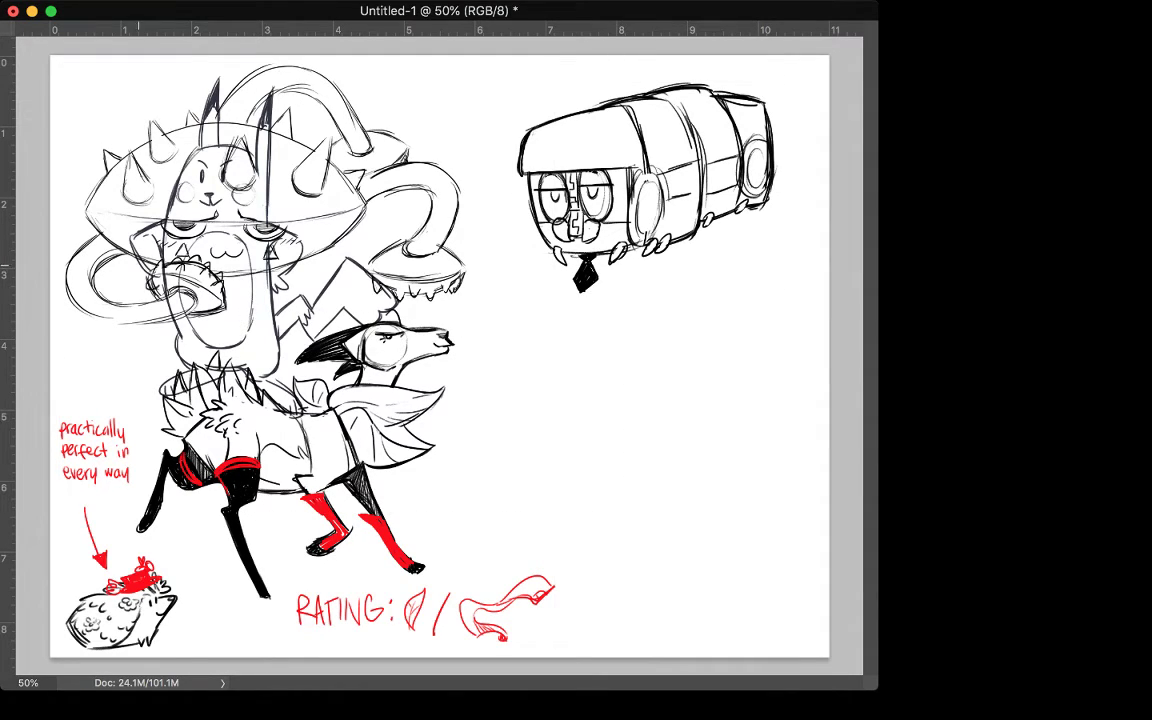
{"action": "mouse_move", "coordinate": [274, 317]}
{"action": "left_mouse_down"}
{"action": "mouse_move", "coordinate": [481, 368]}
{"action": "mouse_move", "coordinate": [665, 504]}
{"action": "mouse_move", "coordinate": [711, 508]}
{"action": "mouse_move", "coordinate": [591, 486]}
{"action": "left_mouse_up"}
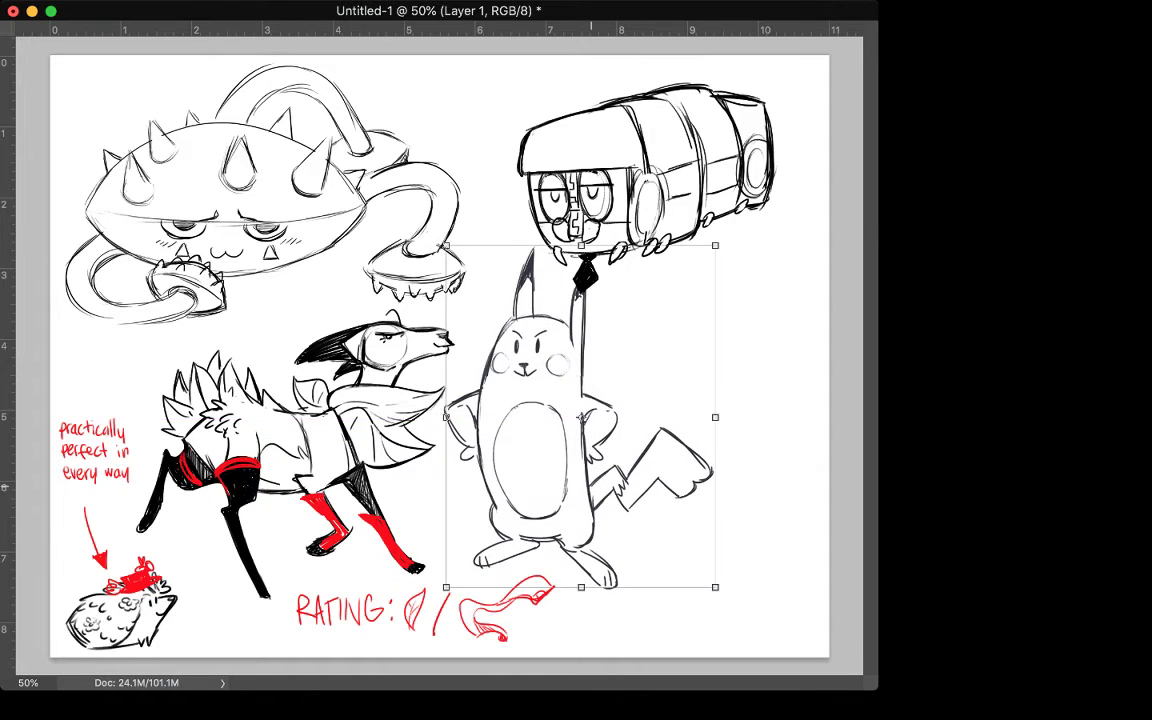
{"action": "left_click_drag", "start_coordinate": [716, 247], "coordinate": [656, 319]}
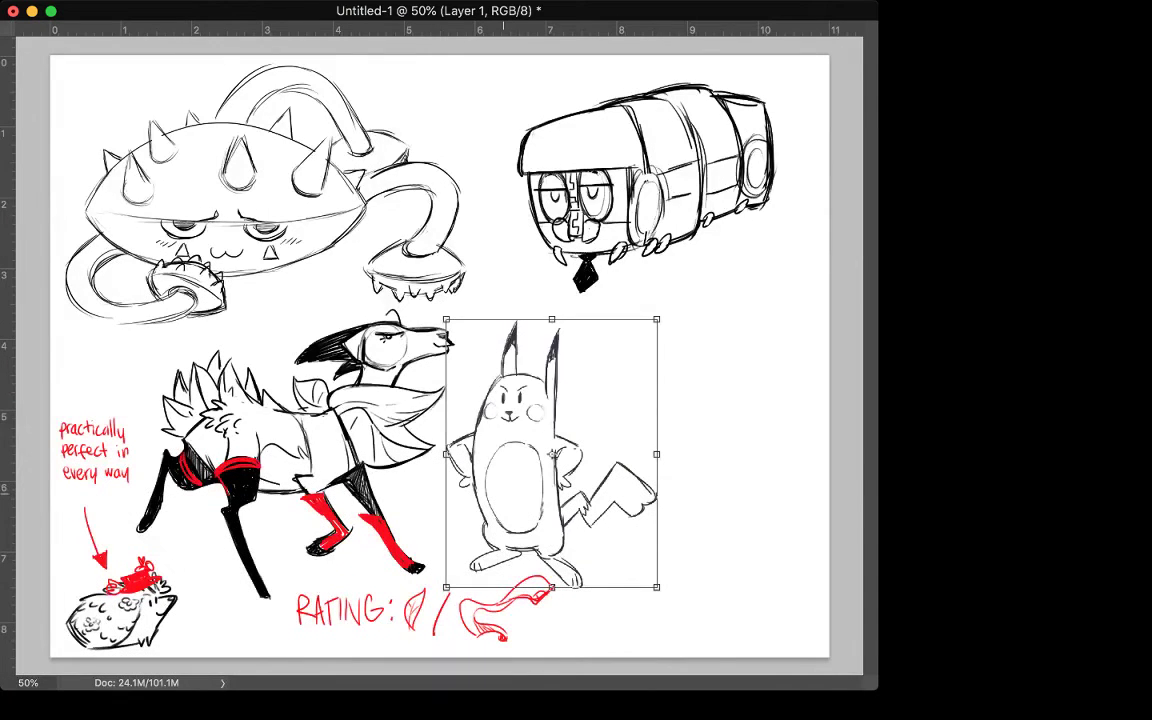
{"action": "left_click_drag", "start_coordinate": [508, 497], "coordinate": [632, 487]}
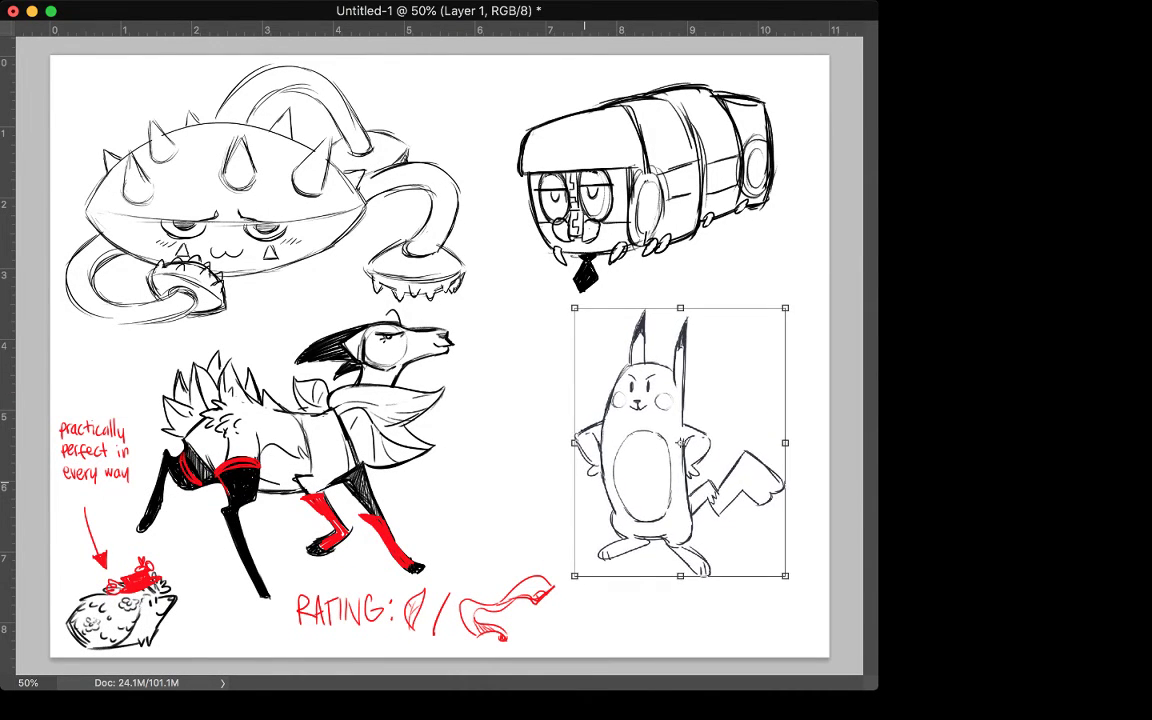
{"action": "mouse_move", "coordinate": [680, 442]}
{"action": "left_mouse_down"}
{"action": "mouse_move", "coordinate": [573, 443]}
{"action": "mouse_move", "coordinate": [564, 428]}
{"action": "mouse_move", "coordinate": [698, 442]}
{"action": "mouse_move", "coordinate": [684, 430]}
{"action": "mouse_move", "coordinate": [690, 487]}
{"action": "left_mouse_up"}
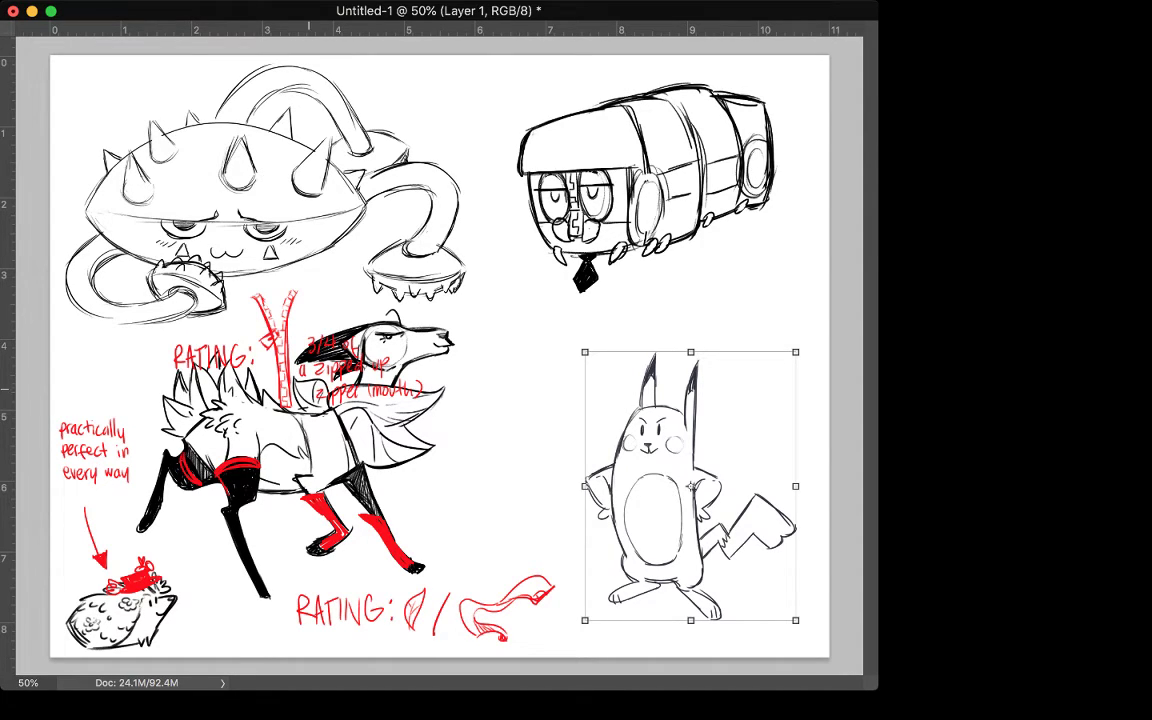
{"action": "left_click", "coordinate": [281, 368]}
{"action": "left_click", "coordinate": [221, 347]}
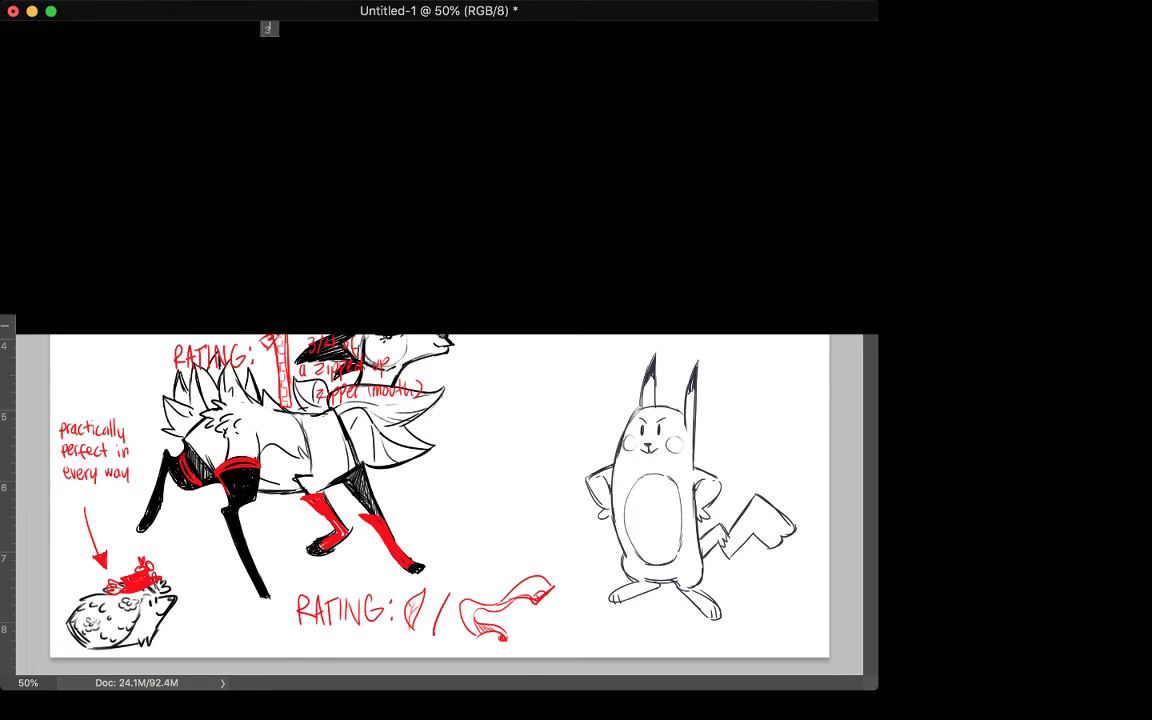
{"action": "left_click_drag", "start_coordinate": [274, 334], "coordinate": [347, 286]}
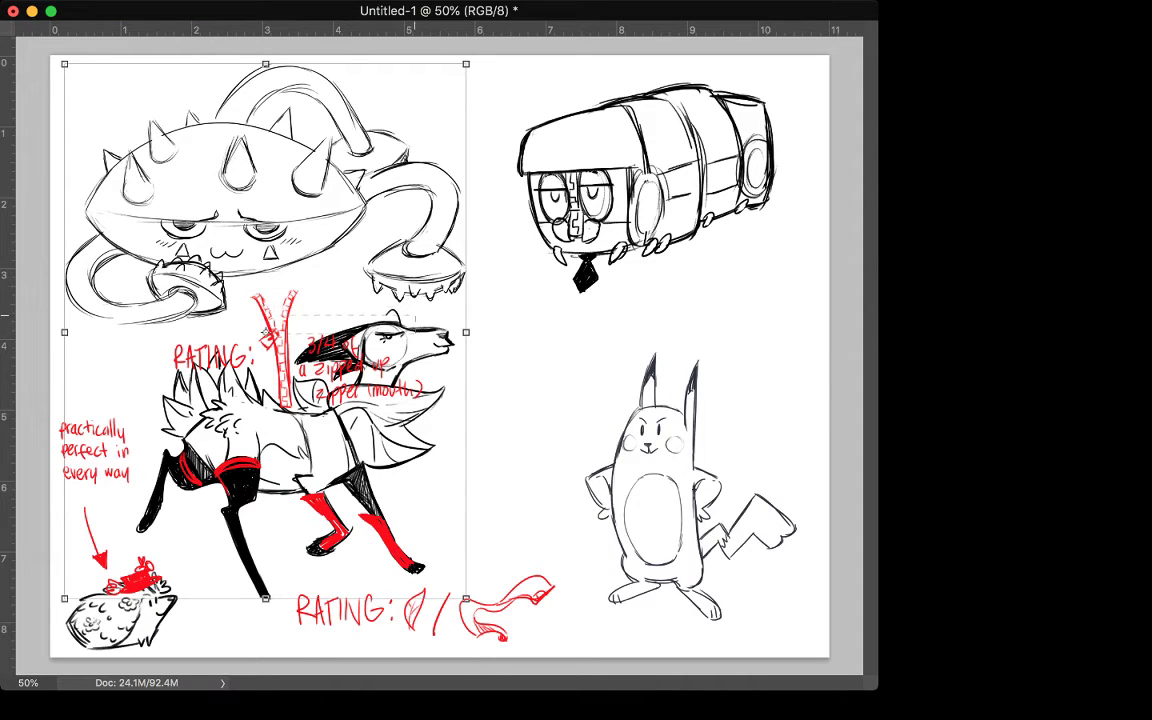
{"action": "mouse_move", "coordinate": [277, 346]}
{"action": "left_mouse_down"}
{"action": "mouse_move", "coordinate": [294, 387]}
{"action": "mouse_move", "coordinate": [177, 338]}
{"action": "mouse_move", "coordinate": [266, 338]}
{"action": "left_mouse_up"}
{"action": "key", "text": "Return"}
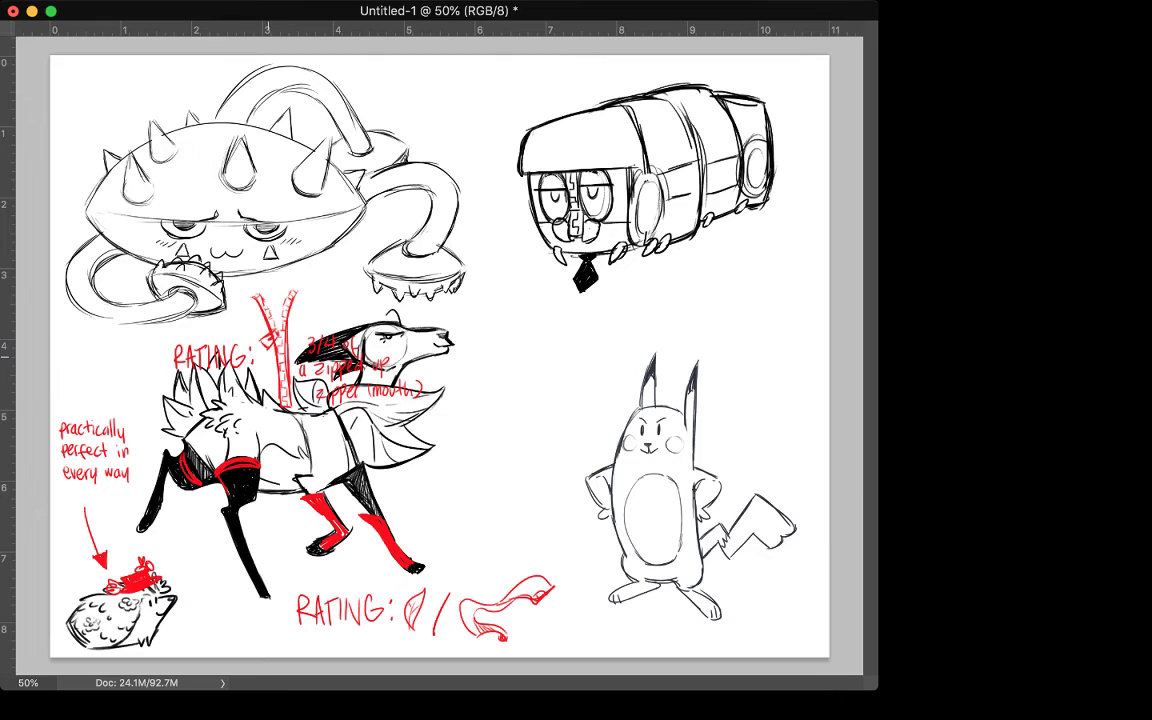
{"action": "key", "text": "super+t"}
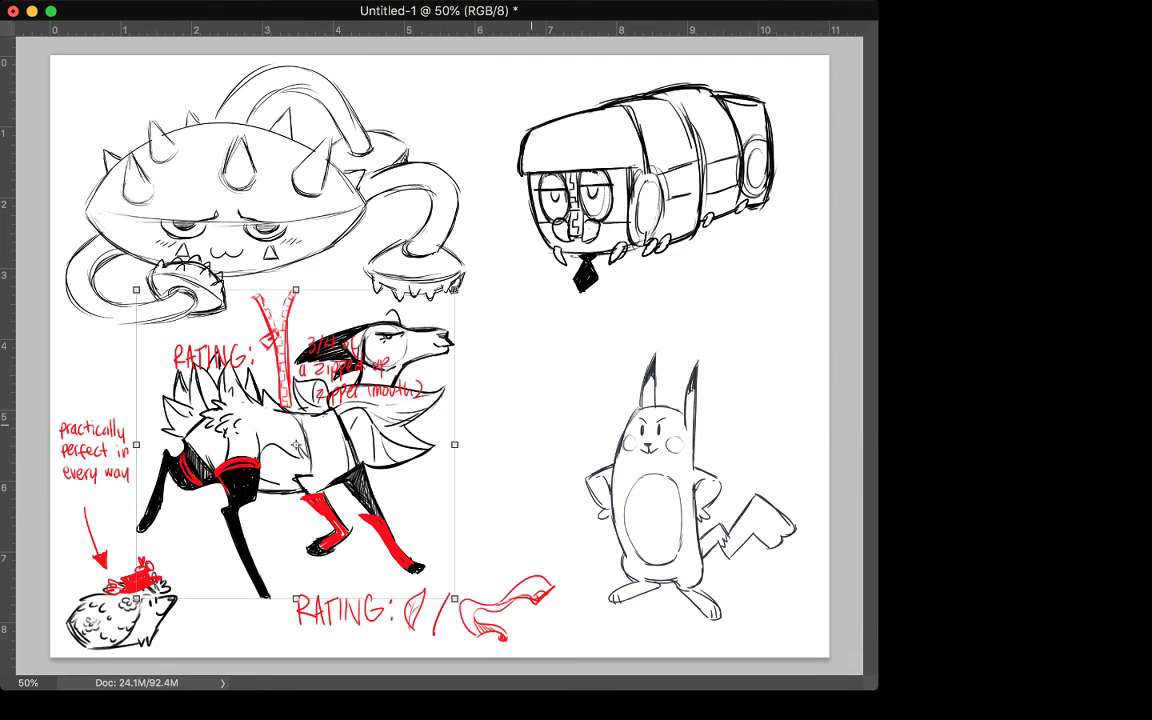
{"action": "key", "text": "Return"}
{"action": "key", "text": "ctrl+t"}
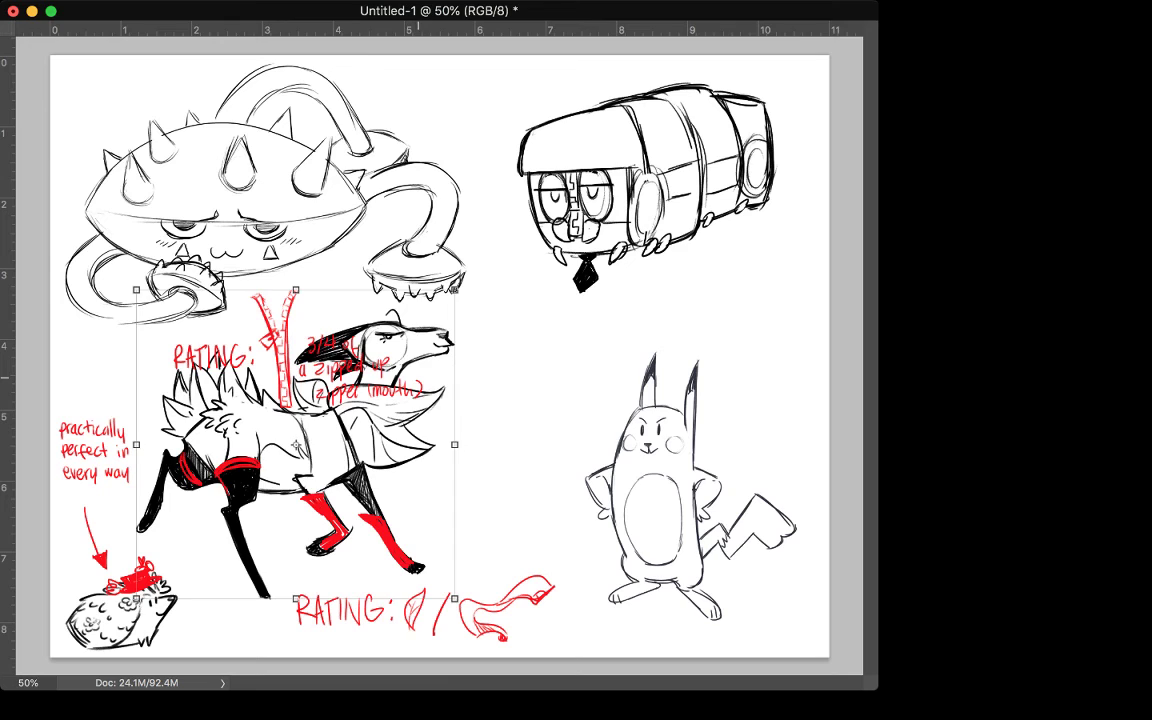
{"action": "left_click_drag", "start_coordinate": [418, 377], "coordinate": [466, 367]}
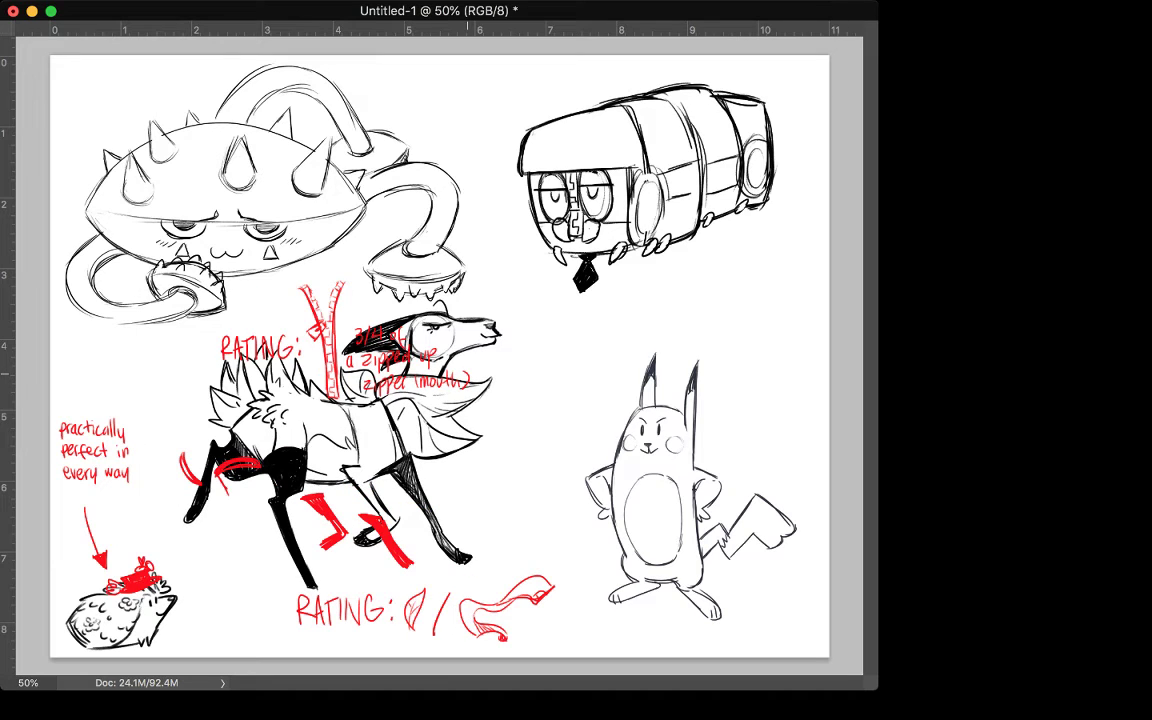
{"action": "key", "text": "super+z"}
{"action": "key", "text": "Escape"}
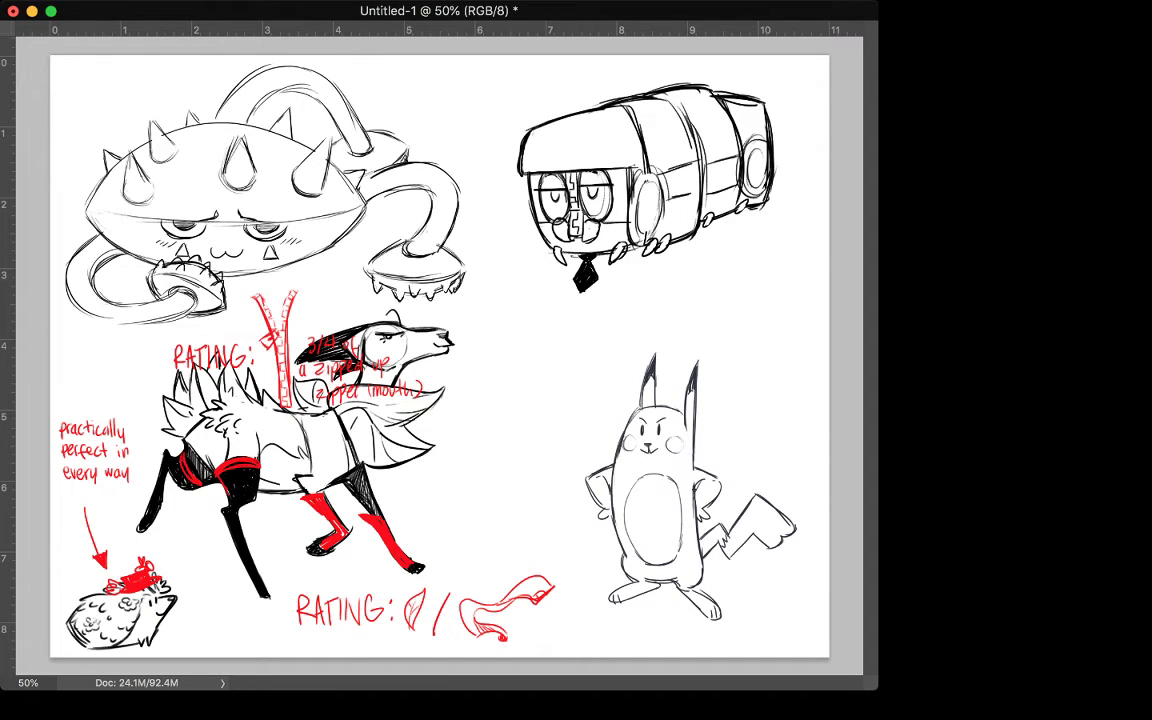
{"action": "key", "text": "alt+bracketleft"}
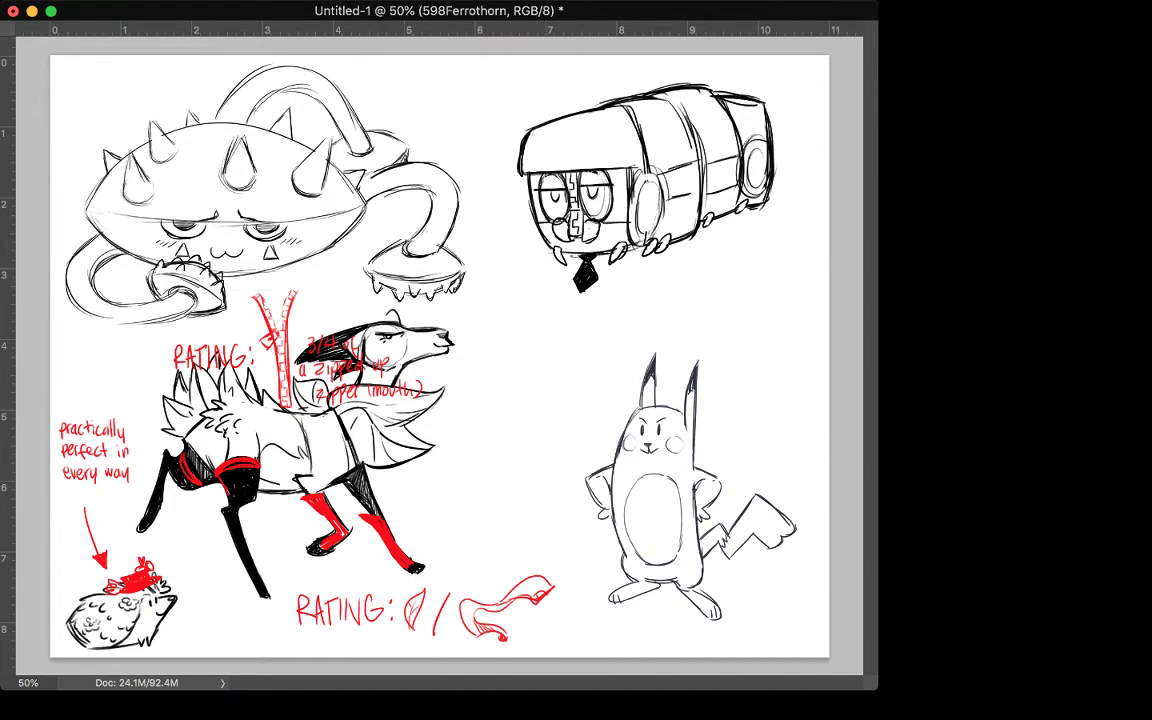
{"action": "left_click", "coordinate": [357, 366]}
{"action": "left_click_drag", "start_coordinate": [320, 338], "coordinate": [291, 325]}
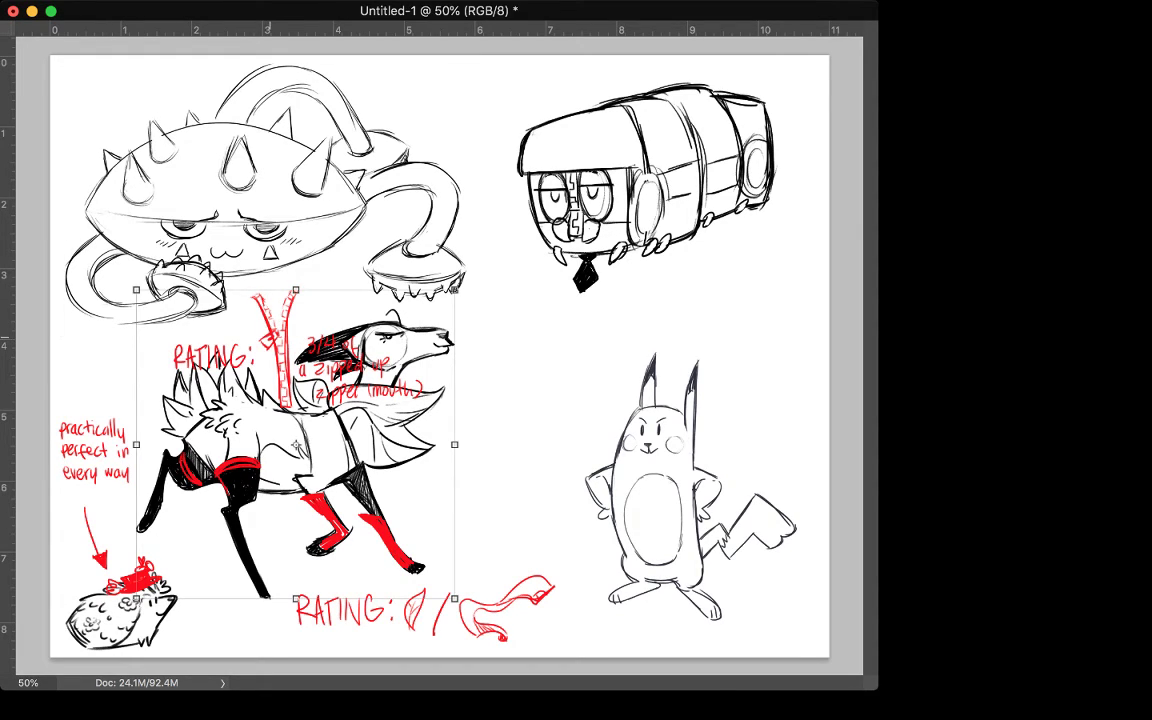
{"action": "left_click_drag", "start_coordinate": [296, 446], "coordinate": [370, 446]}
{"action": "left_click_drag", "start_coordinate": [343, 331], "coordinate": [343, 331]}
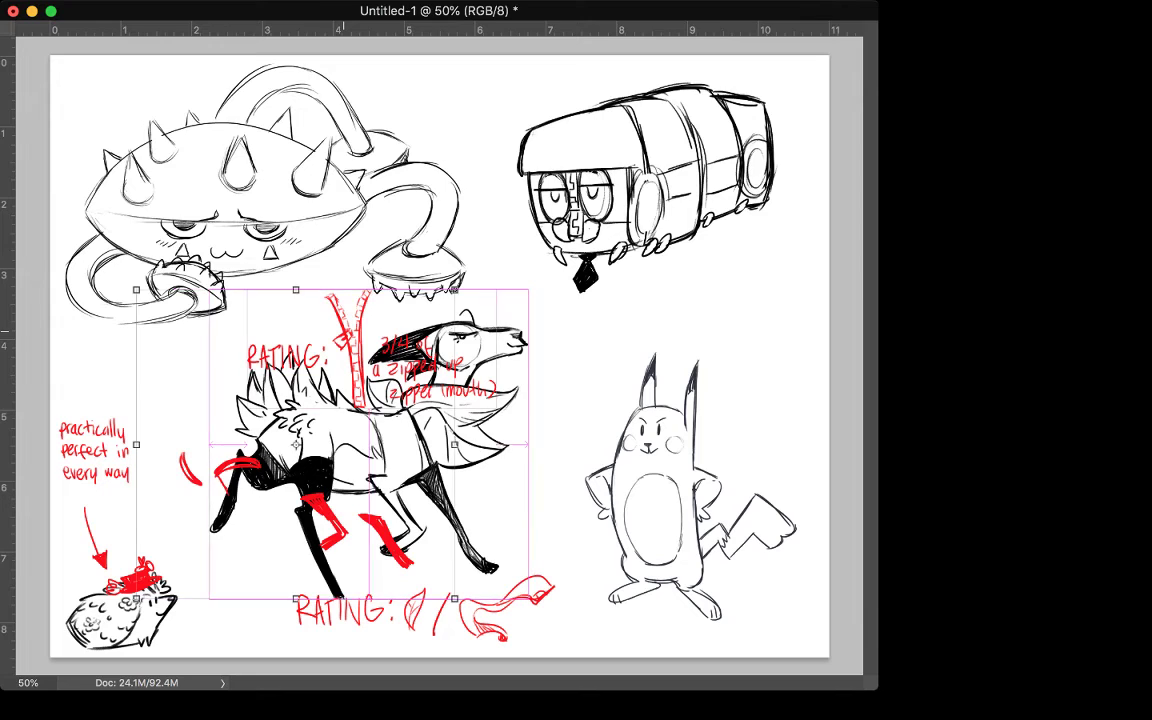
{"action": "key", "text": "super+z"}
Step: Scale the red zipper rating note down to about 70% and place it directly below the boxy bug sketch
{"action": "left_click", "coordinate": [307, 530]}
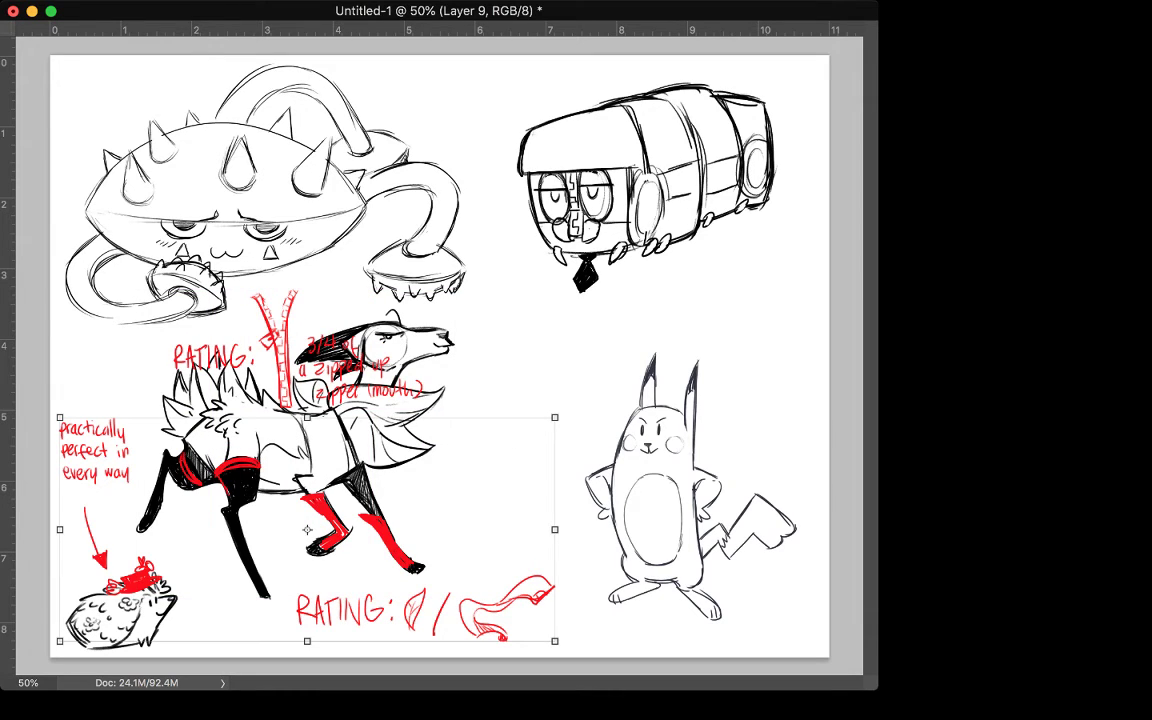
{"action": "left_click", "coordinate": [300, 345]}
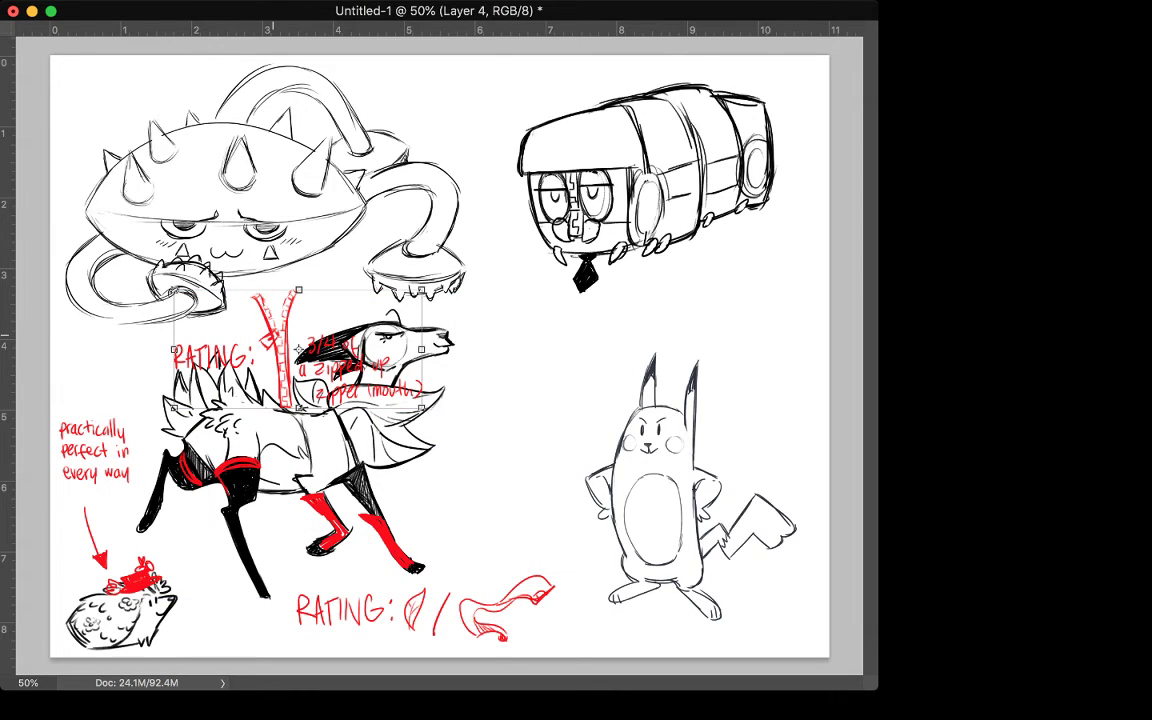
{"action": "mouse_move", "coordinate": [298, 348]}
{"action": "left_mouse_down"}
{"action": "mouse_move", "coordinate": [281, 313]}
{"action": "mouse_move", "coordinate": [561, 296]}
{"action": "left_mouse_up"}
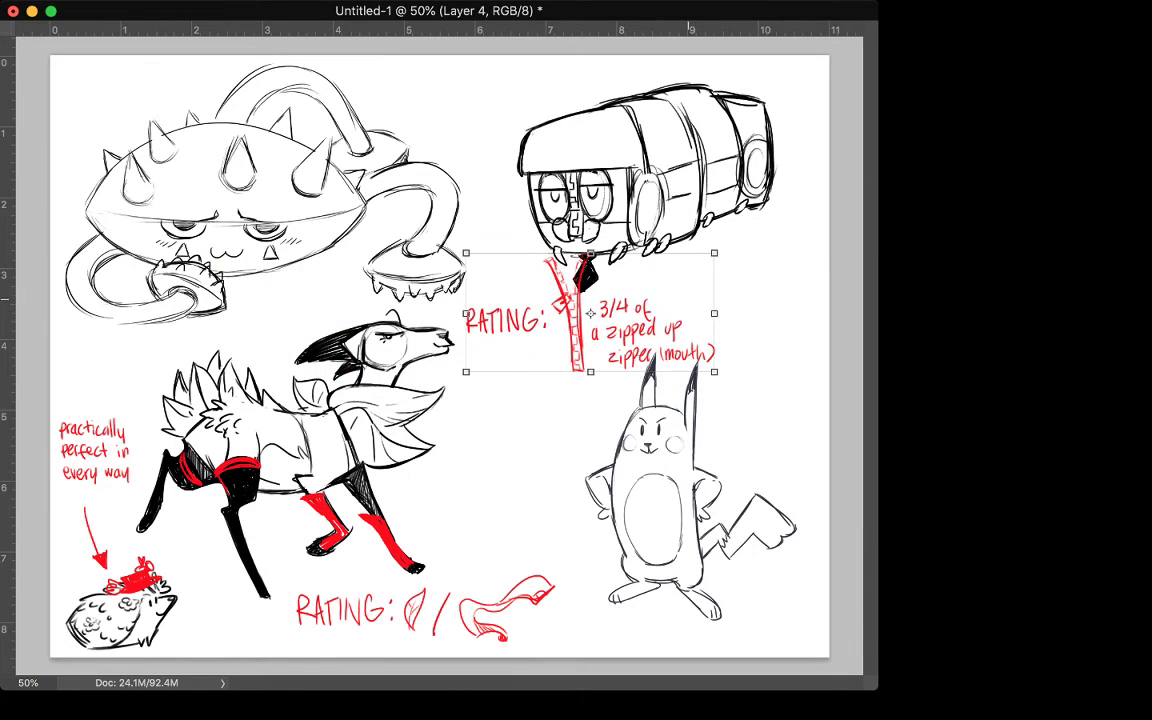
{"action": "left_click_drag", "start_coordinate": [714, 253], "coordinate": [641, 288]}
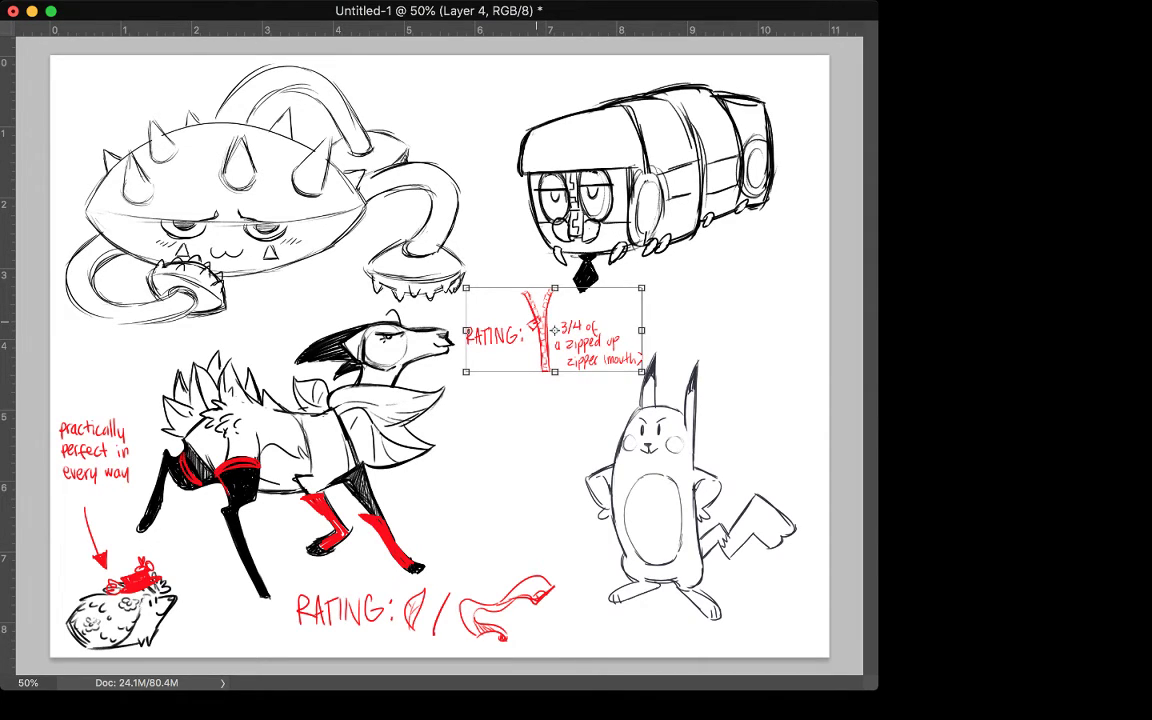
{"action": "mouse_move", "coordinate": [554, 330]}
{"action": "left_mouse_down"}
{"action": "mouse_move", "coordinate": [664, 312]}
{"action": "mouse_move", "coordinate": [679, 294]}
{"action": "mouse_move", "coordinate": [700, 303]}
{"action": "left_mouse_up"}
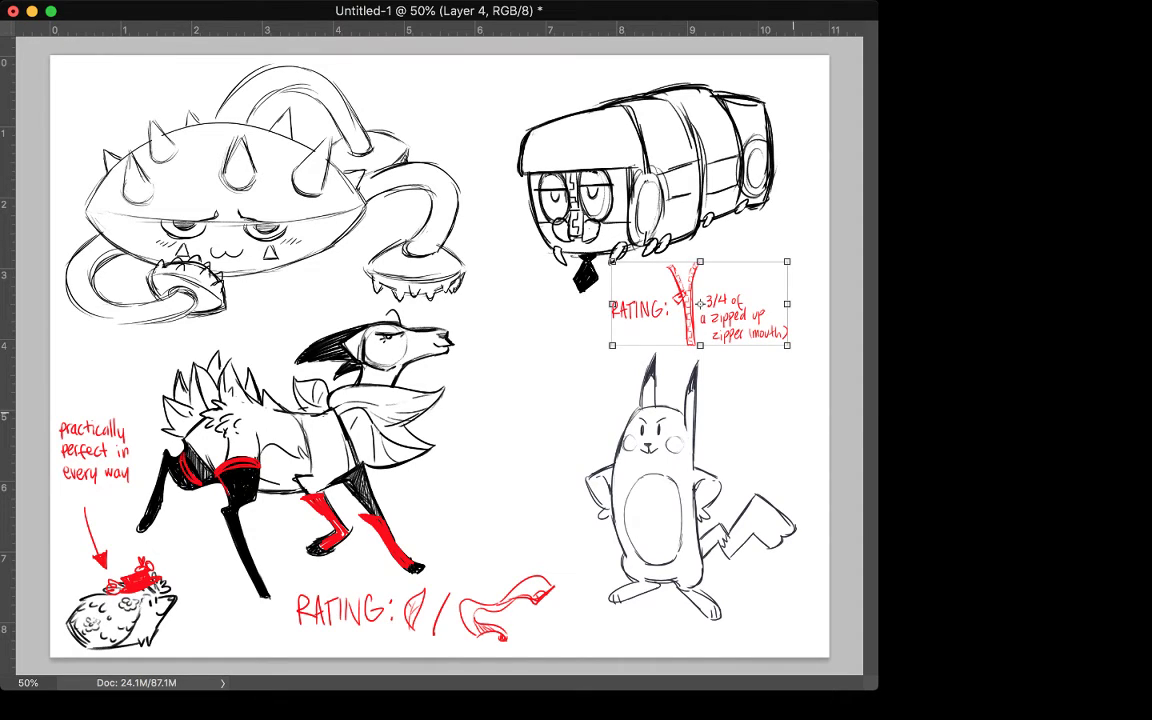
{"action": "key", "text": "Return"}
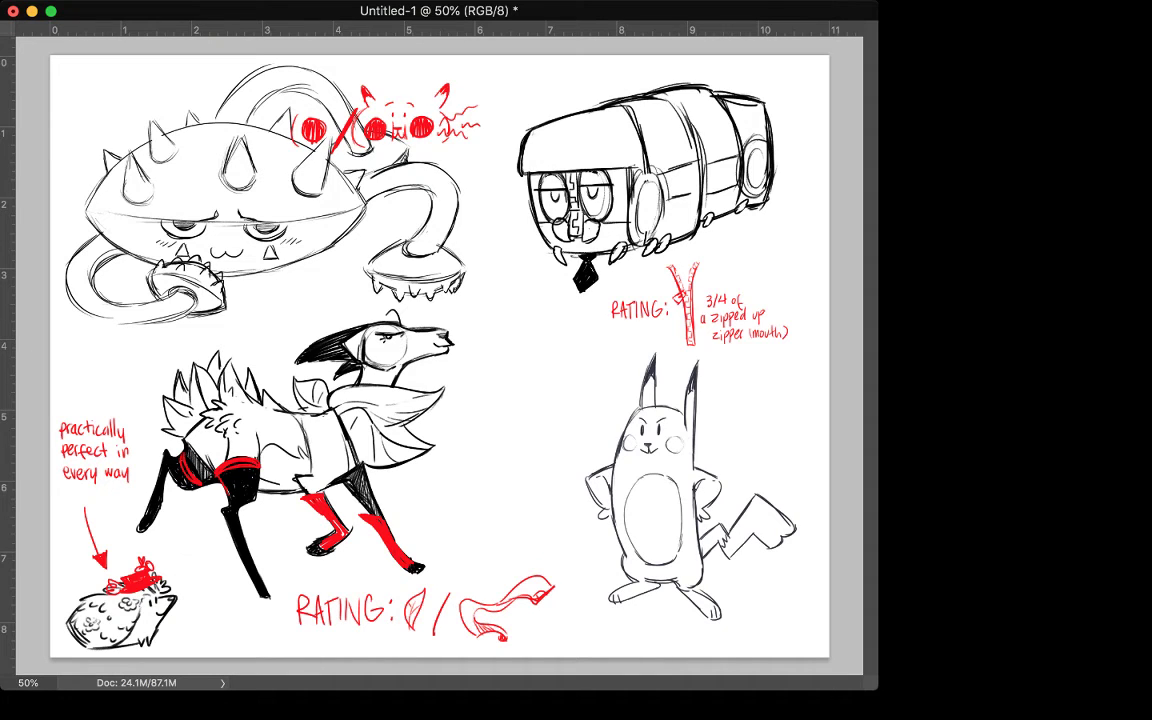
Step: Scale the red Pikachu-cheek rating down to about 76% and place it between Virizion and Pikachu, beside Pikachu's head
{"action": "mouse_move", "coordinate": [367, 130]}
{"action": "left_mouse_down"}
{"action": "mouse_move", "coordinate": [424, 242]}
{"action": "mouse_move", "coordinate": [535, 337]}
{"action": "mouse_move", "coordinate": [680, 548]}
{"action": "mouse_move", "coordinate": [550, 396]}
{"action": "mouse_move", "coordinate": [493, 519]}
{"action": "left_mouse_up"}
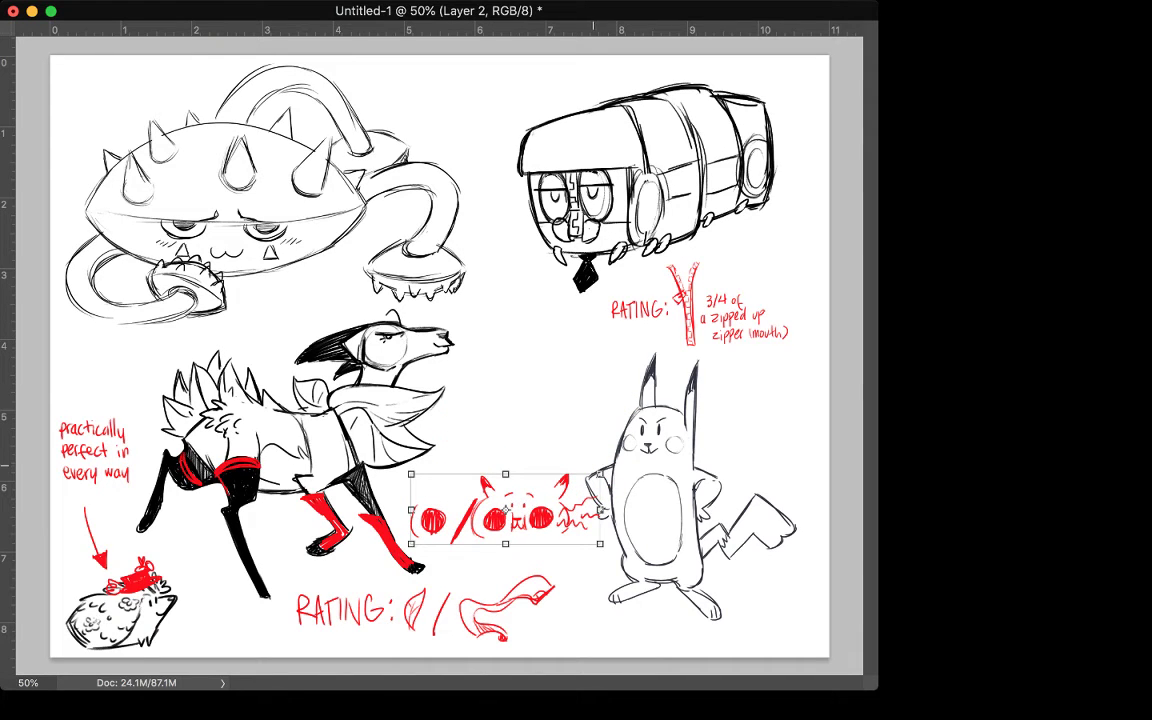
{"action": "mouse_move", "coordinate": [600, 474]}
{"action": "left_mouse_down"}
{"action": "mouse_move", "coordinate": [561, 479]}
{"action": "mouse_move", "coordinate": [553, 492]}
{"action": "left_mouse_up"}
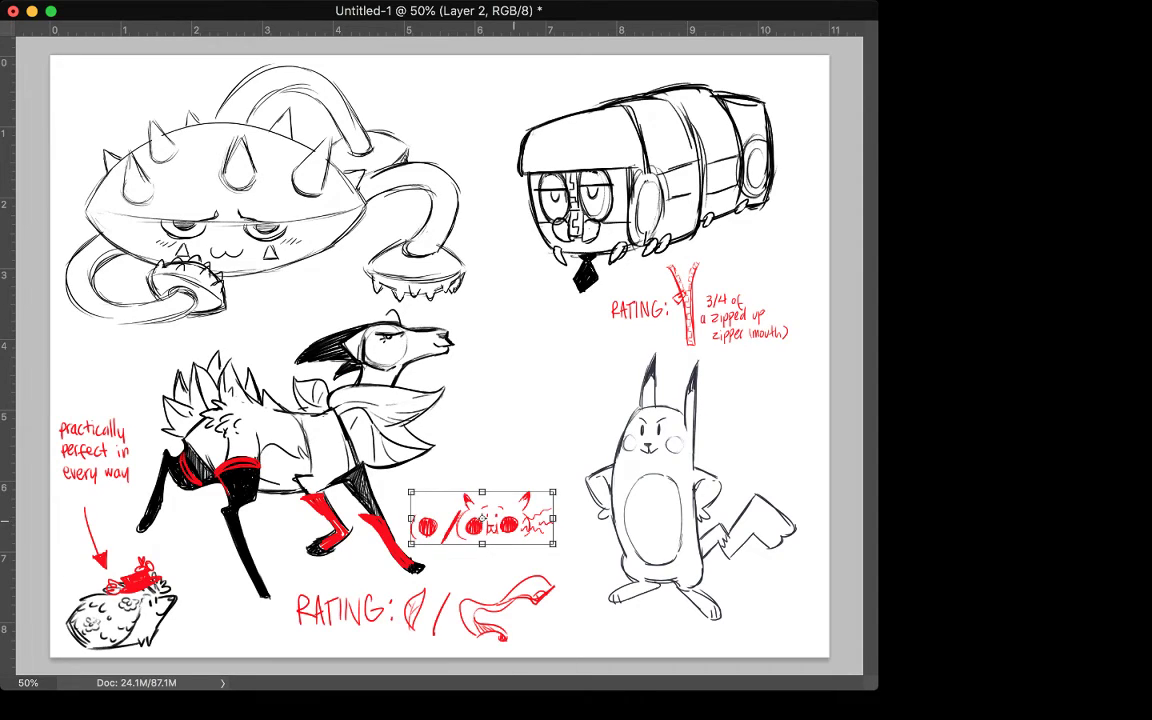
{"action": "left_click_drag", "start_coordinate": [481, 528], "coordinate": [529, 430]}
{"action": "left_click_drag", "start_coordinate": [555, 435], "coordinate": [561, 436]}
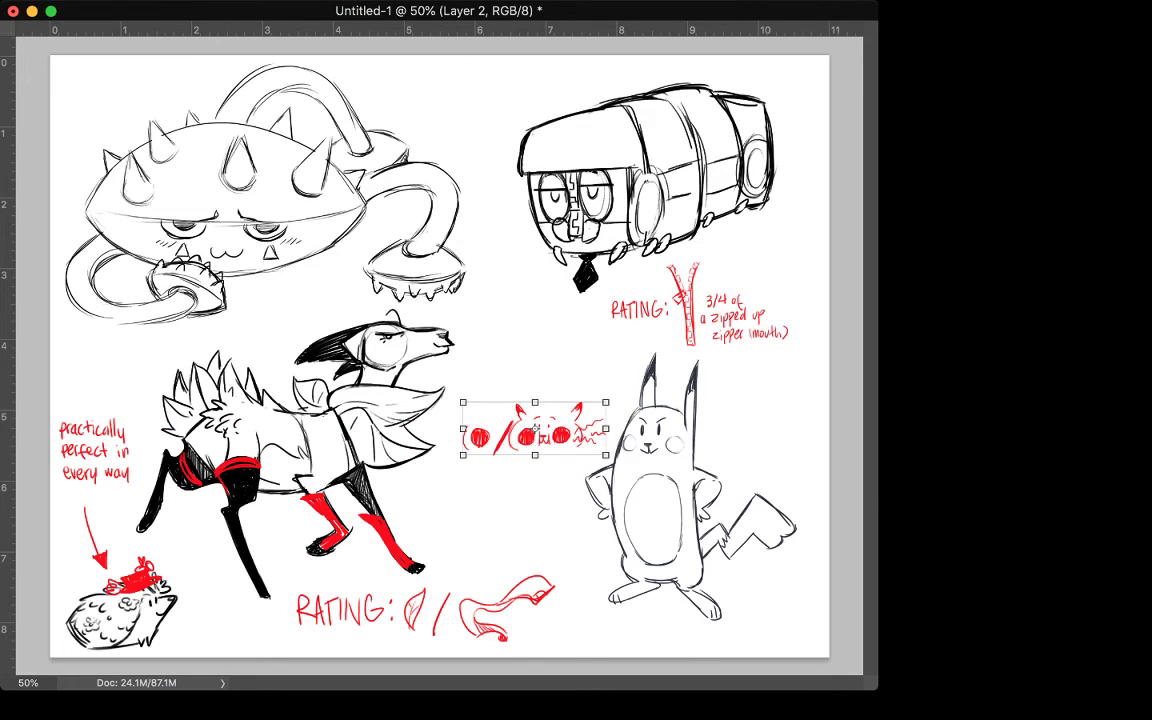
{"action": "key", "text": "Return"}
{"action": "key", "text": "ctrl+e"}
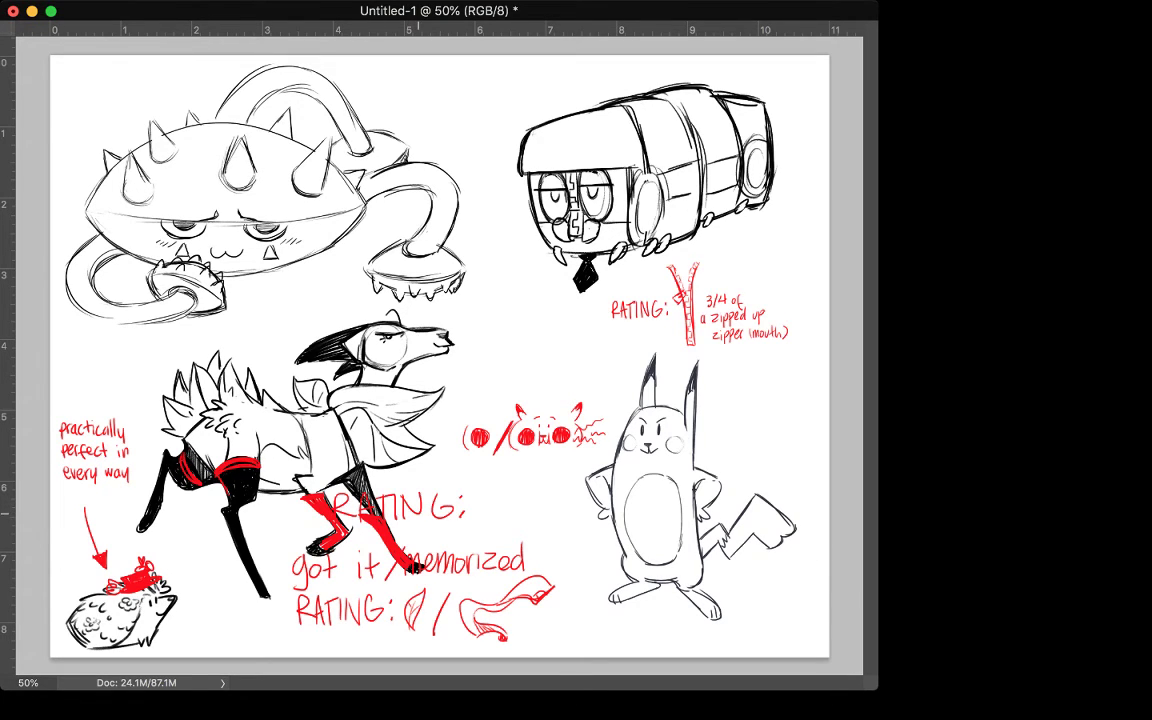
Step: Scale the red "RATING: got it/memorized" note down to about 56% and place it above Ferrothorn's raised tentacle, near the canvas's upper edge
{"action": "left_click_drag", "start_coordinate": [416, 510], "coordinate": [453, 184]}
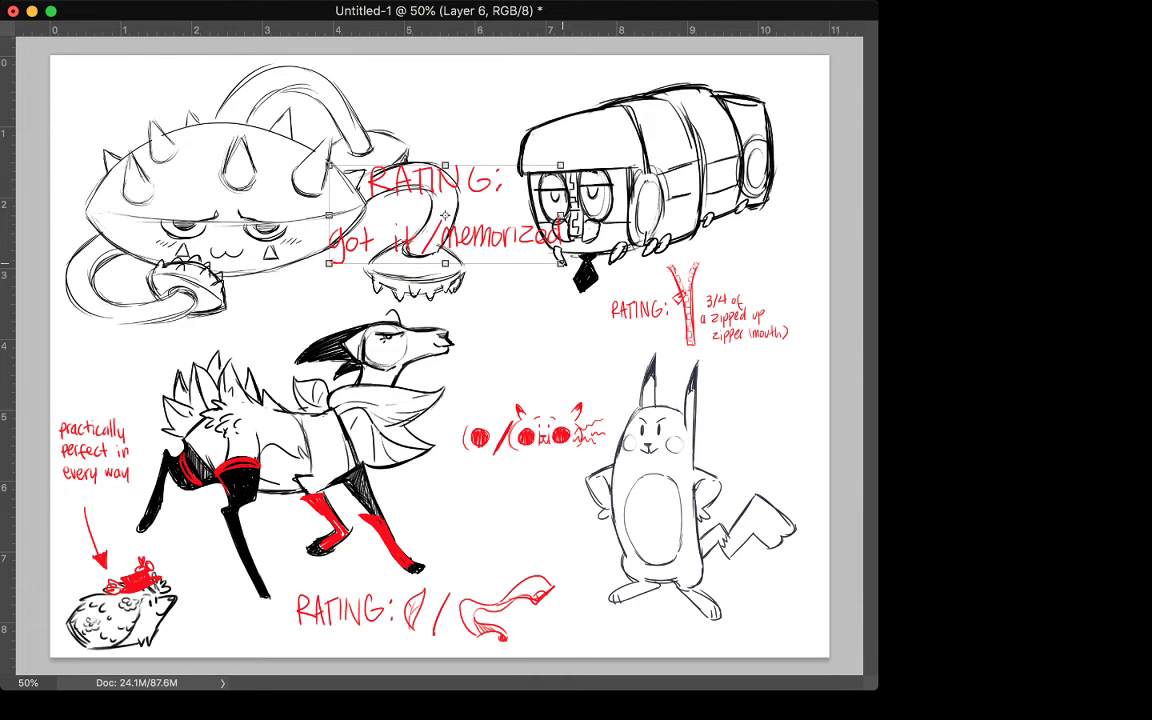
{"action": "left_click_drag", "start_coordinate": [560, 263], "coordinate": [491, 234]}
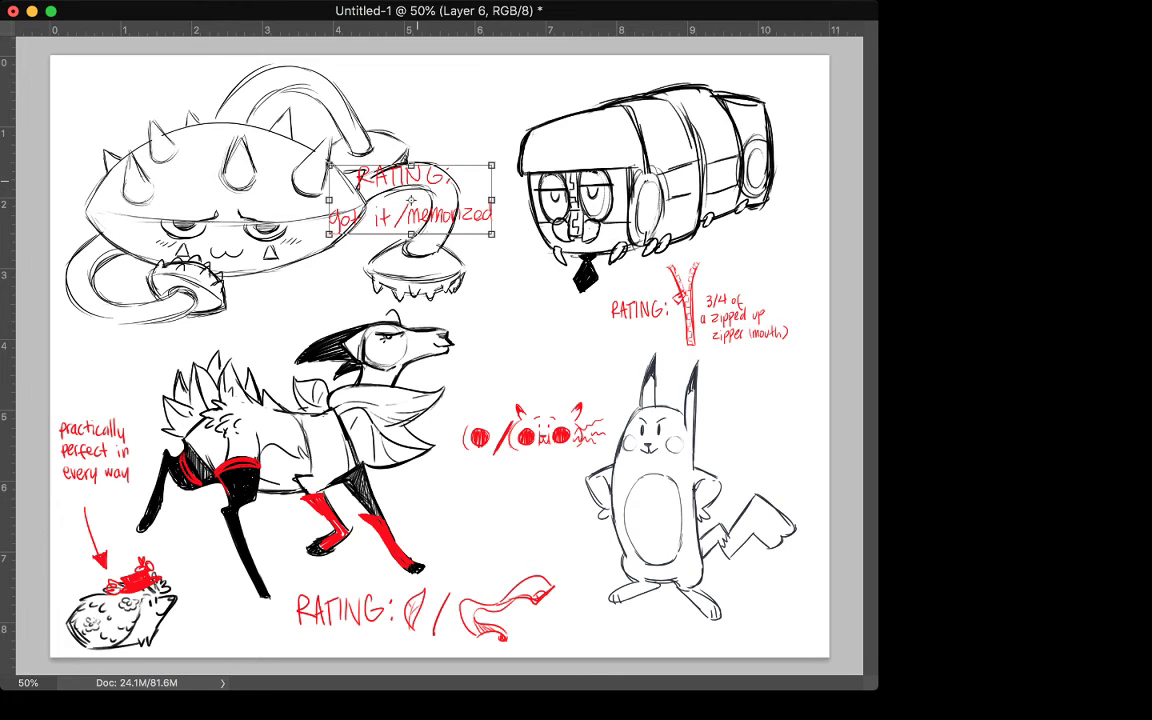
{"action": "mouse_move", "coordinate": [415, 182]}
{"action": "left_mouse_down"}
{"action": "mouse_move", "coordinate": [428, 110]}
{"action": "mouse_move", "coordinate": [450, 90]}
{"action": "left_mouse_up"}
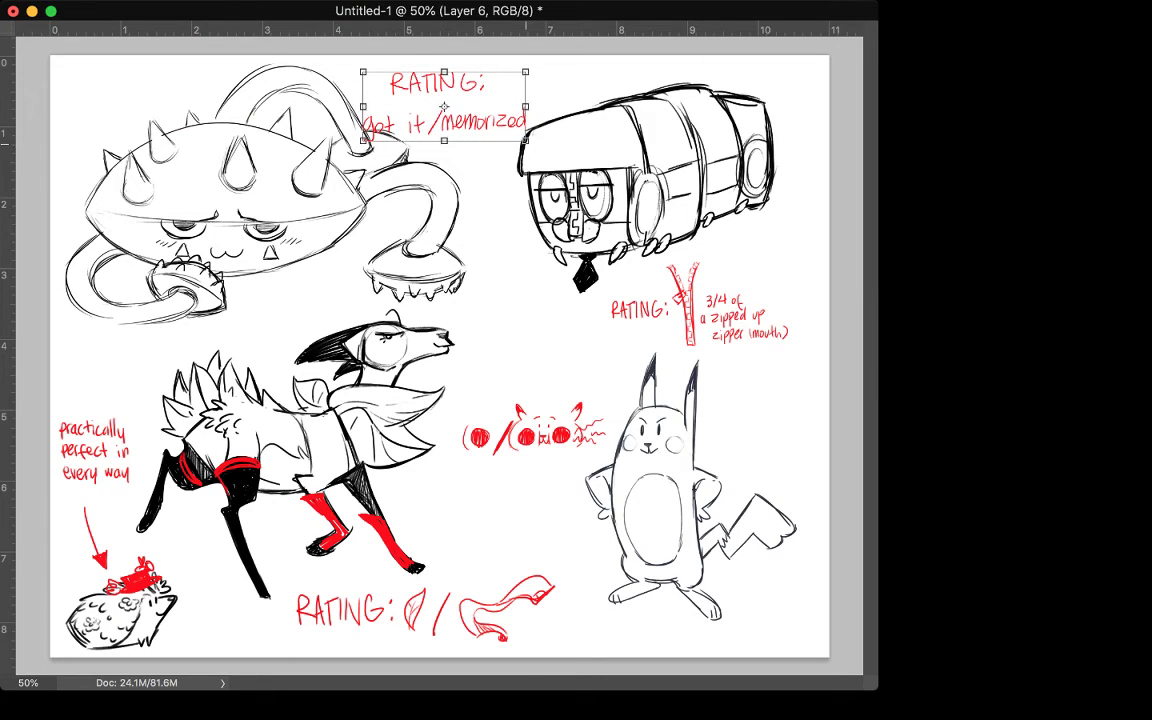
{"action": "left_click_drag", "start_coordinate": [525, 137], "coordinate": [494, 128]}
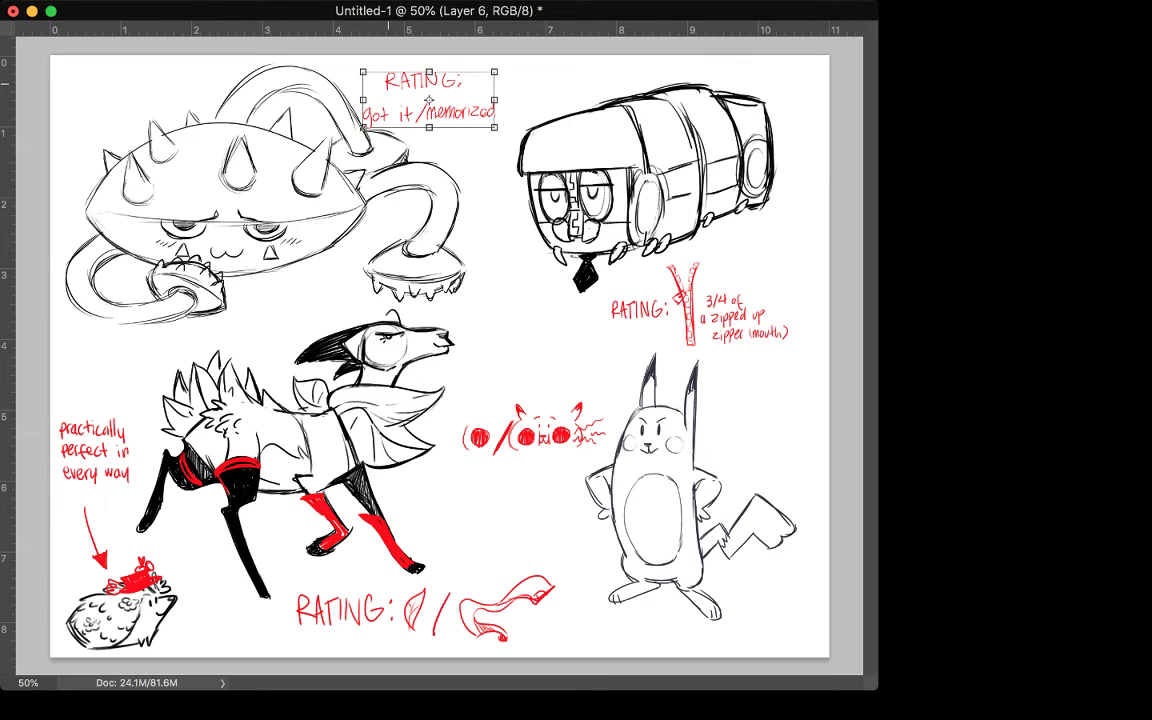
{"action": "left_click_drag", "start_coordinate": [428, 100], "coordinate": [435, 97]}
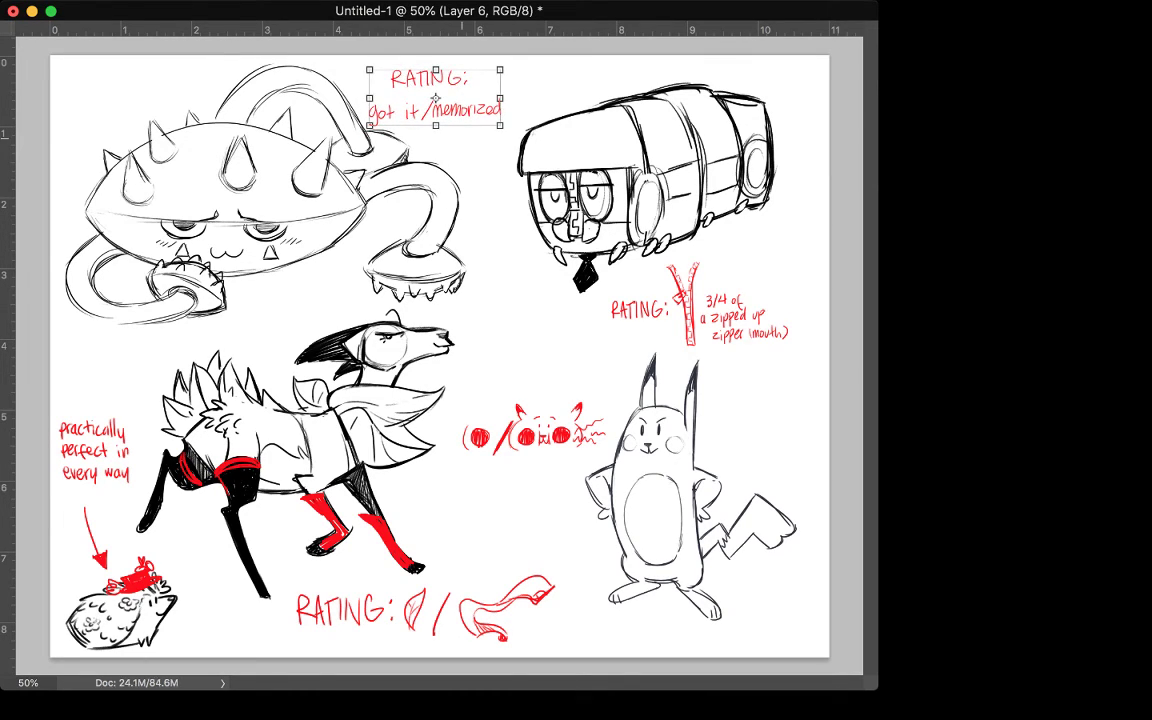
{"action": "key", "text": "Return"}
{"action": "key", "text": "ctrl+e"}
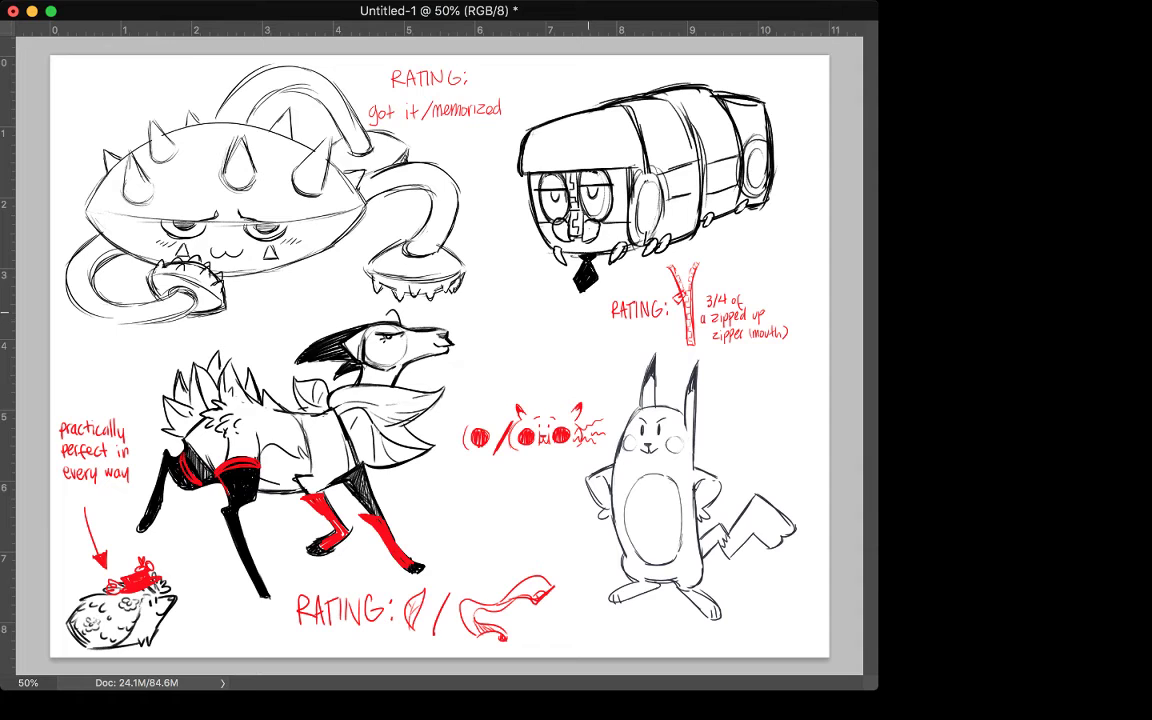
Step: Add a layer and draw red arrows from the "got it/memorized" note to Ferrothorn and from the zipper note to the boxy bug
{"action": "key", "text": "alt+shift+super+n"}
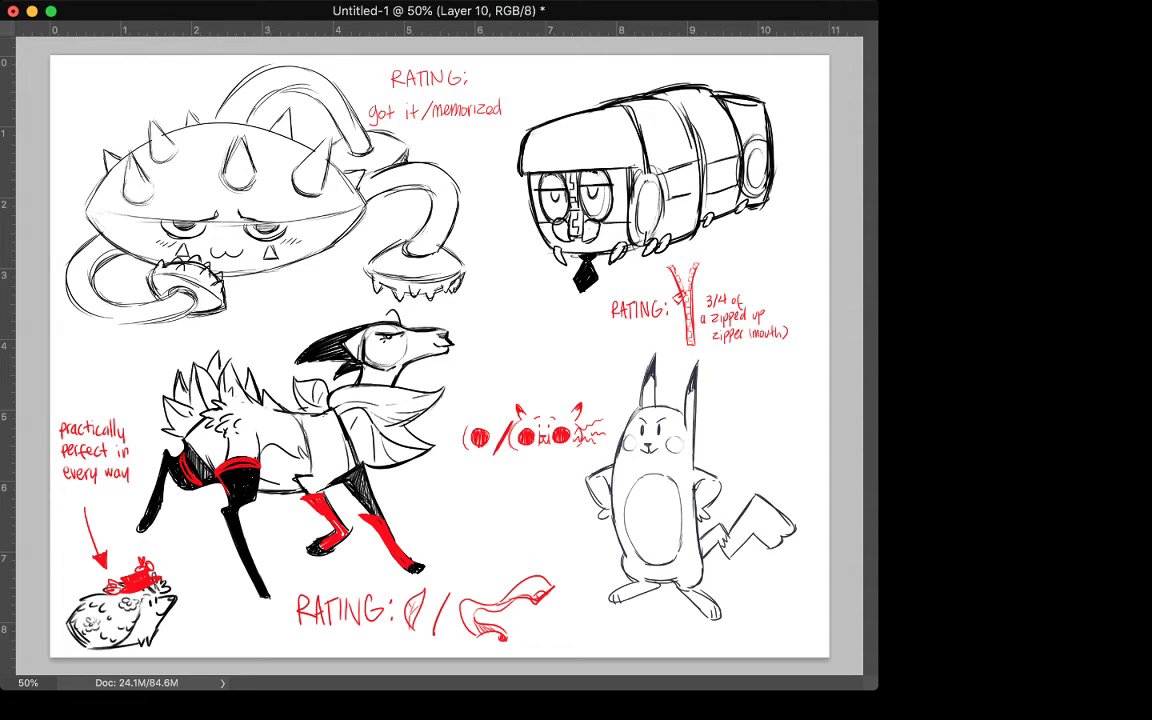
{"action": "left_click", "coordinate": [442, 135]}
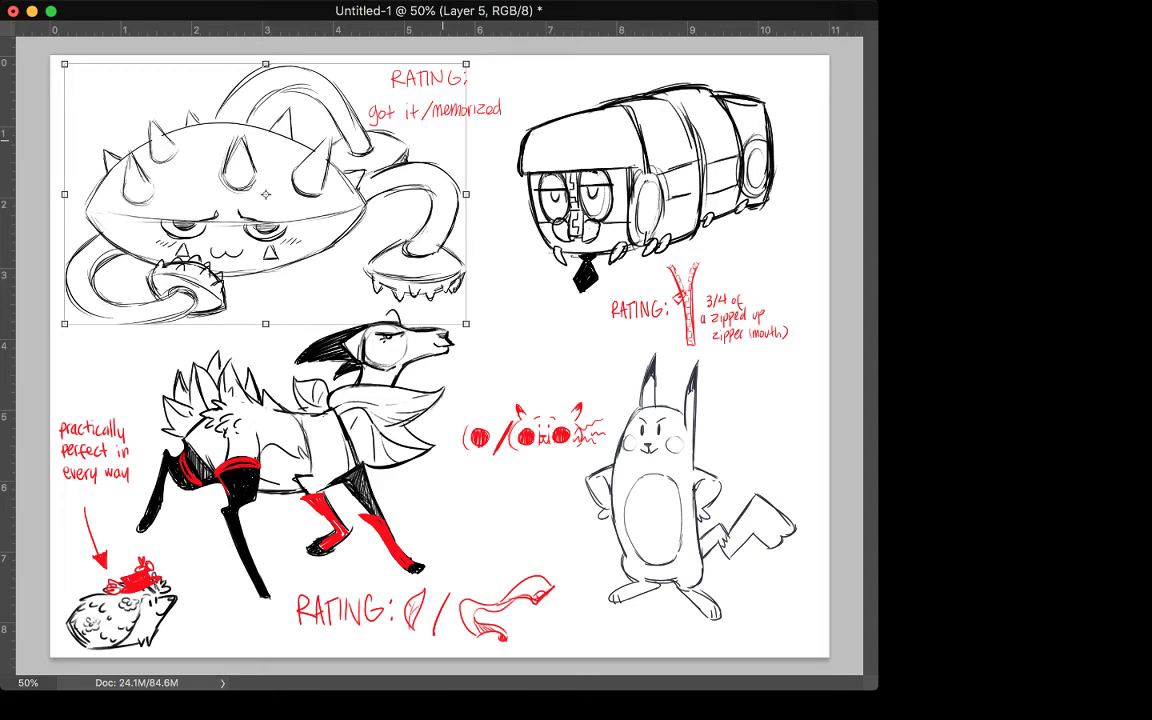
{"action": "key", "text": "b"}
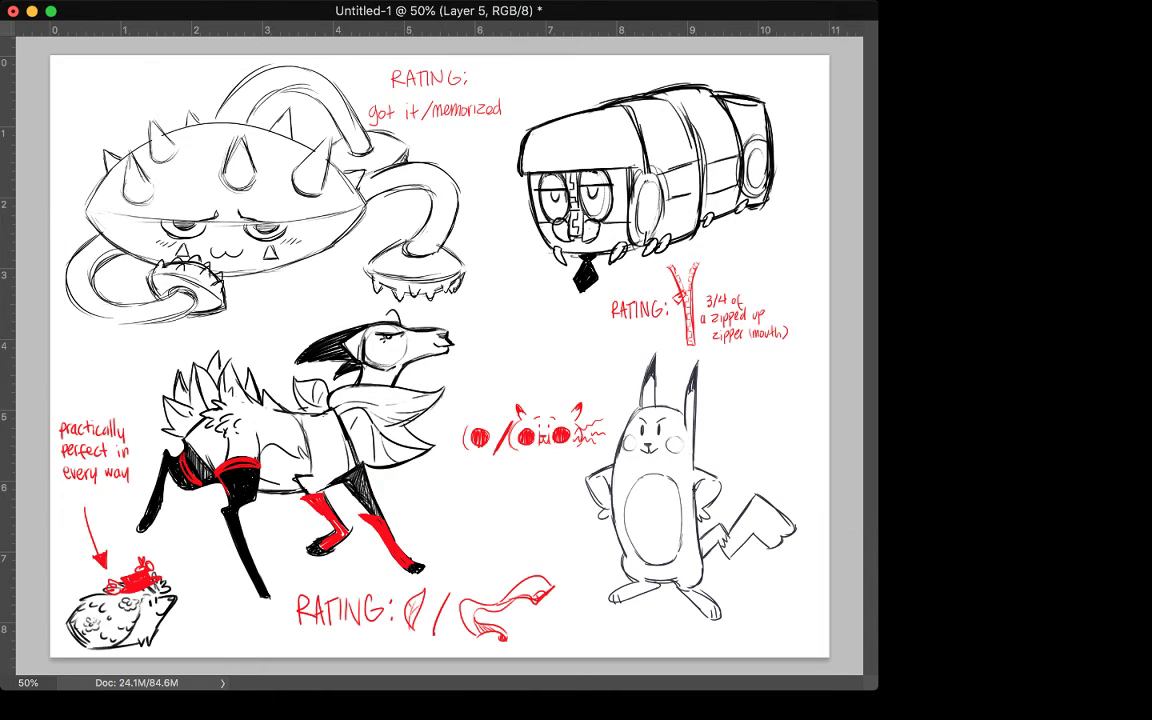
{"action": "mouse_move", "coordinate": [449, 126]}
{"action": "left_mouse_down"}
{"action": "mouse_move", "coordinate": [436, 146]}
{"action": "mouse_move", "coordinate": [447, 146]}
{"action": "left_mouse_up"}
{"action": "left_click_drag", "start_coordinate": [768, 290], "coordinate": [748, 236]}
{"action": "left_click_drag", "start_coordinate": [748, 253], "coordinate": [762, 240]}
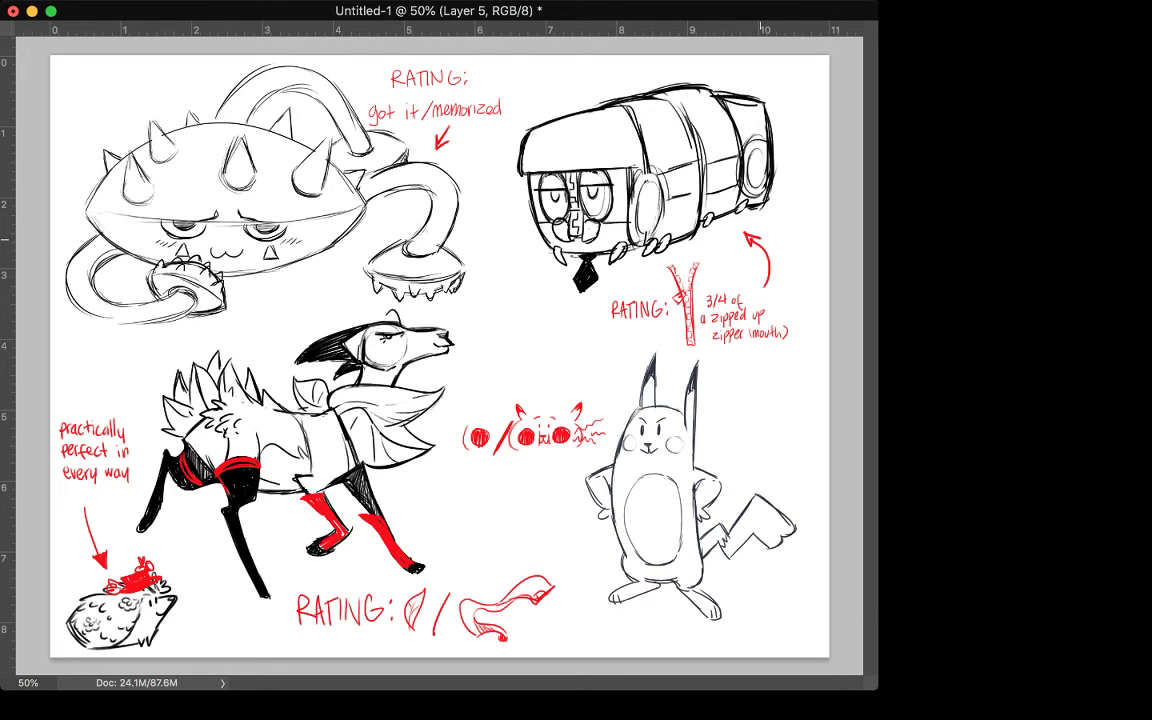
Step: Handwrite "leaf/scarf" in red above the leaf and scarf symbols of Virizion's rating
{"action": "mouse_move", "coordinate": [447, 538]}
{"action": "left_mouse_down"}
{"action": "mouse_move", "coordinate": [445, 556]}
{"action": "mouse_move", "coordinate": [469, 560]}
{"action": "left_mouse_up"}
{"action": "left_click_drag", "start_coordinate": [466, 548], "coordinate": [503, 556]}
{"action": "left_click_drag", "start_coordinate": [514, 547], "coordinate": [531, 558]}
{"action": "left_click_drag", "start_coordinate": [528, 548], "coordinate": [537, 547]}
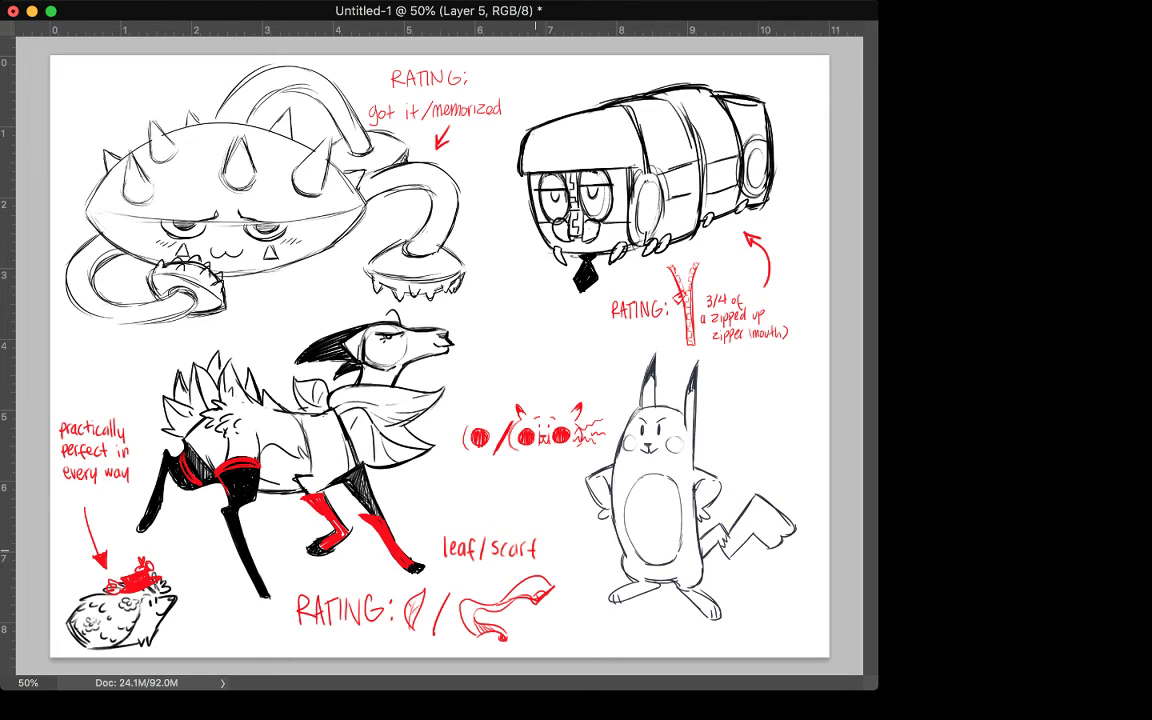
Step: Draw red arrows from the leaf and scarf rating up to Virizion and from the cheek rating down to Pikachu
{"action": "left_click_drag", "start_coordinate": [367, 578], "coordinate": [366, 553]}
{"action": "left_click_drag", "start_coordinate": [361, 564], "coordinate": [372, 564]}
{"action": "left_click_drag", "start_coordinate": [541, 465], "coordinate": [569, 495]}
{"action": "left_click_drag", "start_coordinate": [553, 492], "coordinate": [570, 497]}
Step: Handwrite "1 out of 2 fat pika cheeks" in red above the Pikachu-cheek rating, with a small arrow pointing down at it
{"action": "mouse_move", "coordinate": [489, 336]}
{"action": "left_mouse_down"}
{"action": "mouse_move", "coordinate": [489, 352]}
{"action": "mouse_move", "coordinate": [544, 342]}
{"action": "mouse_move", "coordinate": [567, 354]}
{"action": "left_mouse_up"}
{"action": "left_click_drag", "start_coordinate": [563, 345], "coordinate": [601, 353]}
{"action": "mouse_move", "coordinate": [491, 366]}
{"action": "left_mouse_down"}
{"action": "mouse_move", "coordinate": [491, 381]}
{"action": "mouse_move", "coordinate": [497, 371]}
{"action": "left_mouse_up"}
{"action": "left_click_drag", "start_coordinate": [509, 372], "coordinate": [518, 381]}
{"action": "left_click_drag", "start_coordinate": [513, 370], "coordinate": [544, 381]}
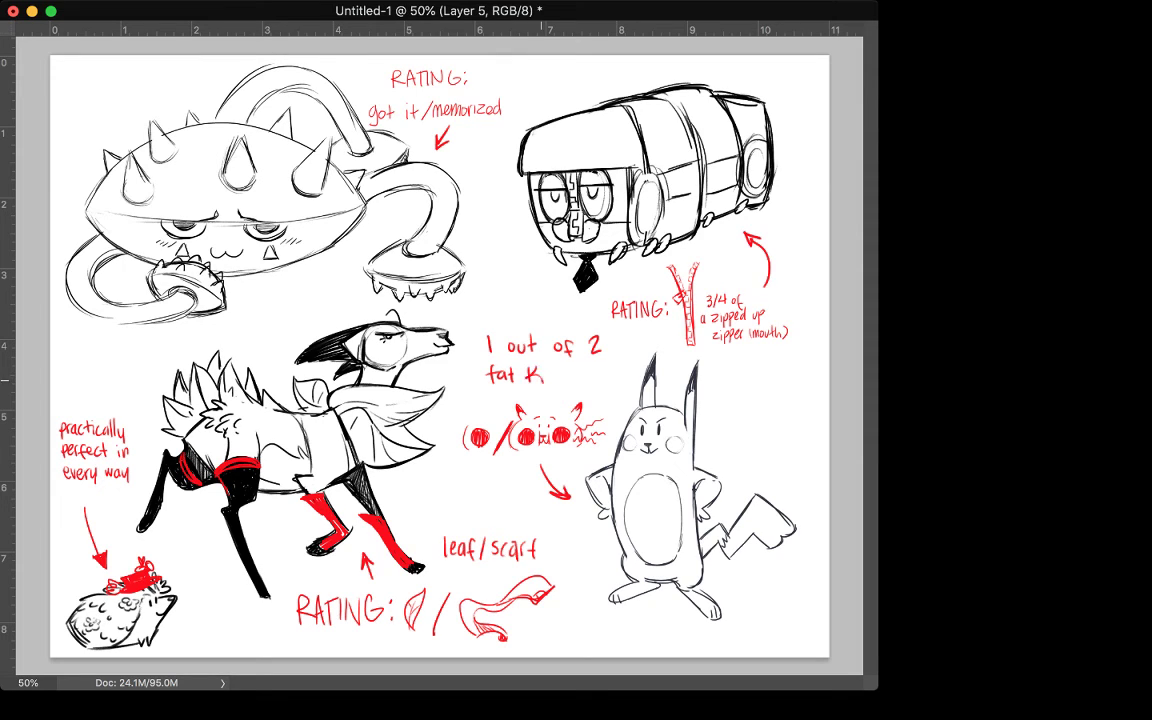
{"action": "key", "text": "super+z"}
{"action": "left_click_drag", "start_coordinate": [529, 370], "coordinate": [547, 382]}
{"action": "mouse_move", "coordinate": [553, 370]}
{"action": "left_mouse_down"}
{"action": "mouse_move", "coordinate": [554, 380]}
{"action": "mouse_move", "coordinate": [596, 381]}
{"action": "left_mouse_up"}
{"action": "left_click_drag", "start_coordinate": [597, 376], "coordinate": [609, 382]}
{"action": "mouse_move", "coordinate": [621, 371]}
{"action": "left_mouse_down"}
{"action": "mouse_move", "coordinate": [613, 385]}
{"action": "mouse_move", "coordinate": [545, 405]}
{"action": "left_mouse_up"}
{"action": "left_click_drag", "start_coordinate": [539, 398], "coordinate": [549, 398]}
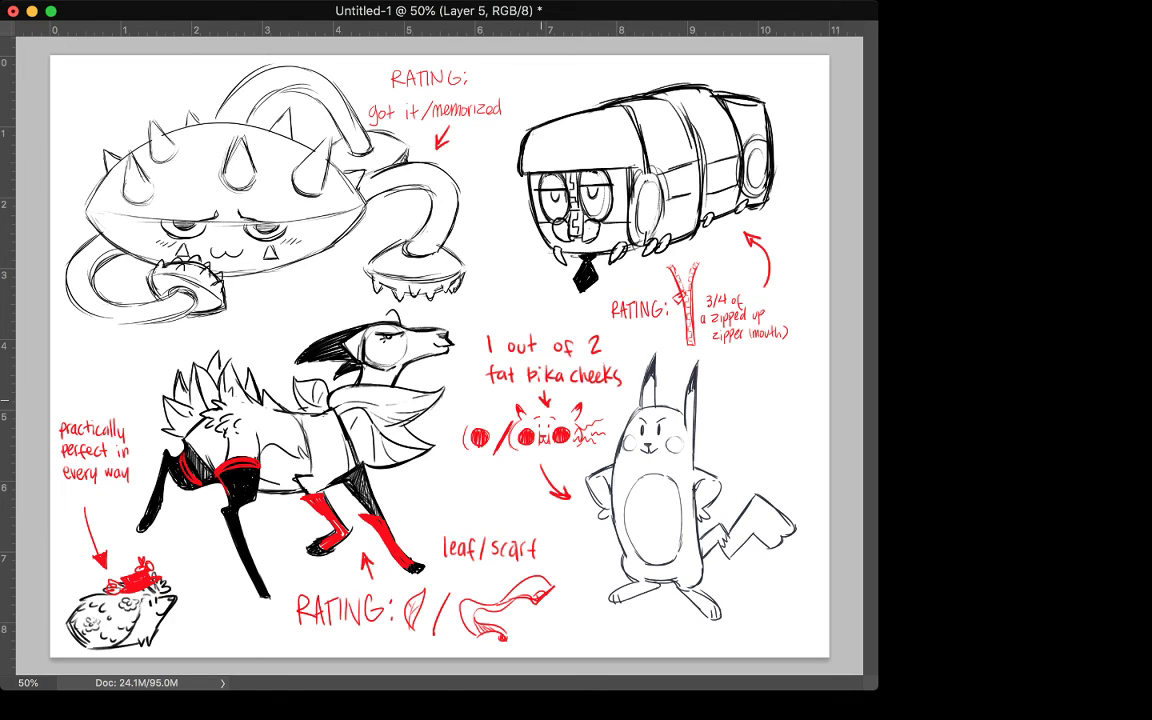